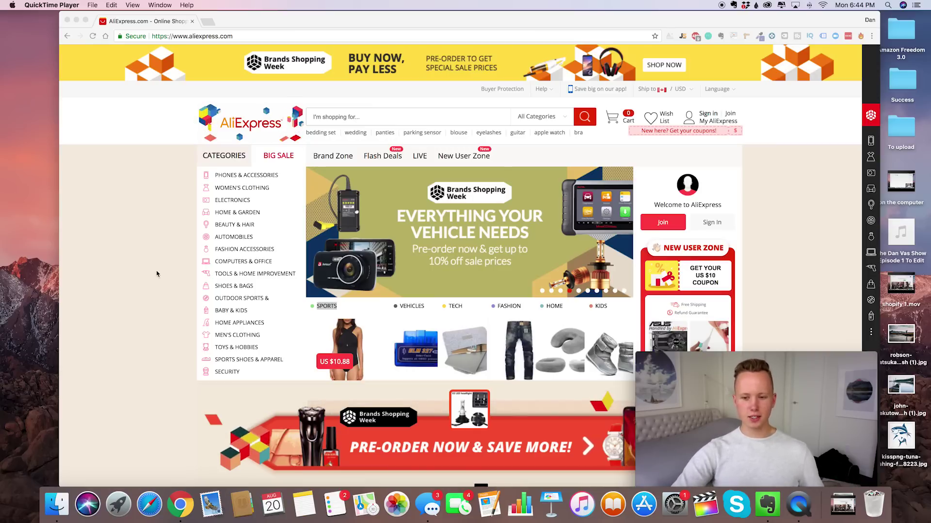
Search AliExpress for "bbq gloves" across all categories.
click(125, 235)
scroll(208, 223, down, 1)
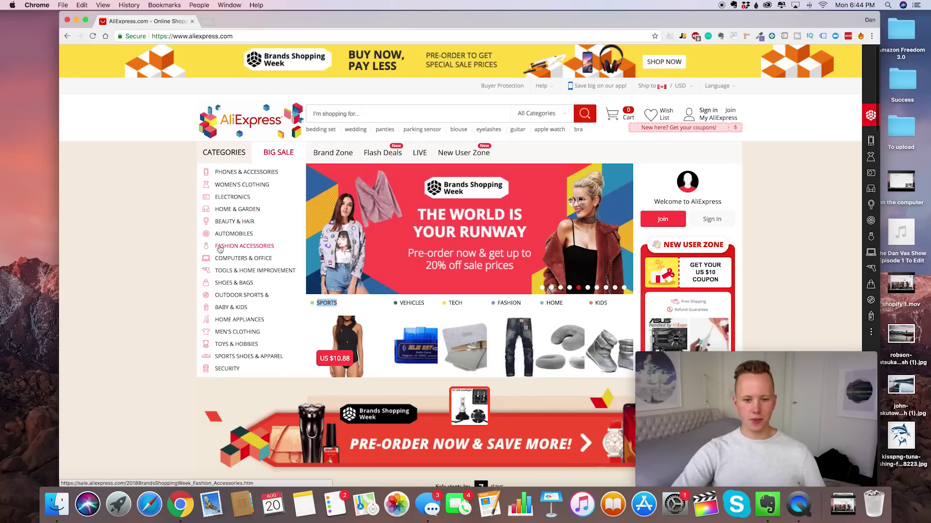
scroll(220, 248, up, 1)
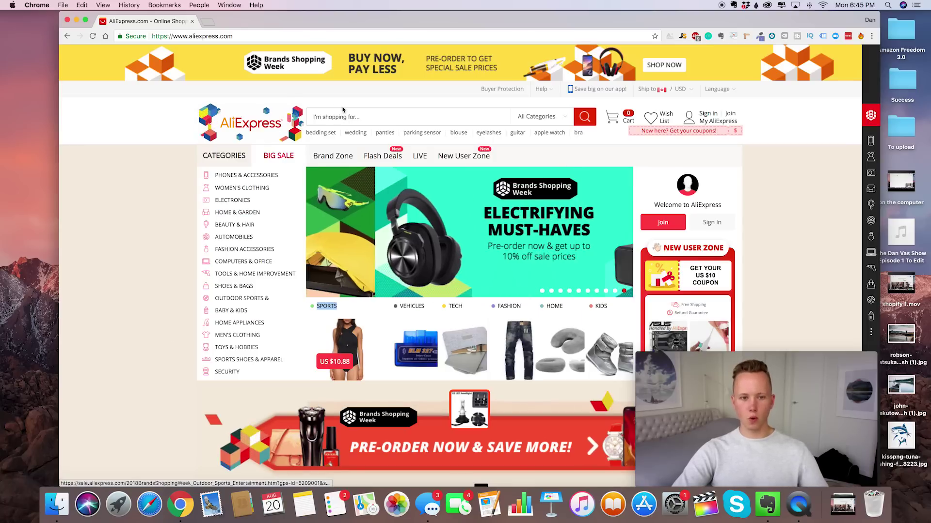
click(361, 118)
text(bbq gloves)
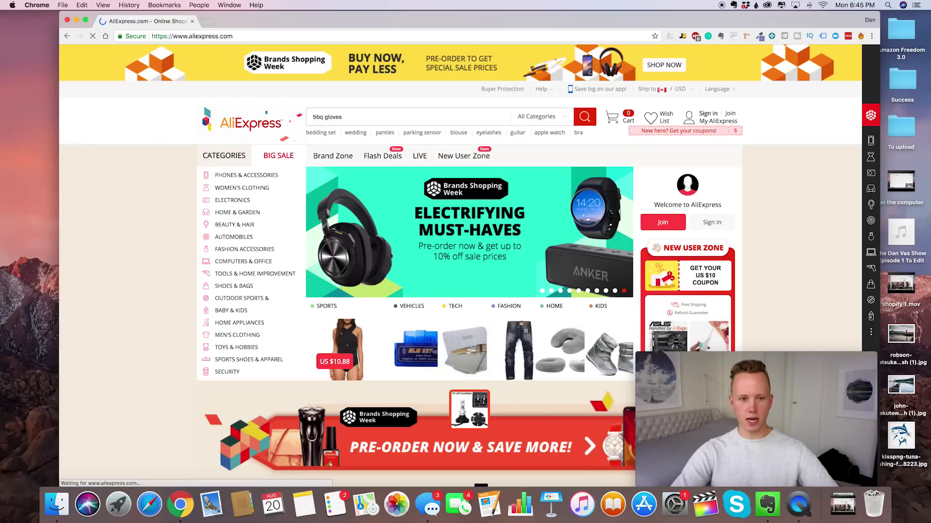
key(Return)
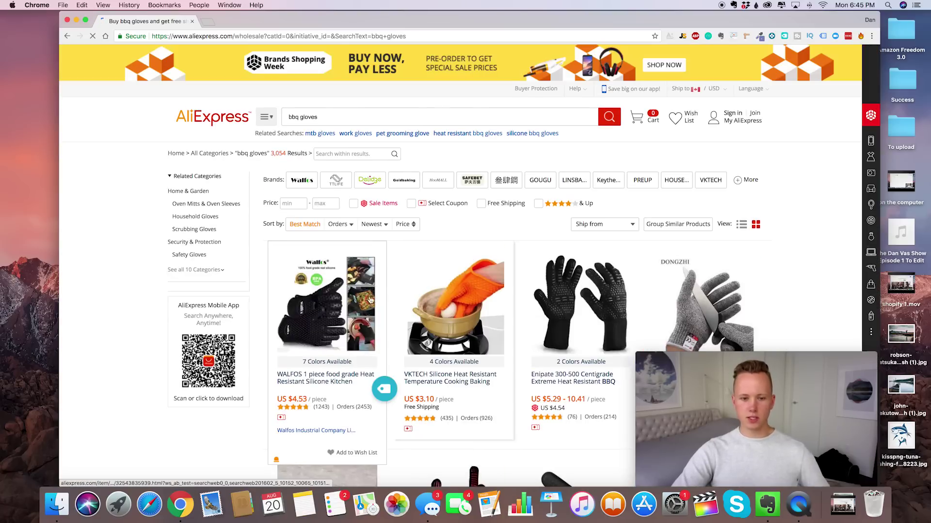
Examine the first rows of bbq glove listings, comparing their prices, ratings, order counts and ePacket shipping.
scroll(489, 294, down, 3)
scroll(441, 260, down, 4)
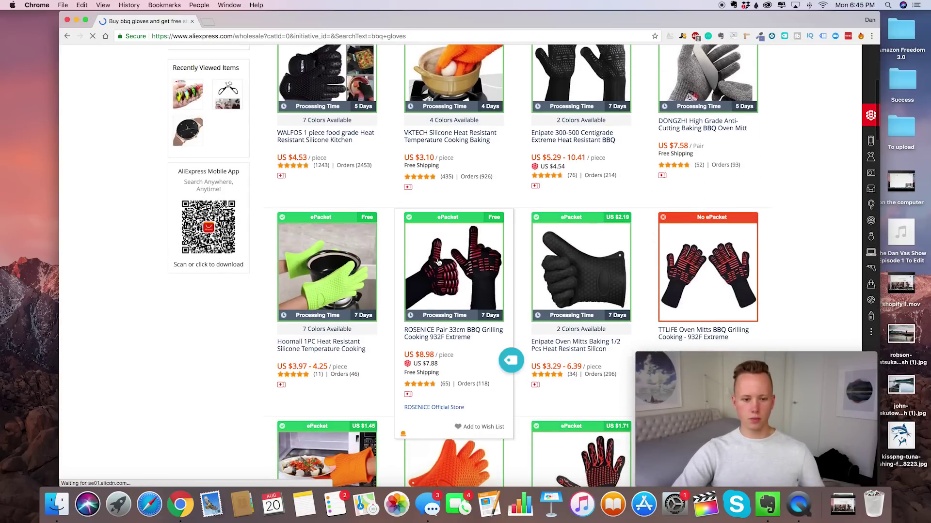
scroll(367, 304, up, 3)
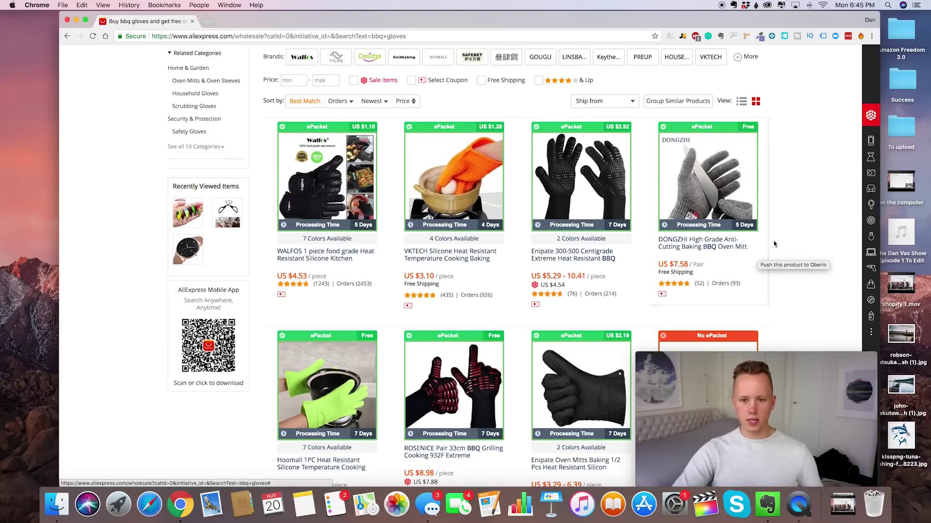
scroll(774, 243, up, 1)
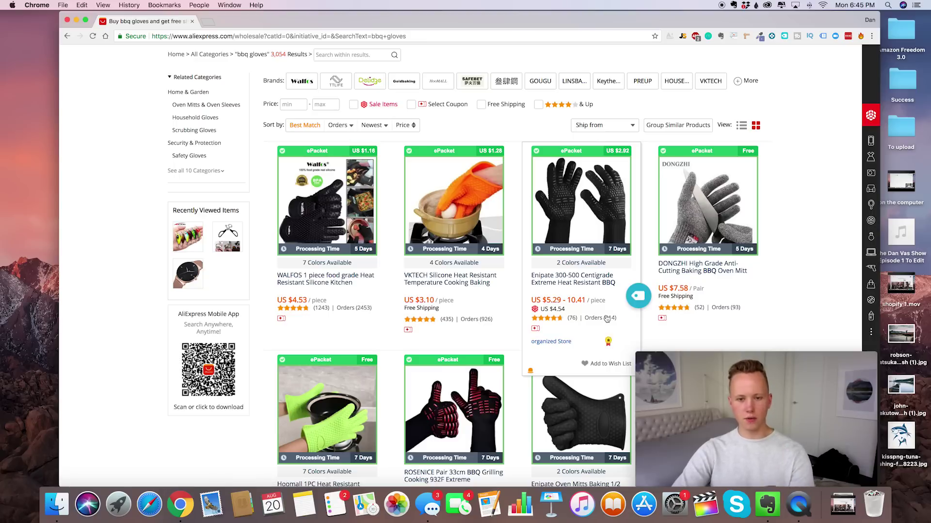
scroll(572, 305, down, 3)
scroll(802, 267, down, 2)
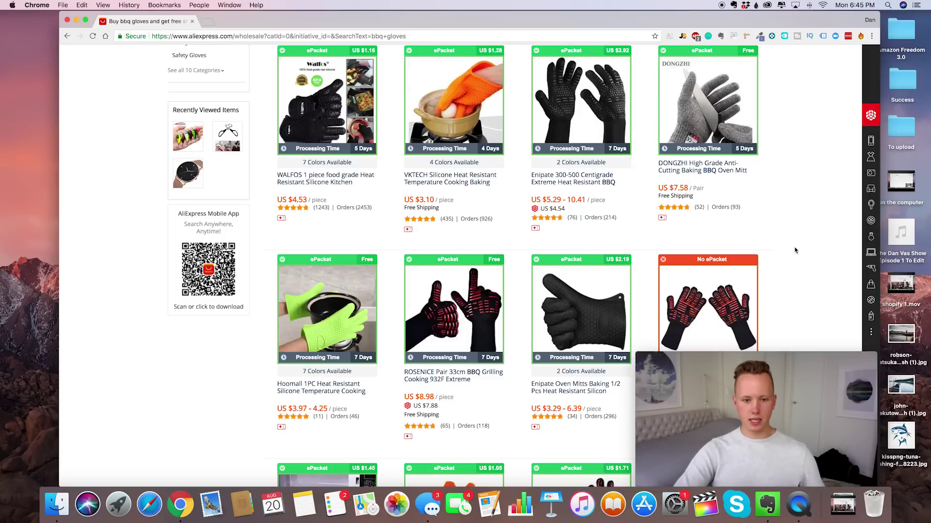
scroll(795, 250, up, 1)
scroll(795, 250, down, 2)
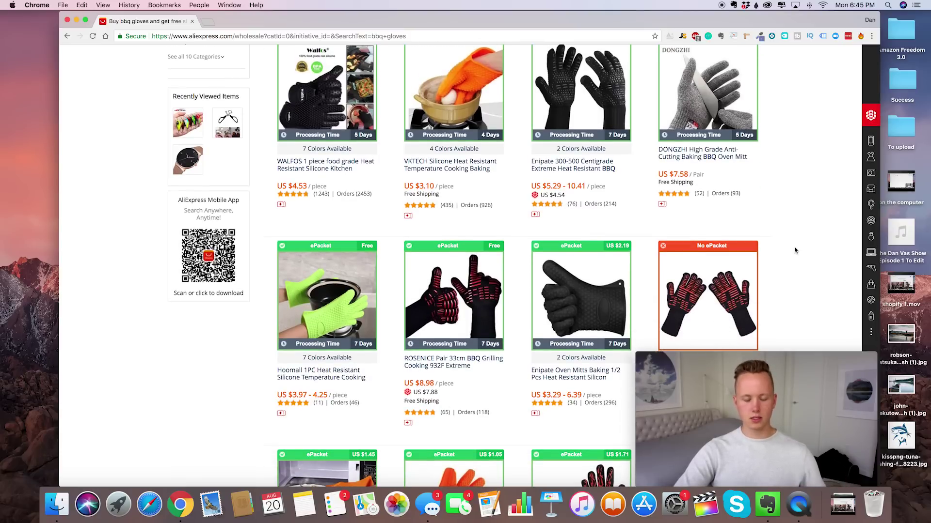
scroll(793, 221, down, 2)
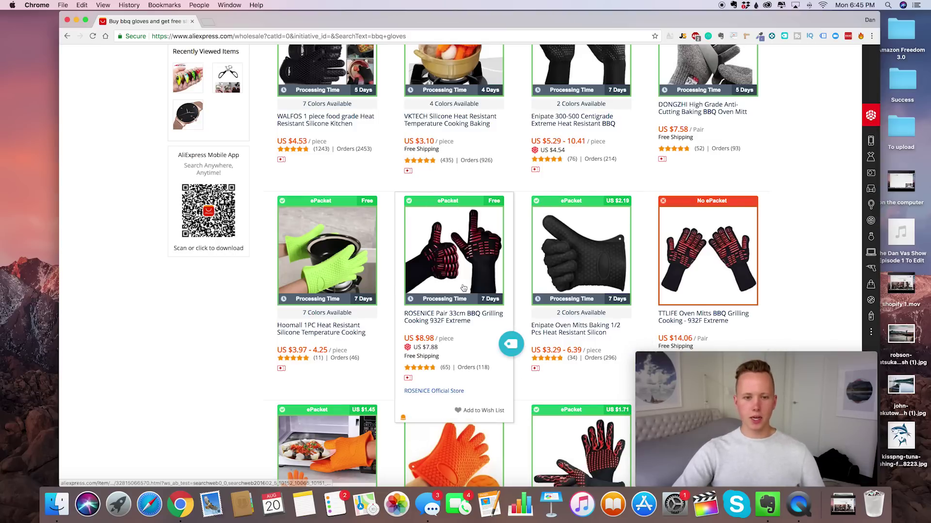
scroll(464, 288, down, 2)
scroll(463, 287, up, 7)
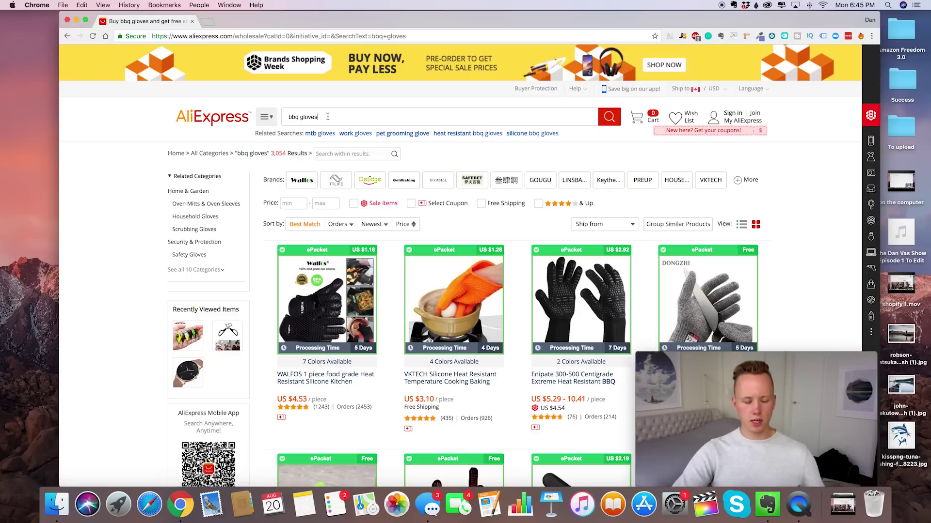
scroll(488, 276, down, 10)
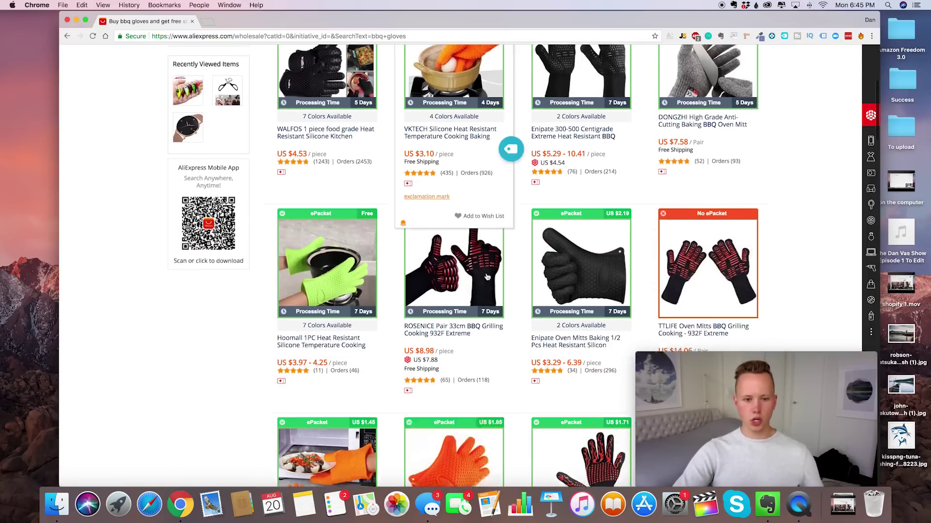
scroll(488, 276, up, 5)
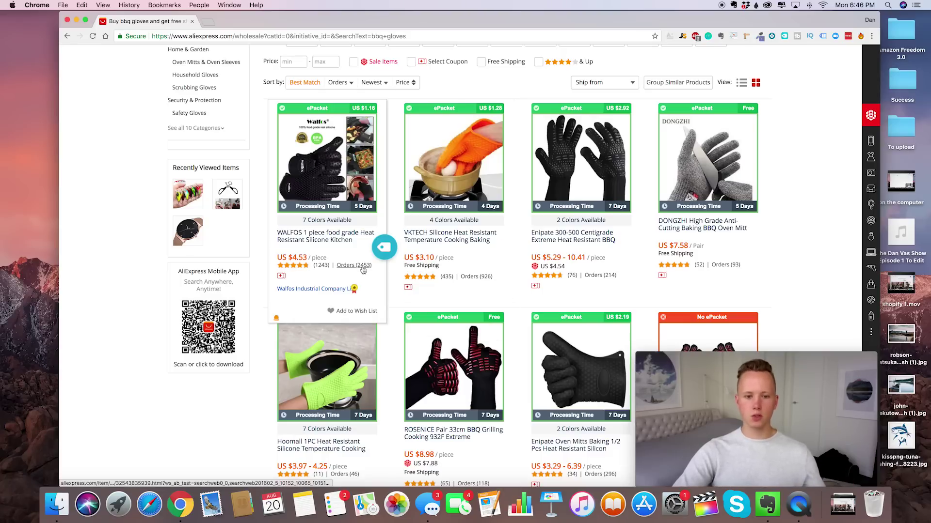
scroll(485, 281, down, 2)
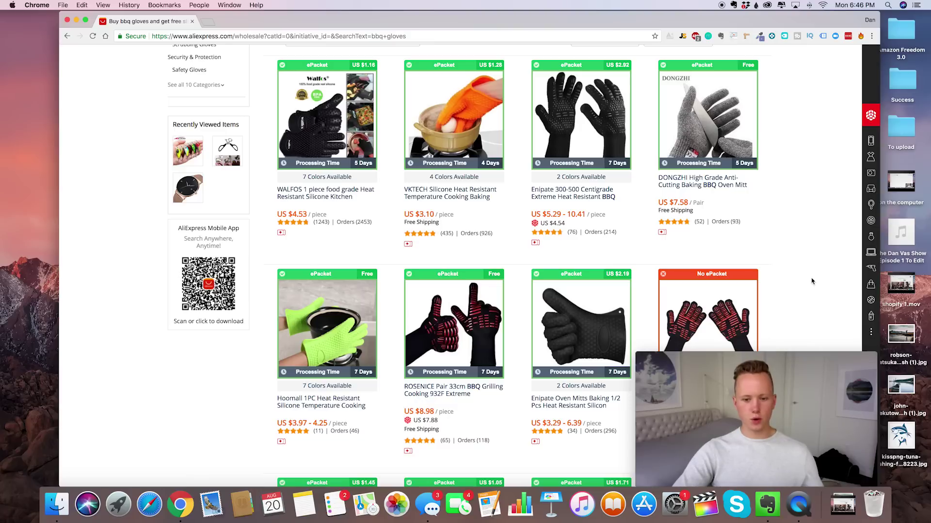
scroll(793, 321, down, 2)
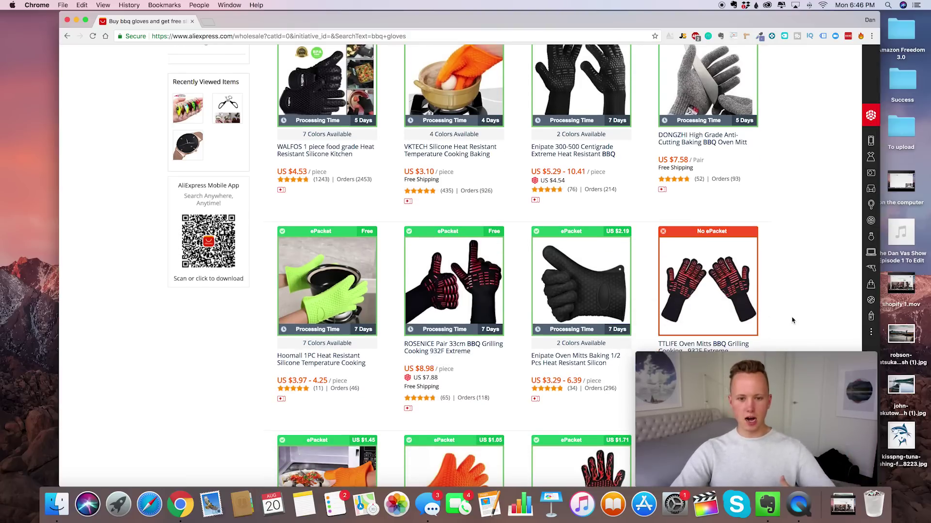
Compare the glove listings further down the results with those in the first rows.
scroll(793, 320, down, 6)
scroll(792, 319, up, 2)
scroll(747, 252, down, 5)
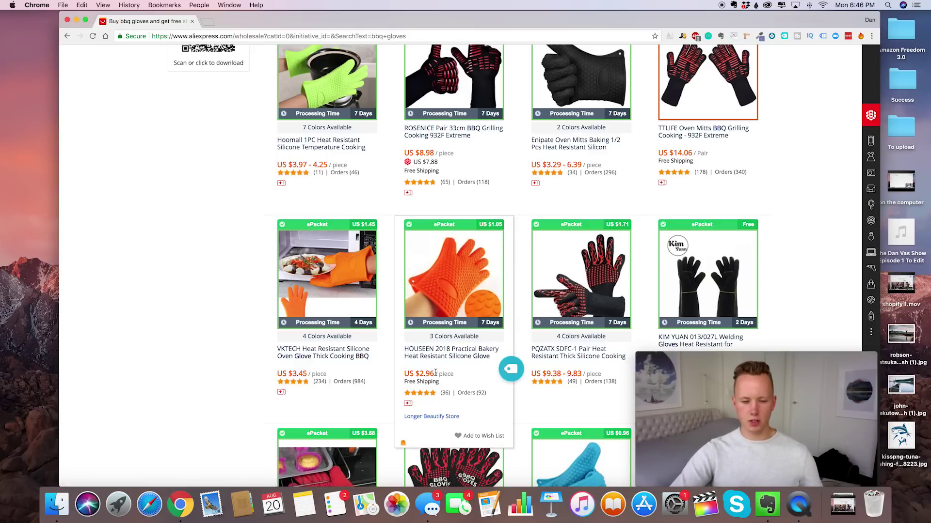
scroll(477, 371, up, 1)
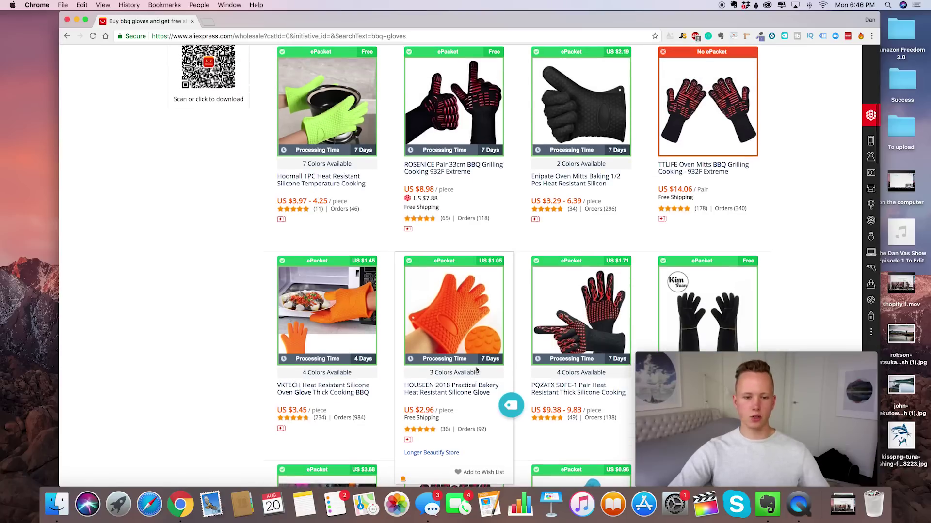
scroll(476, 371, up, 2)
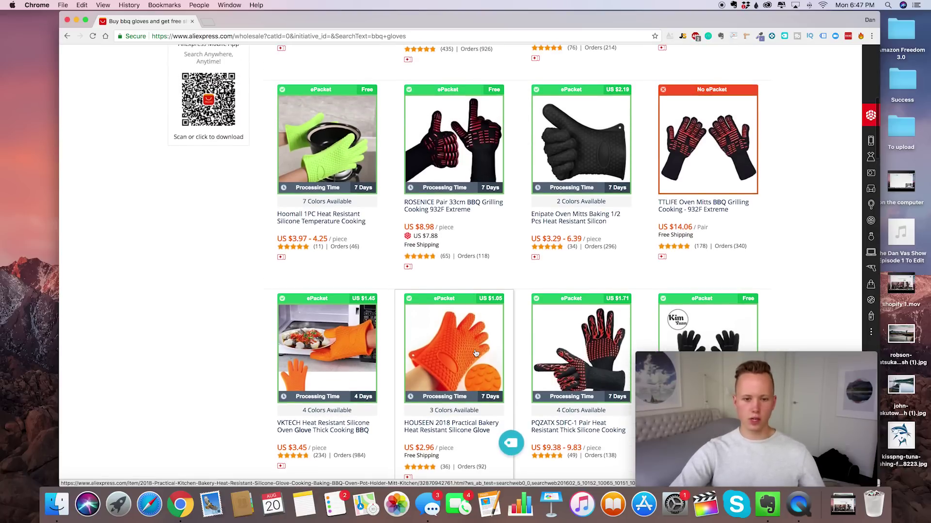
scroll(475, 353, up, 5)
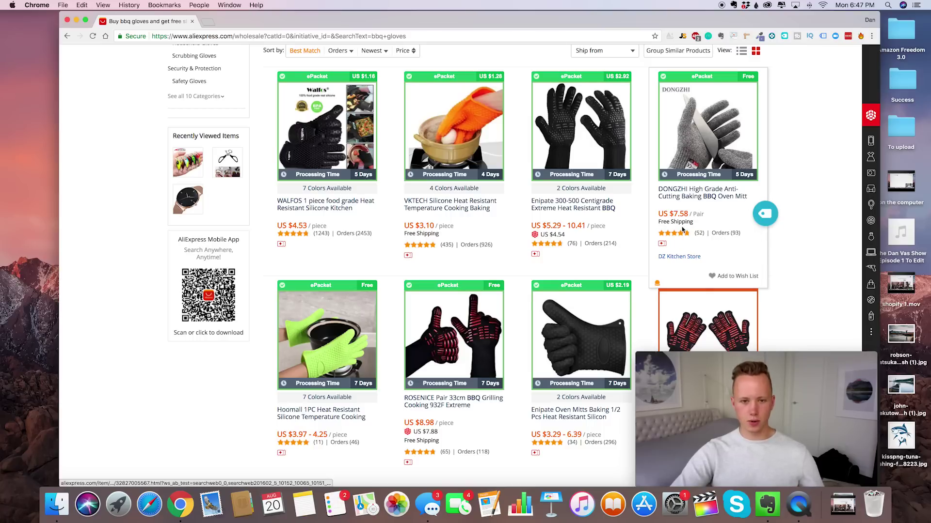
scroll(682, 229, up, 4)
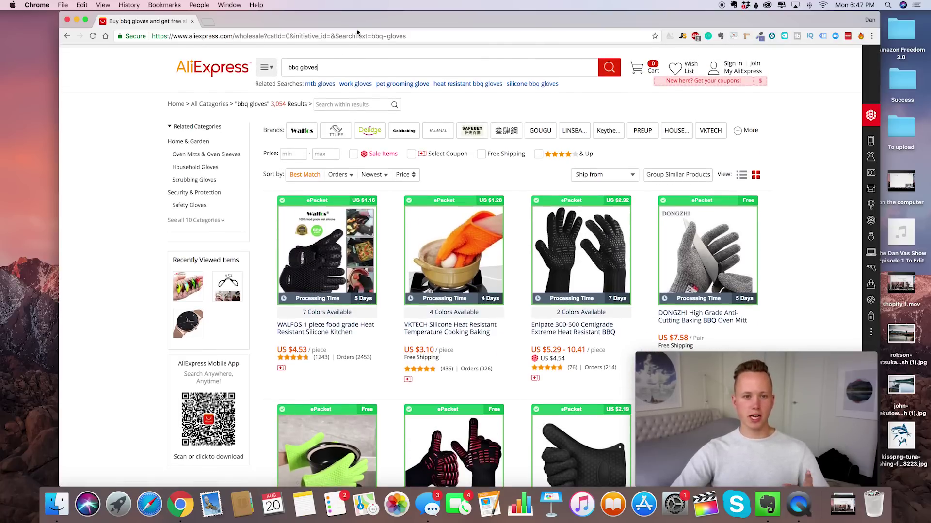
Search Google for "shopify ip address" and copy the IP address 23.227.38.32 from the featured answer.
click(350, 38)
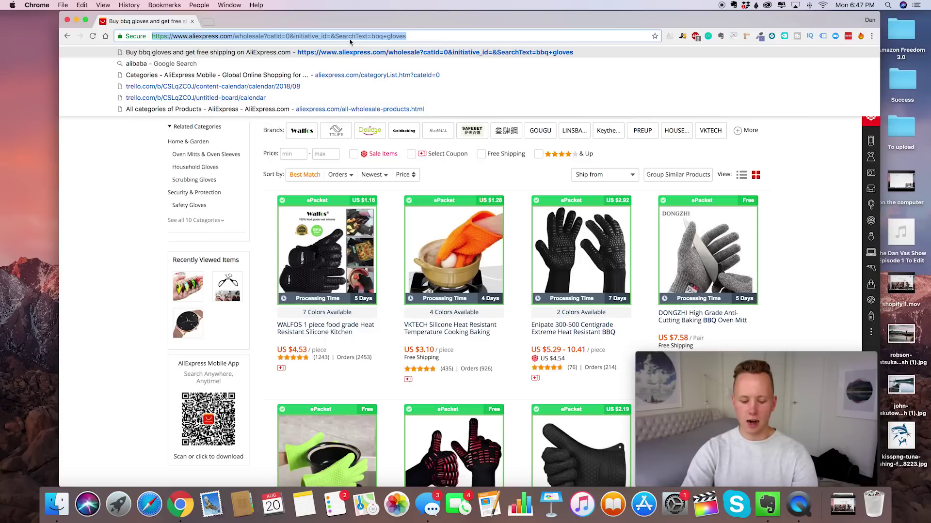
text(shopify ip ad)
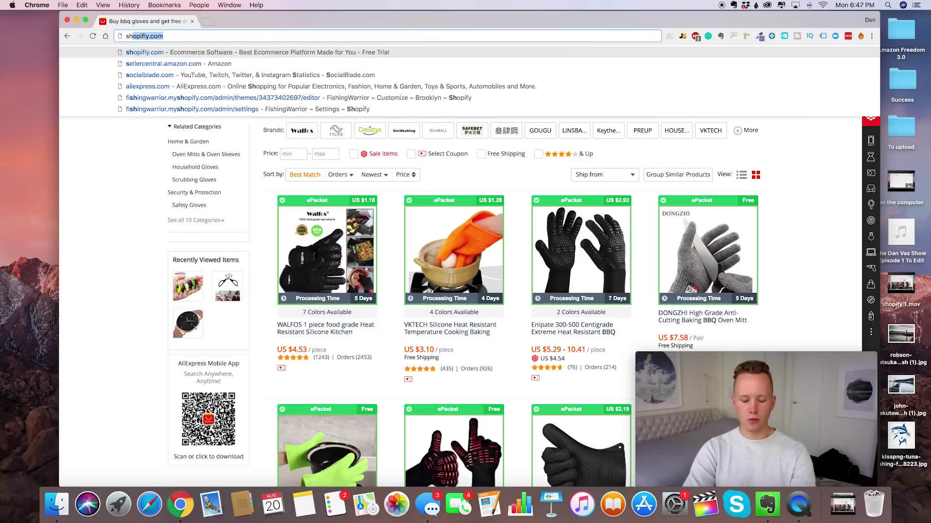
text(dres)
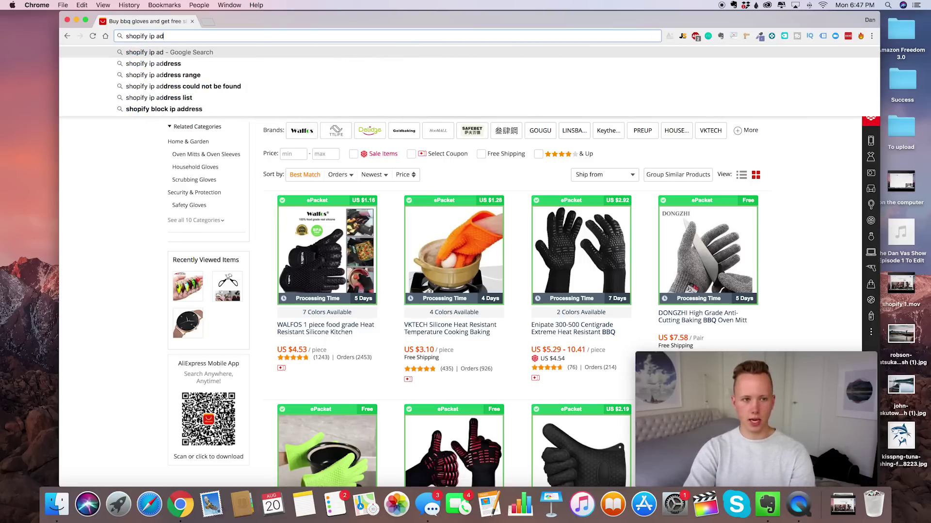
key(Return)
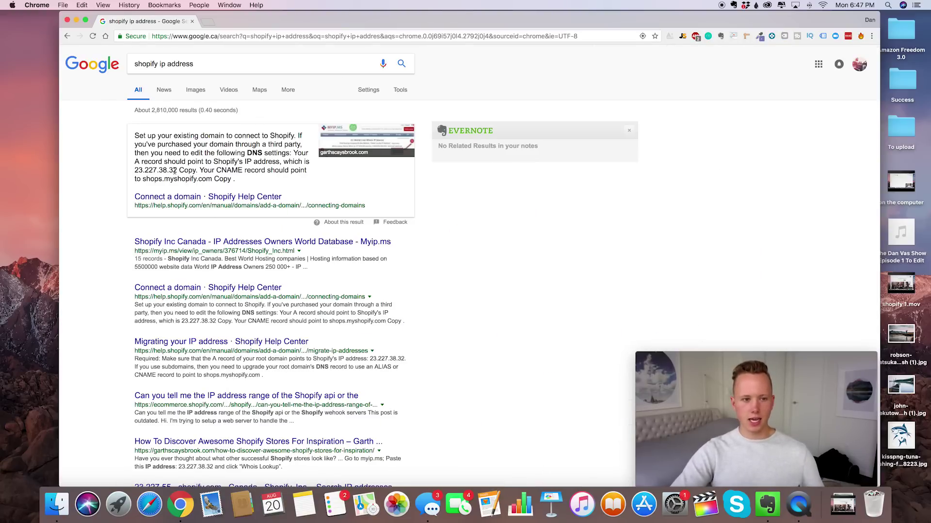
drag(177, 170, 129, 172)
key(super+c)
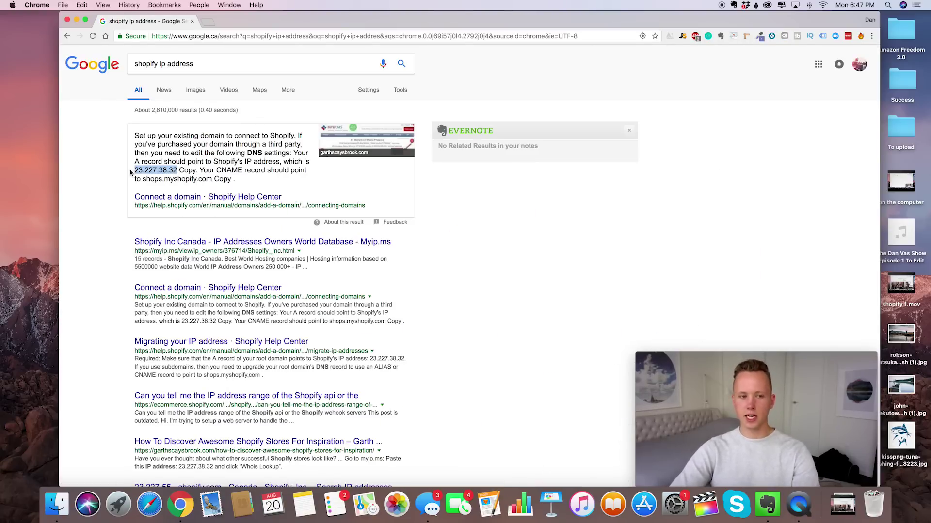
Open the Myip.ms search result for Shopify Inc Canada and show all records of the websites hosted by Shopify.
scroll(241, 265, down, 3)
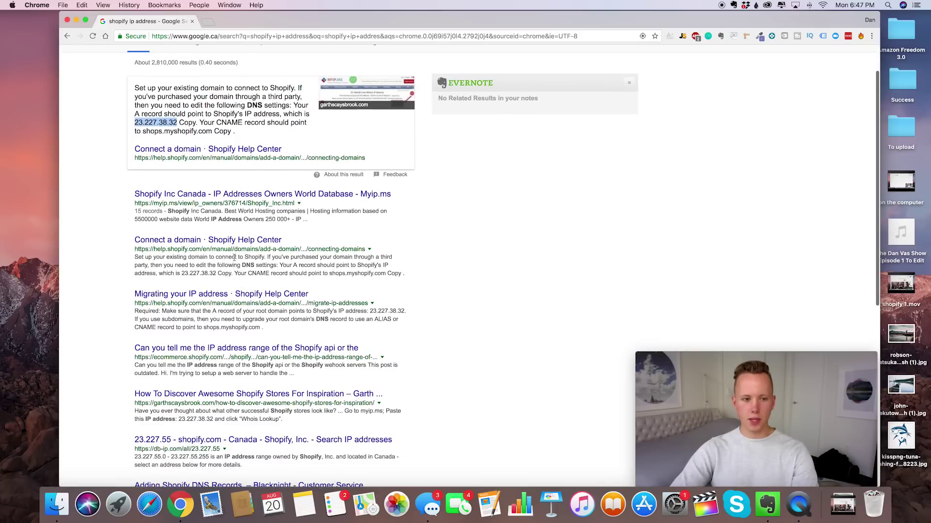
click(157, 195)
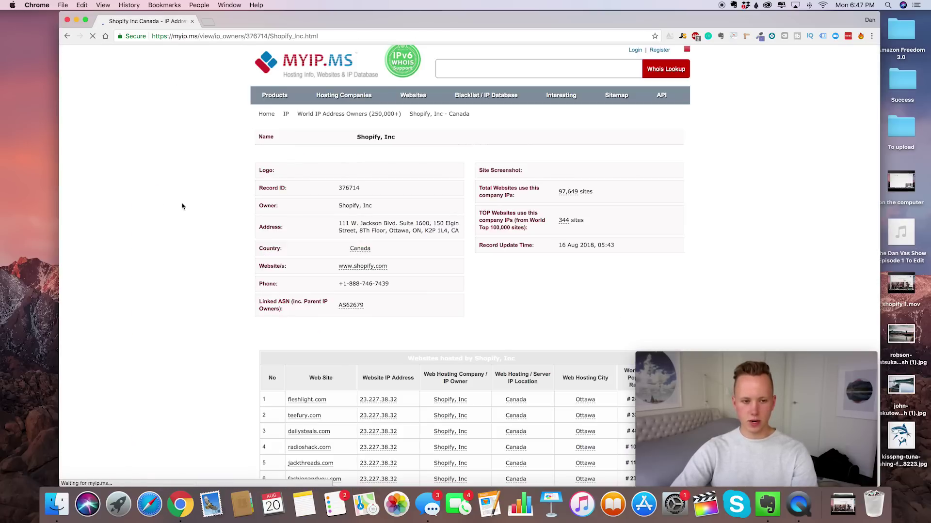
scroll(234, 246, down, 5)
scroll(235, 246, down, 5)
scroll(438, 246, up, 2)
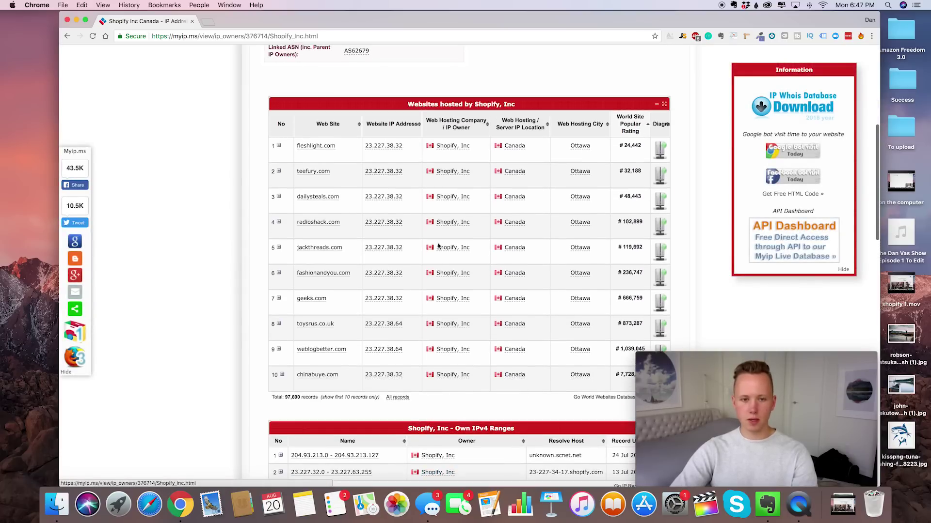
scroll(438, 246, up, 1)
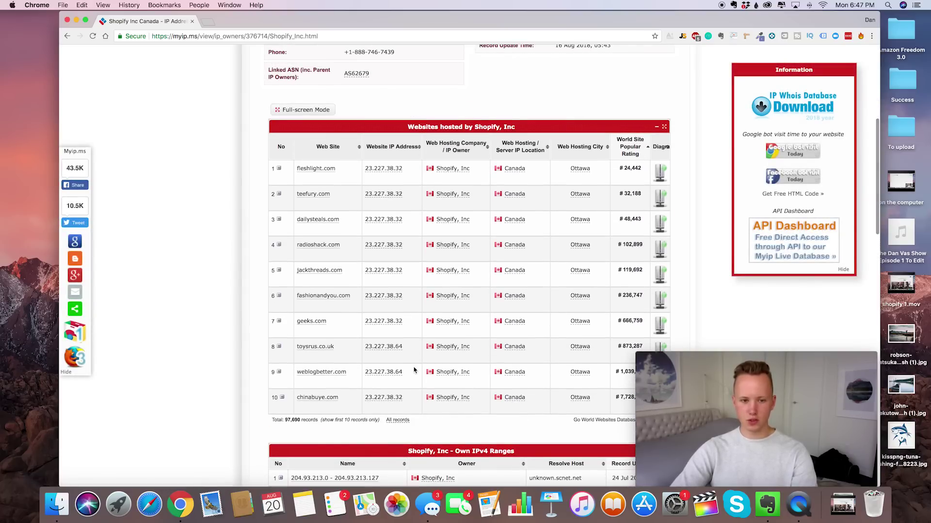
scroll(484, 390, down, 3)
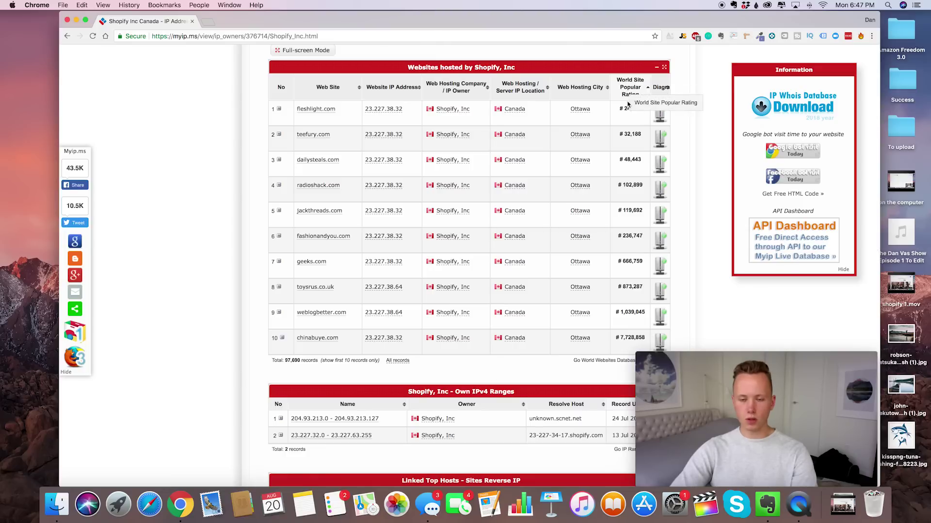
scroll(572, 216, down, 3)
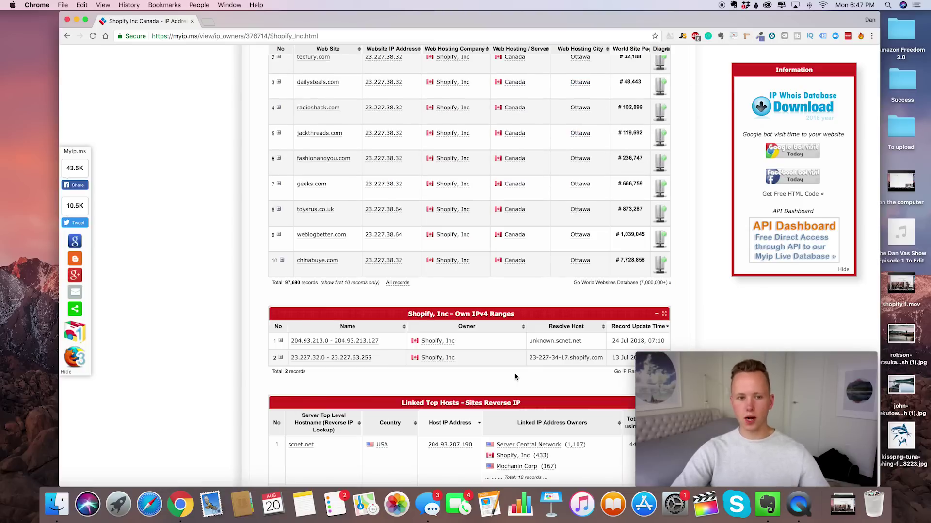
scroll(282, 345, up, 4)
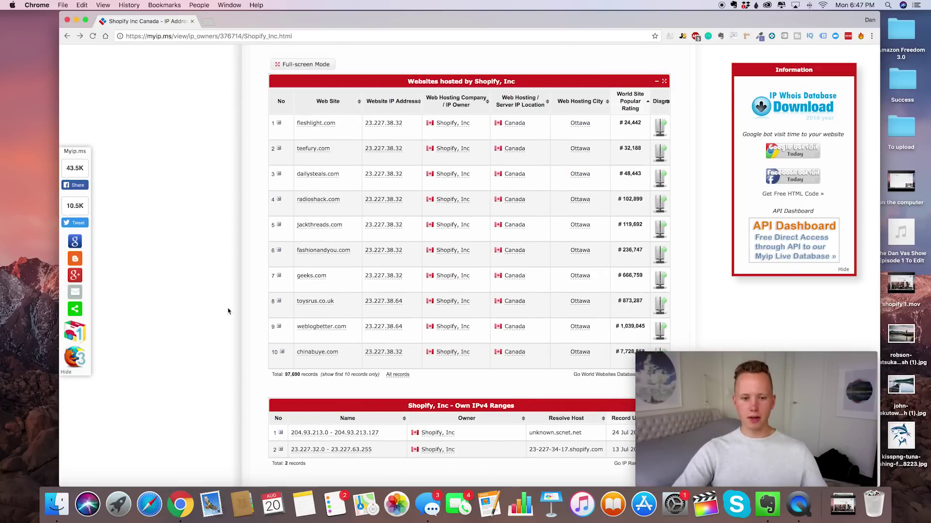
click(398, 376)
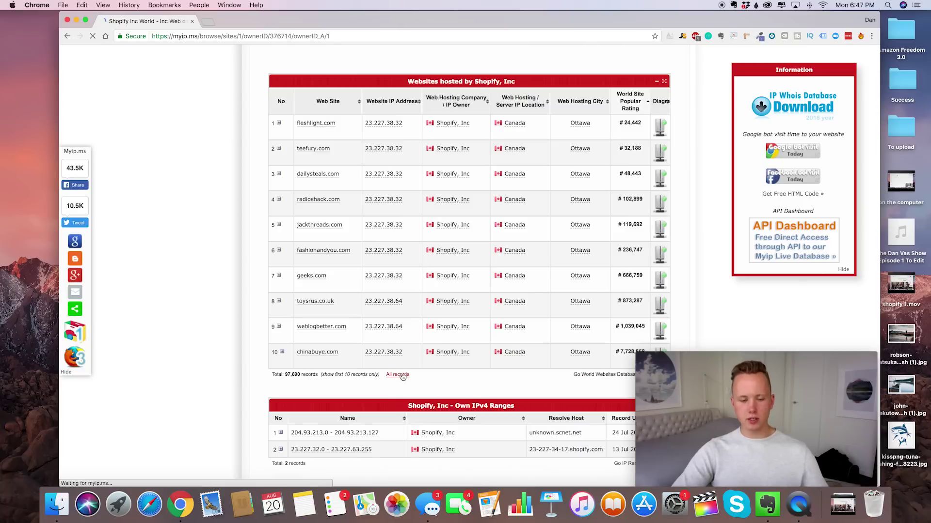
Set the website IP address range filter to 23.227.38.32 through 23.227.38.255.
click(341, 252)
key(super+v)
click(384, 250)
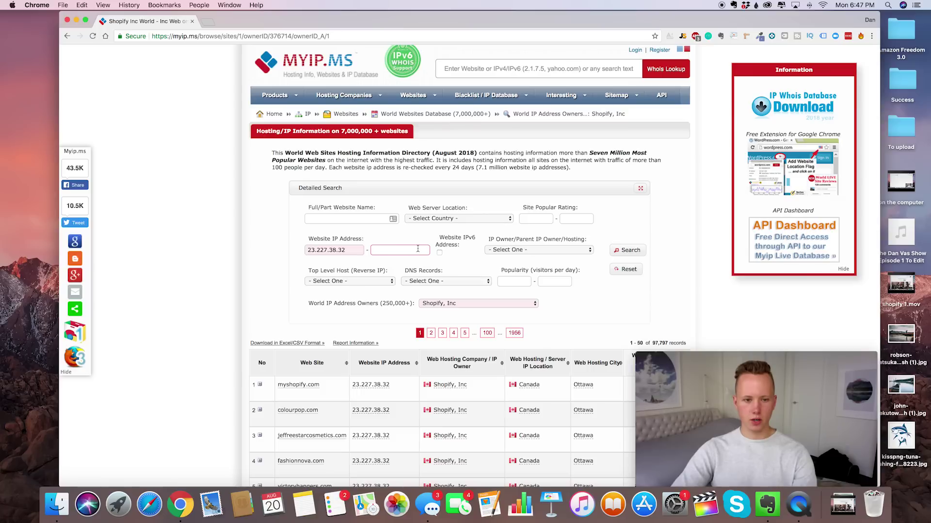
text(23.)
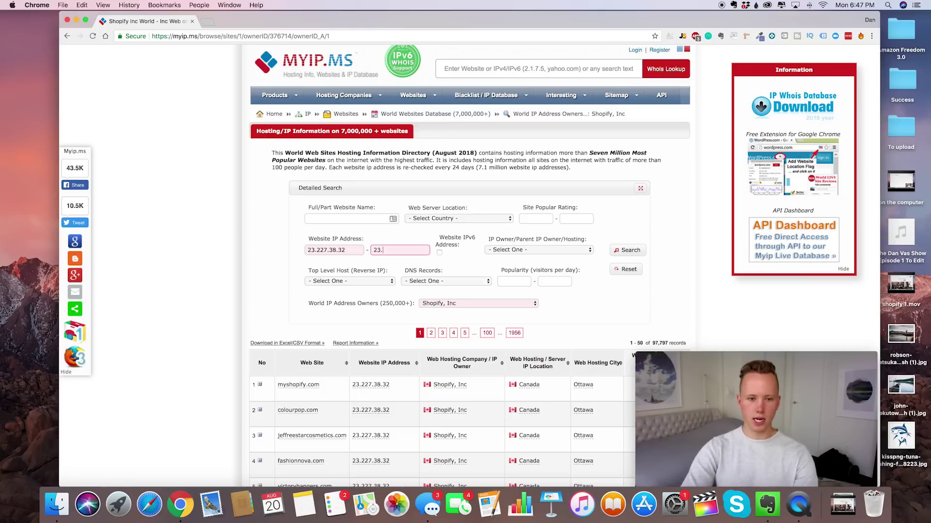
text(227.38.255)
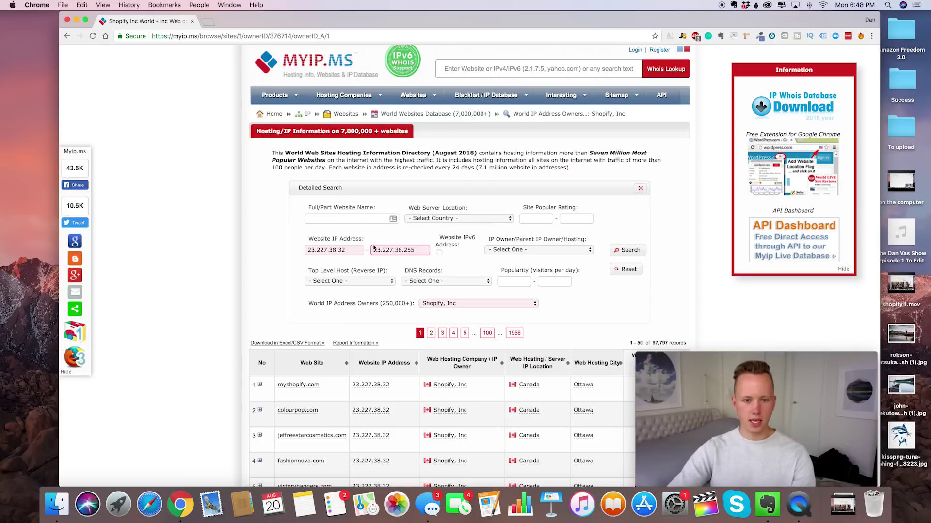
Search the Shopify-hosted websites for names containing "bbq" and look through the listed stores and their popularity ratings.
click(351, 219)
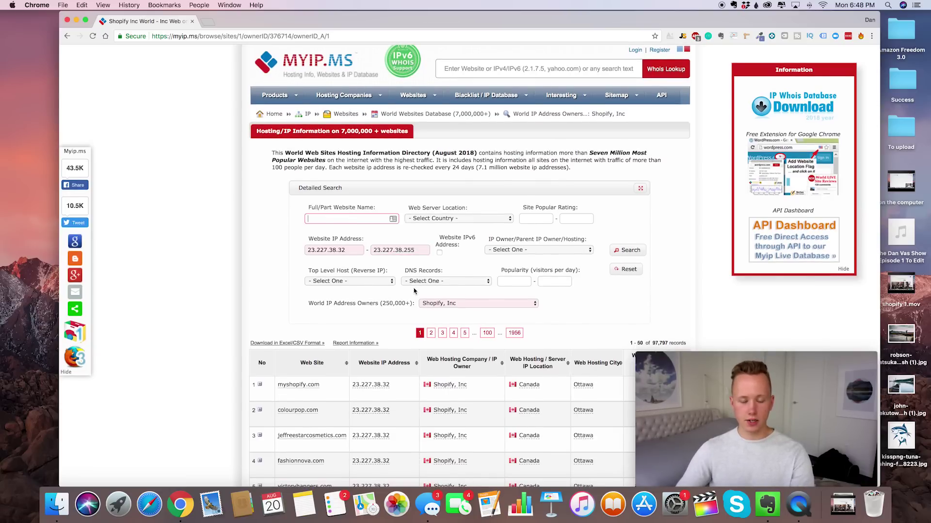
text(bbq)
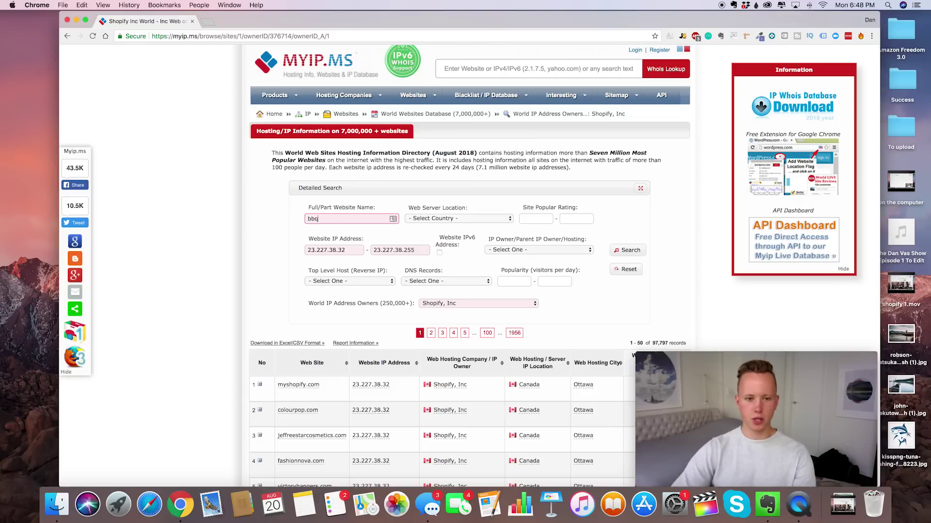
click(612, 250)
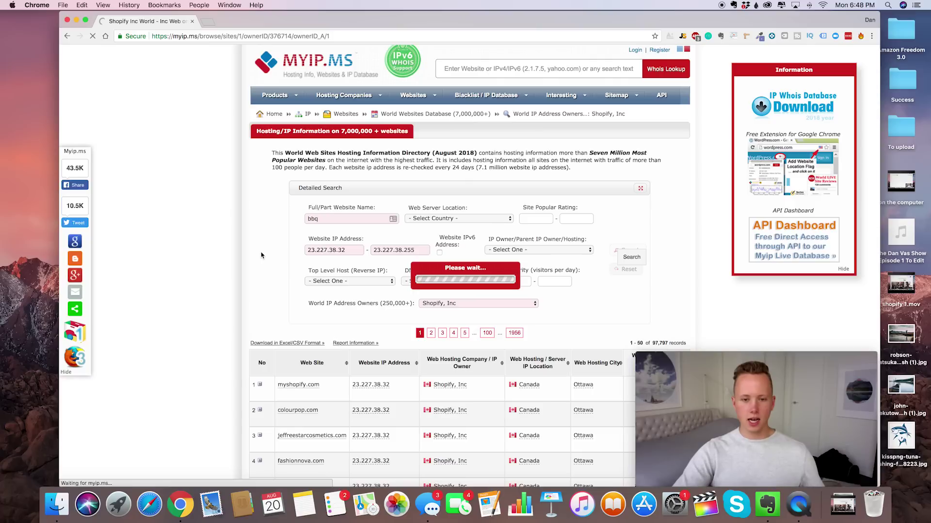
scroll(245, 274, down, 2)
scroll(245, 276, down, 2)
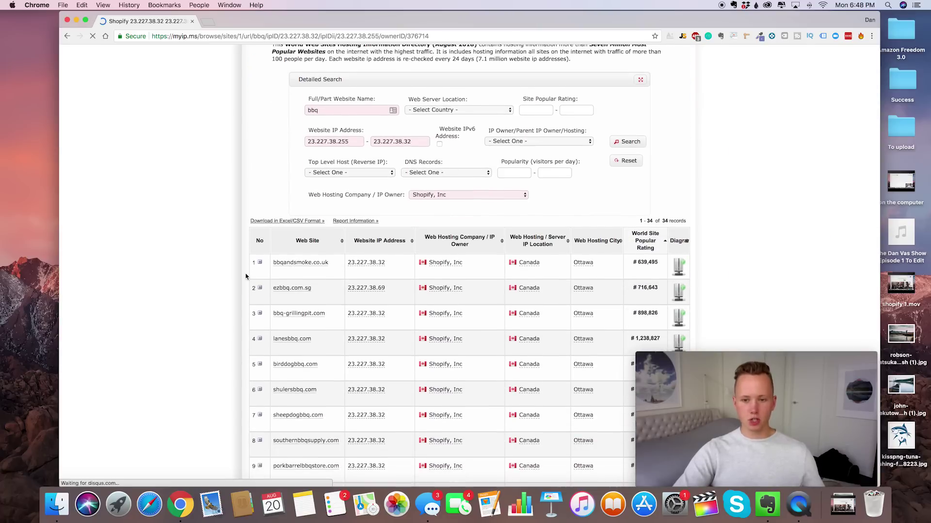
scroll(289, 270, down, 10)
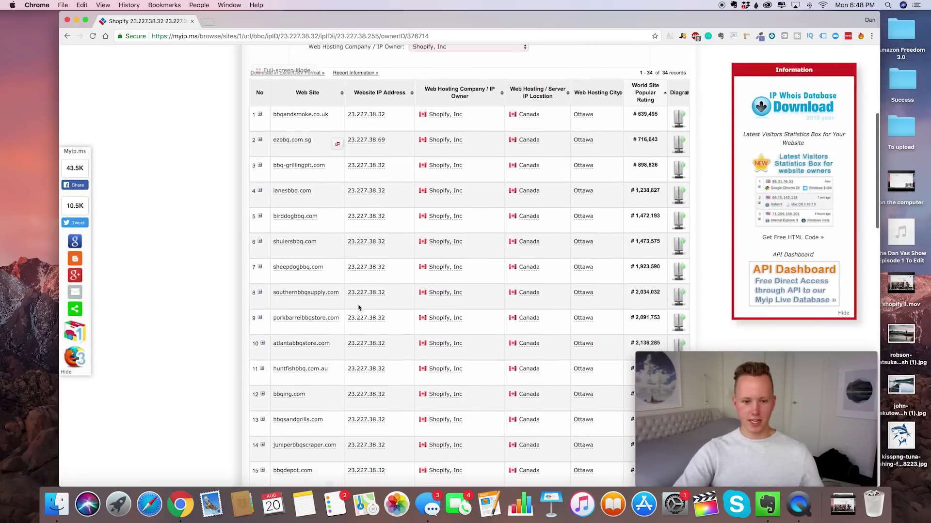
scroll(202, 218, up, 8)
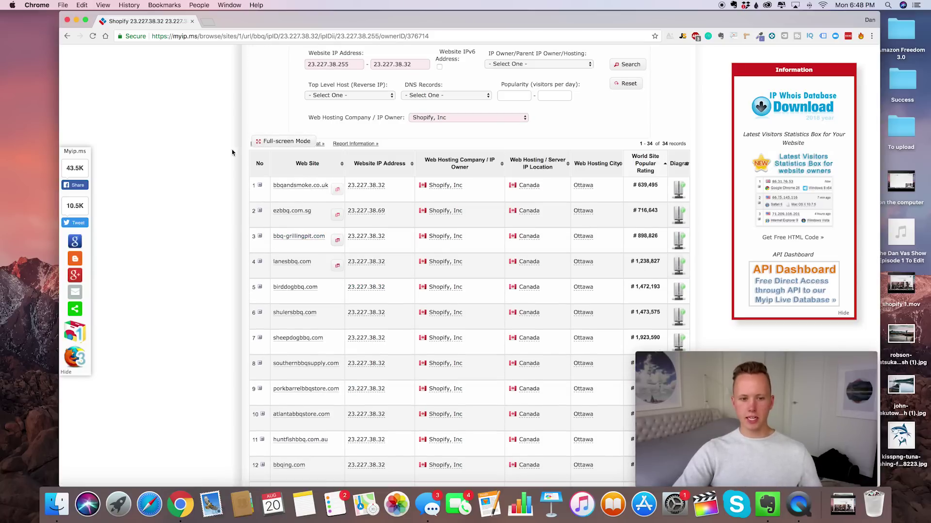
Open bbq-grillingpit.com in a new tab and dismiss its notification request and 10% off pop-up.
click(208, 21)
text(bbq)
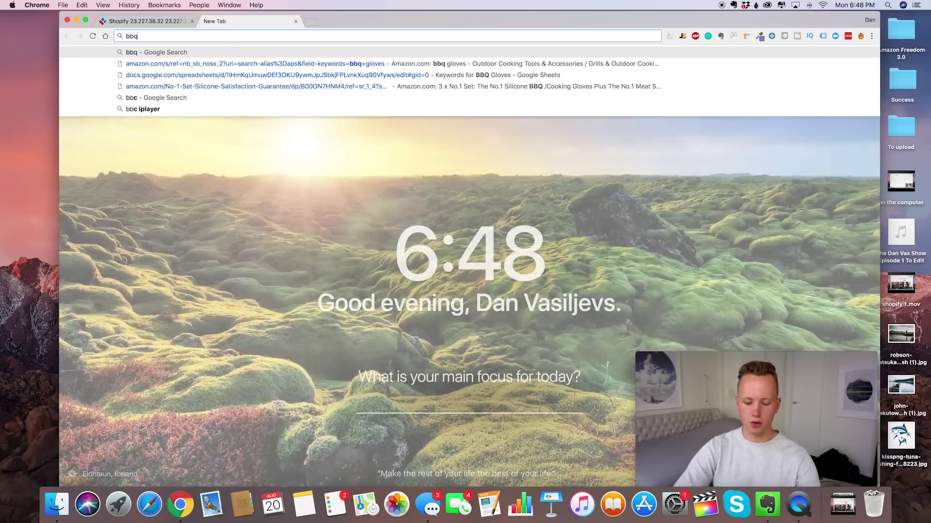
text(-grillingpit.com)
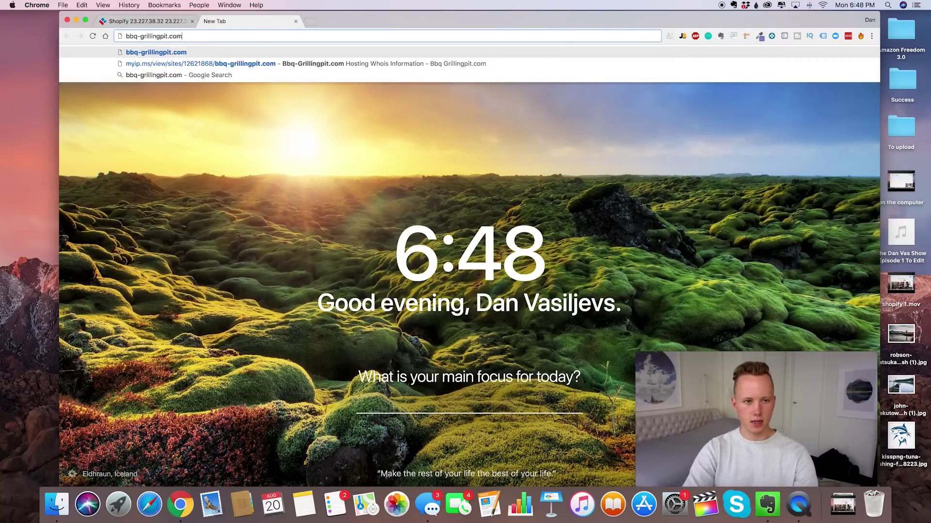
key(Return)
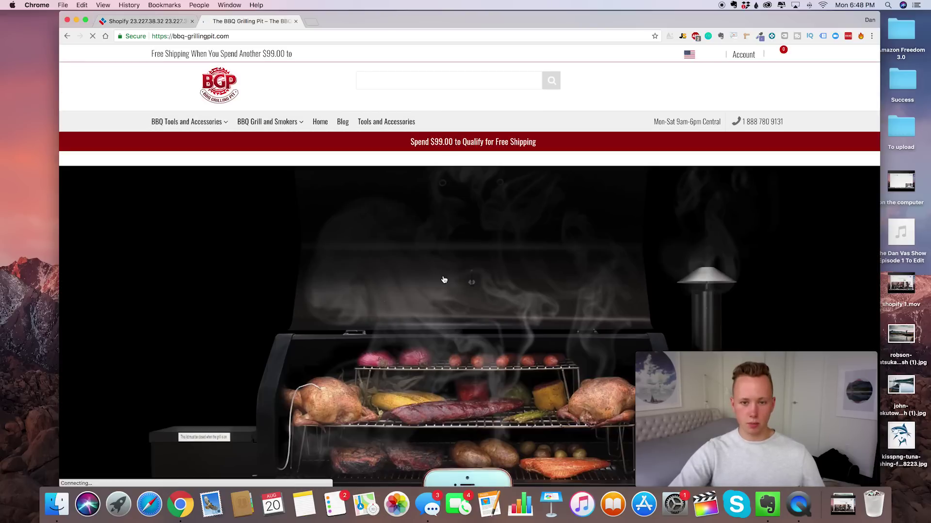
scroll(420, 387, down, 2)
scroll(420, 384, up, 2)
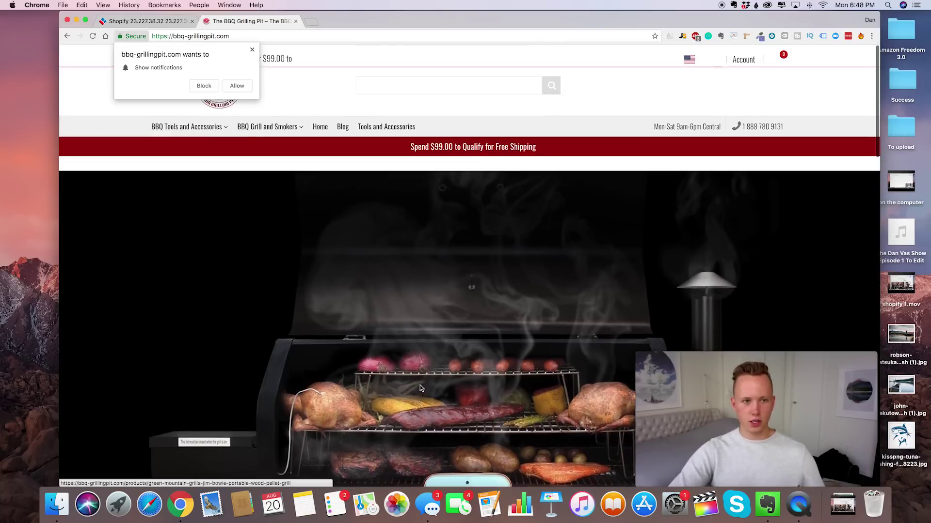
click(252, 50)
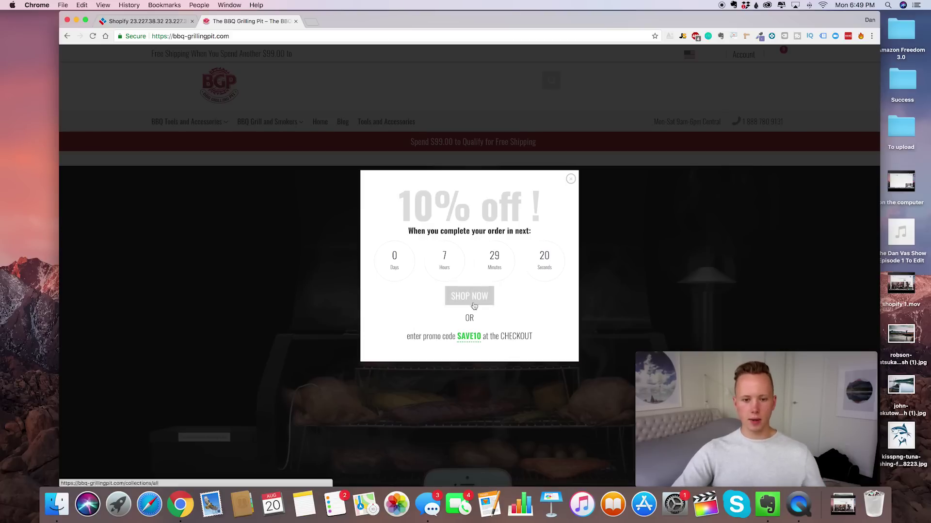
click(570, 178)
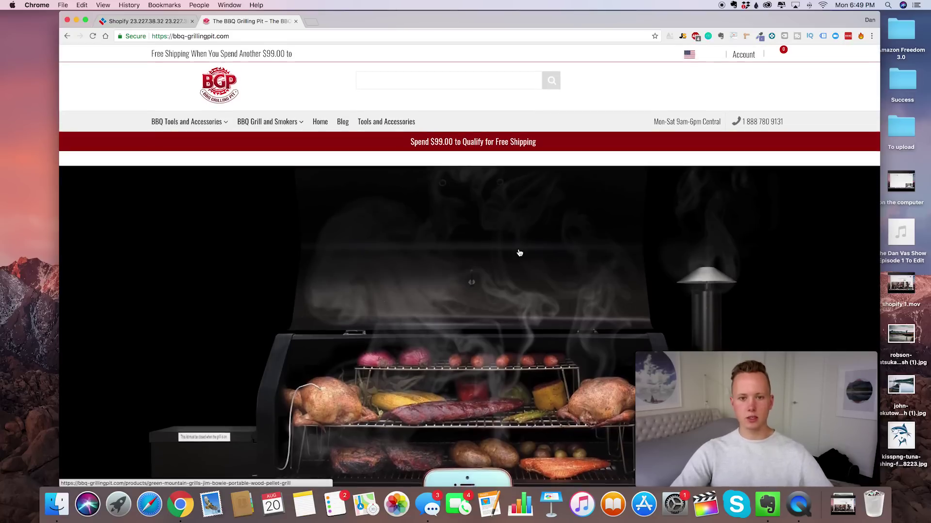
Examine the BBQ Grilling Pit home page, including its header, free-shipping offer and grill banner.
scroll(519, 253, down, 2)
scroll(519, 253, down, 3)
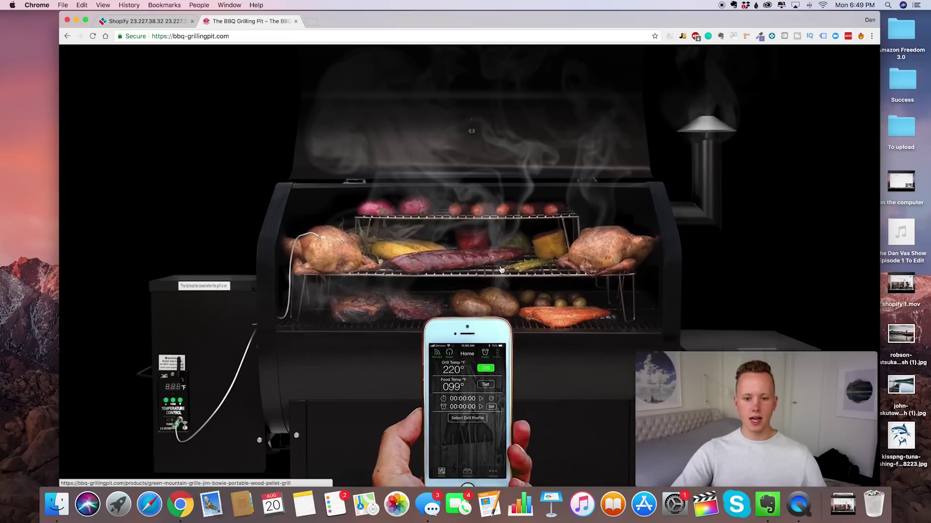
scroll(501, 269, up, 5)
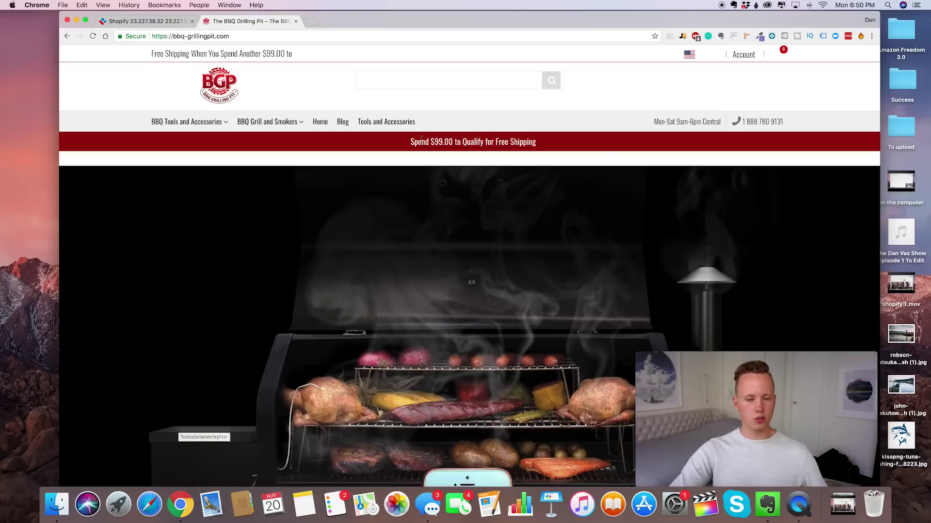
scroll(456, 226, down, 5)
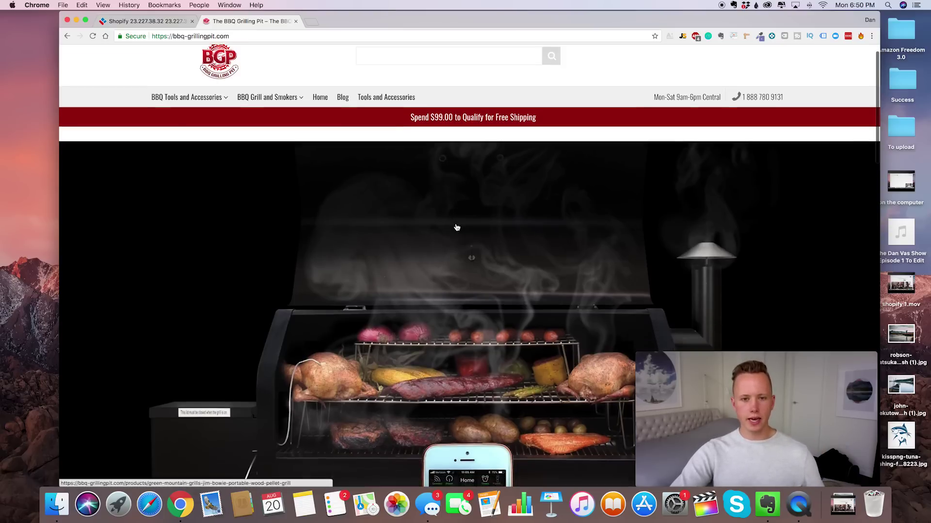
scroll(457, 227, up, 5)
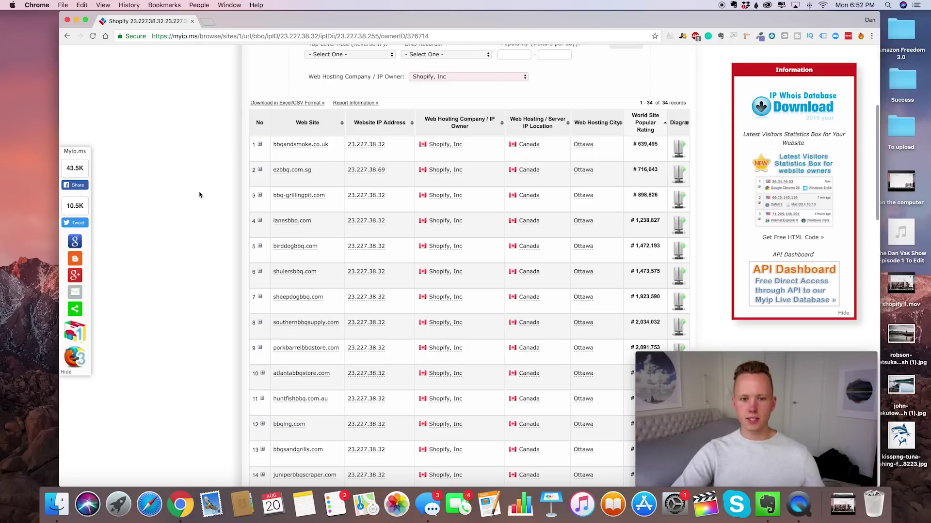
Return to the Myip.ms search form and search the Shopify-hosted websites for names containing "pets".
scroll(200, 193, up, 5)
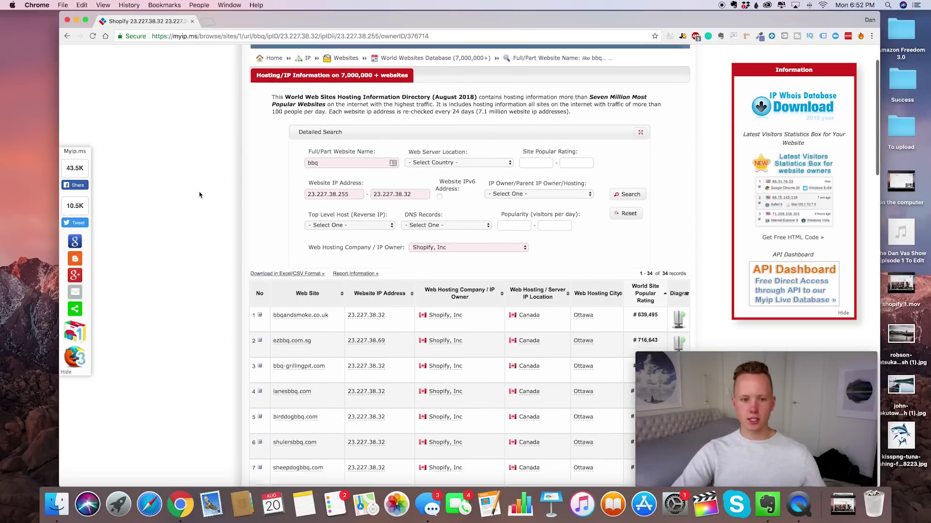
double_click(323, 169)
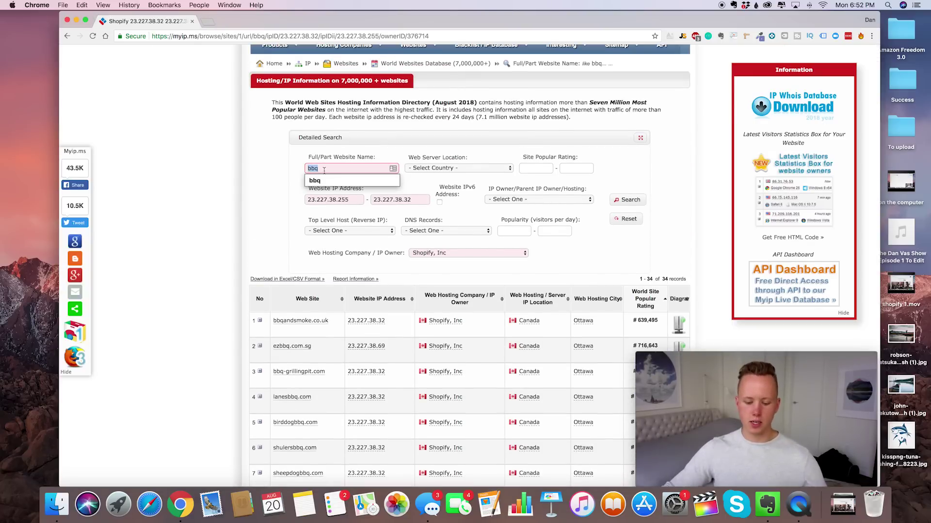
text(dog)
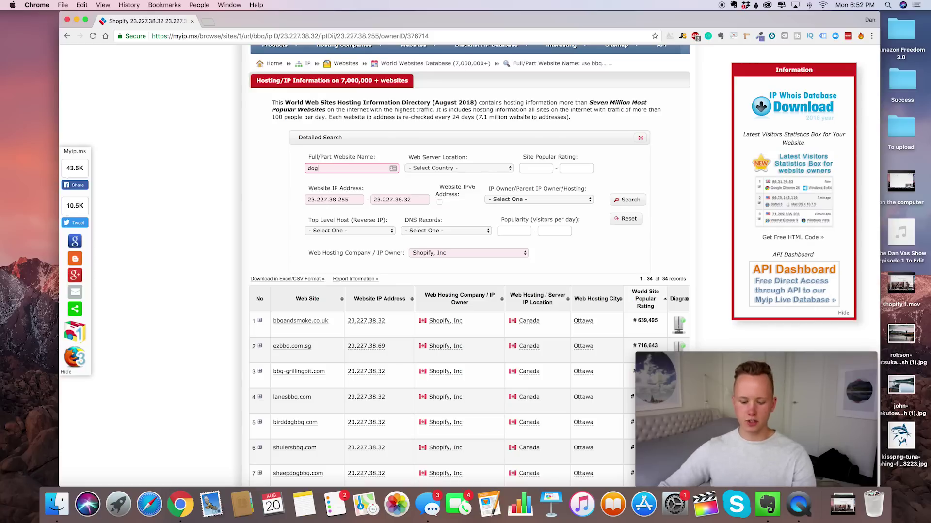
key(super+a)
text(p)
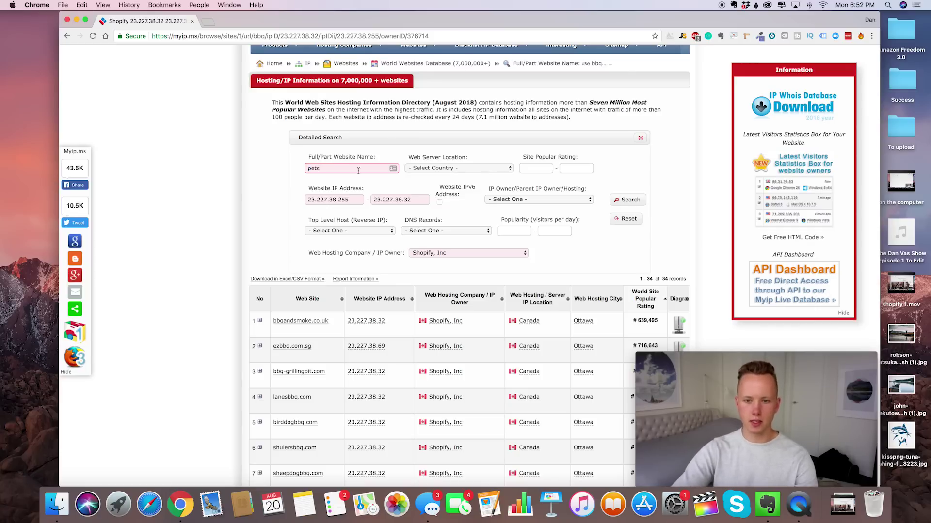
click(622, 201)
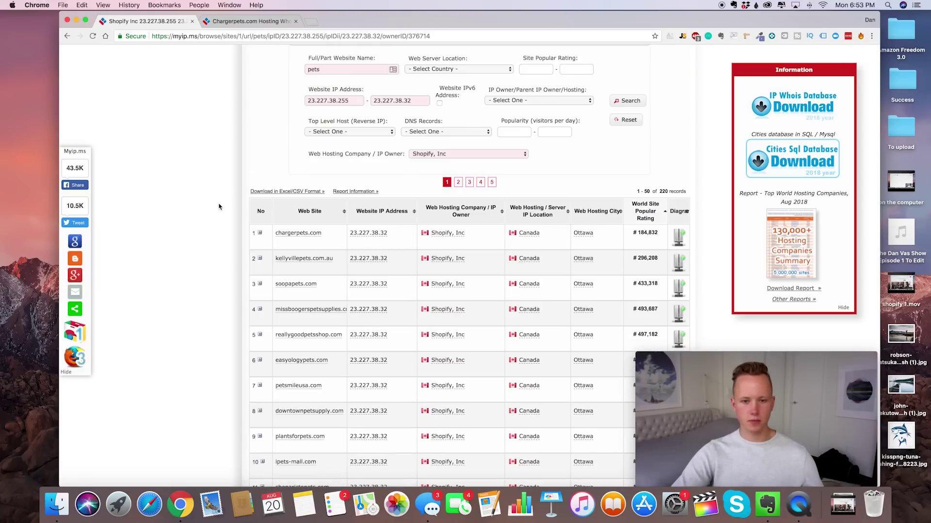
Pick petsmileusa.com from the pets results and open the store in a new tab.
scroll(289, 309, down, 2)
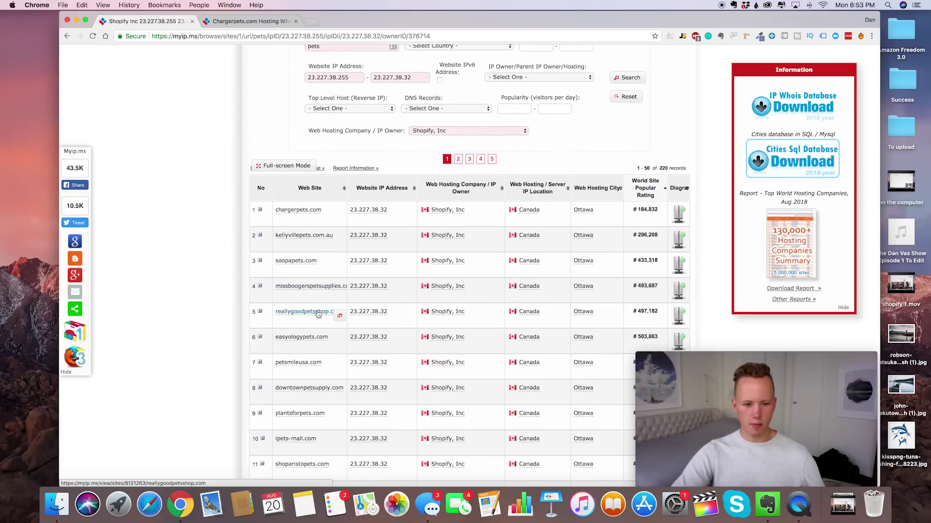
click(311, 22)
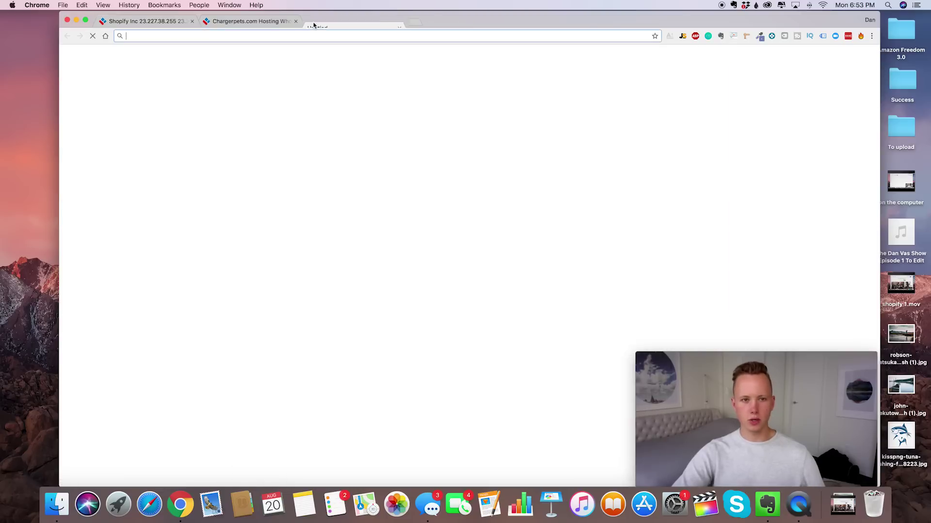
text(petsmileusa.com)
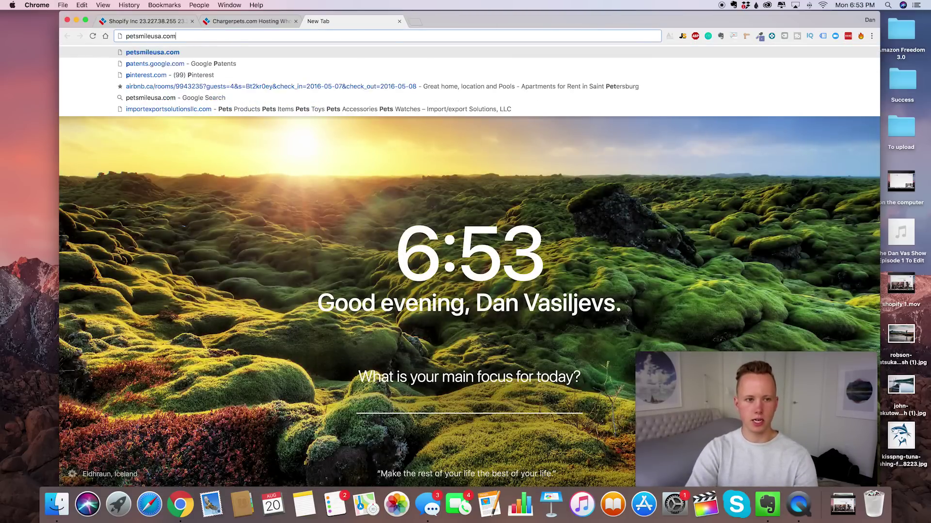
key(Return)
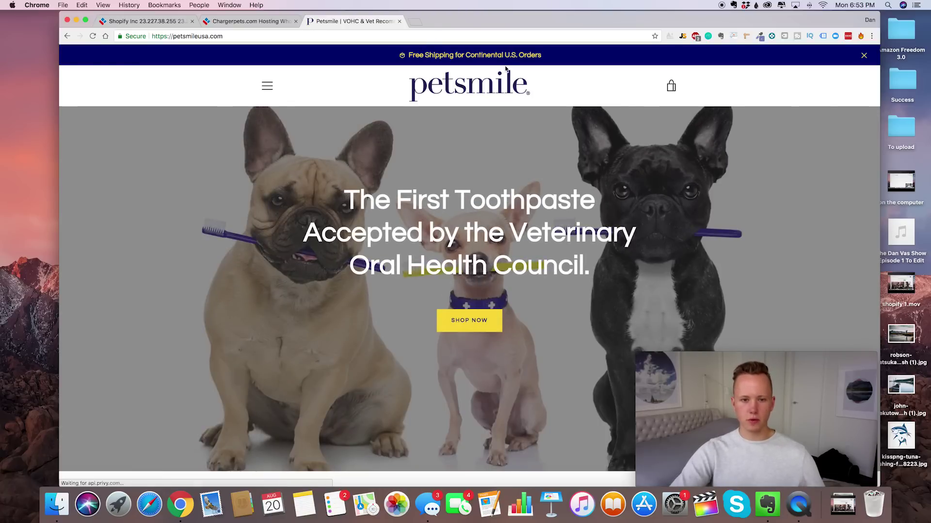
Look over the Petsmile home page and its product comparison, dismissing the email sign-up offer.
scroll(484, 219, down, 3)
scroll(483, 219, up, 3)
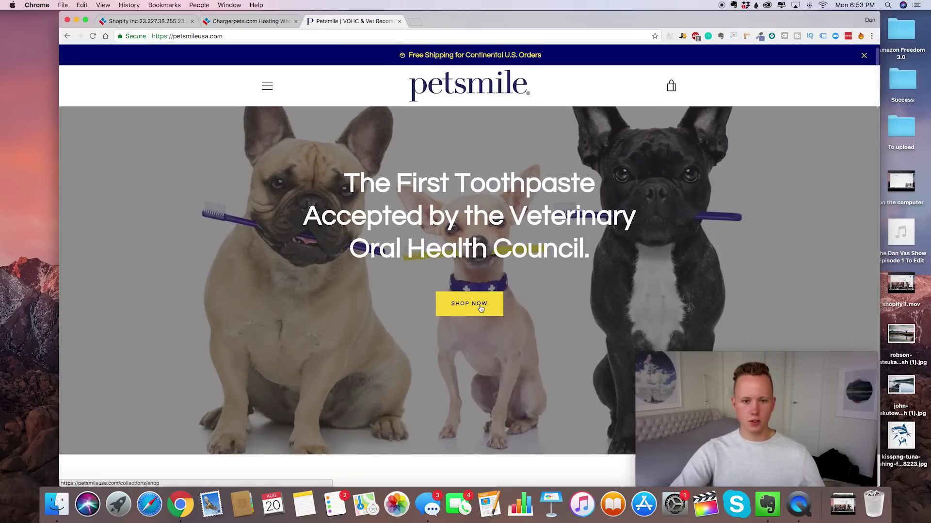
scroll(399, 304, down, 15)
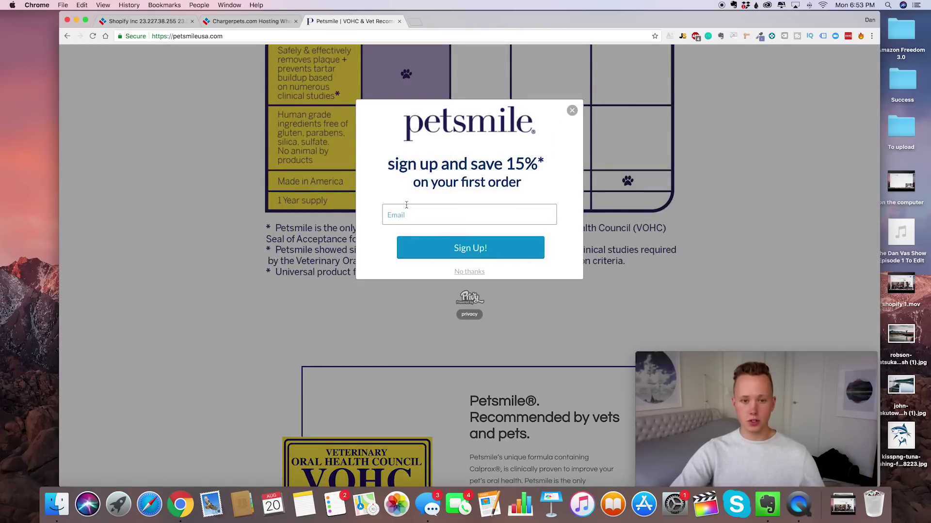
click(571, 111)
Go back to the pets results, open mission-pets.com in a new tab and look over its home page.
click(131, 20)
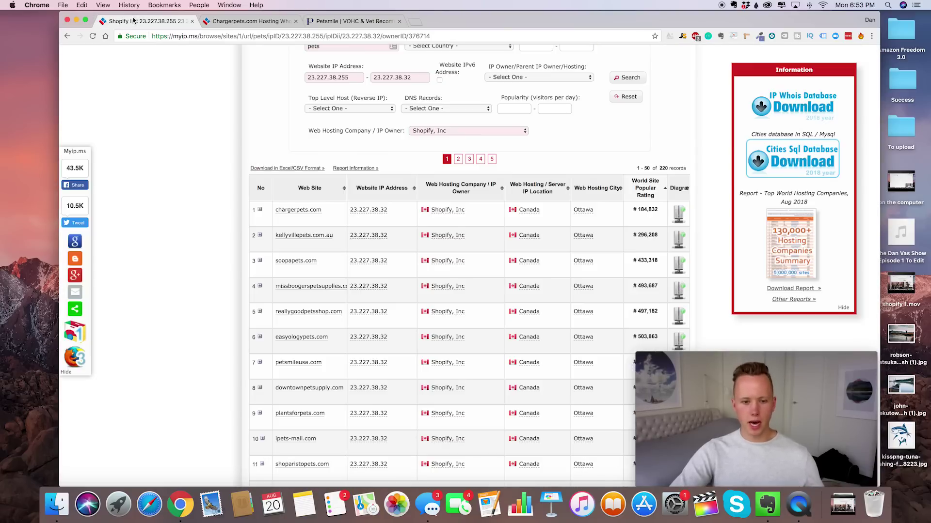
scroll(274, 289, down, 5)
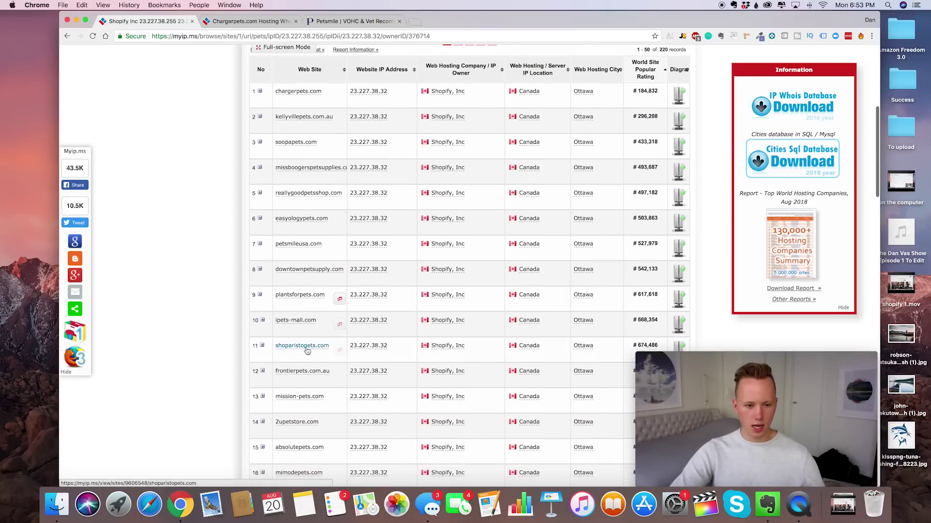
scroll(308, 351, down, 2)
click(414, 20)
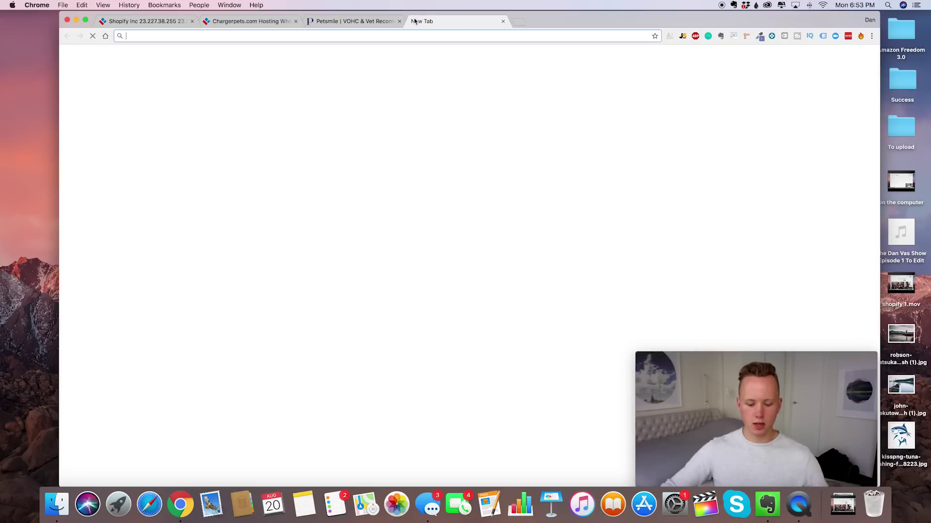
text(mission-pets.com)
key(Return)
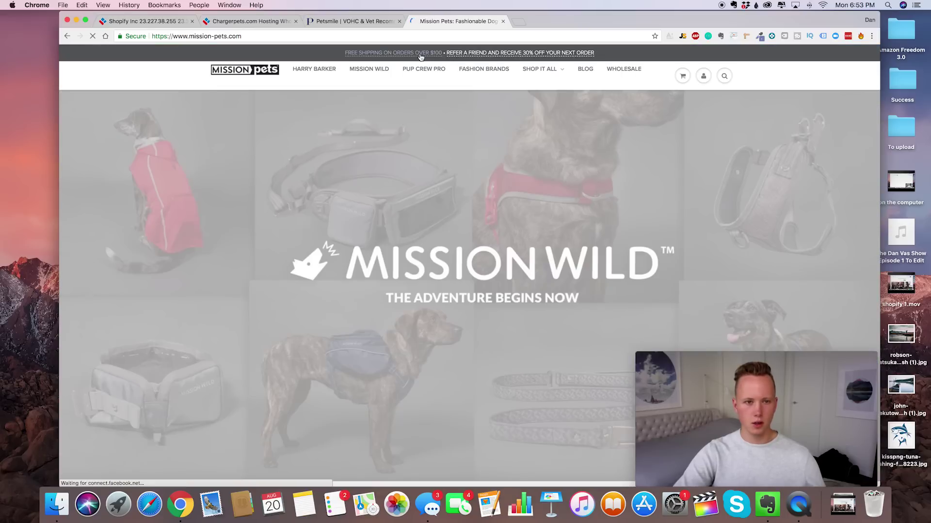
scroll(456, 233, down, 10)
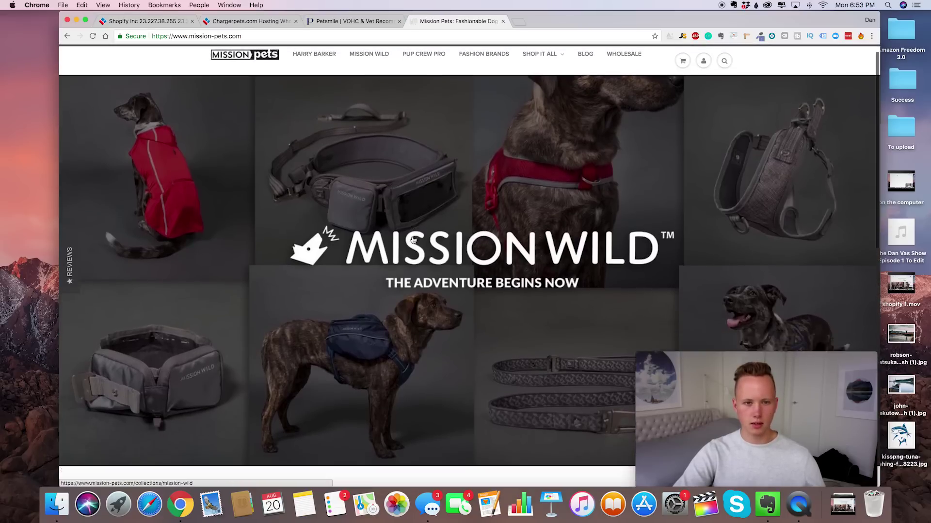
Open the Mission Wild collection from the Mission Pets home page and look over its harnesses and their prices.
scroll(413, 240, up, 10)
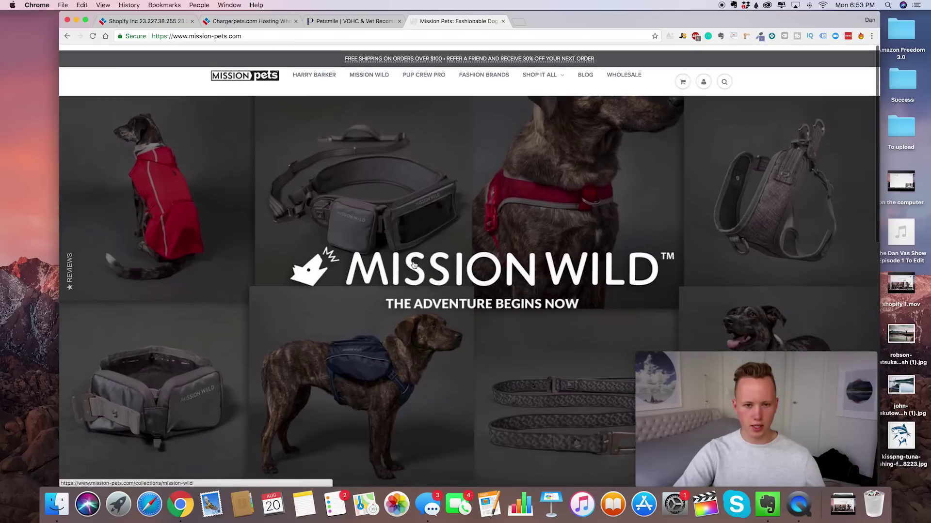
click(306, 104)
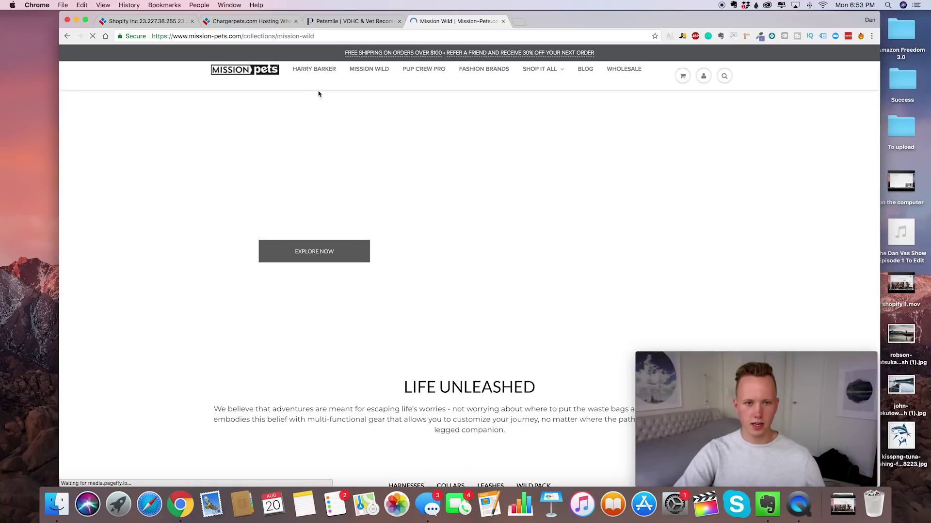
scroll(379, 272, down, 5)
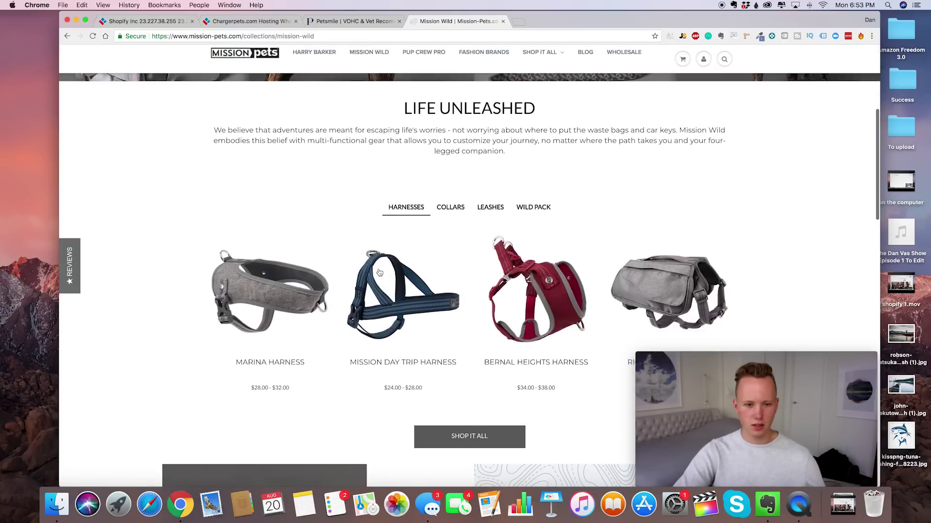
scroll(315, 305, down, 2)
scroll(368, 190, down, 3)
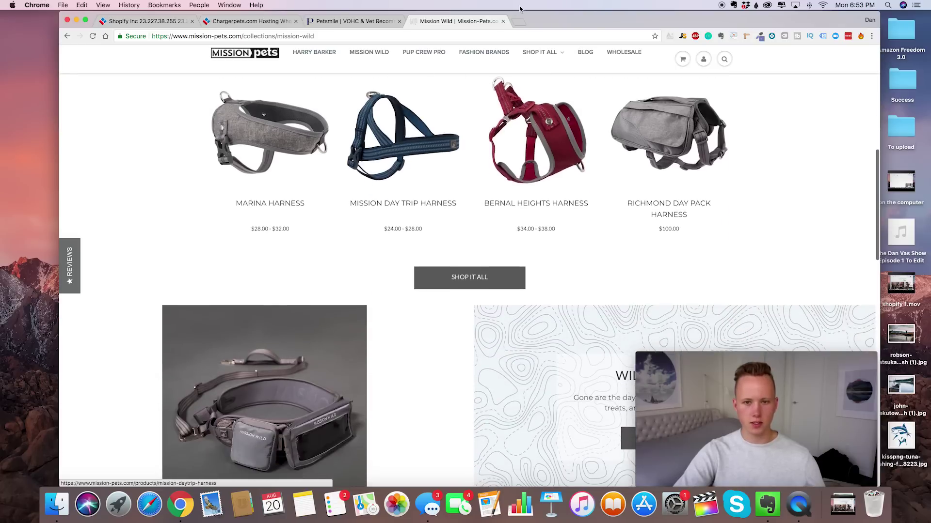
Open aliexpress.com in a new browser tab.
click(519, 22)
text(aliexpress.com)
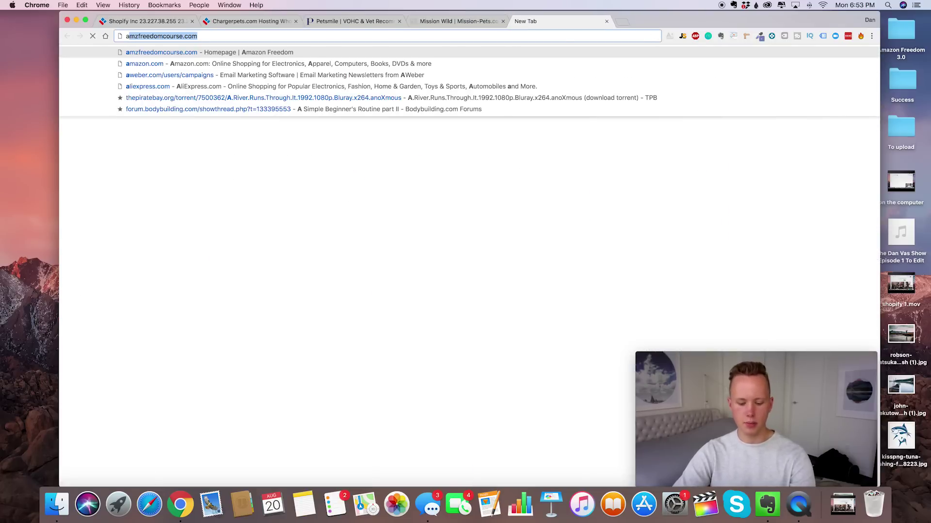
key(Return)
click(452, 22)
click(558, 23)
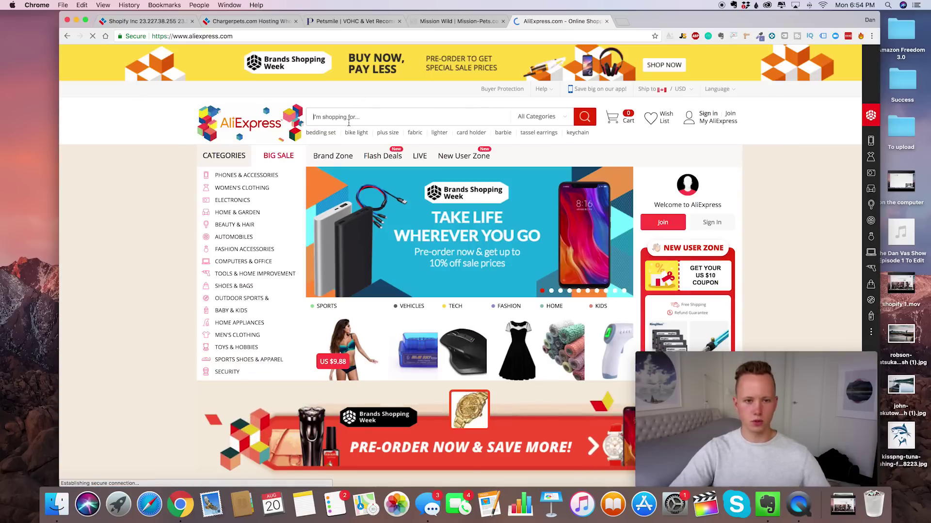
Search AliExpress for "dog harness" and look over the listed products.
click(349, 121)
text(dog harness)
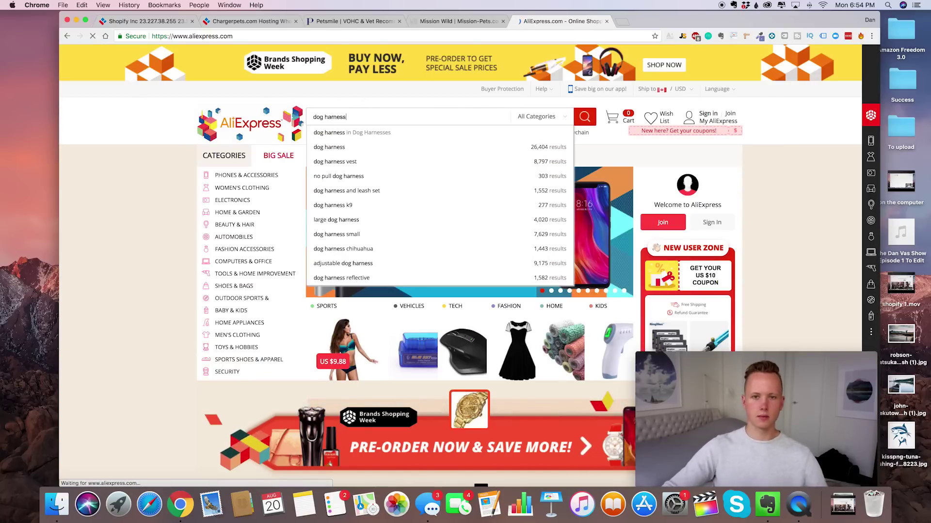
key(Return)
scroll(459, 236, down, 8)
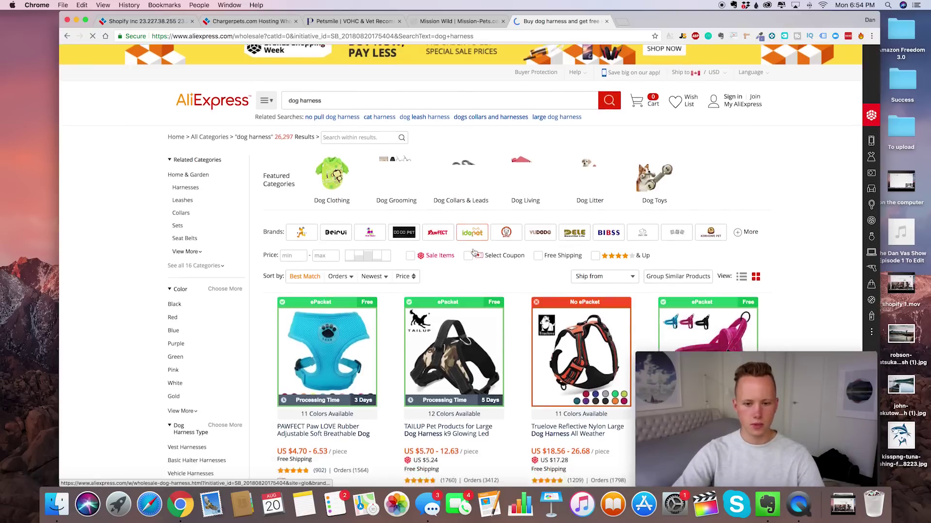
scroll(432, 263, down, 5)
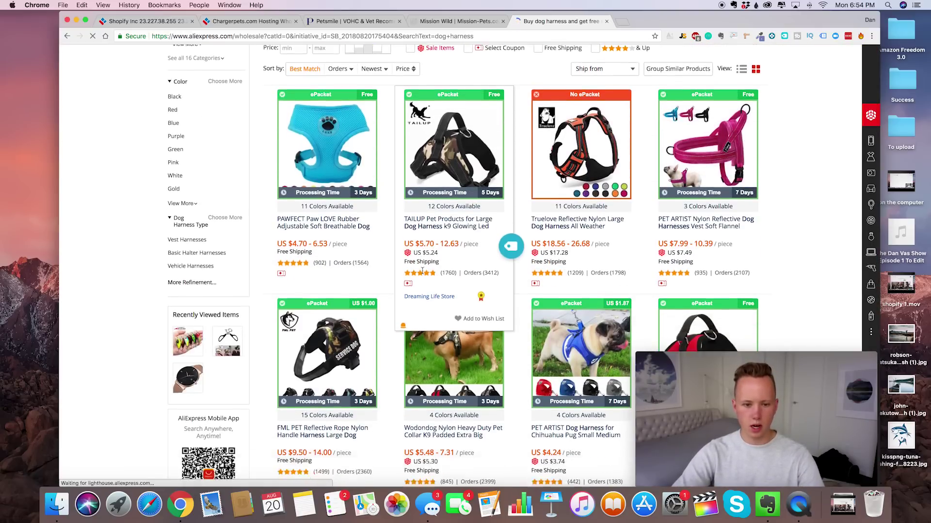
scroll(441, 302, down, 2)
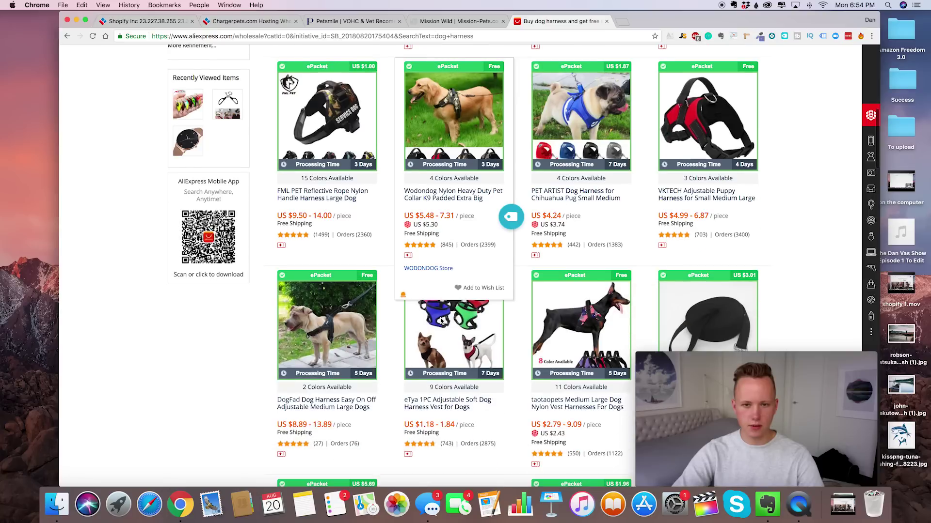
Switch back to the Mission Wild page and check its harness styles and prices against the AliExpress listings.
click(474, 23)
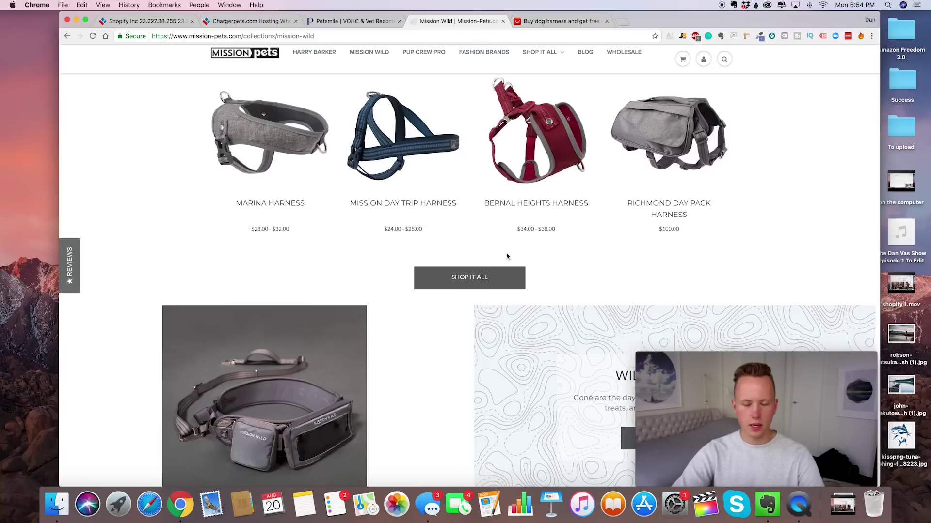
scroll(509, 254, up, 3)
scroll(509, 254, down, 1)
Return to the AliExpress dog harness results and examine the prices, ratings and order counts of the first products.
click(533, 32)
click(543, 24)
scroll(431, 270, up, 5)
scroll(431, 270, up, 1)
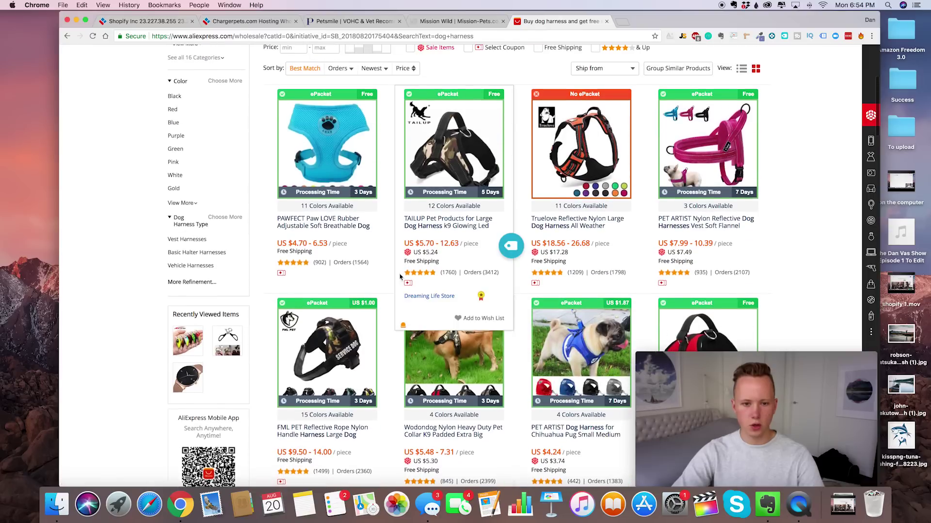
scroll(456, 228, down, 1)
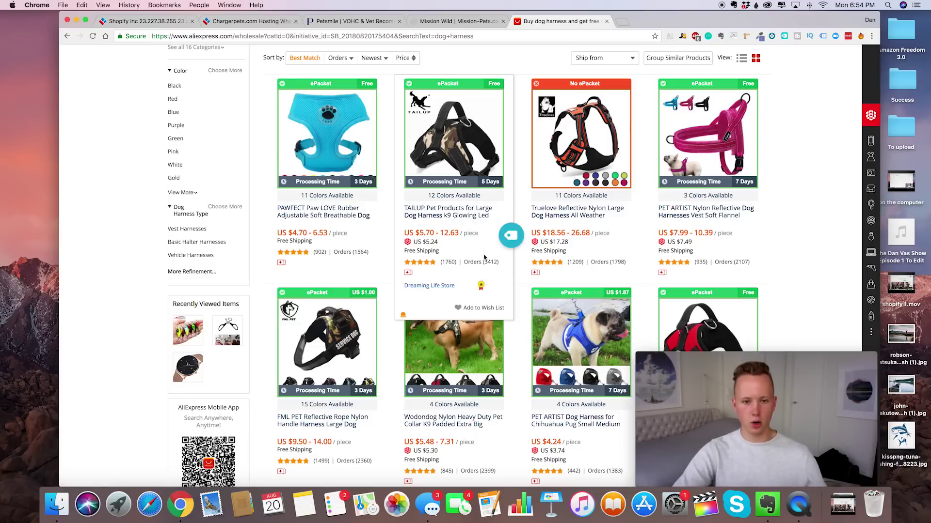
scroll(485, 262, up, 1)
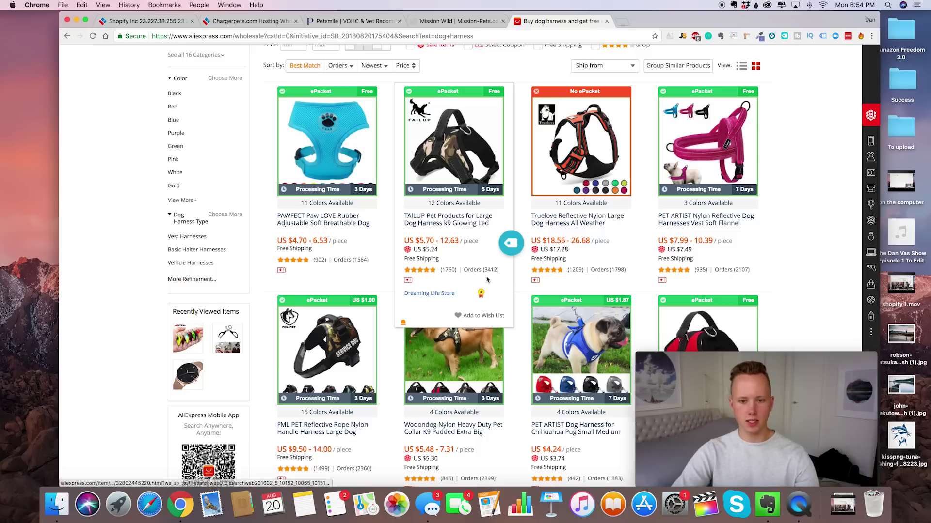
scroll(484, 274, up, 3)
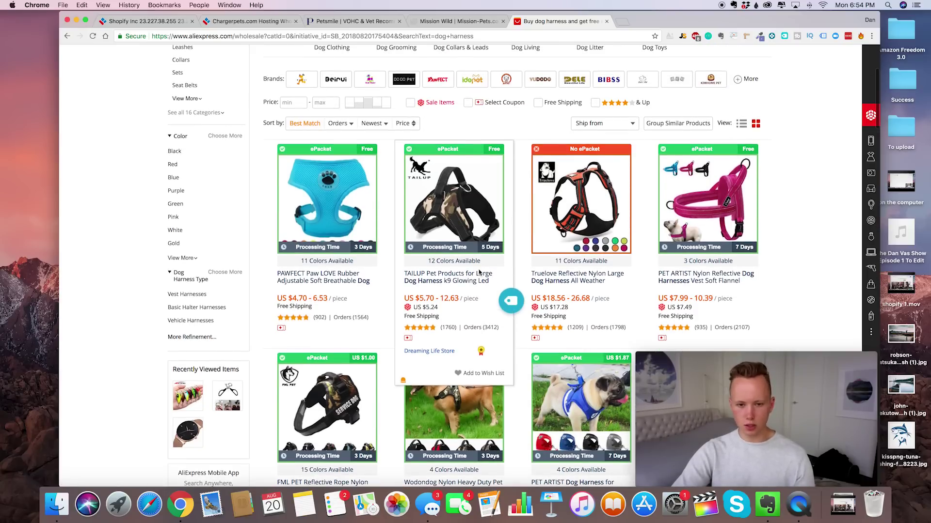
scroll(479, 273, down, 3)
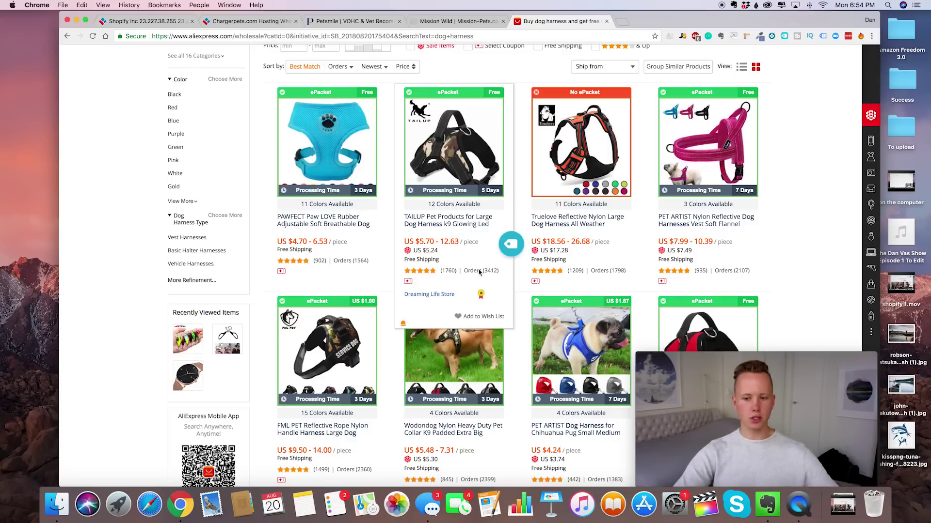
Go back to the Mission Pets store, open the full Mission Wild Collection and browse its products and prices.
key(super+alt+Left)
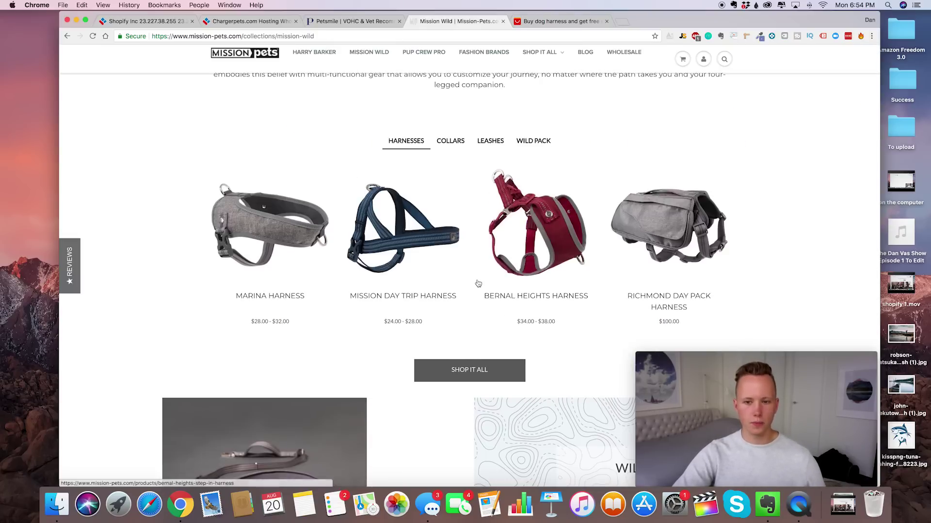
scroll(486, 178, down, 3)
scroll(485, 178, up, 2)
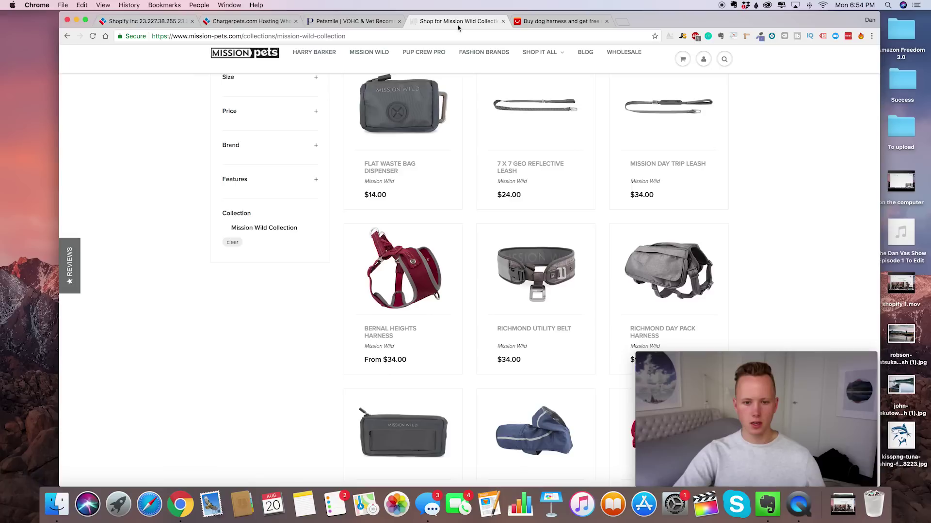
scroll(571, 315, down, 5)
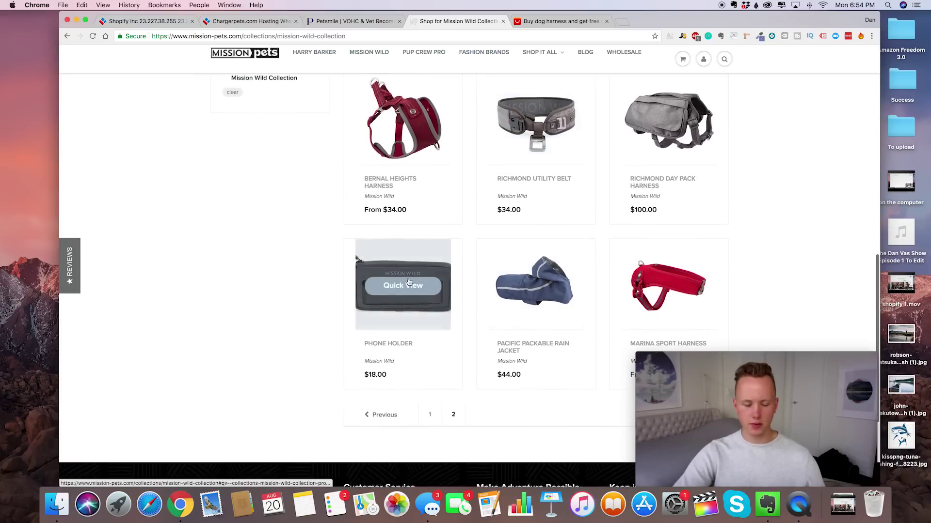
scroll(412, 339, up, 5)
scroll(405, 326, down, 4)
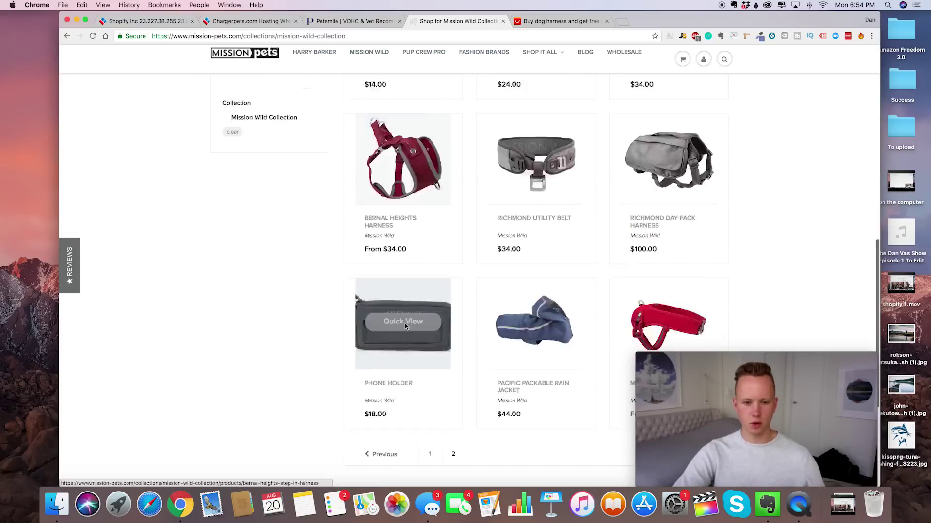
scroll(405, 325, up, 5)
scroll(405, 326, up, 7)
scroll(405, 325, down, 4)
scroll(406, 325, up, 5)
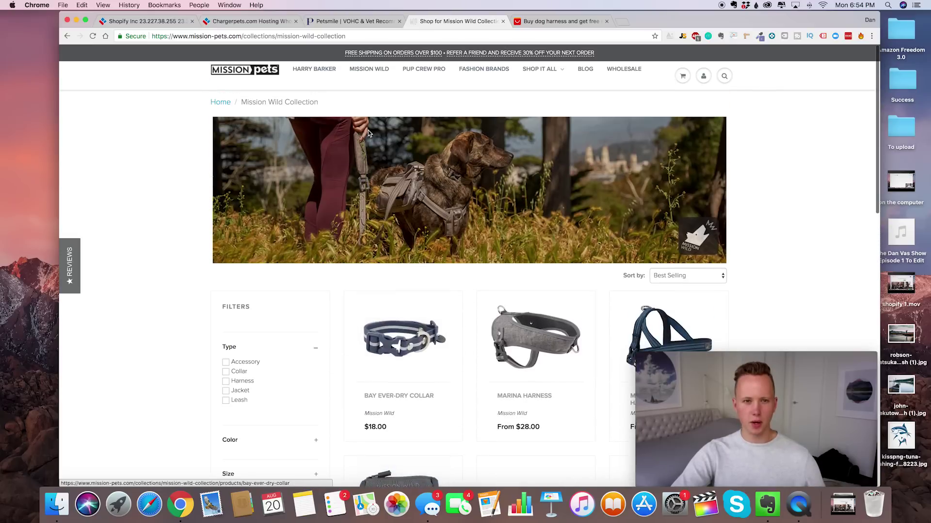
Return to the Myip.ms pets results, clear the website name filter and search all Shopify-hosted websites again.
click(351, 22)
click(249, 21)
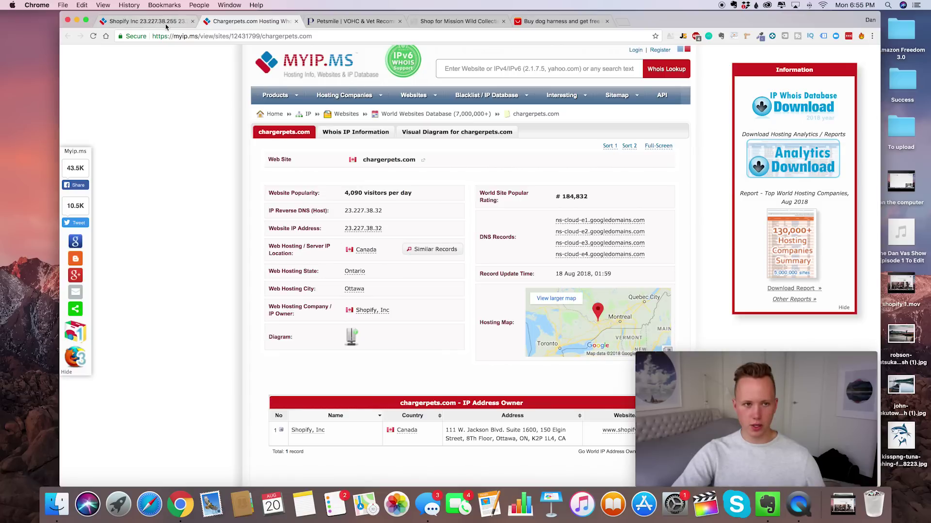
scroll(178, 73, down, 3)
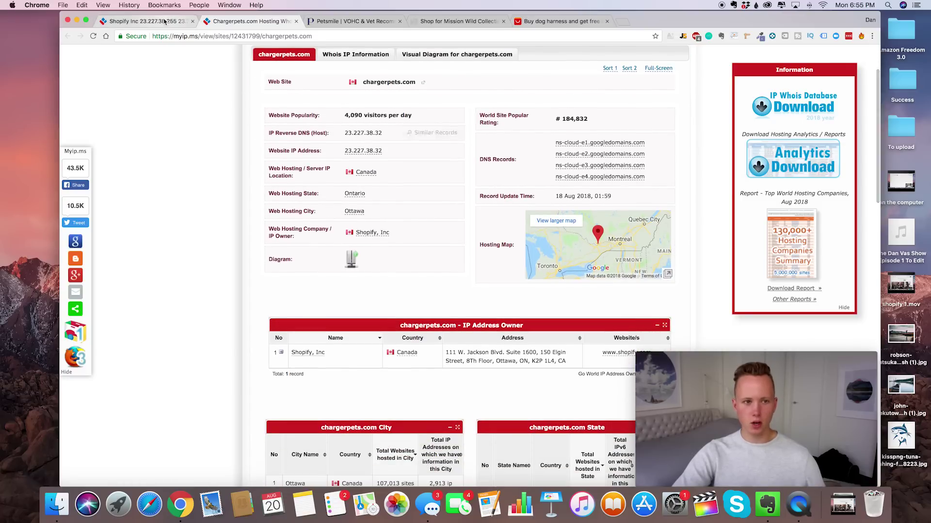
click(165, 21)
scroll(302, 335, up, 5)
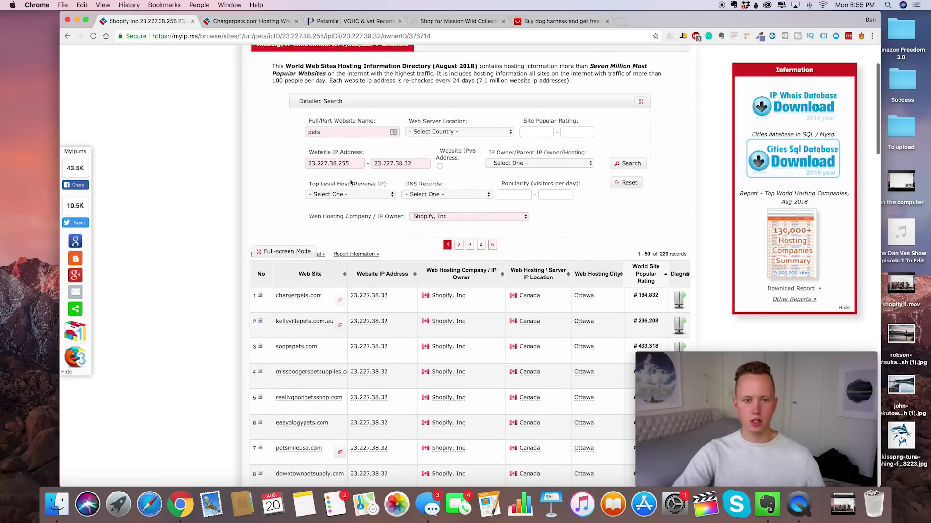
scroll(356, 183, up, 1)
click(370, 163)
key(super+a)
key(BackSpace)
key(Return)
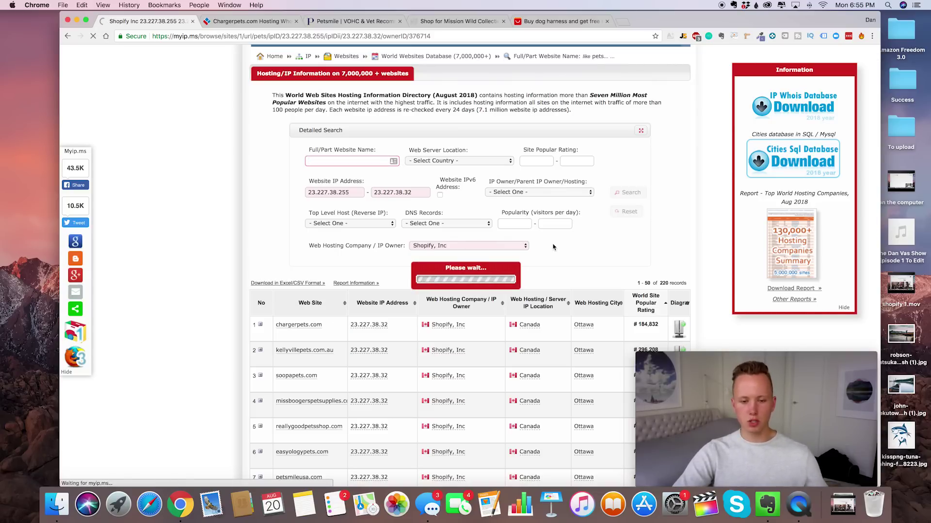
Look through the first page of the most popular Shopify-hosted websites and open the second results page.
scroll(436, 315, down, 6)
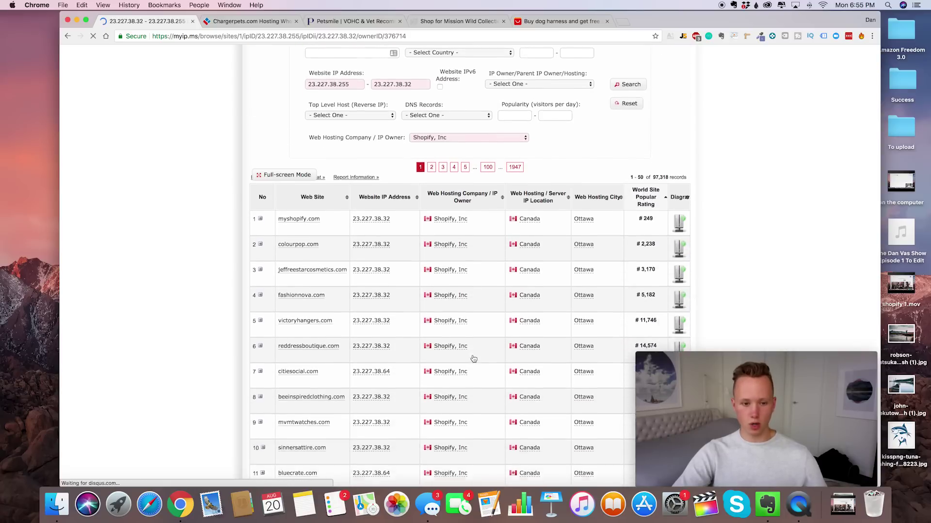
scroll(324, 208, down, 3)
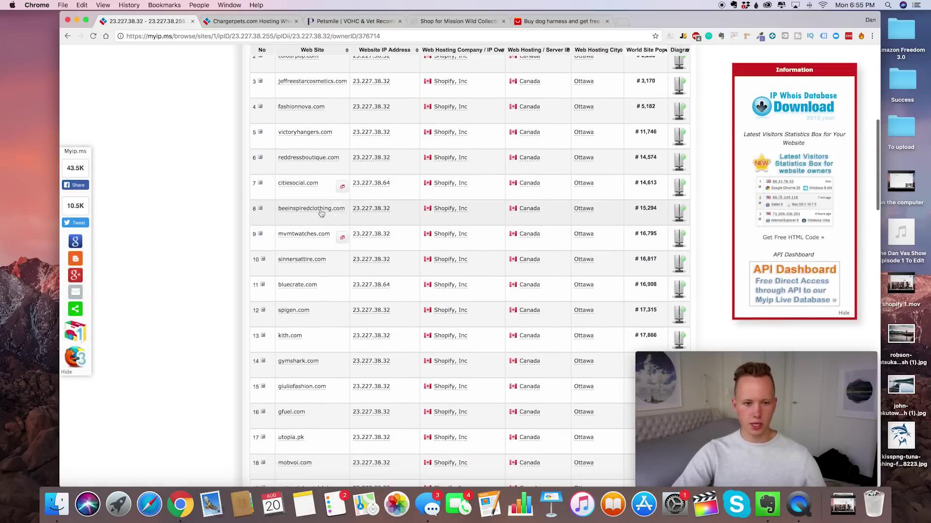
scroll(318, 235, down, 5)
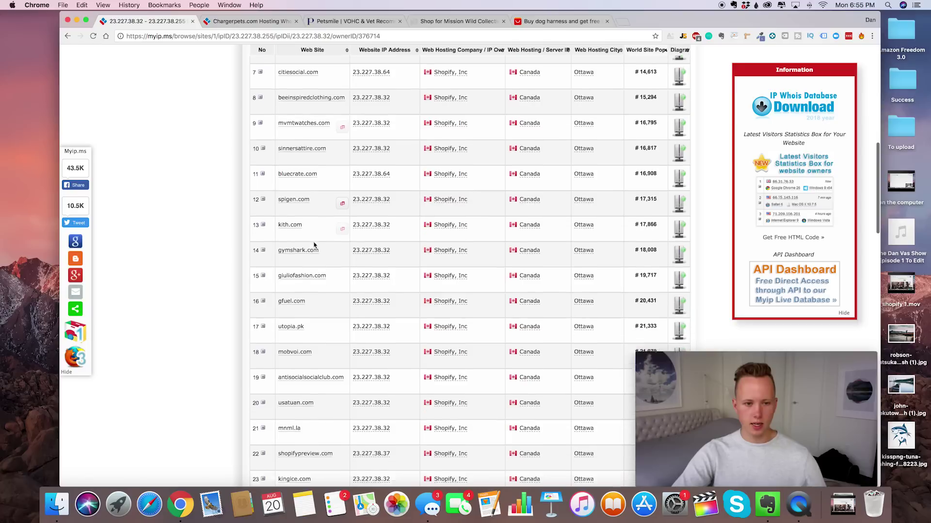
scroll(306, 270, down, 7)
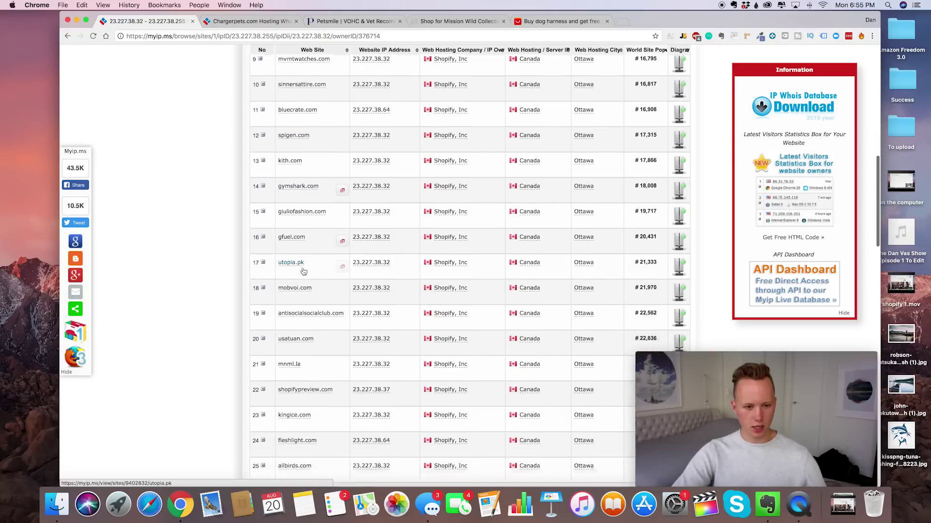
scroll(305, 305, down, 5)
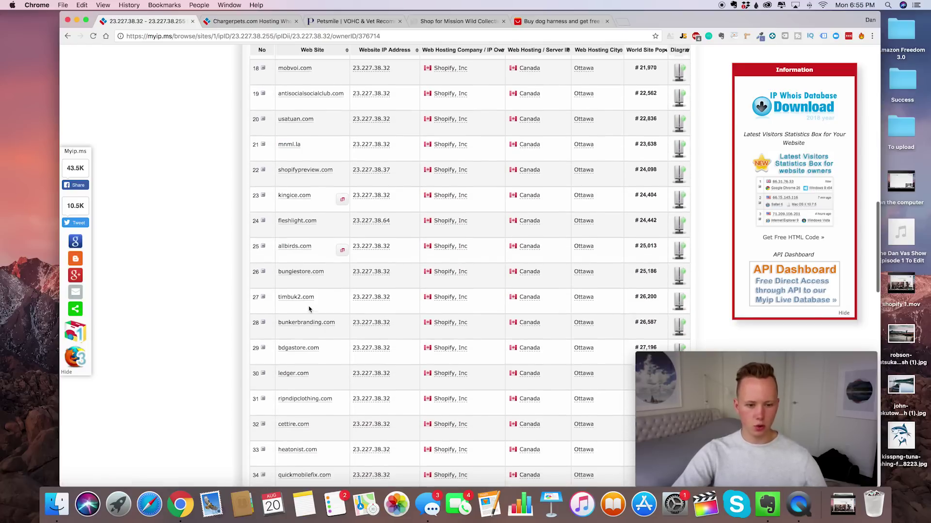
scroll(300, 300, down, 10)
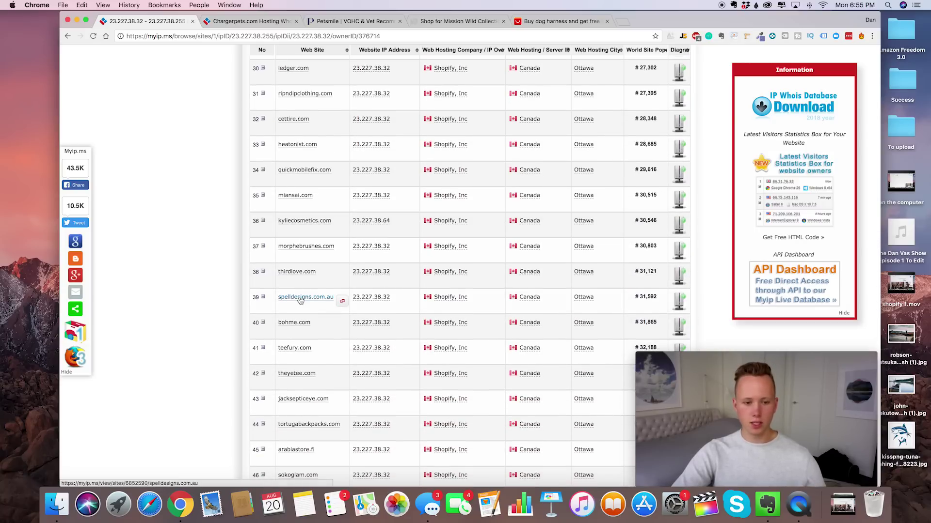
scroll(299, 300, down, 5)
scroll(300, 301, down, 4)
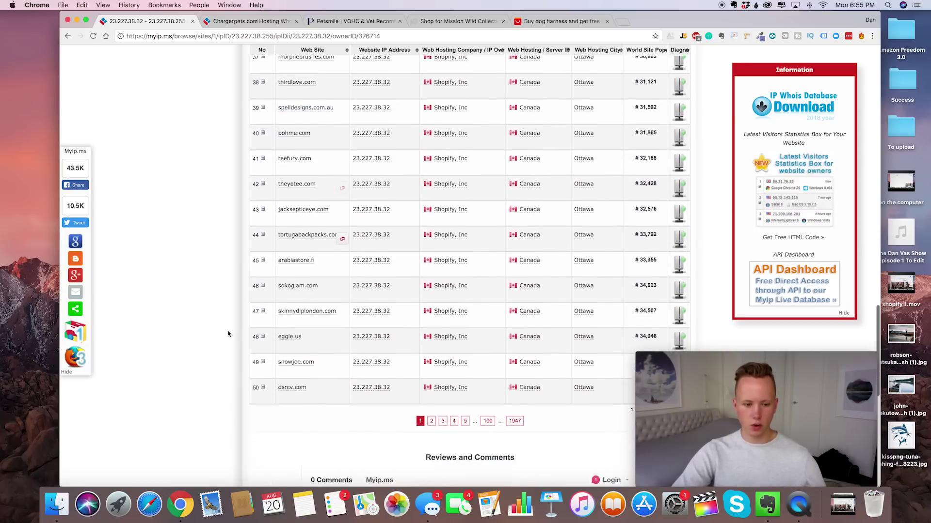
click(431, 416)
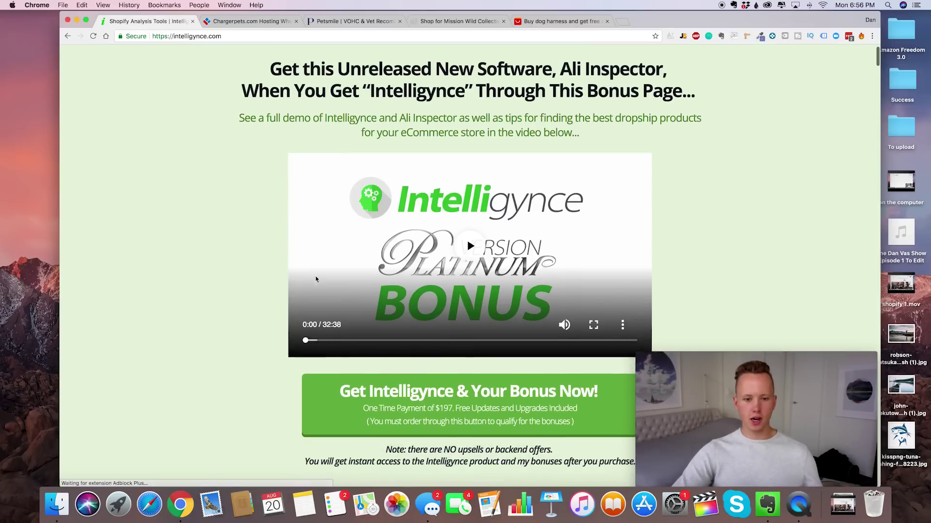
Look over the Intelligynce bonus page and dismiss the special discount offer.
scroll(316, 279, down, 1)
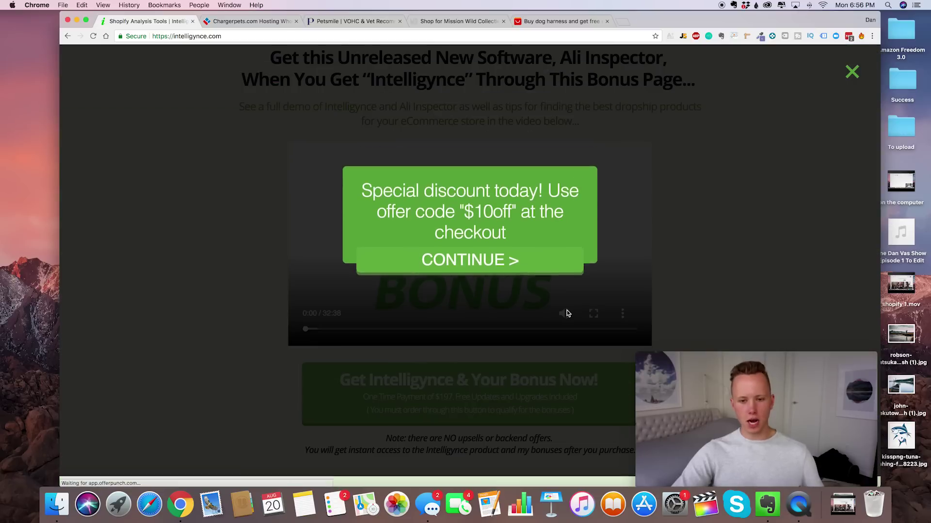
click(852, 73)
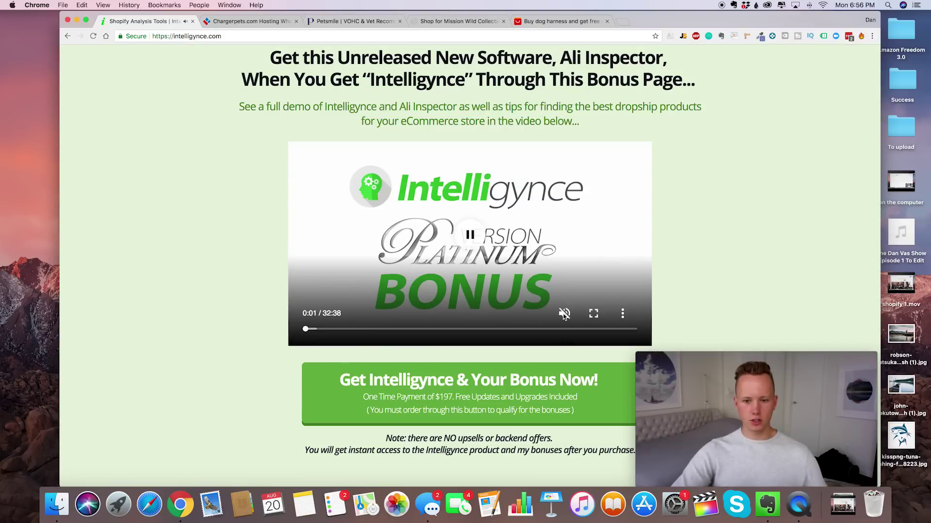
Look over the Intelligynce bonus page, including the demo video, purchase offer and Ali Inspector bonus software section.
scroll(626, 307, down, 2)
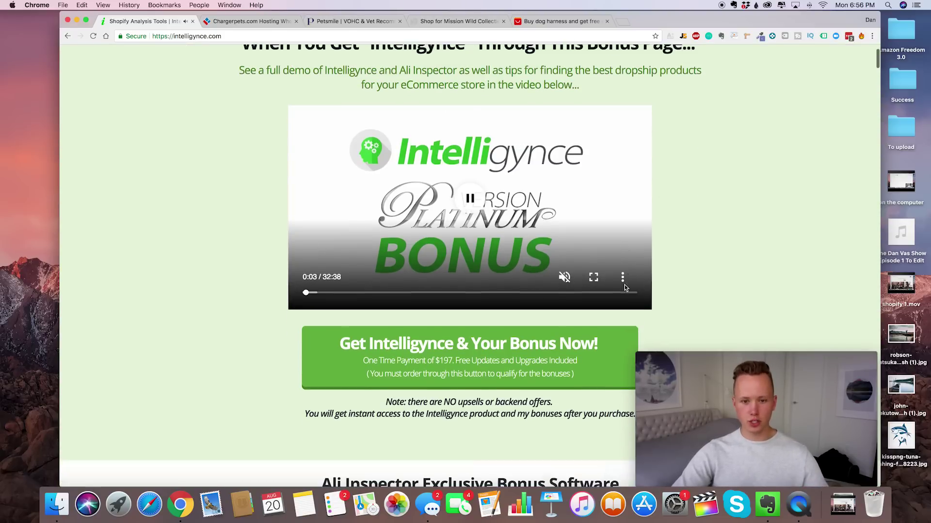
mouse_move(592, 300)
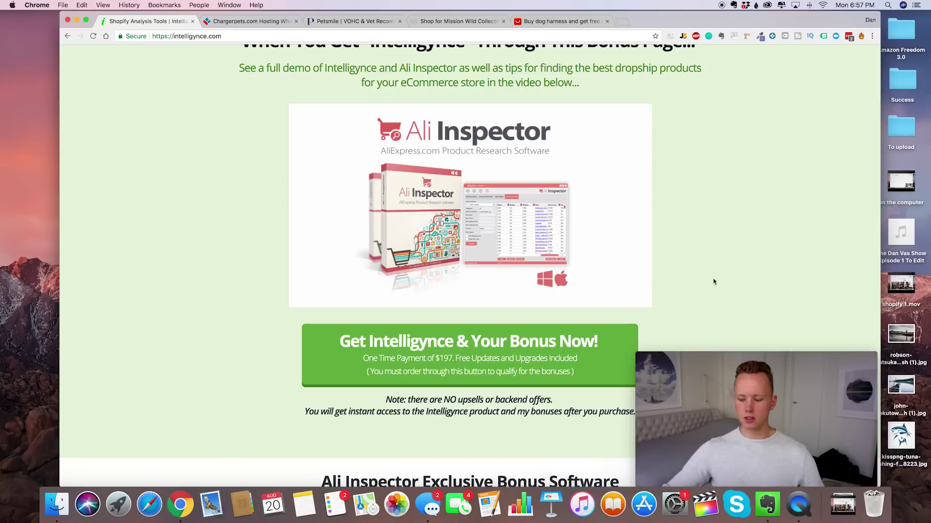
scroll(688, 284, down, 3)
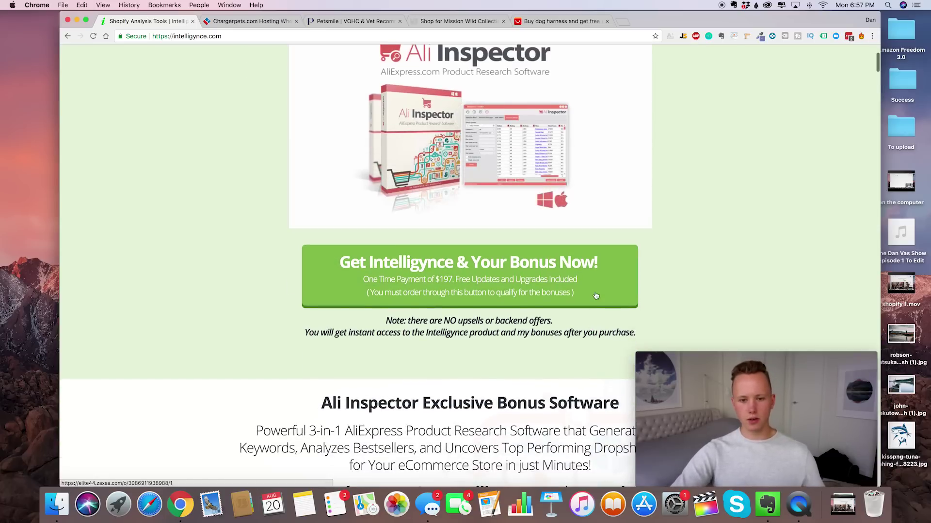
scroll(671, 284, up, 1)
scroll(713, 277, down, 2)
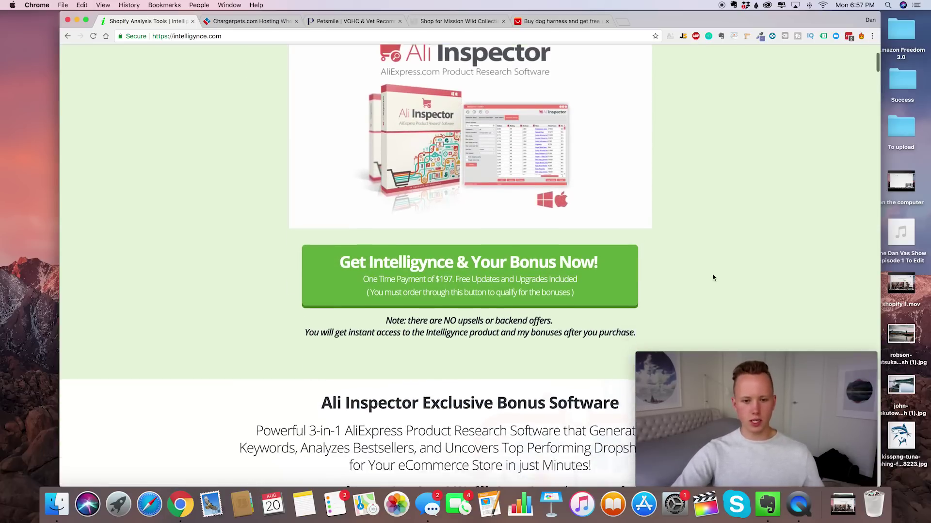
scroll(713, 277, up, 1)
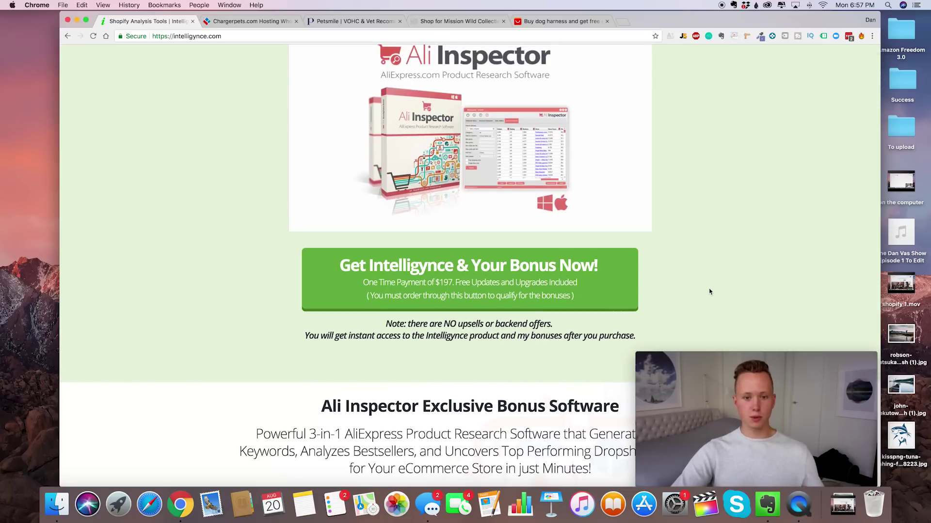
scroll(710, 291, up, 6)
scroll(709, 291, down, 5)
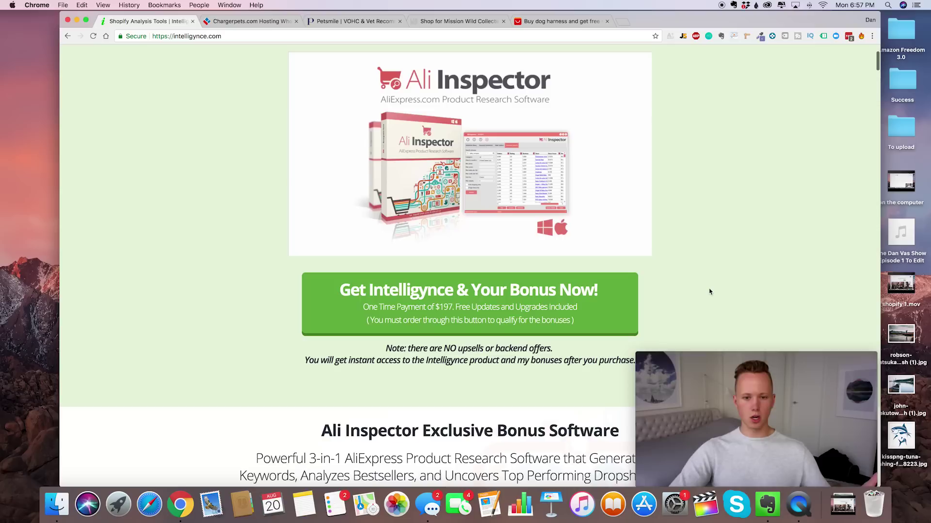
scroll(709, 291, up, 2)
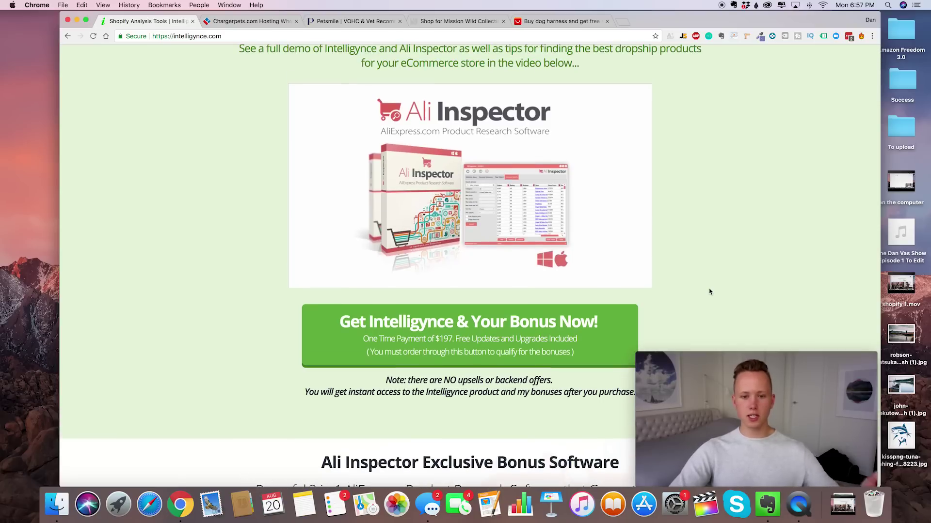
click(643, 254)
scroll(625, 257, up, 2)
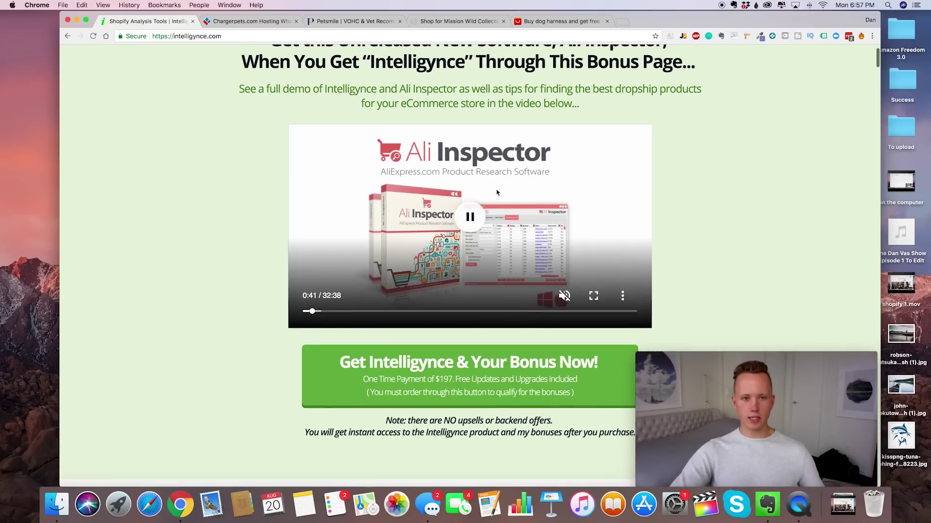
scroll(672, 276, up, 3)
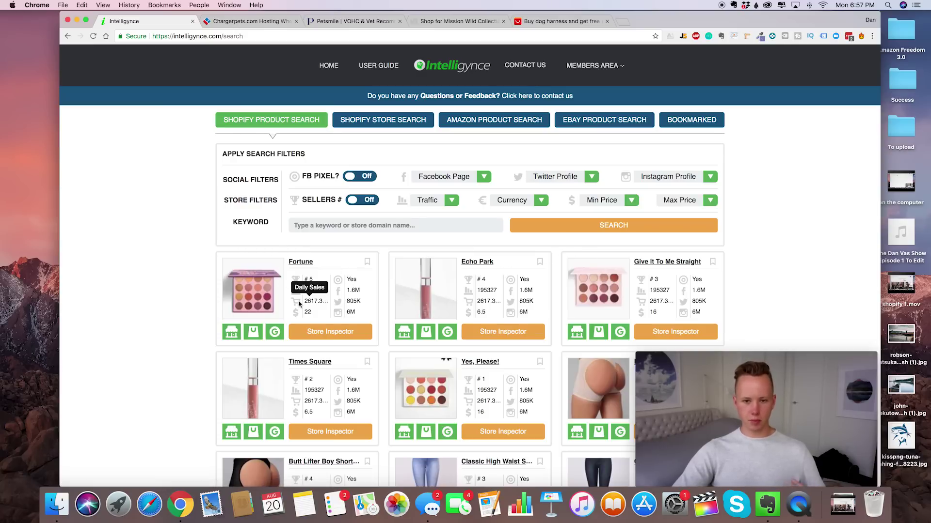
Open the Fortune palette from the Shopify product search results in a new tab and view its ColourPop product page.
scroll(299, 303, down, 1)
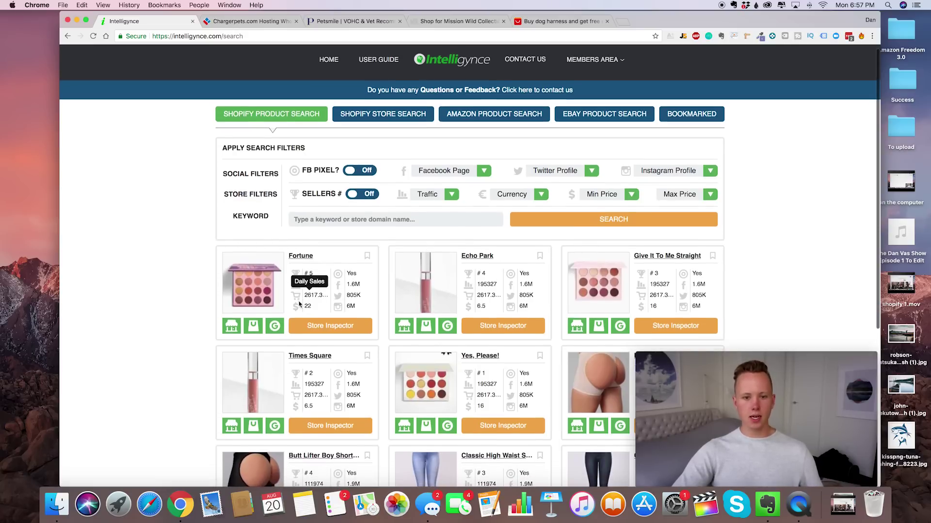
right_click(266, 282)
click(301, 285)
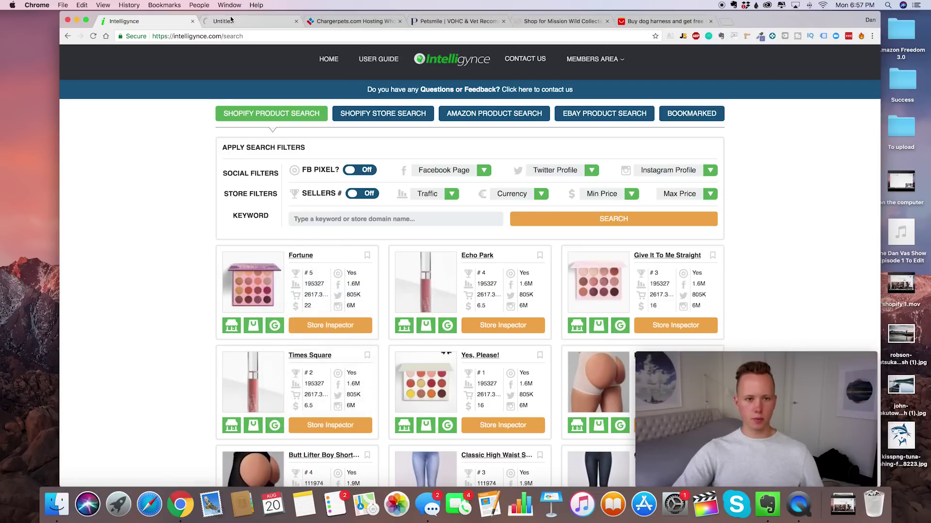
click(231, 20)
click(177, 24)
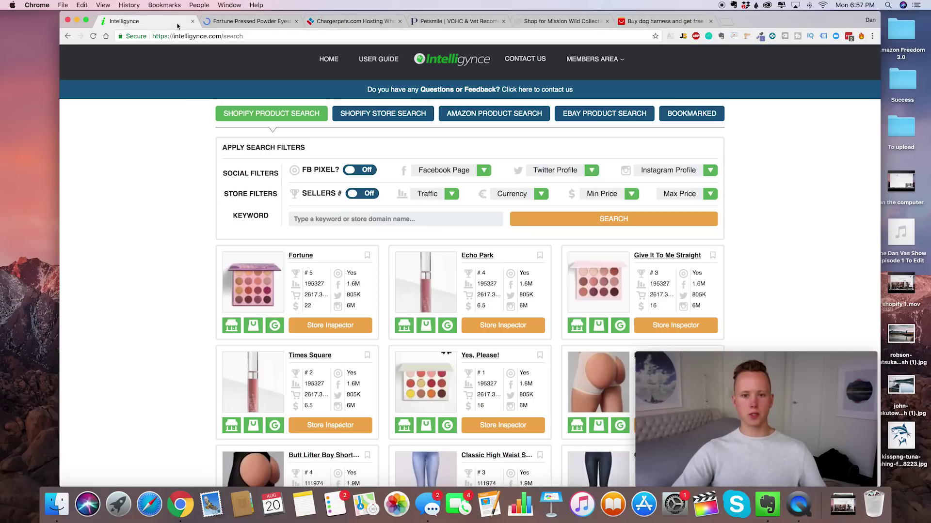
click(242, 22)
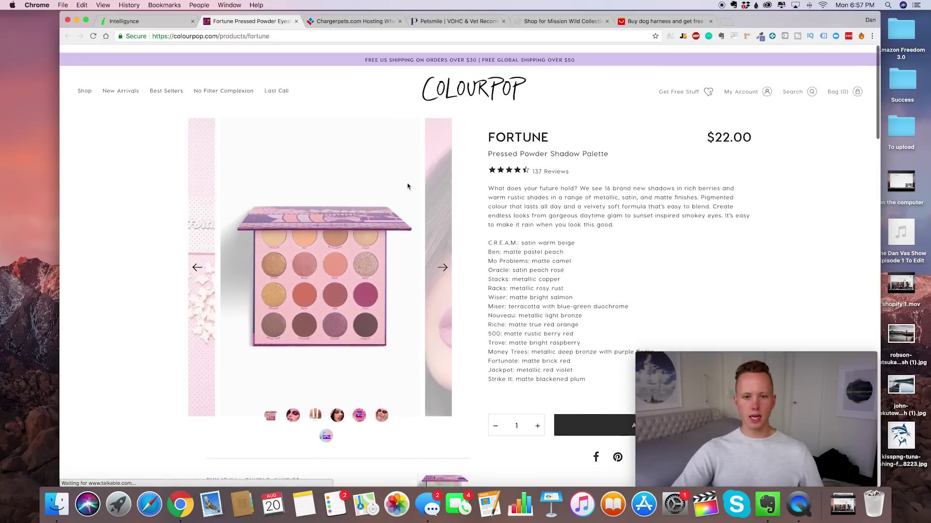
Return to Intelligynce, switch to the Shopify store search and open the Watches and Sunglasses store from the results.
click(177, 23)
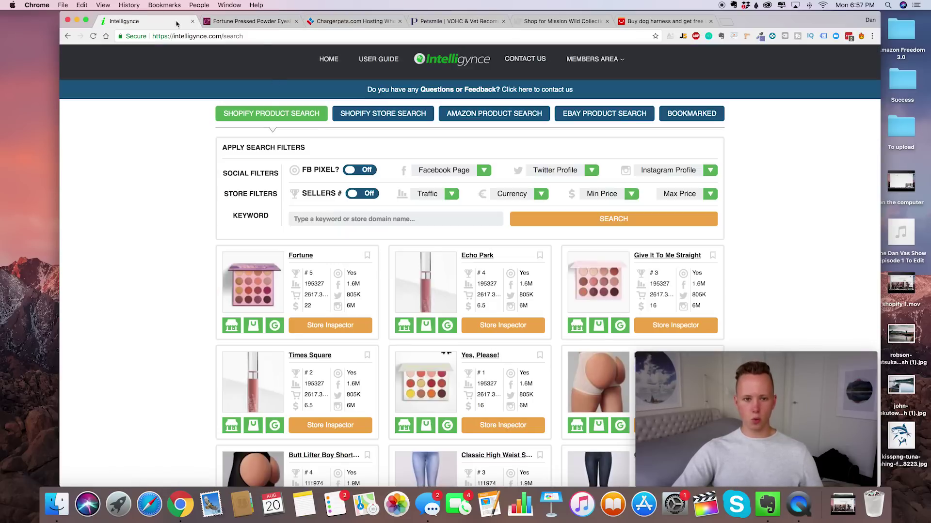
click(371, 120)
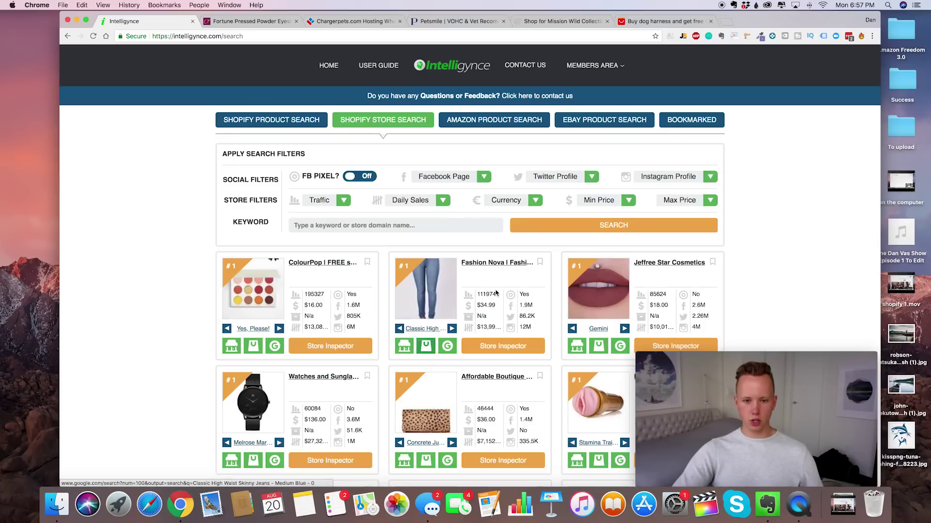
scroll(495, 293, down, 10)
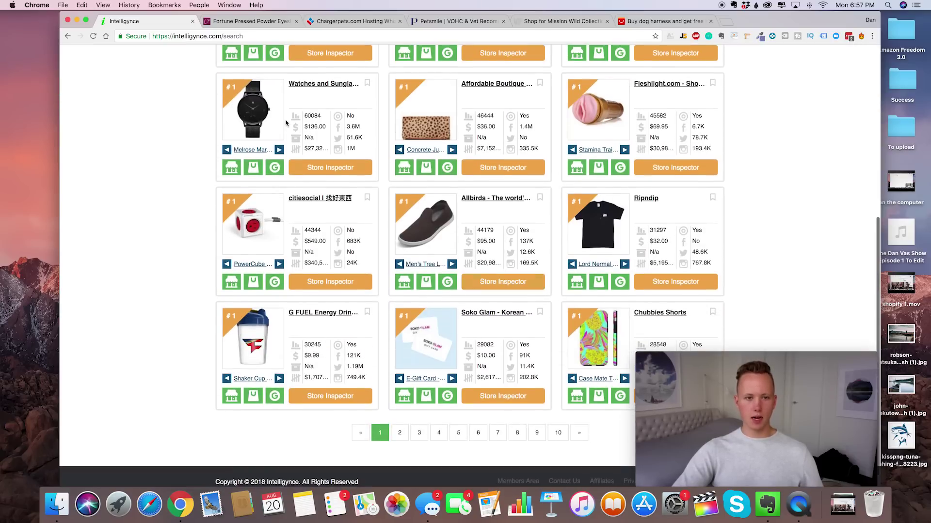
scroll(329, 92, up, 2)
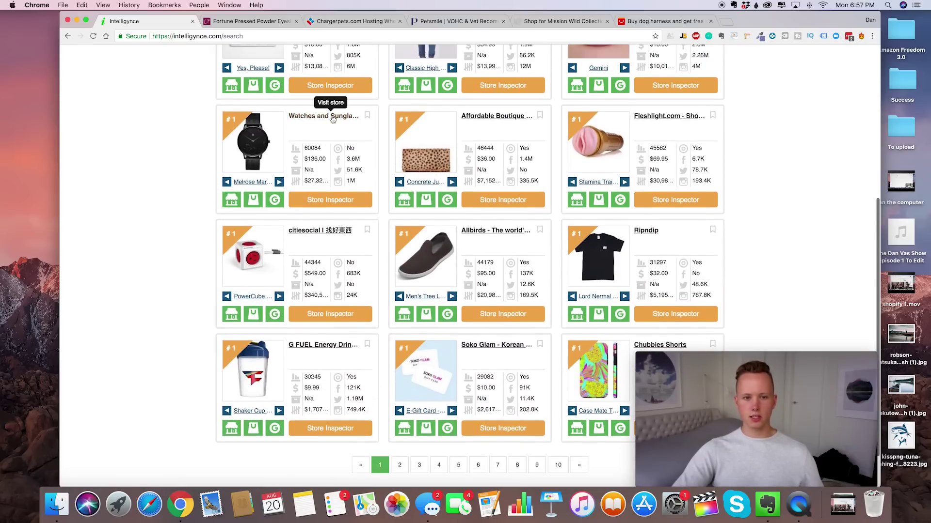
click(332, 120)
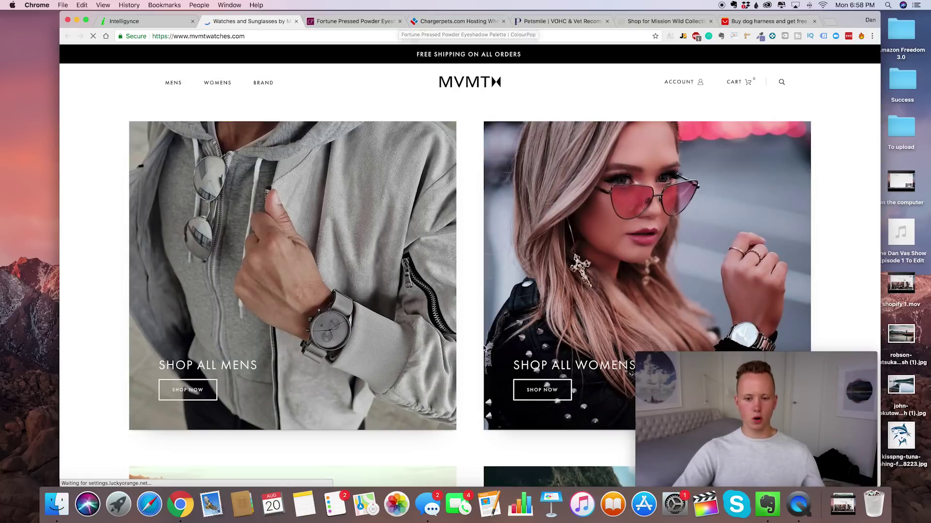
Look through the MVMT store's homepage, from its mens and womens collections down to the footer.
scroll(486, 349, down, 4)
scroll(486, 349, up, 4)
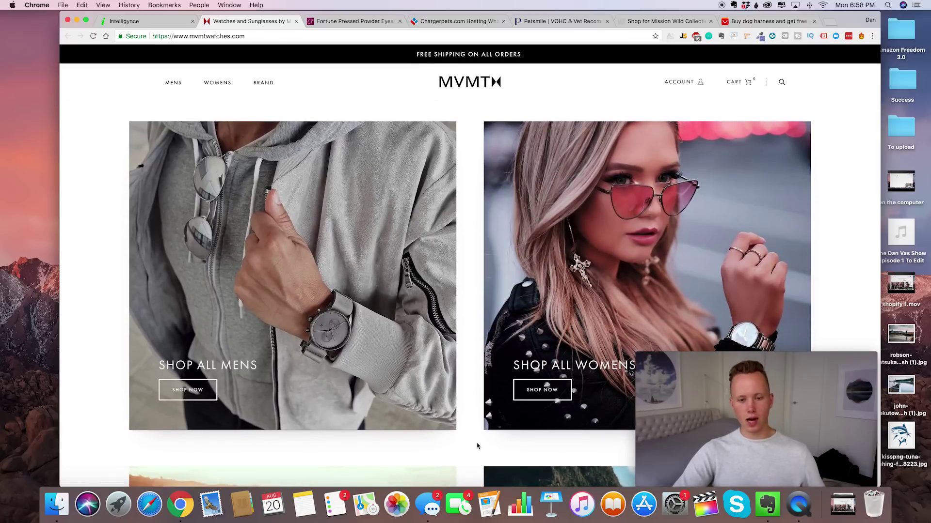
scroll(446, 182, down, 7)
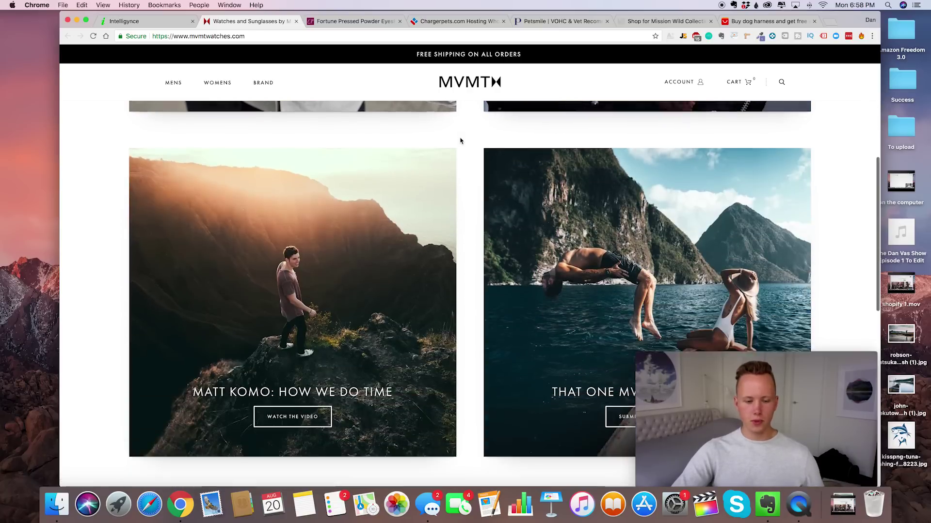
scroll(461, 141, down, 10)
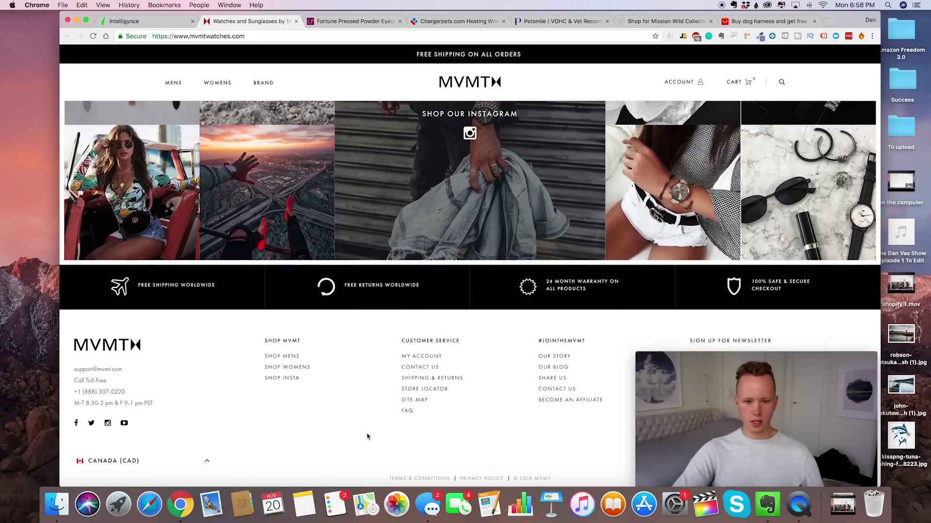
scroll(338, 212, up, 15)
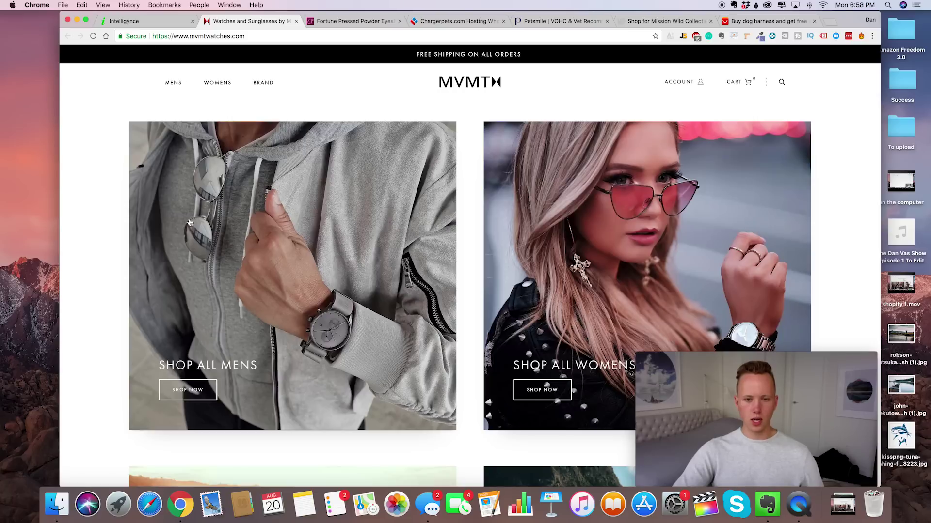
scroll(318, 364, down, 10)
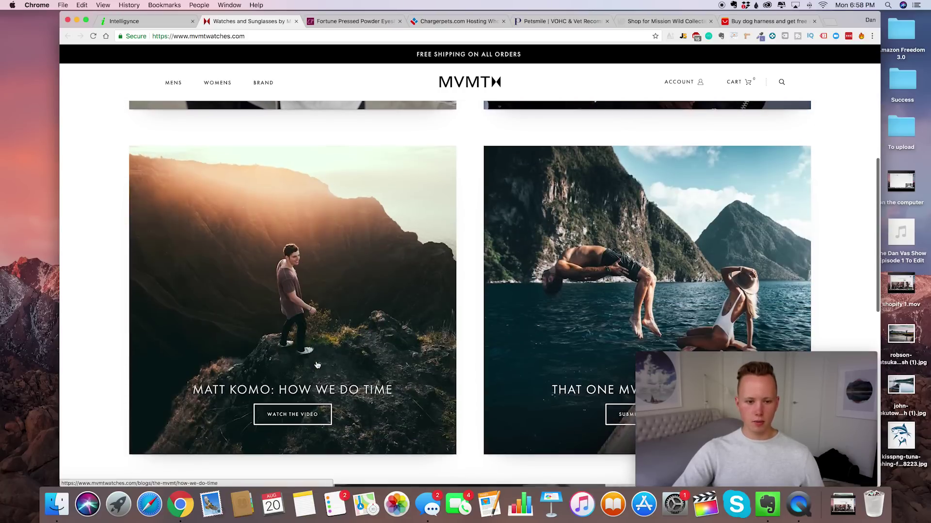
scroll(317, 364, up, 15)
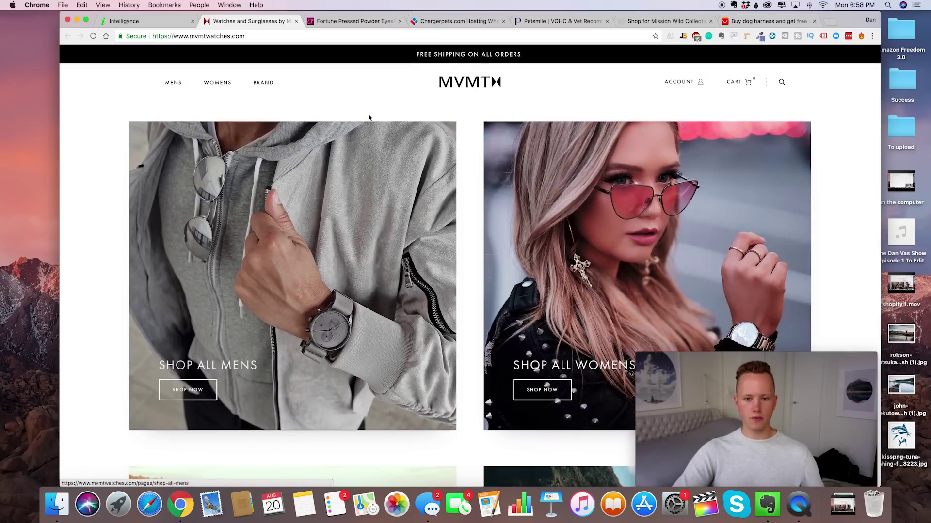
Load aliexpress.com in the browser tab that holds the Petsmile store.
click(559, 22)
click(557, 34)
text(ali)
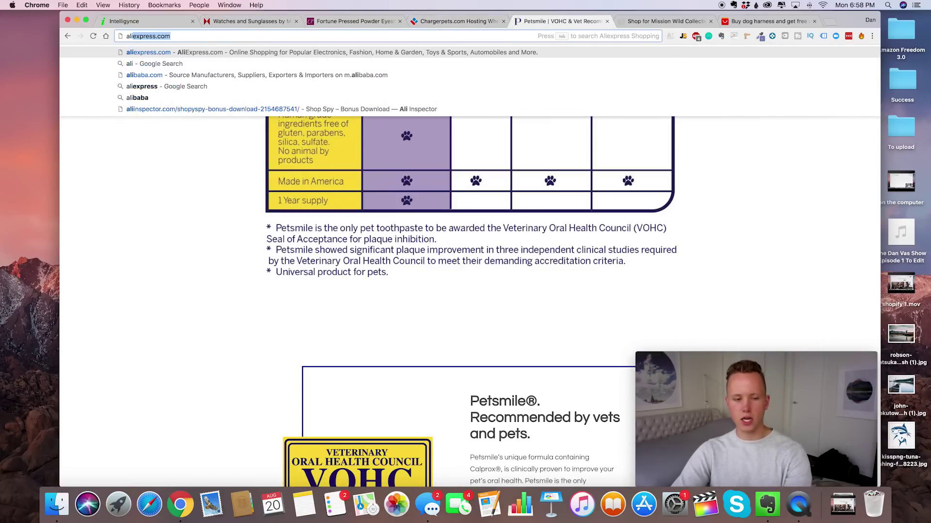
key(Return)
Return to the MVMT store and review its homepage collections and campaign images again.
click(258, 22)
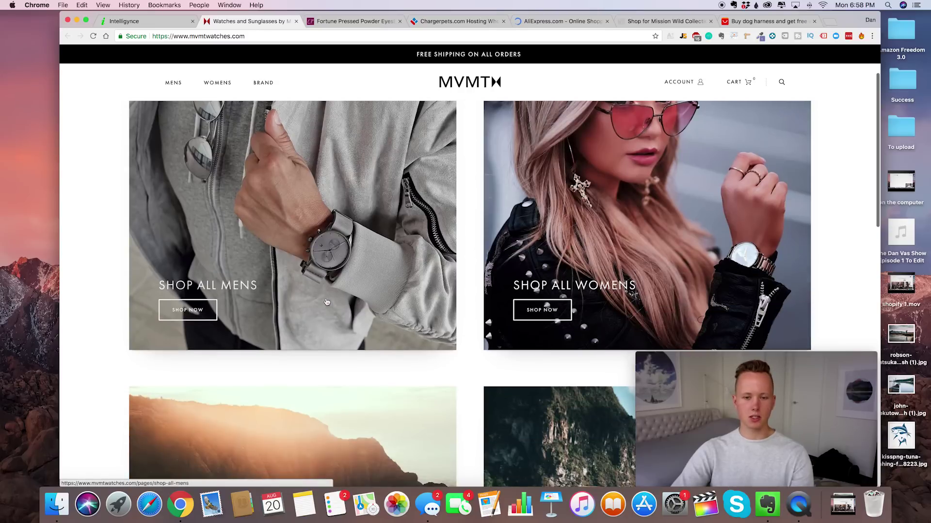
scroll(416, 363, down, 5)
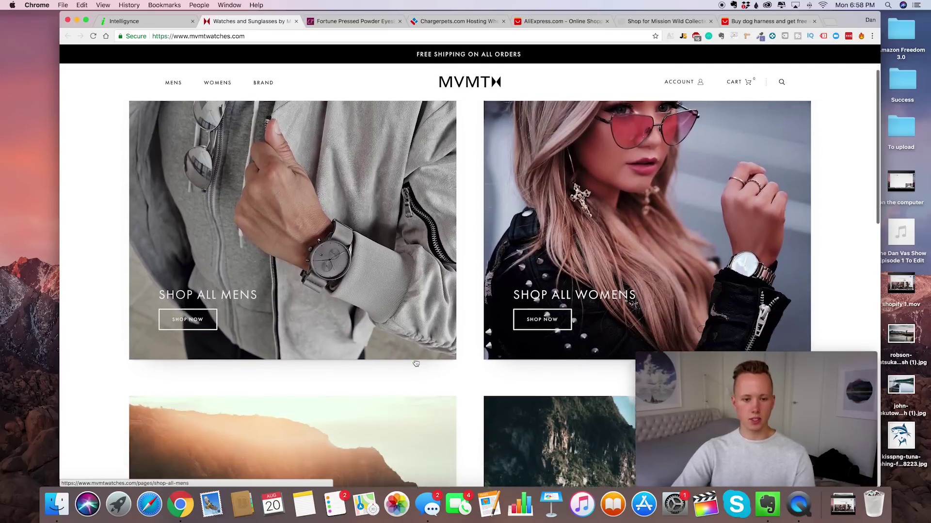
scroll(416, 363, down, 5)
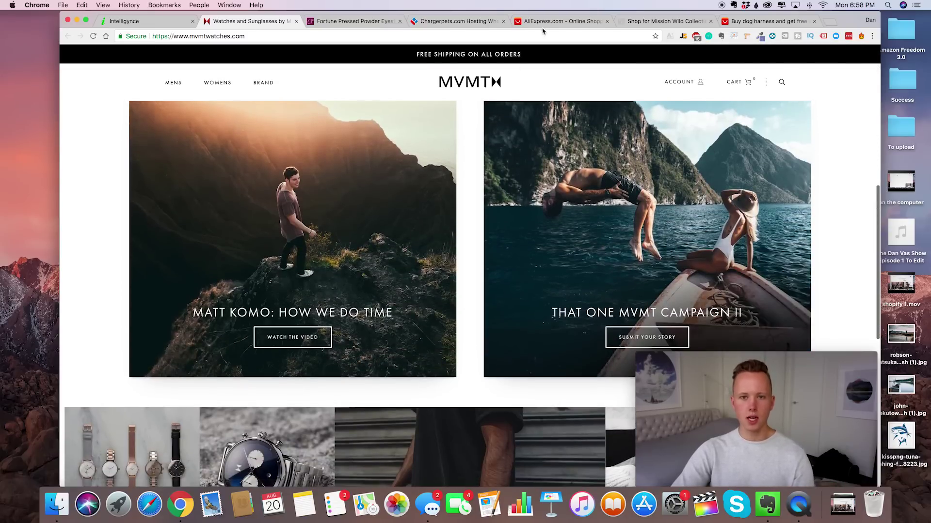
Switch to AliExpress, search for "luxury watch" and view the listed watches.
click(548, 24)
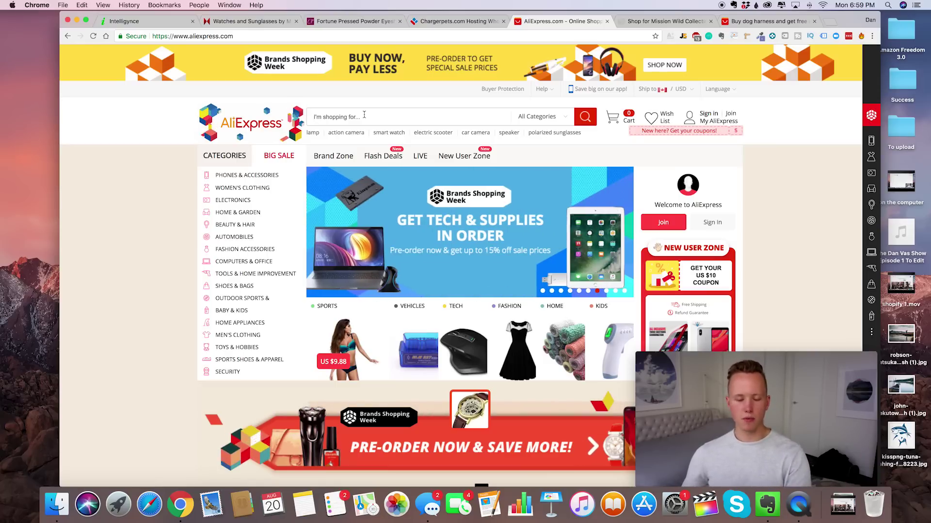
click(364, 114)
text(luxury watch)
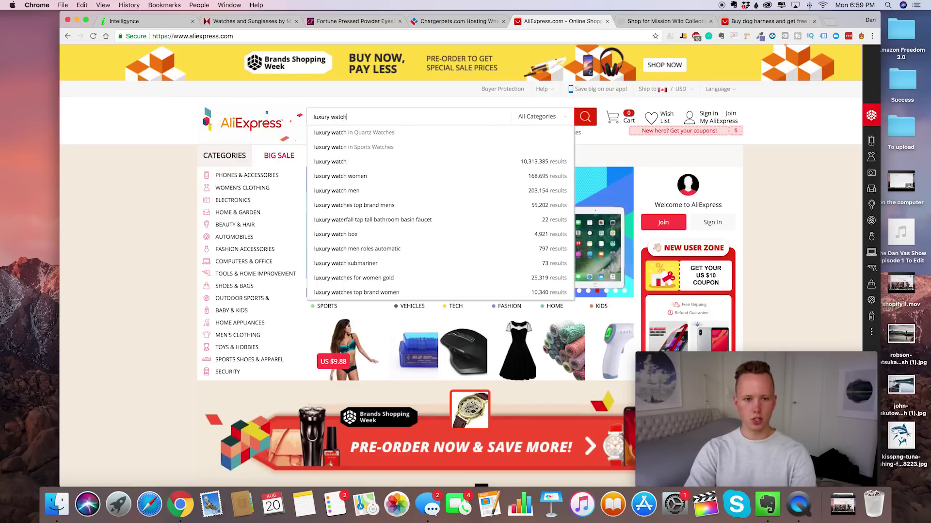
key(Return)
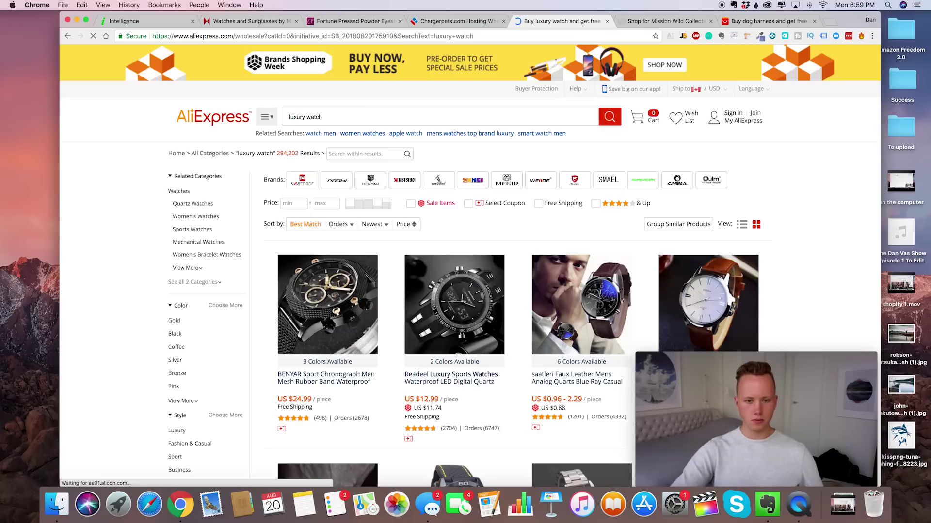
scroll(439, 262, down, 2)
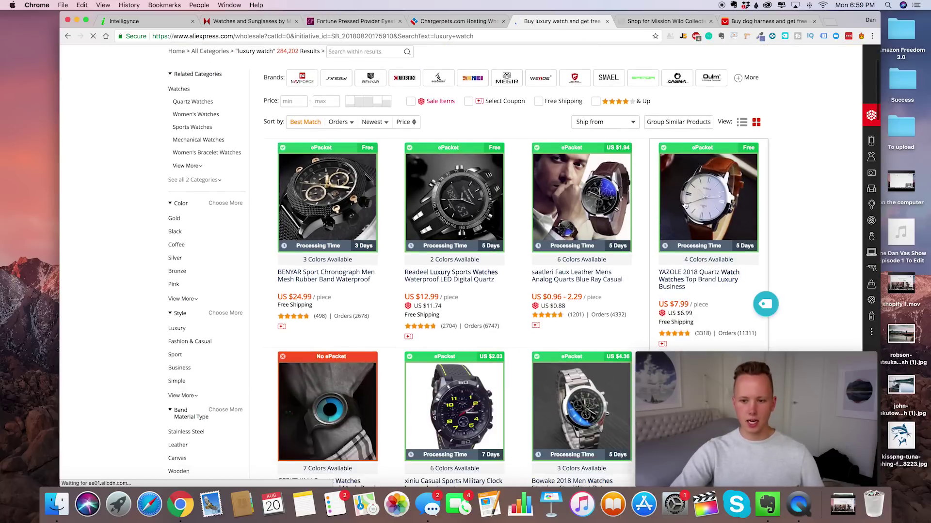
Open the YAZOLE 2018 quartz watch listing in a new tab, check its price and details, and return to the search results.
scroll(701, 222, down, 1)
right_click(711, 207)
click(721, 213)
click(602, 21)
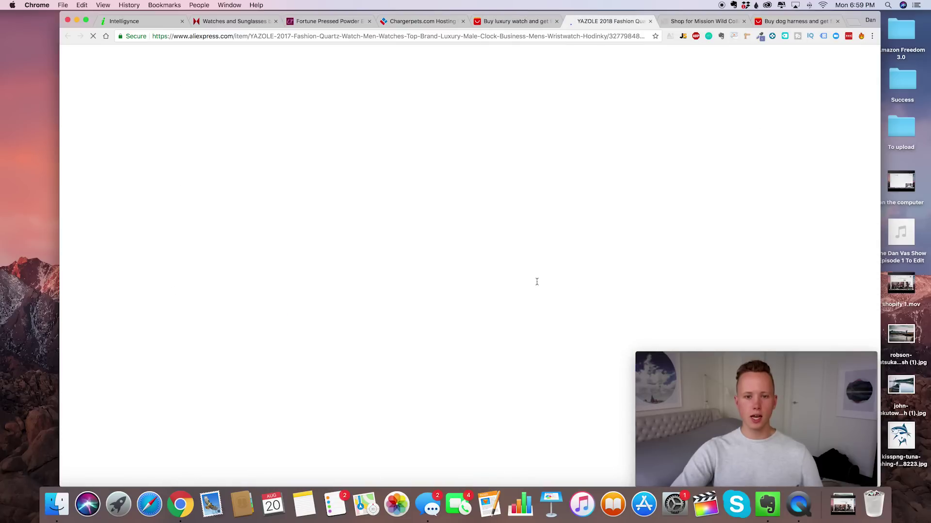
scroll(499, 212, down, 3)
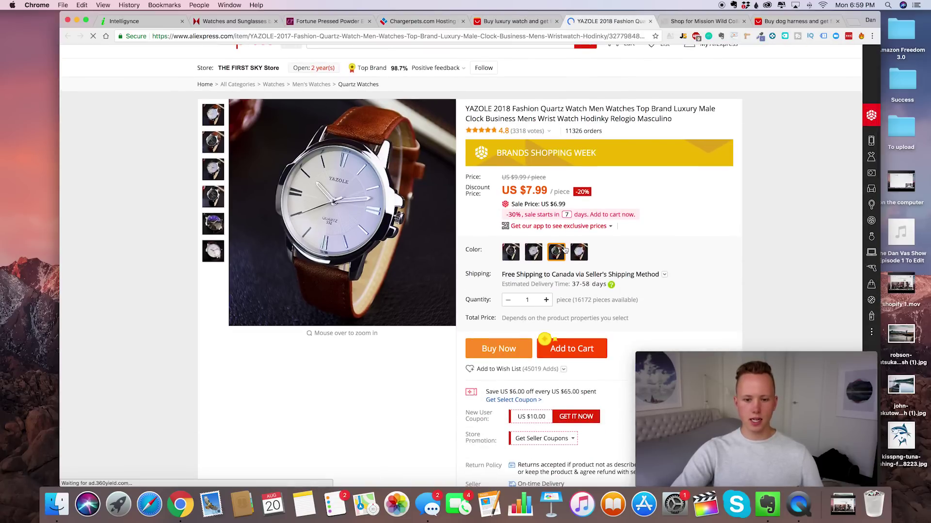
click(539, 22)
scroll(752, 234, up, 1)
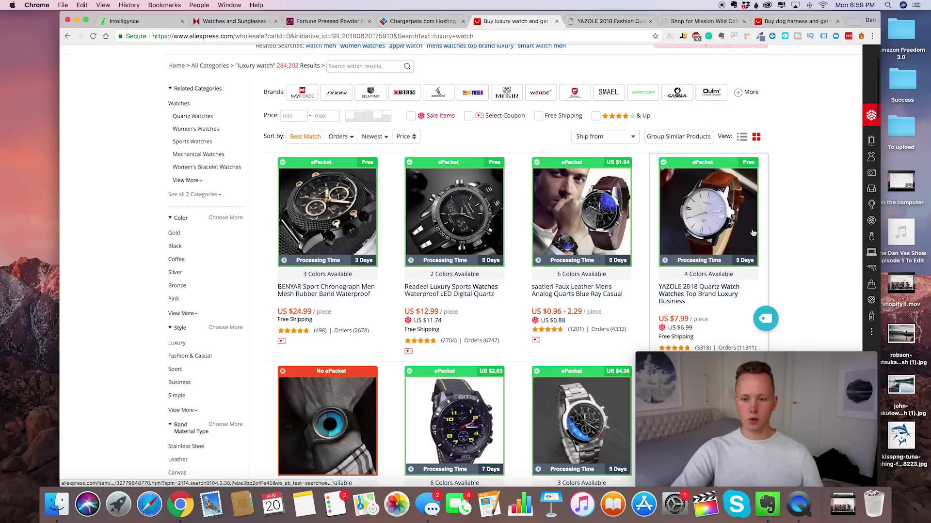
Compare the YAZOLE 2018 quartz watch in the search results with its open listing, and return to the results.
scroll(733, 264, down, 1)
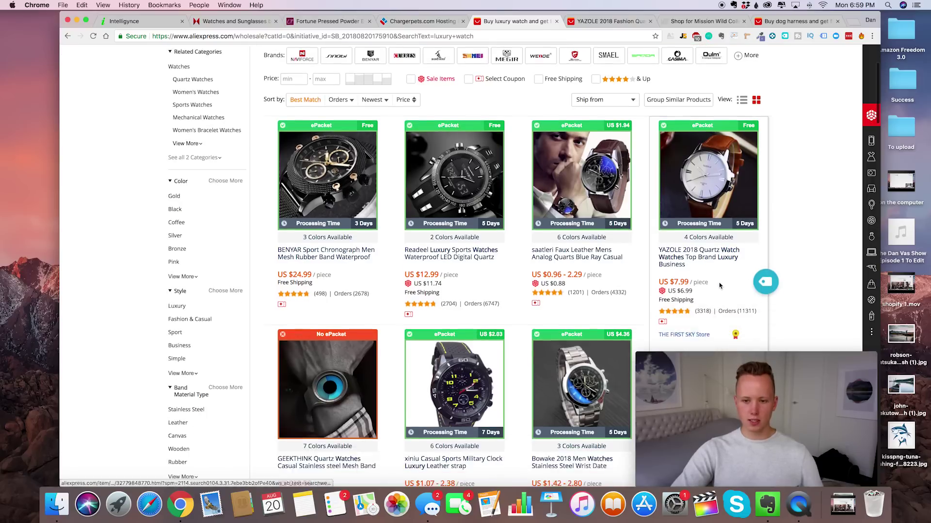
scroll(687, 308, up, 1)
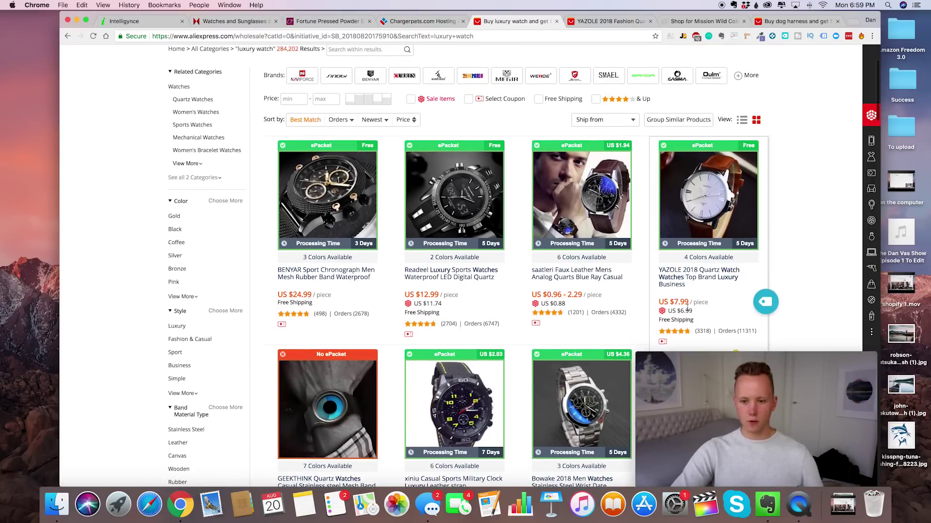
click(596, 25)
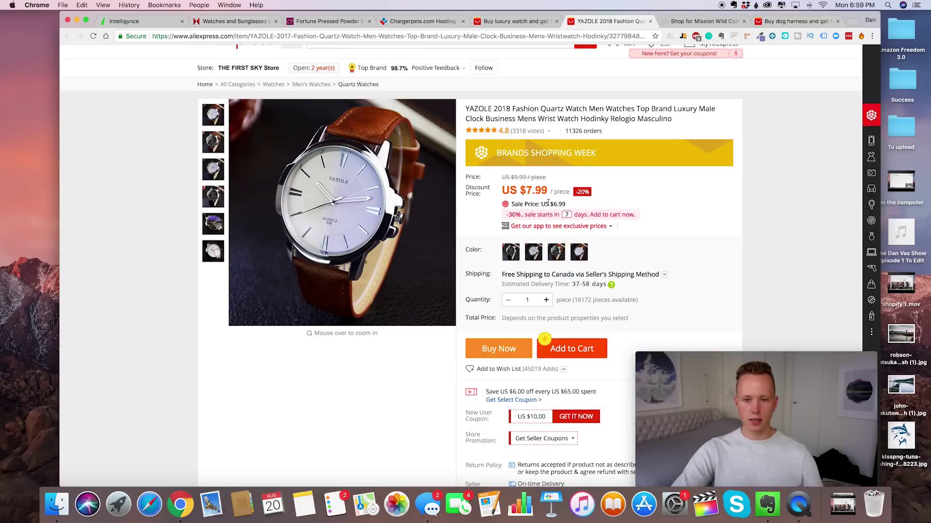
scroll(549, 203, up, 1)
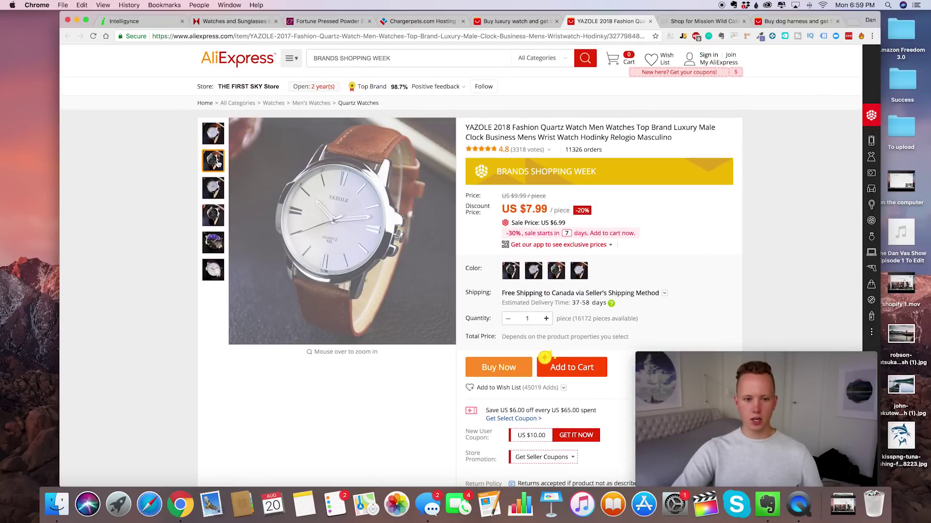
click(516, 22)
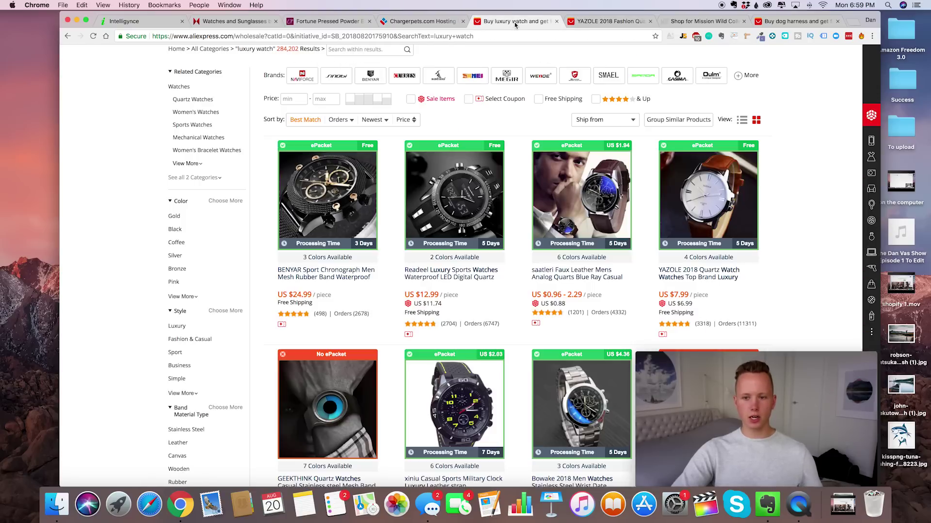
Open the Dance Jockey 2018 Big Dial watch listing in a new tab and view its price and photos.
scroll(746, 272, down, 3)
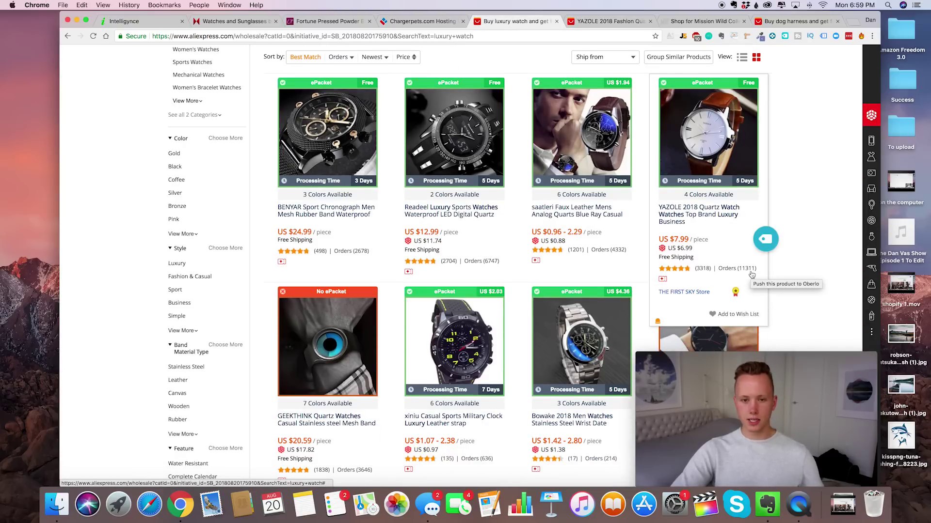
scroll(702, 275, down, 5)
scroll(708, 270, down, 2)
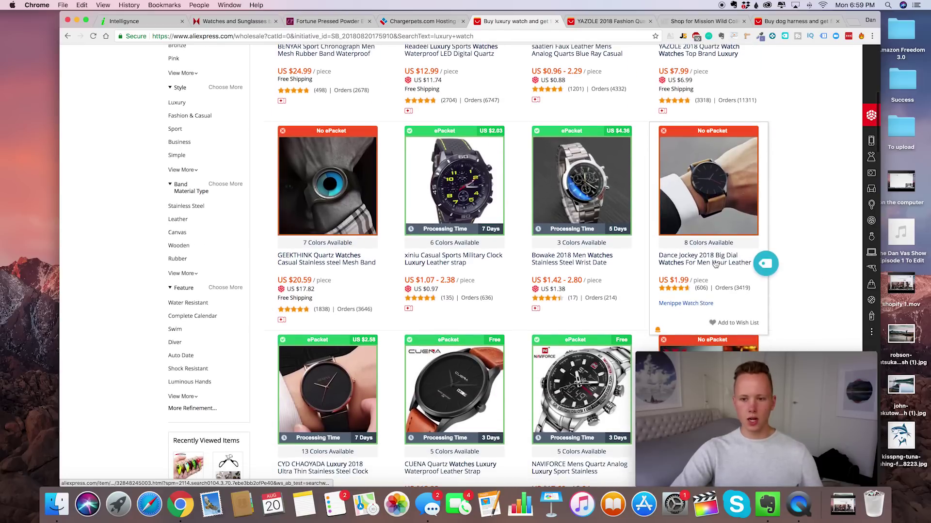
right_click(702, 178)
click(717, 182)
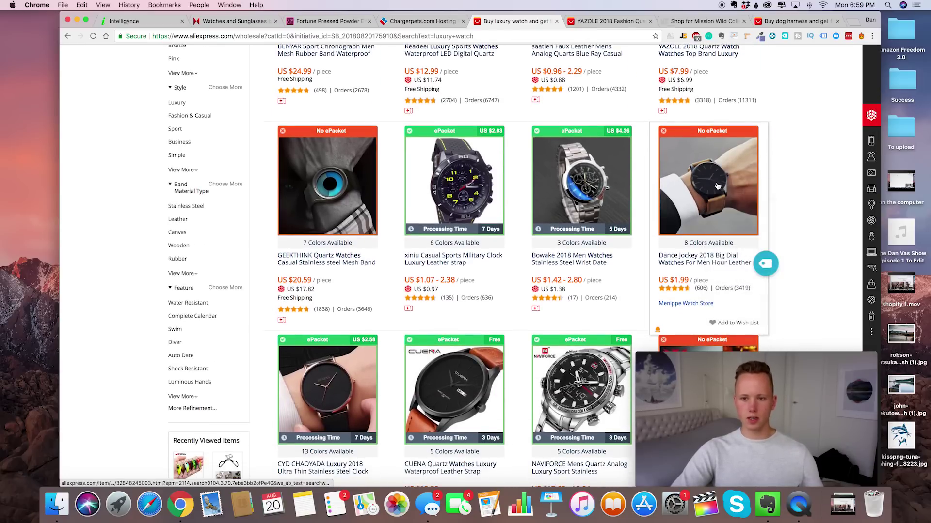
click(630, 21)
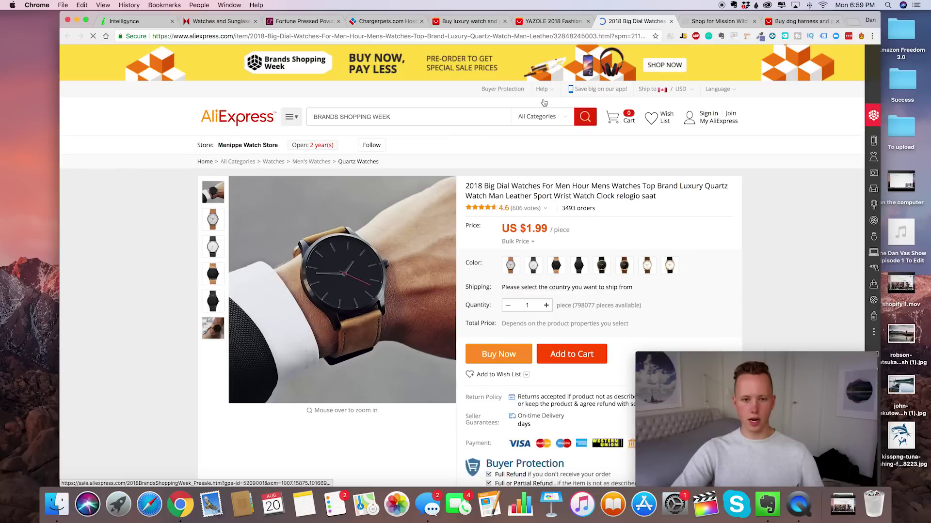
scroll(535, 238, down, 1)
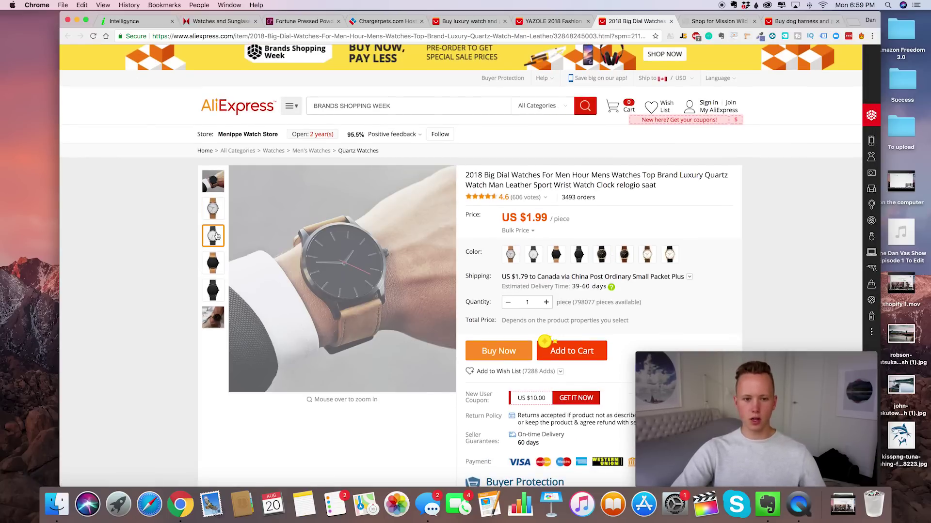
mouse_move(216, 238)
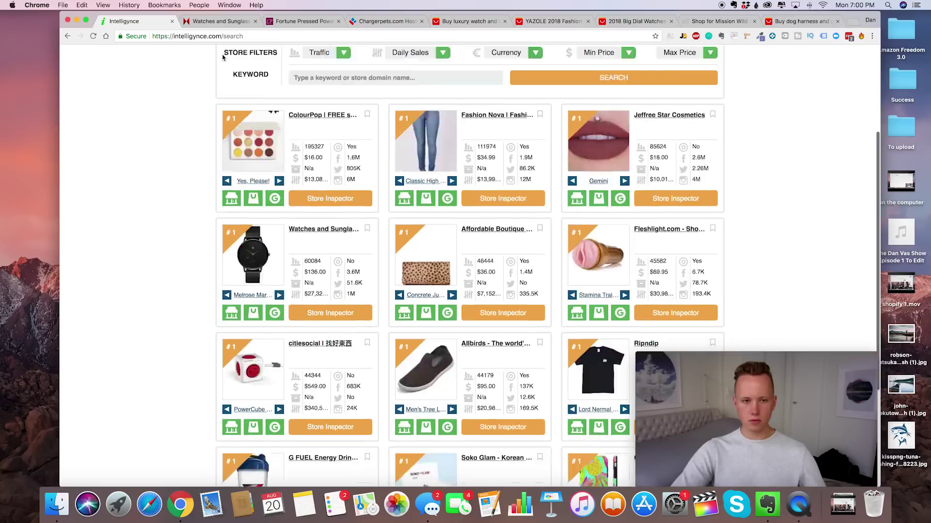
Switch to Intelligynce, search the Shopify stores for "watches" and look through the results.
scroll(223, 57, up, 5)
click(345, 231)
text(watches)
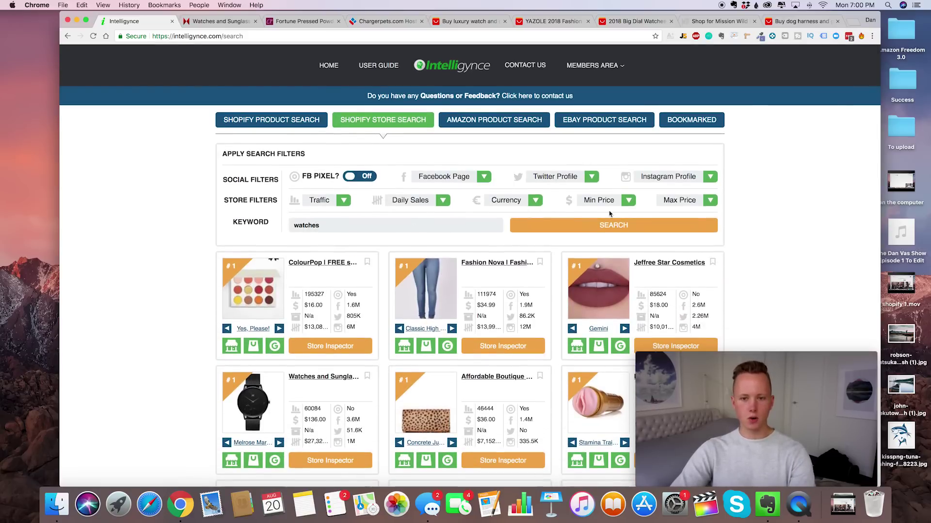
click(609, 224)
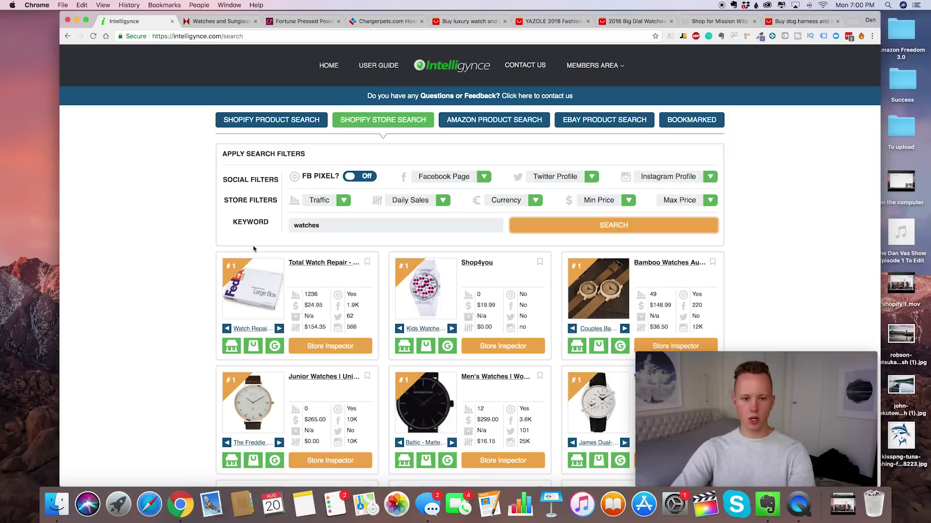
scroll(194, 251, down, 3)
scroll(504, 317, down, 3)
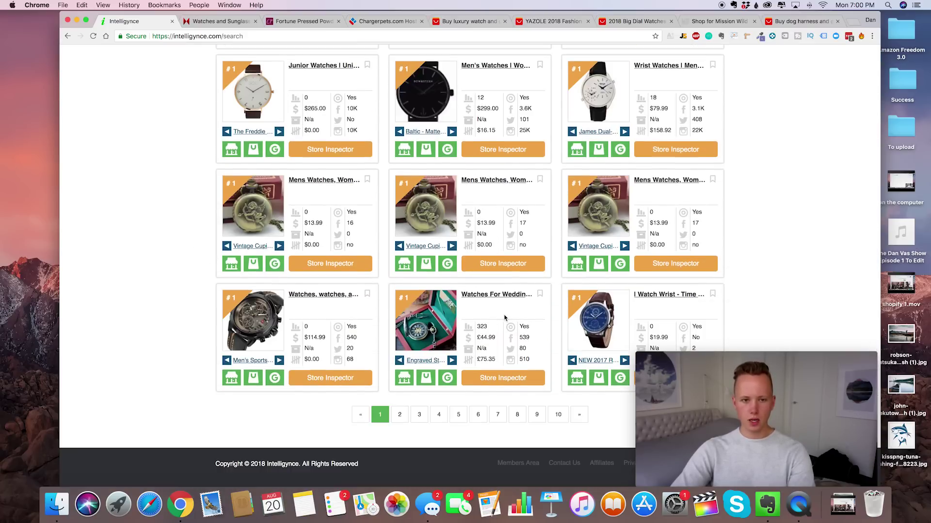
scroll(454, 307, up, 6)
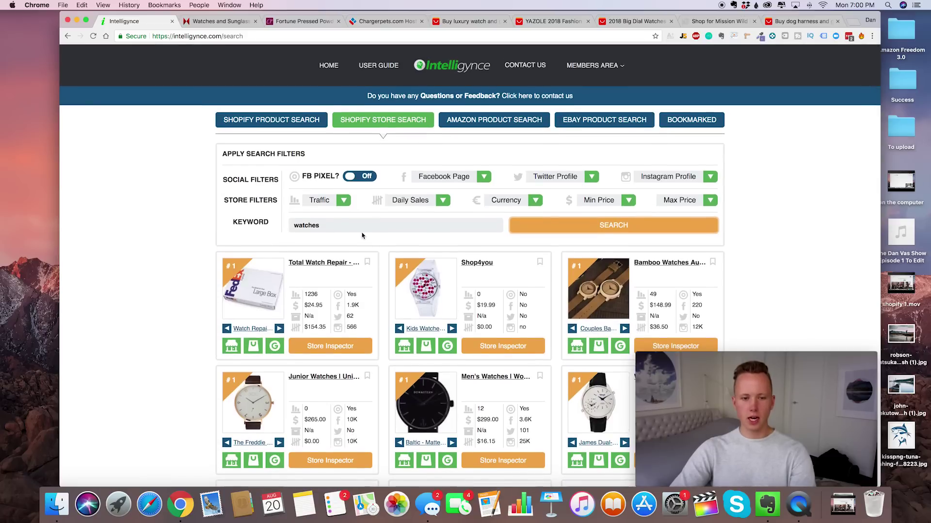
Filter the watches store search to a daily traffic of 100 - 500 and look through the matching stores.
click(343, 200)
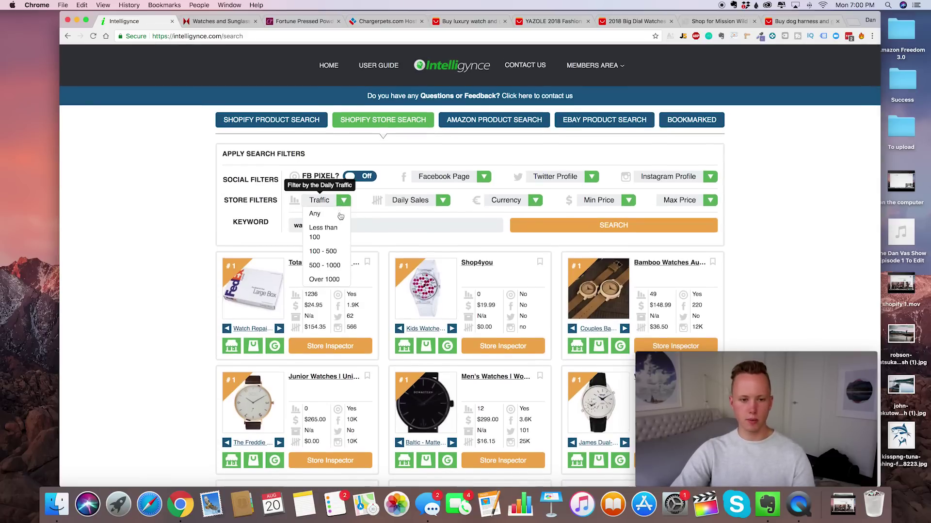
click(331, 252)
click(601, 223)
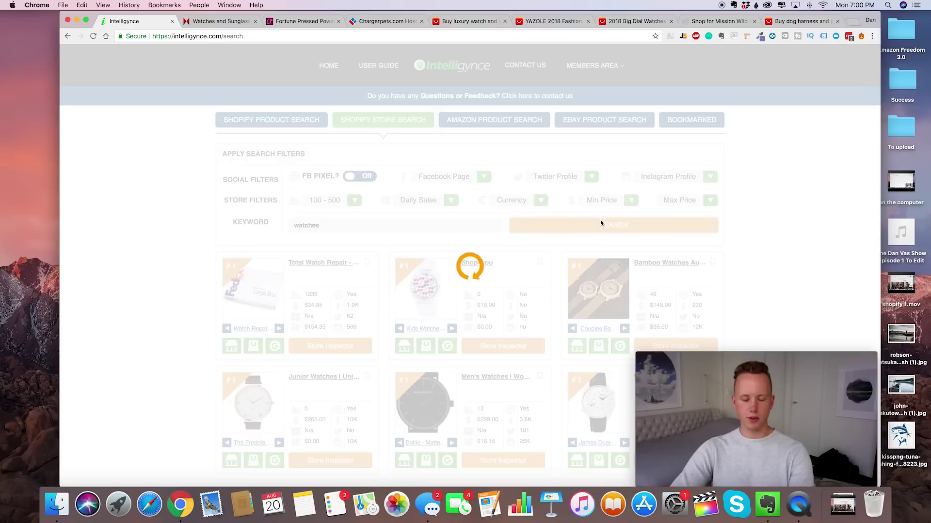
scroll(456, 232, down, 5)
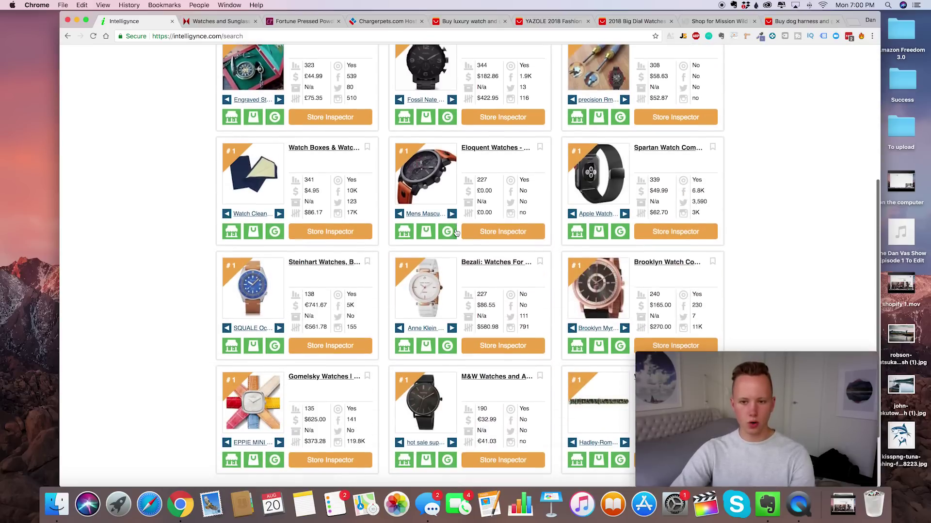
scroll(455, 232, up, 1)
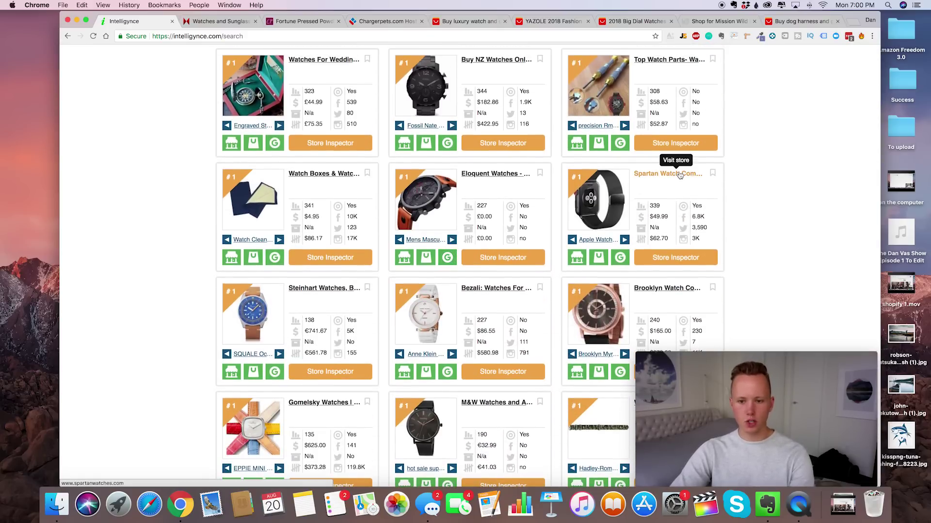
Open the Brooklyn Watch Company store in a new tab and dismiss its 20% off sign-up popup.
right_click(664, 290)
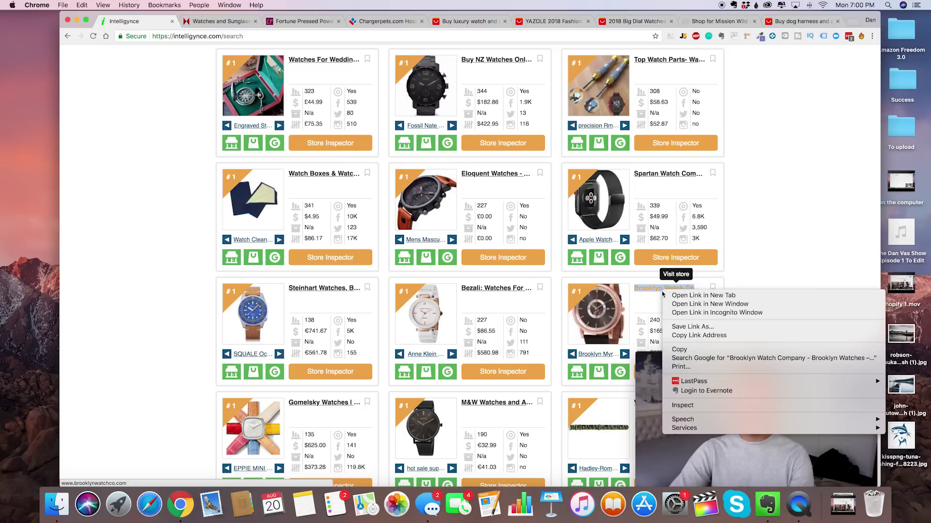
click(702, 295)
click(193, 21)
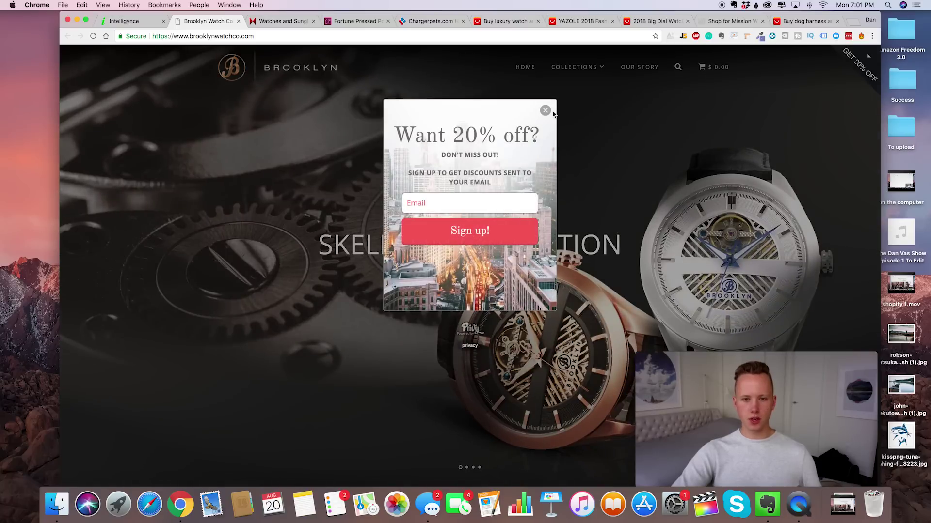
click(545, 111)
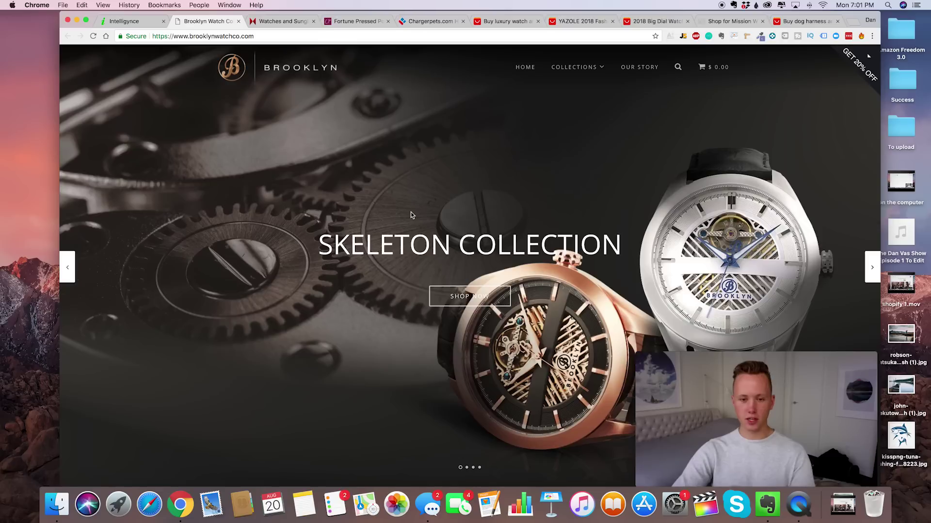
Return to Intelligynce and search the Shopify products for "watch".
click(130, 24)
scroll(533, 218, up, 10)
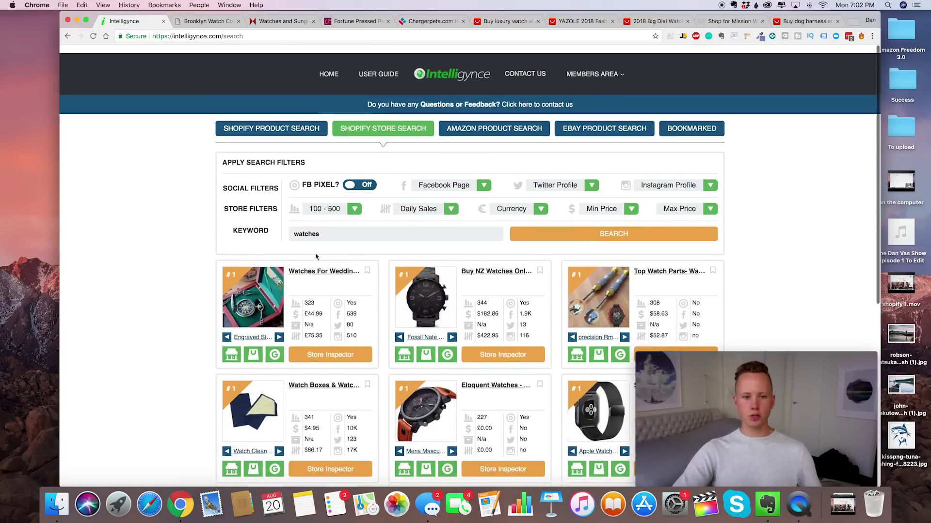
click(272, 121)
scroll(187, 255, down, 10)
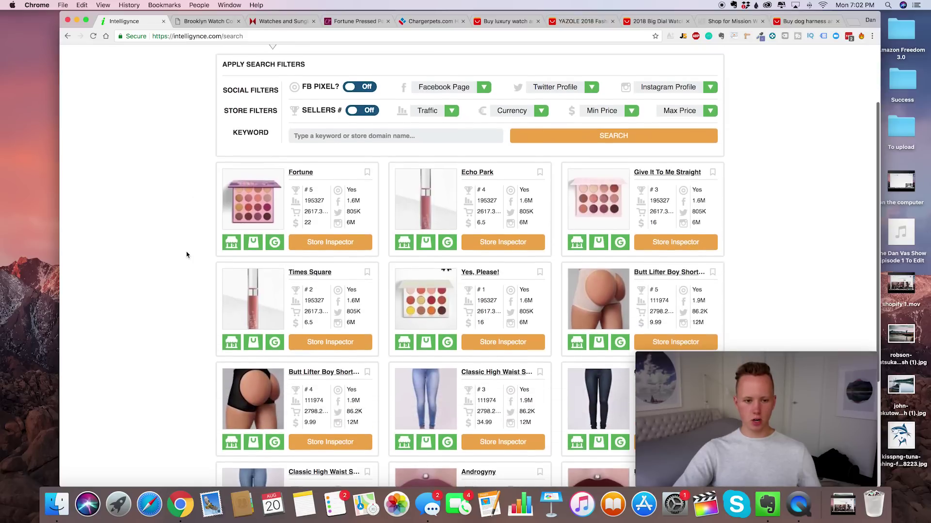
scroll(187, 254, up, 10)
click(340, 229)
text(watch)
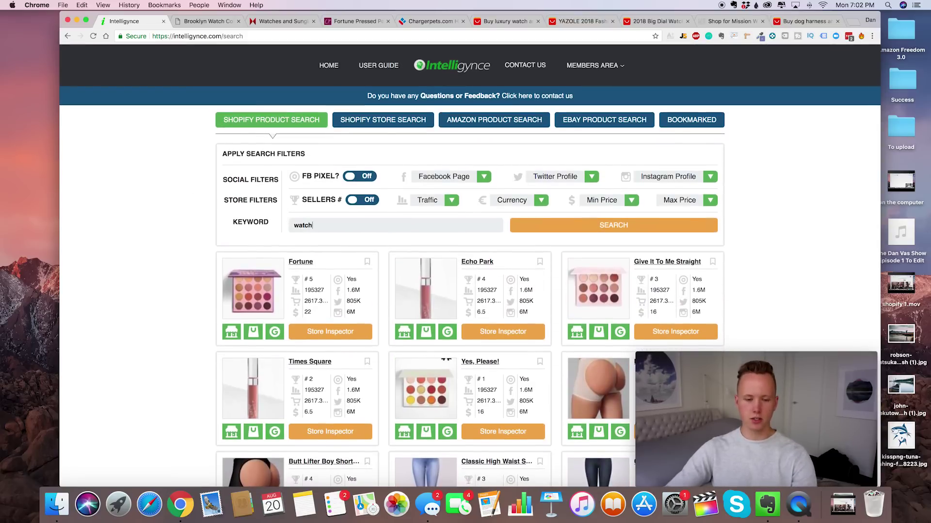
click(555, 228)
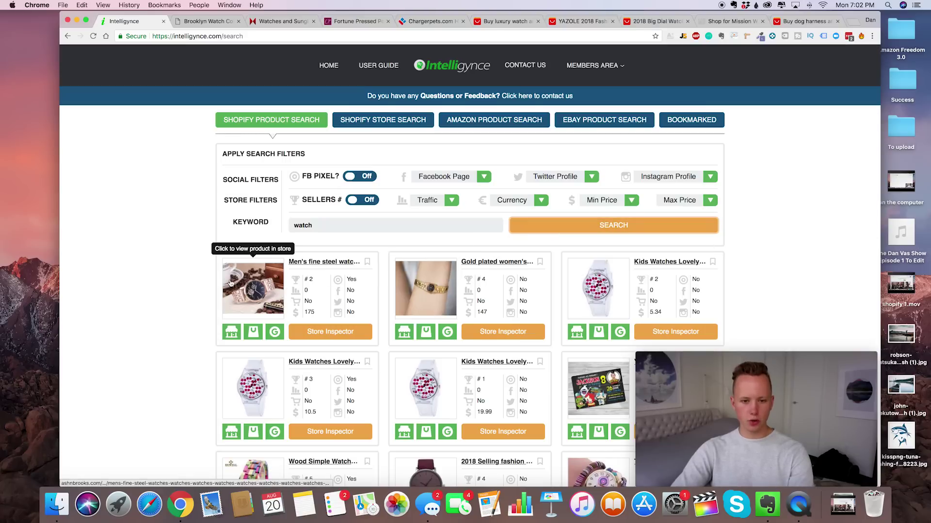
Look through the watch product results and load the second results page.
scroll(194, 340, down, 5)
scroll(412, 320, down, 1)
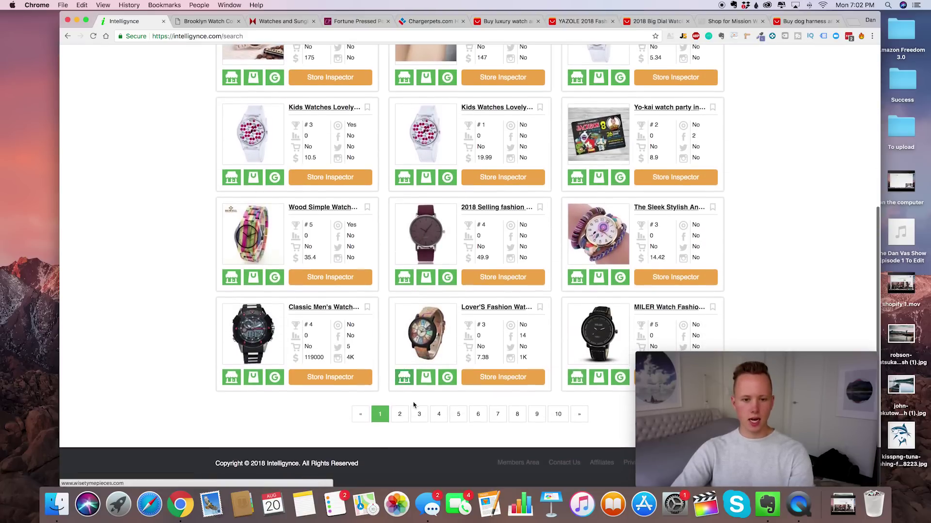
click(398, 425)
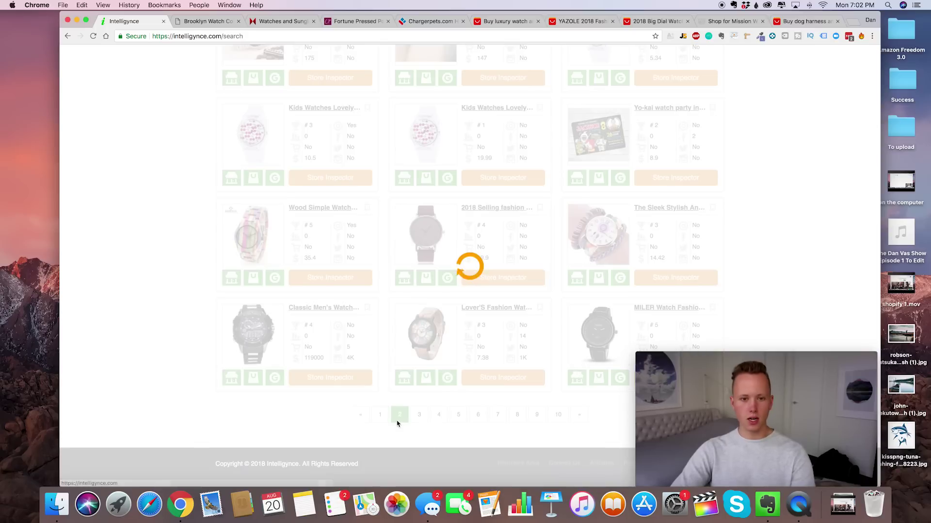
Revisit the Myip.ms record for chargerpets.com, and return to Intelligynce to look through the second page of watch products.
click(419, 23)
scroll(411, 176, up, 5)
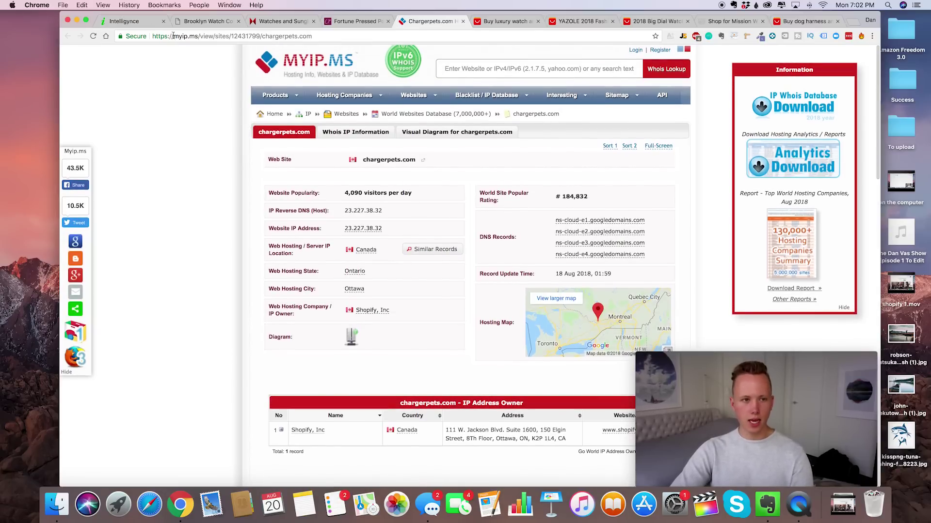
click(140, 21)
scroll(389, 230, down, 5)
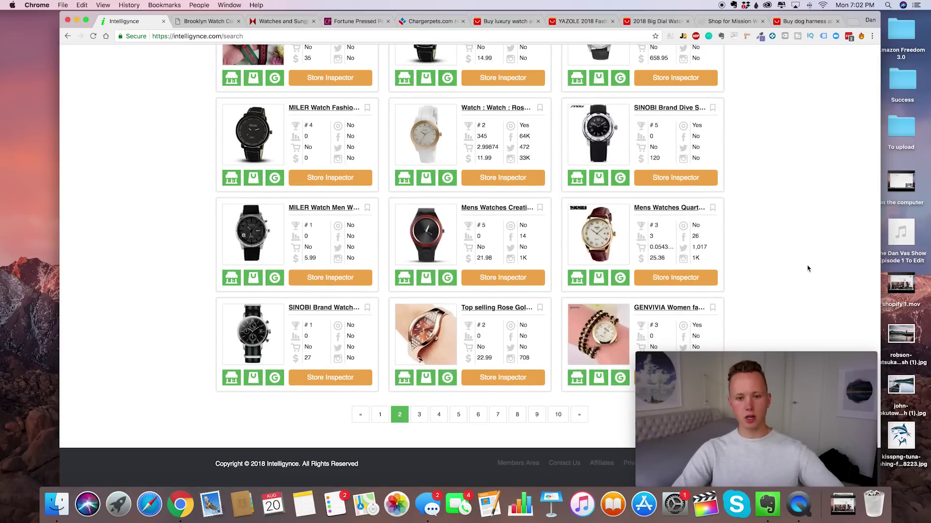
scroll(748, 250, up, 5)
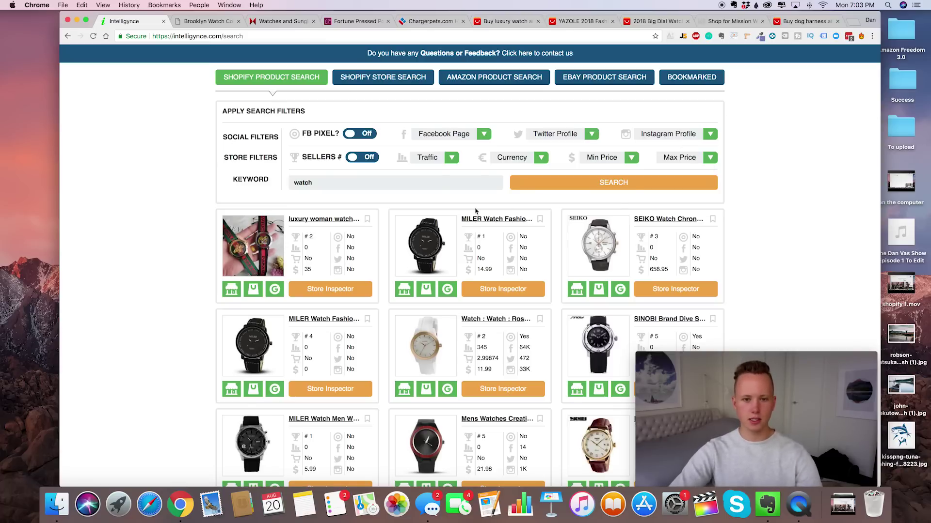
Clear the "watch" keyword from the Shopify product search.
double_click(435, 186)
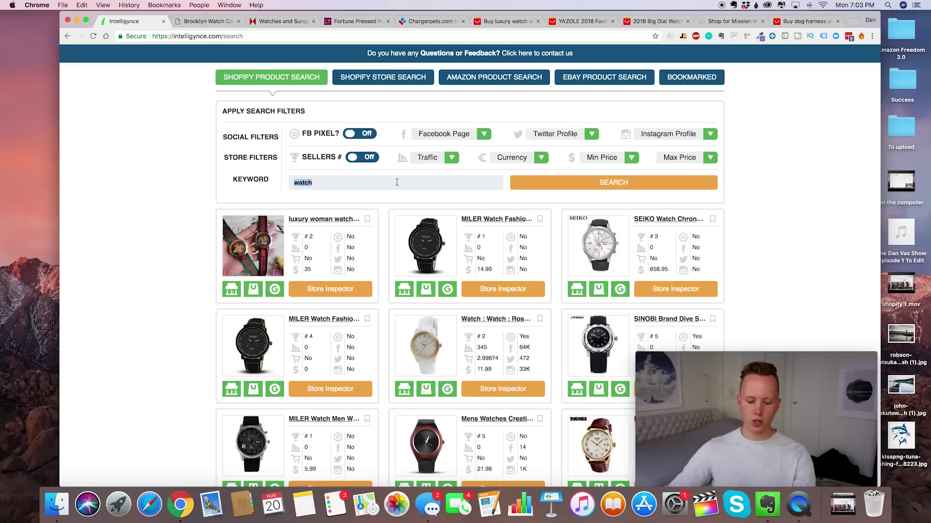
key(BackSpace)
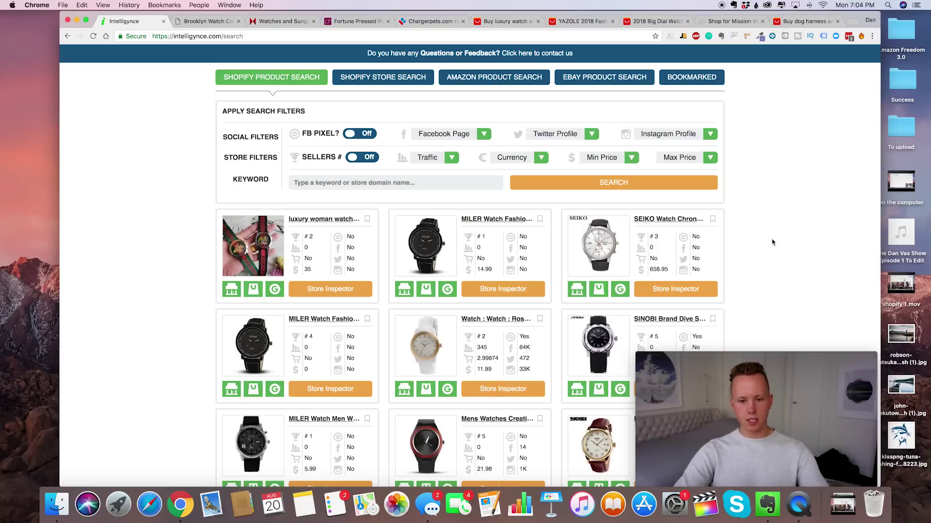
scroll(423, 267, up, 2)
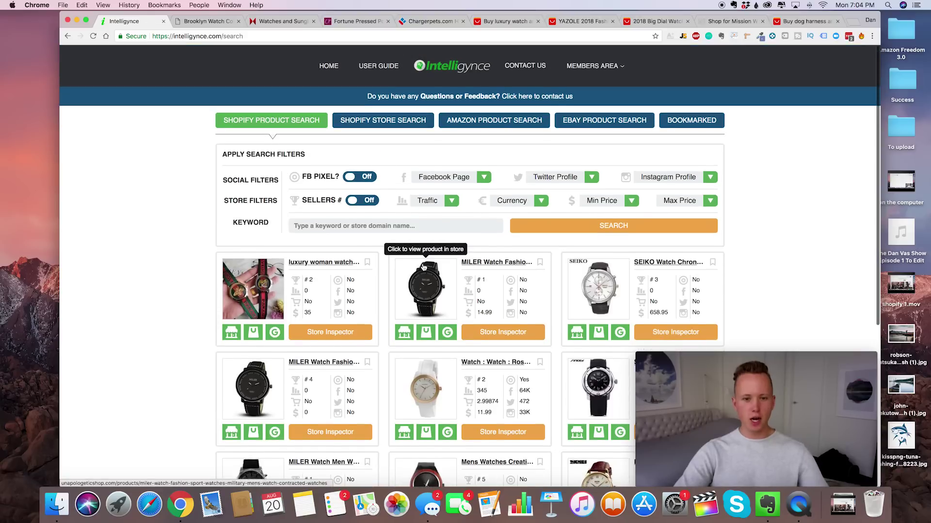
Search Google for "google trends" and open the Google Trends site.
key(super+l)
key(BackSpace)
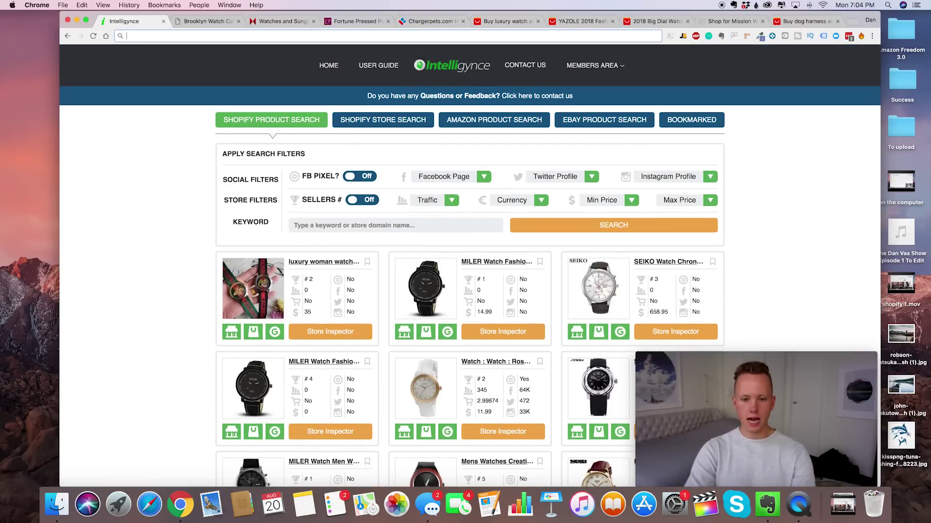
text(google trends)
key(super+a)
text(google tr)
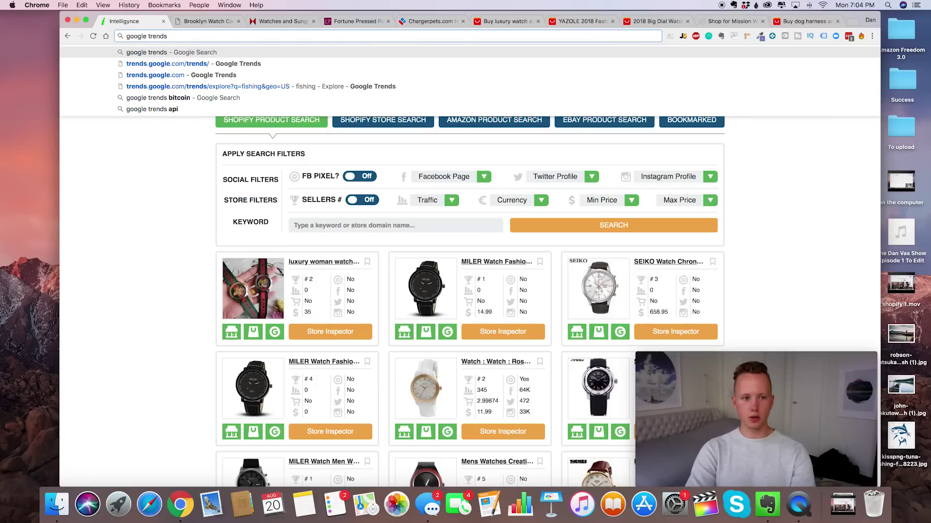
key(Return)
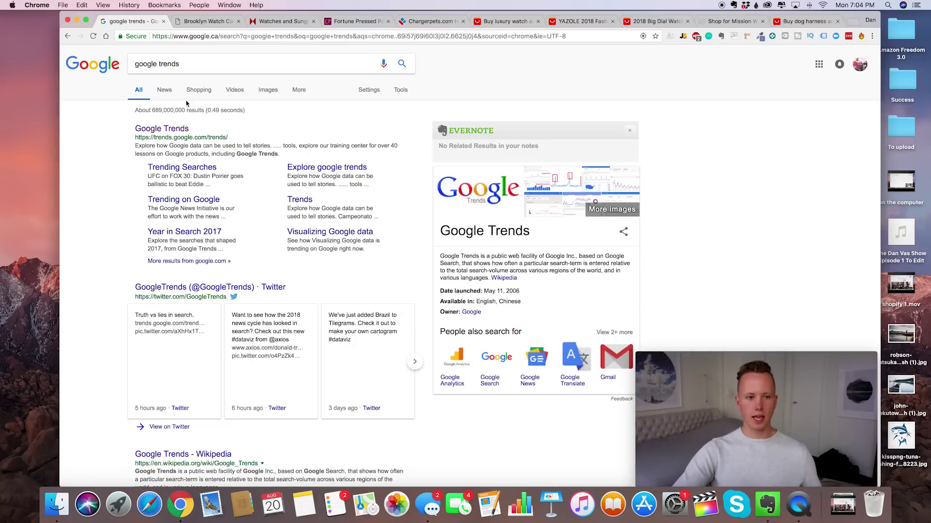
click(177, 130)
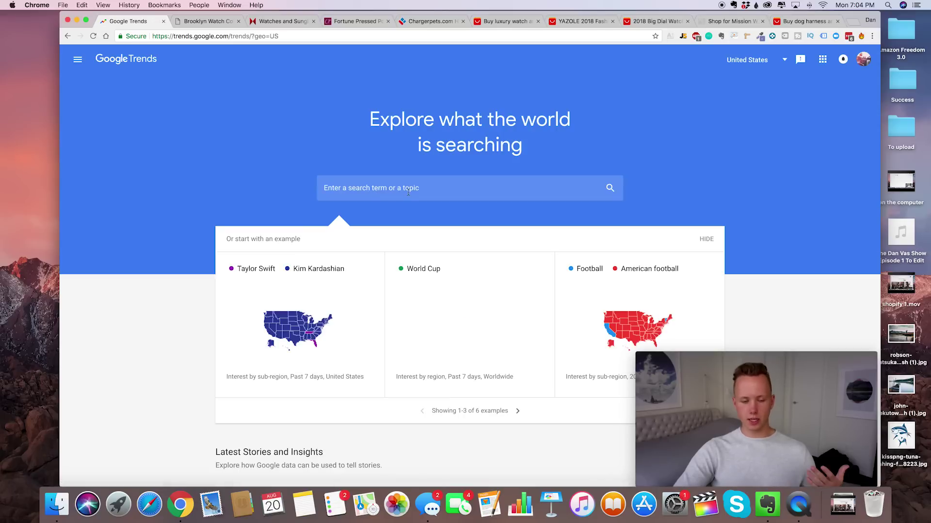
Look up the search term "luxury watches" in Google Trends.
click(399, 186)
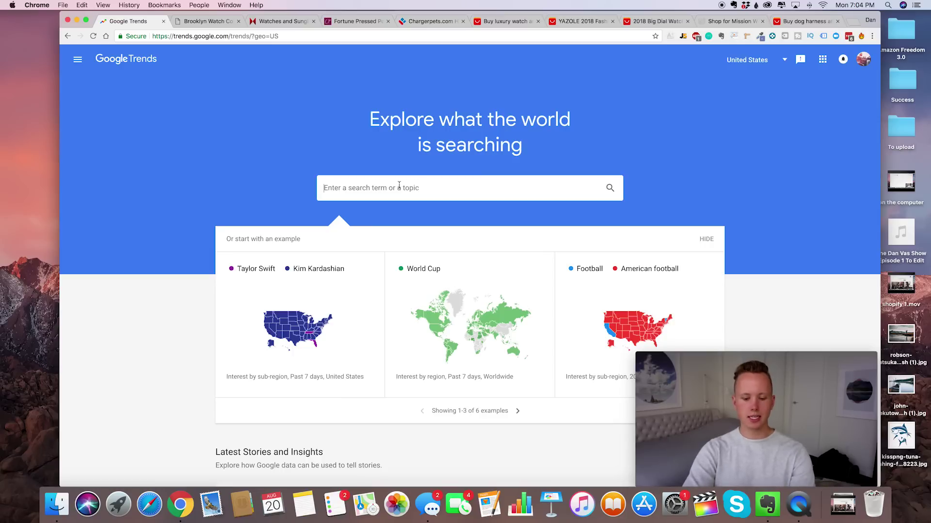
text(luxury watches)
key(Return)
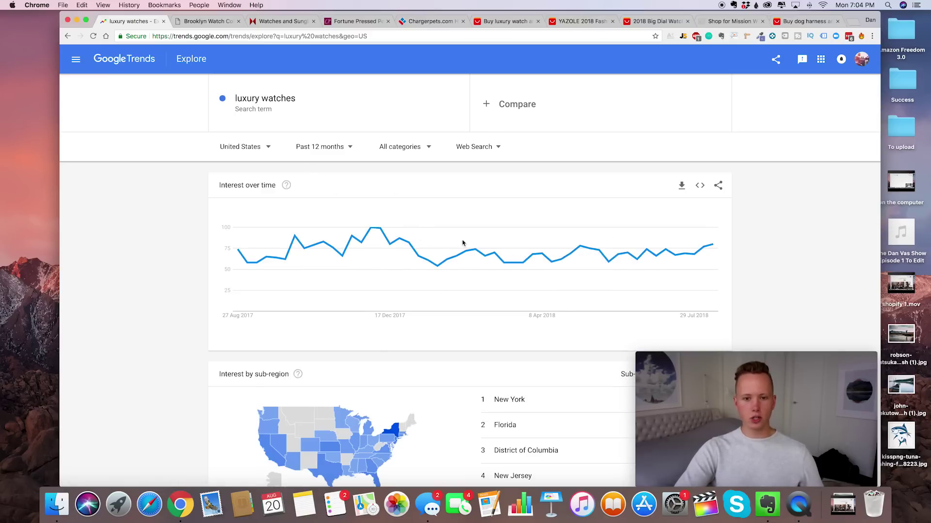
Set the region of the luxury watches trend to Worldwide.
click(266, 146)
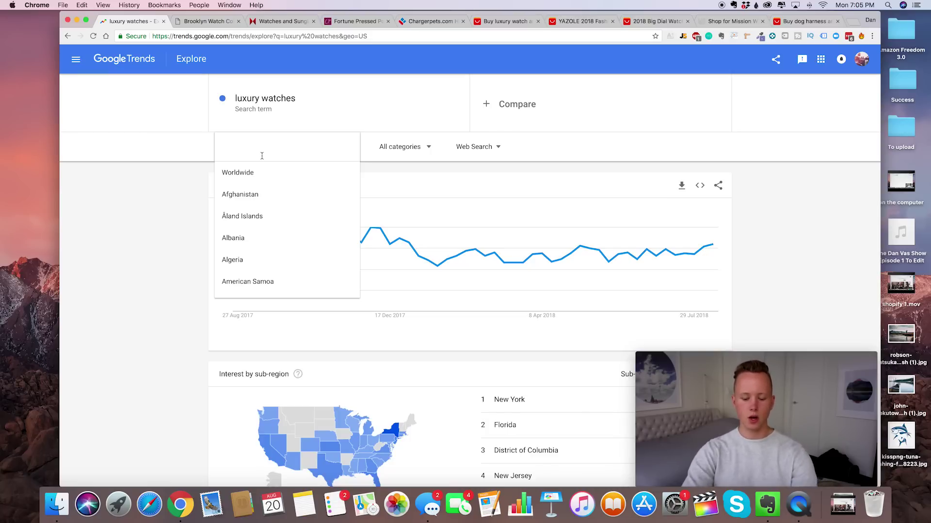
text(nui)
key(BackSpace)
key(BackSpace)
key(BackSpace)
text(u)
key(BackSpace)
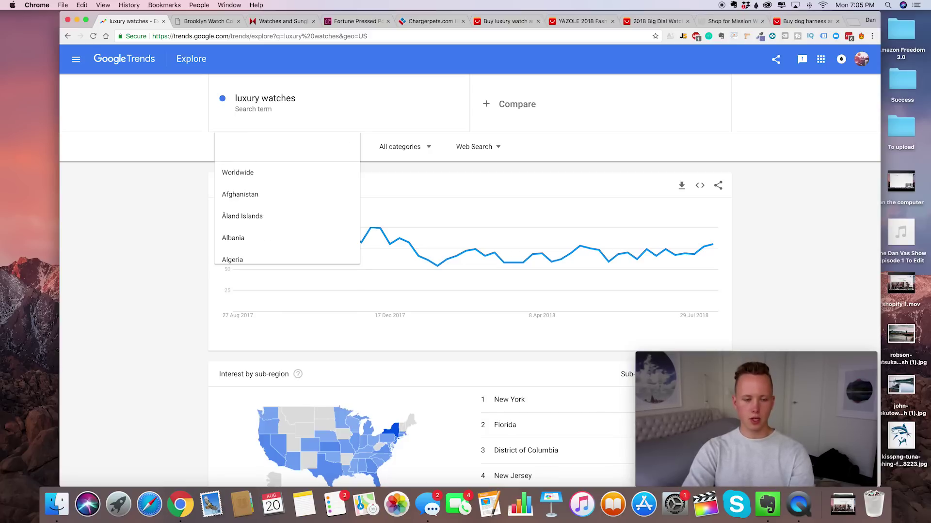
text(united)
key(super+a)
text(world)
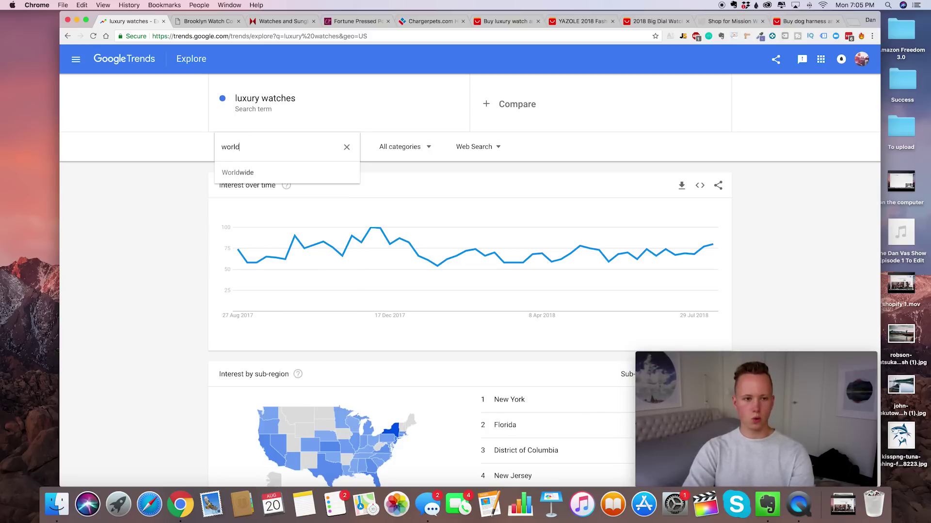
text(wide)
click(247, 173)
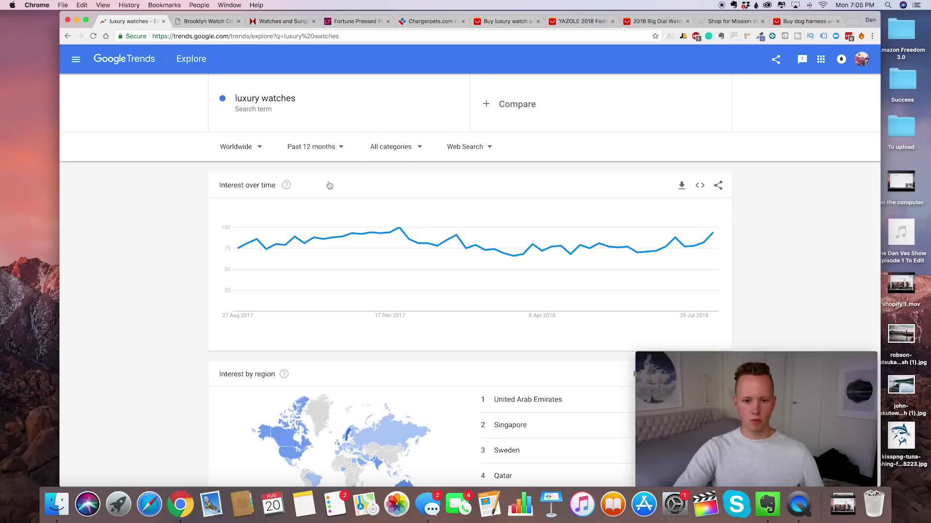
Replace the trend term with "christmas lights", inspect its seasonal peak, and extend the time range to the past 5 years.
click(284, 108)
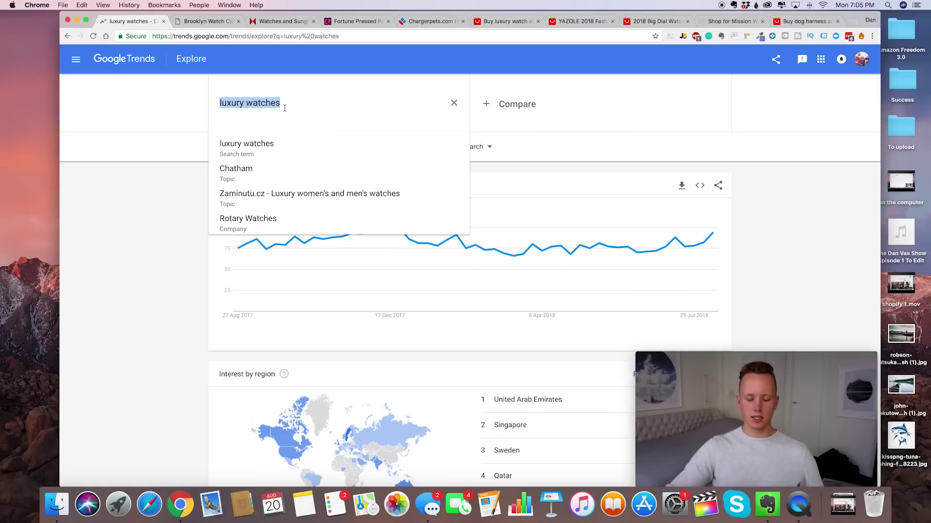
key(BackSpace)
text(chr)
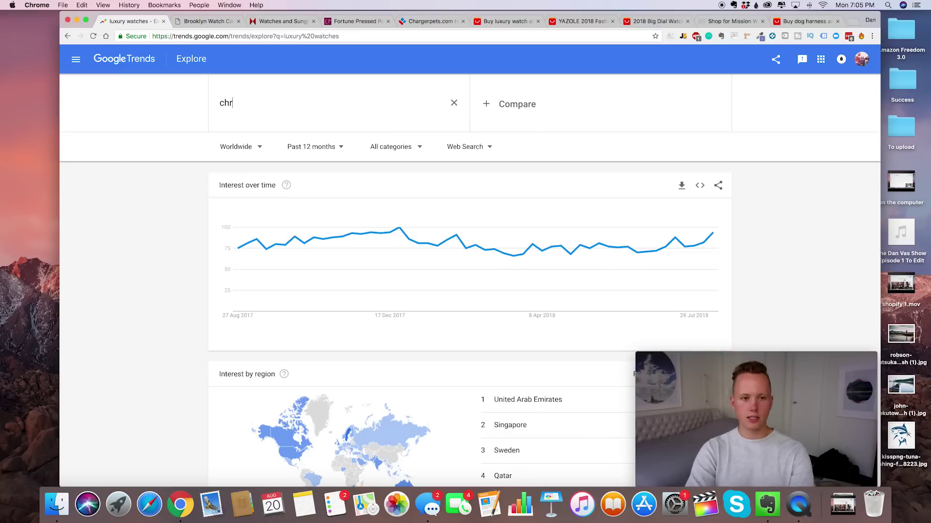
text(istmas lights)
key(Return)
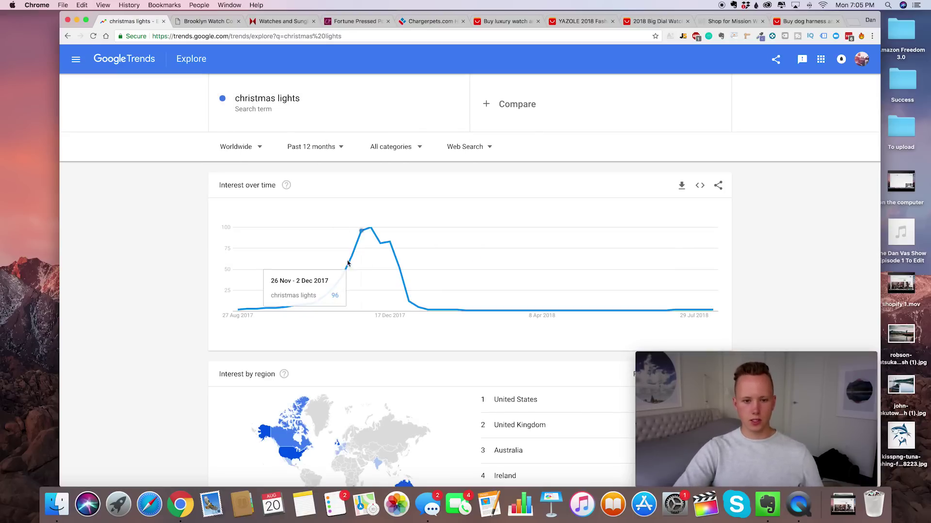
mouse_move(365, 240)
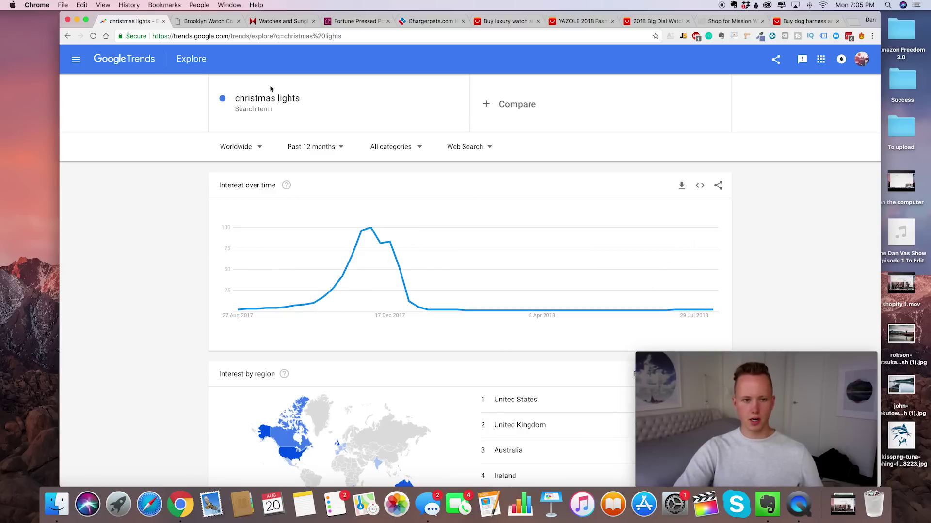
click(319, 149)
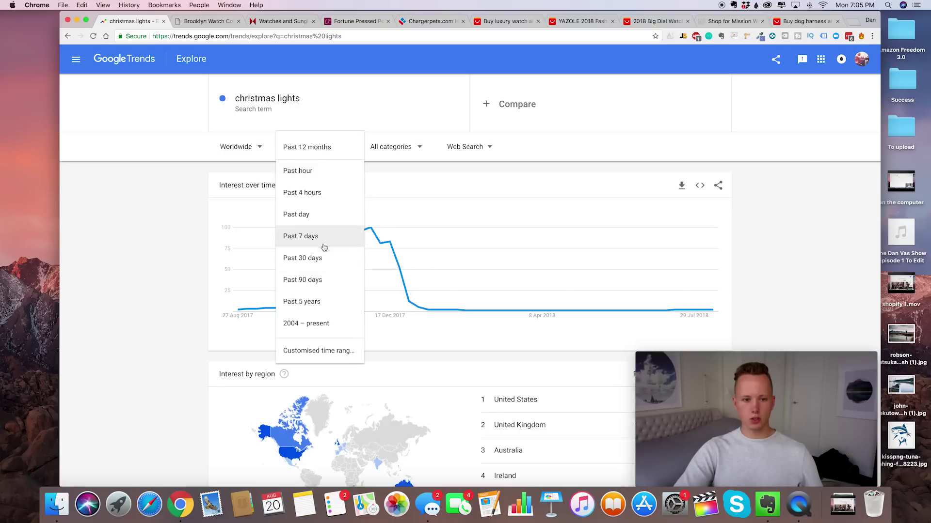
click(319, 309)
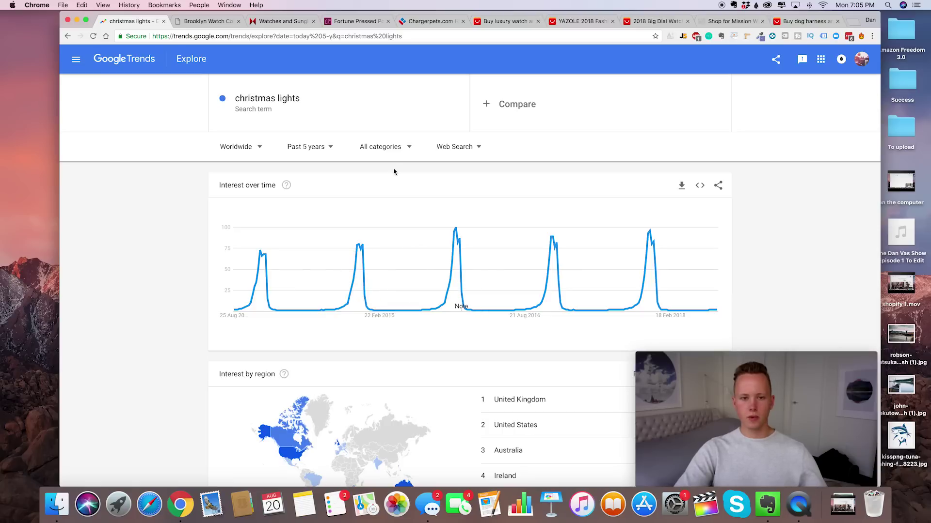
Close the Brooklyn Watch page and open buzzsumo.com in place of the Google Trends page.
click(176, 21)
click(131, 21)
click(238, 21)
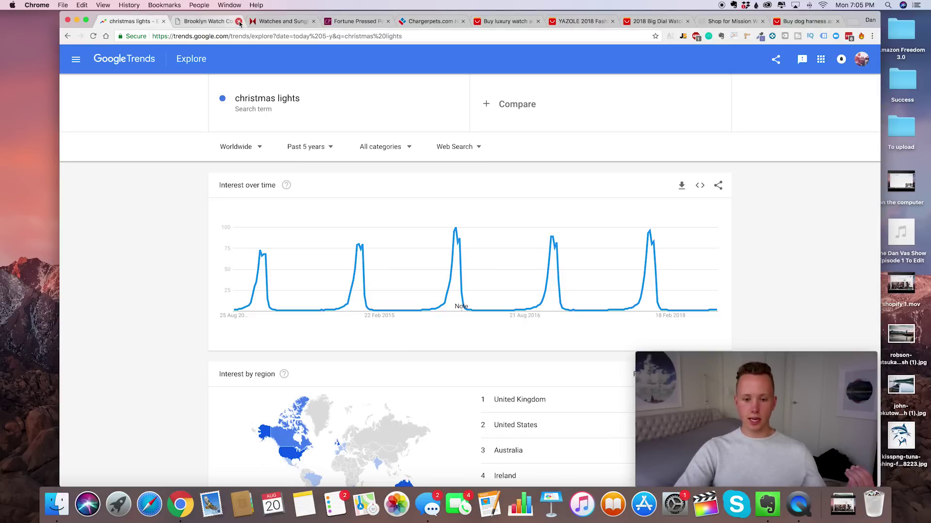
click(253, 37)
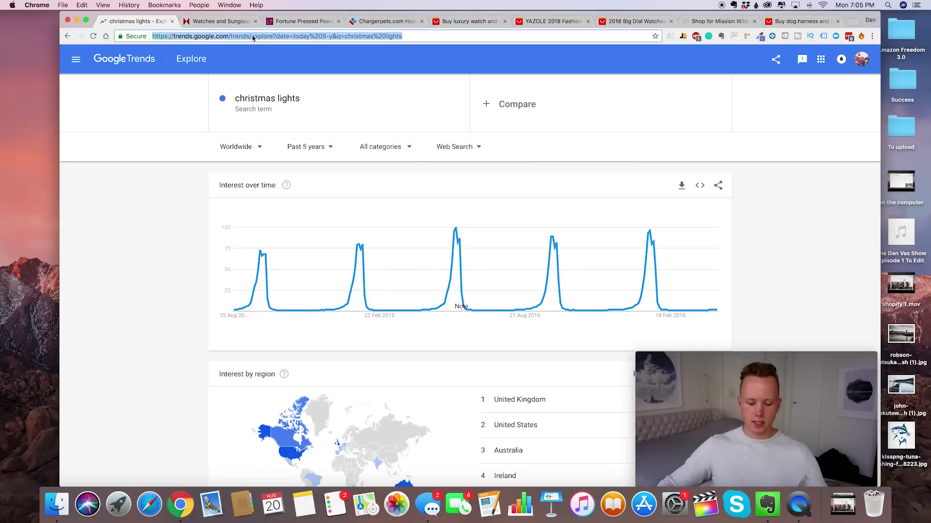
text(buzzsumo.com)
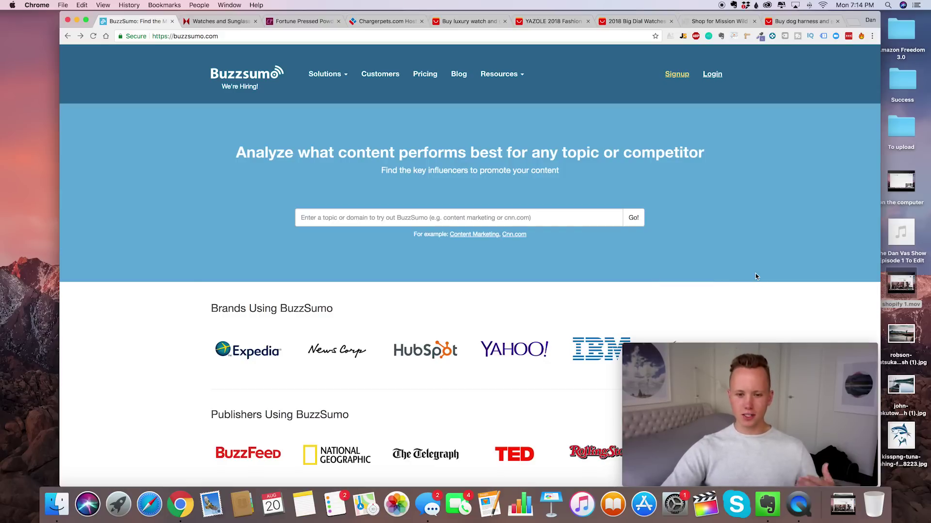
Search BuzzSumo for "luxury watches" and review the social engagement of the listed articles.
text(luxury watches)
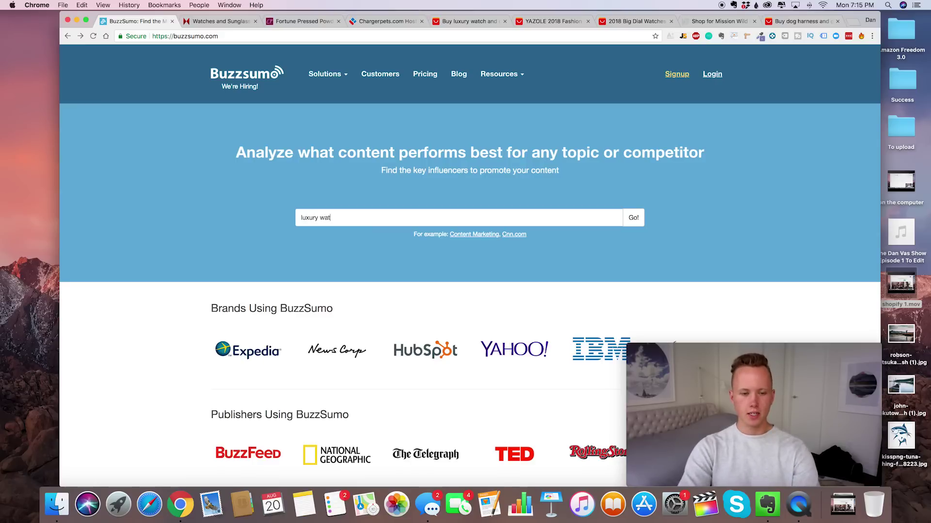
key(Return)
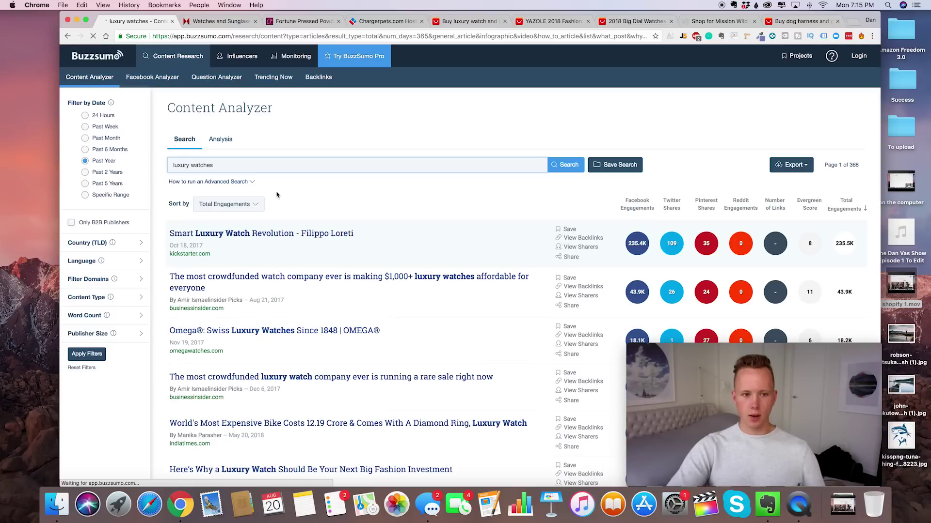
scroll(460, 279, down, 1)
scroll(485, 271, up, 1)
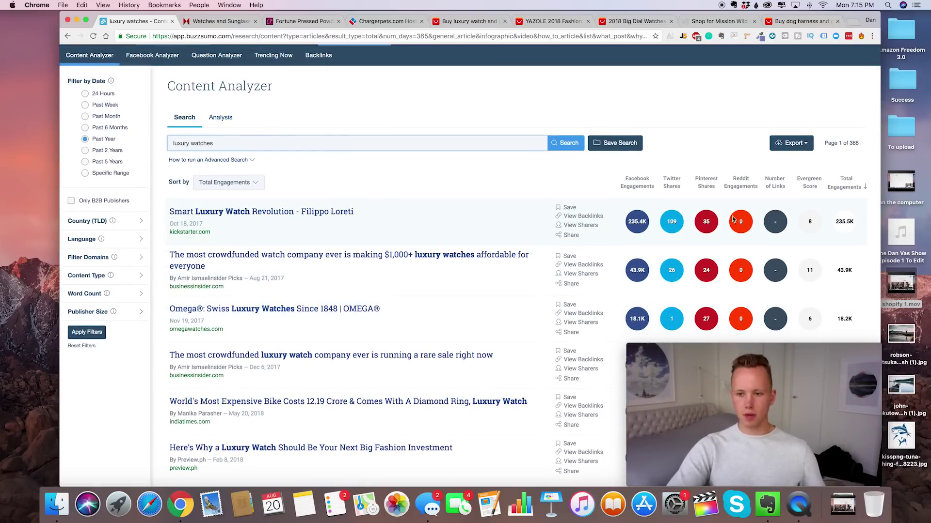
scroll(818, 214, down, 2)
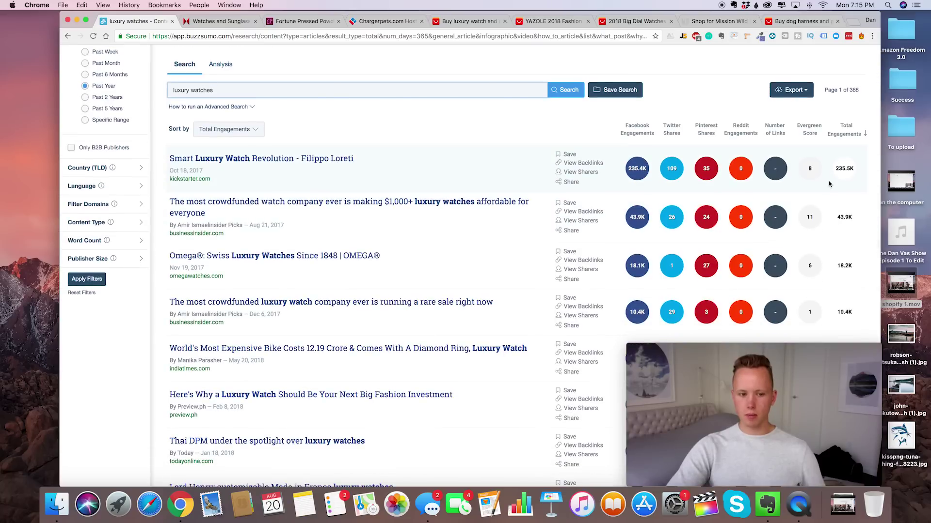
scroll(617, 218, up, 2)
scroll(534, 174, down, 2)
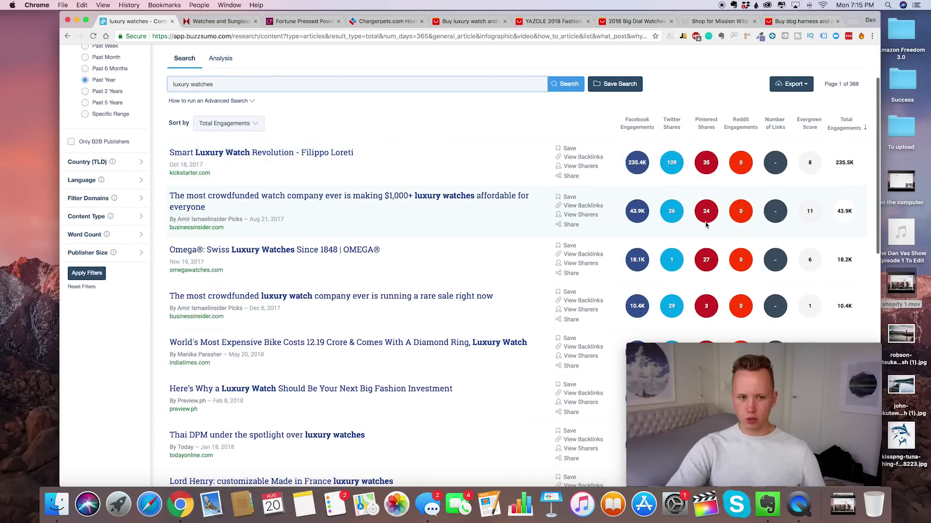
Search the BuzzSumo content for "dog harness" and look through the engagement figures of the results.
triple_click(473, 89)
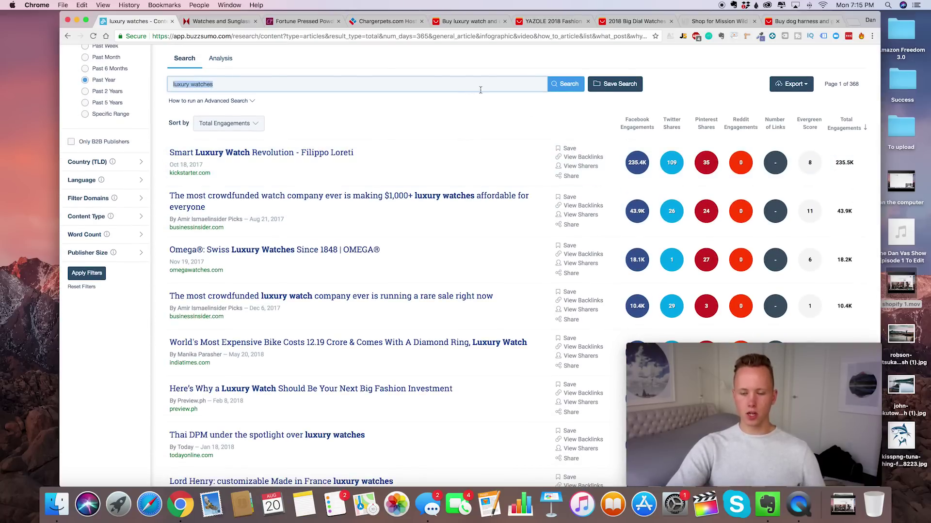
scroll(589, 204, up, 2)
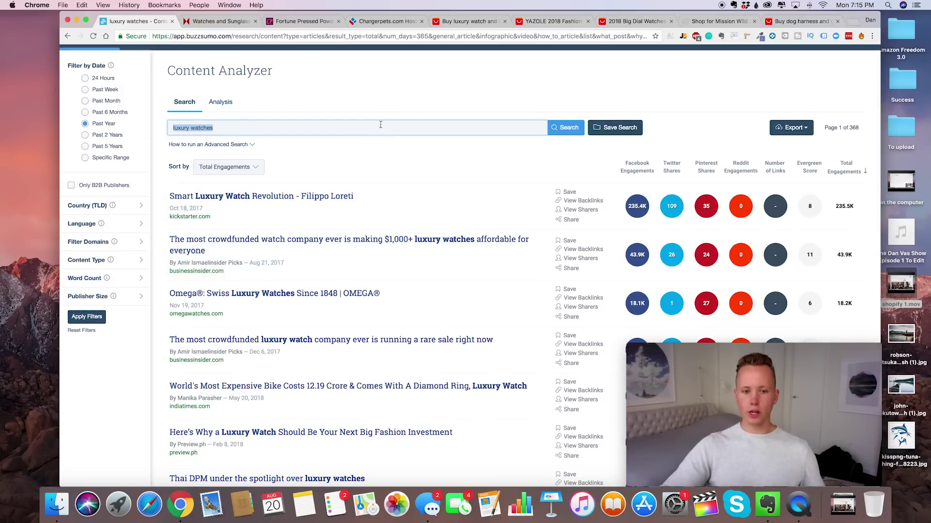
text(dog harness)
key(Return)
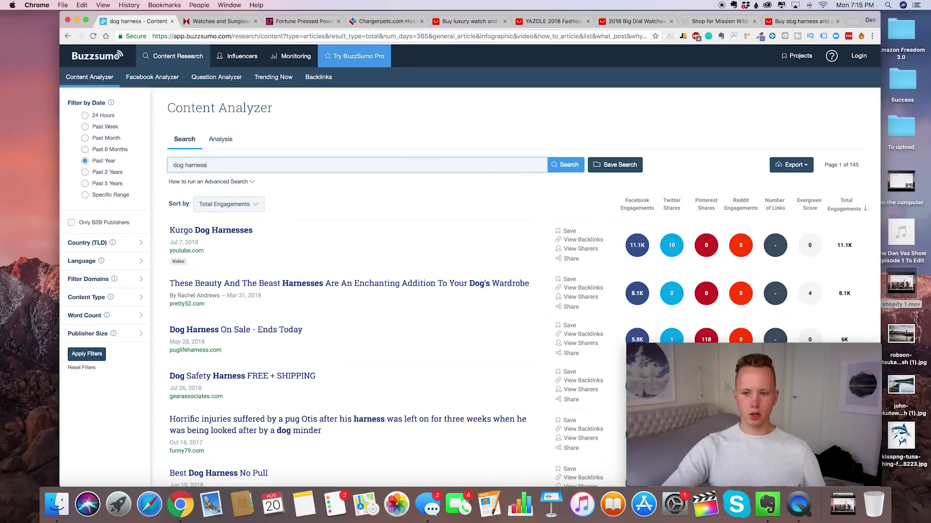
scroll(547, 195, down, 1)
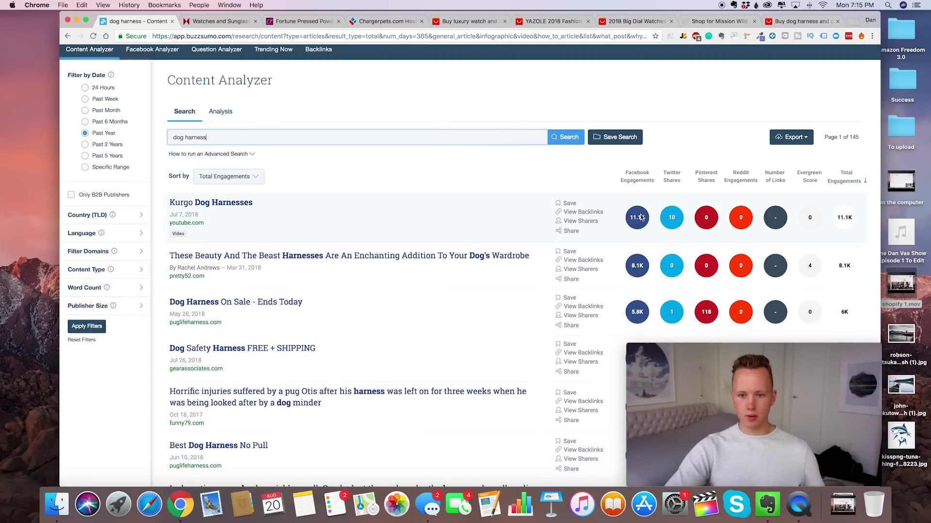
scroll(639, 216, down, 3)
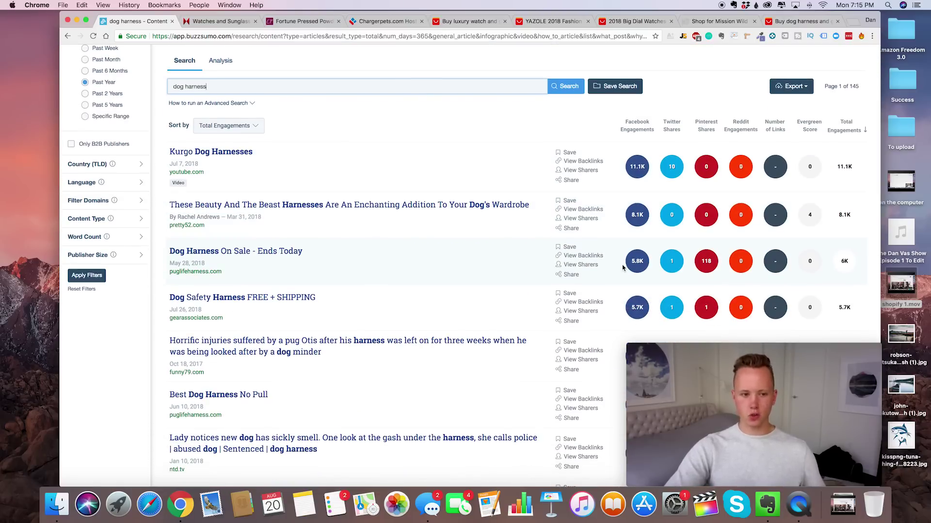
scroll(600, 244, down, 1)
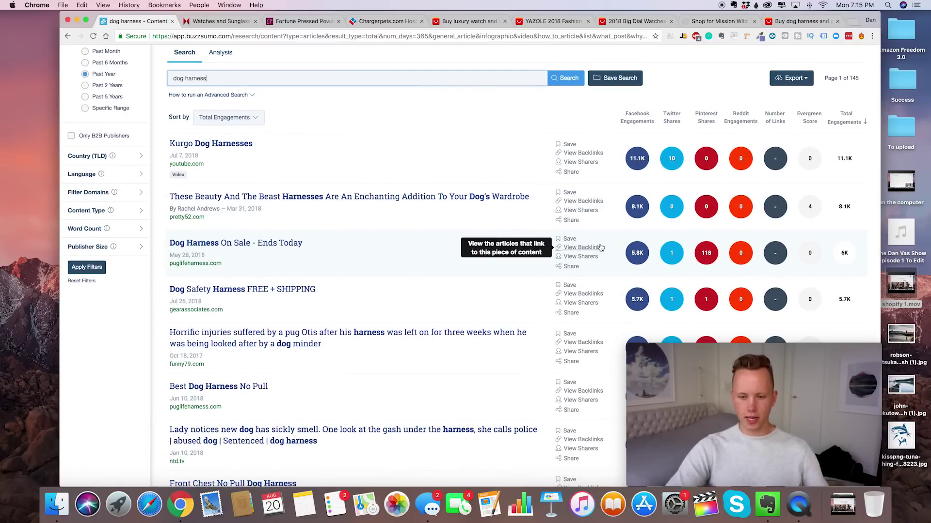
scroll(681, 243, up, 4)
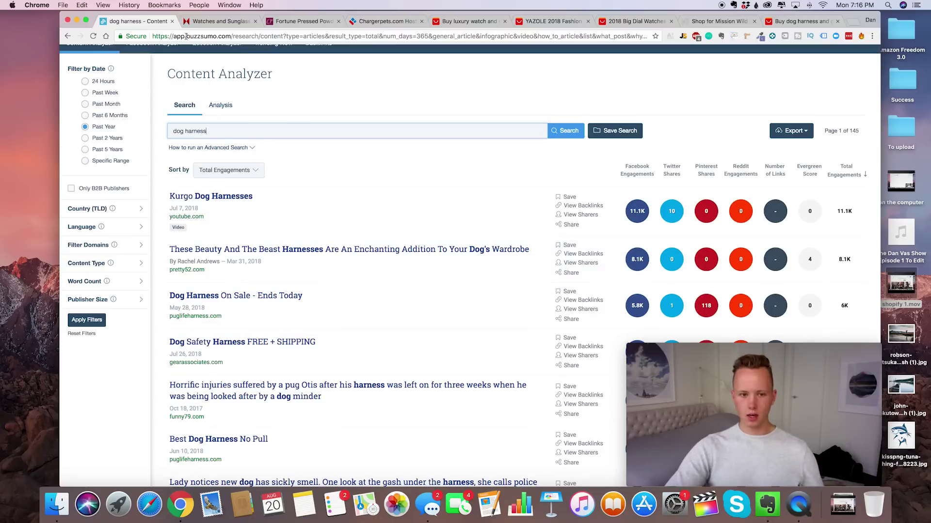
Return to the MVMT watch store, open the men's sunglasses collection and look through its products.
click(220, 21)
scroll(368, 383, down, 5)
scroll(339, 291, up, 15)
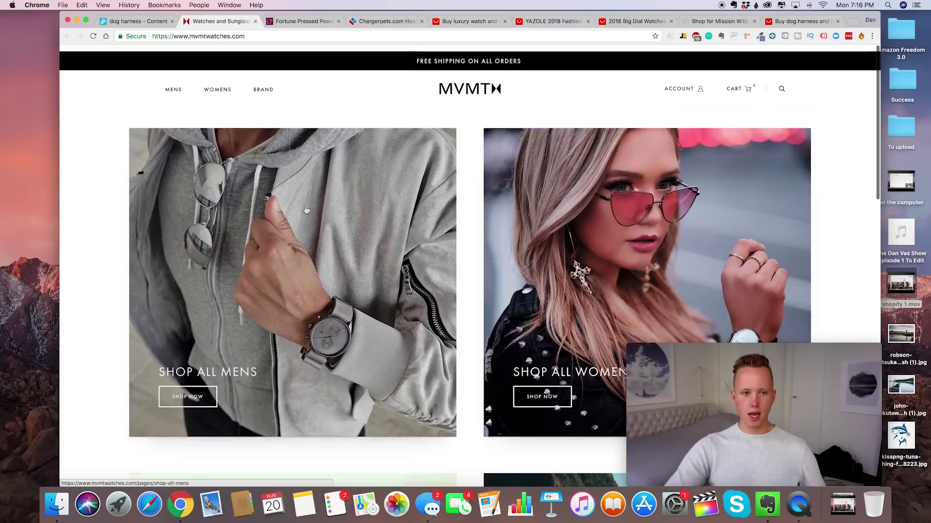
mouse_move(184, 92)
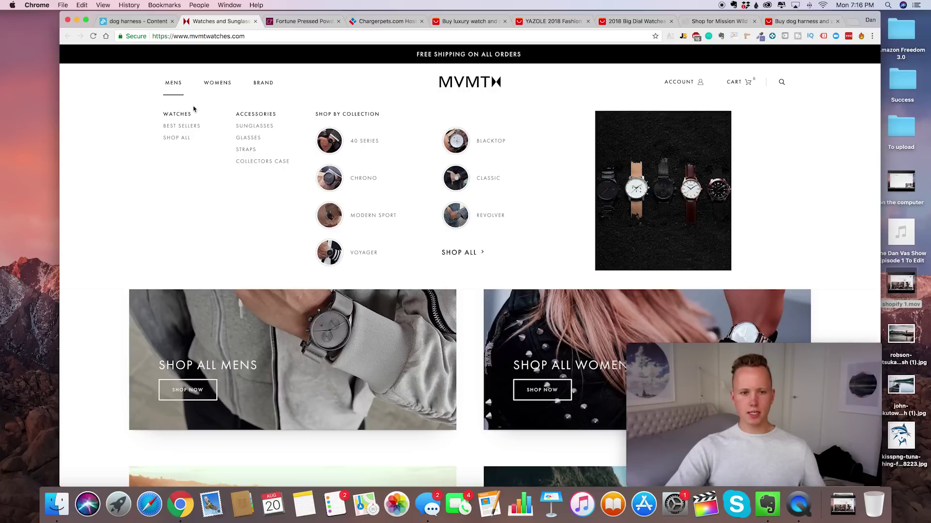
click(255, 127)
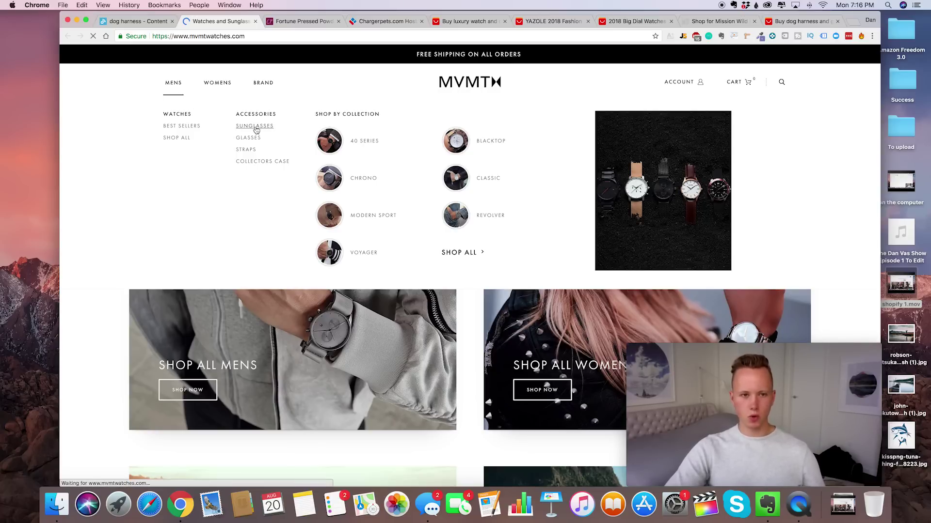
scroll(348, 243, down, 3)
scroll(348, 243, down, 10)
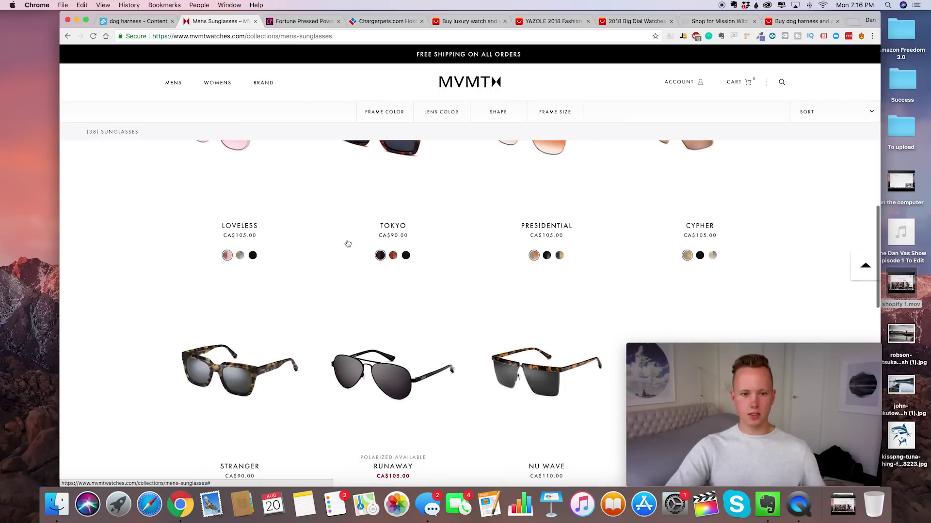
Browse the remaining men's sunglasses down the collection page and return to its beginning.
scroll(348, 243, down, 10)
scroll(348, 243, down, 5)
scroll(345, 243, up, 20)
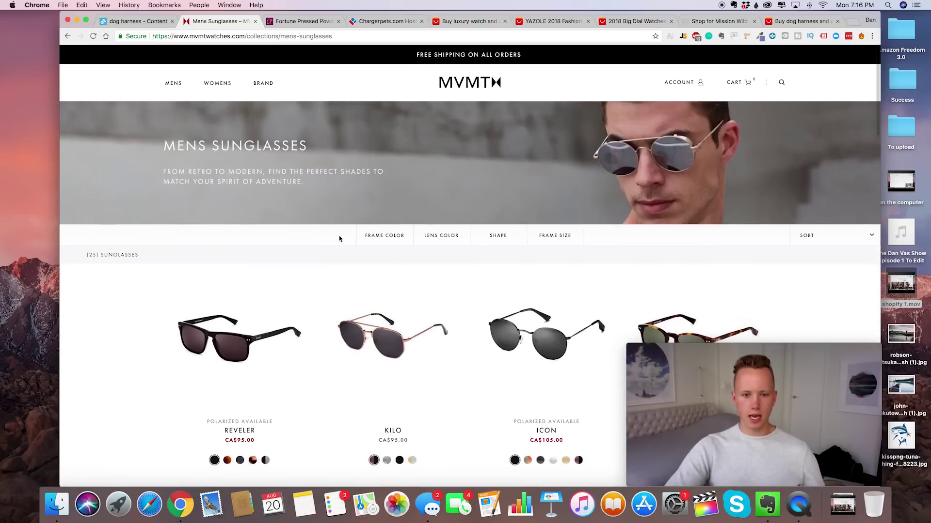
Search the BuzzSumo content for "wooden sunglasses" and review the engagement figures of the listed articles.
click(305, 21)
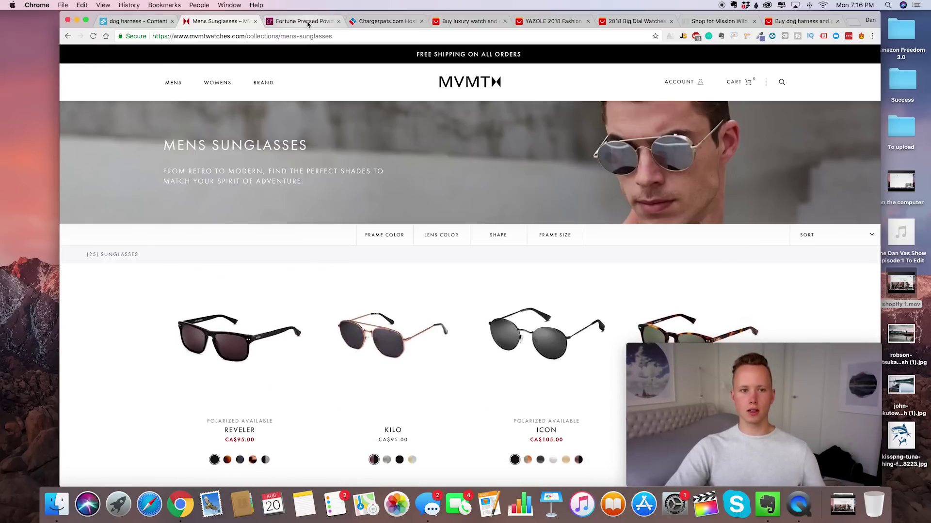
click(131, 21)
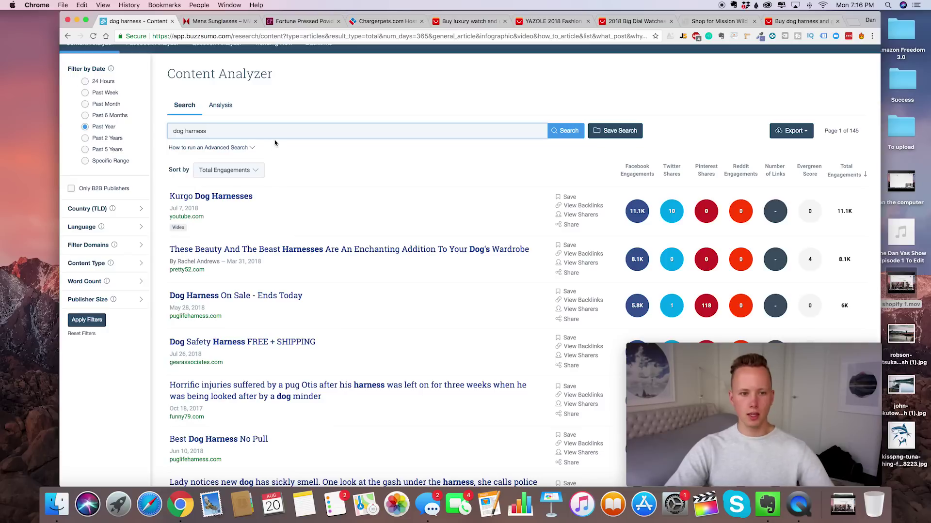
key(super+a)
text(w)
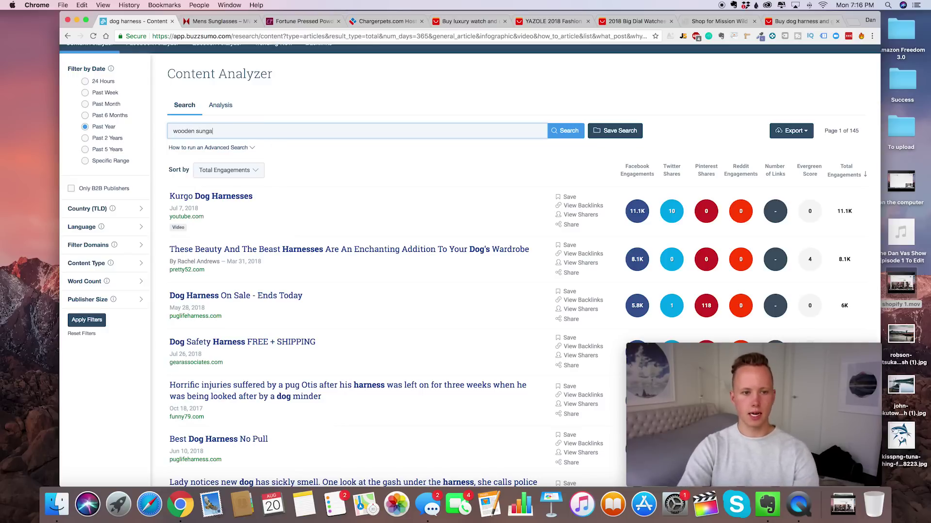
text(ooden sunglasses)
key(Return)
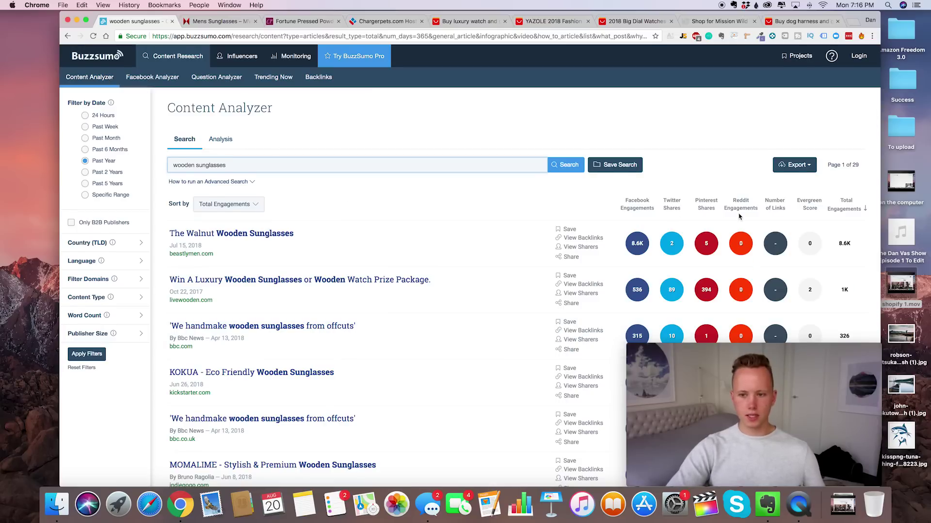
scroll(738, 216, down, 2)
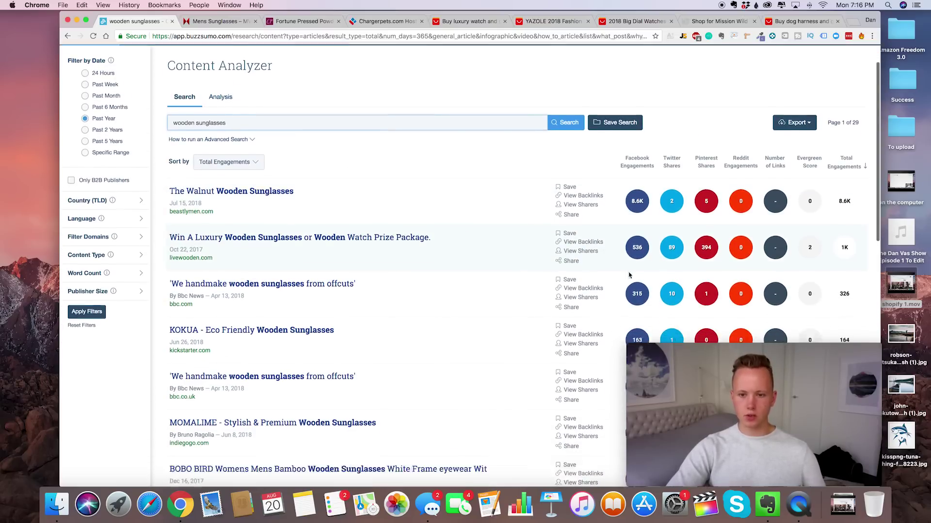
scroll(558, 238, down, 5)
scroll(436, 179, up, 7)
scroll(386, 153, down, 1)
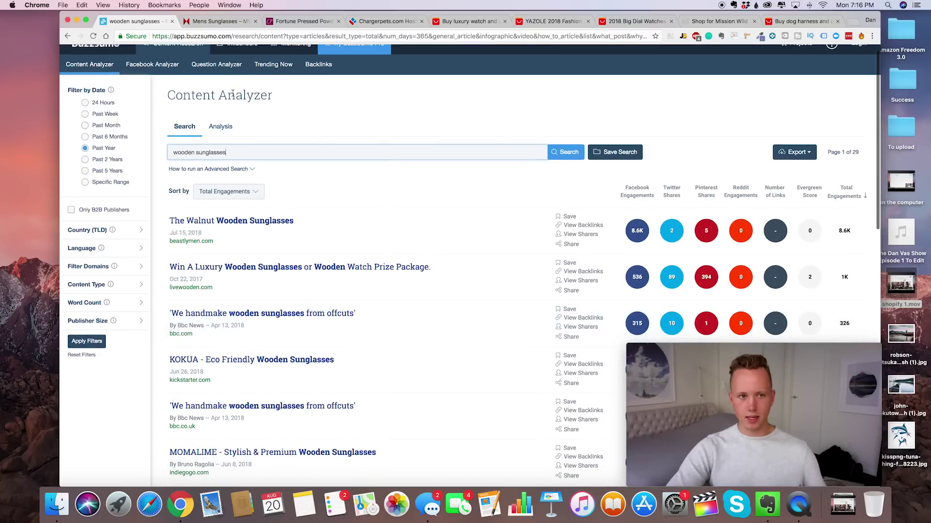
Open myip.ms in place of the BuzzSumo page and go to its Whois lookup field.
click(217, 22)
text(myip)
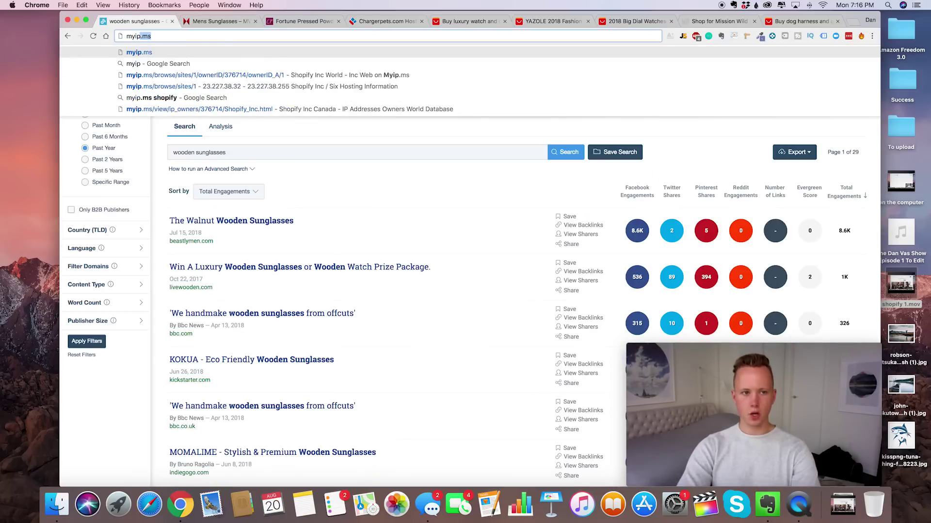
key(BackSpace)
text(.ms)
key(Return)
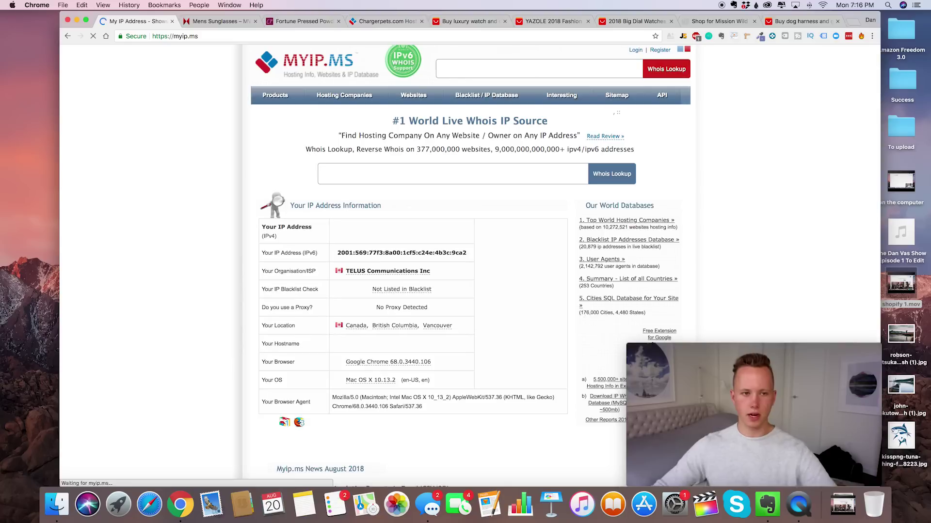
scroll(404, 130, down, 1)
click(405, 130)
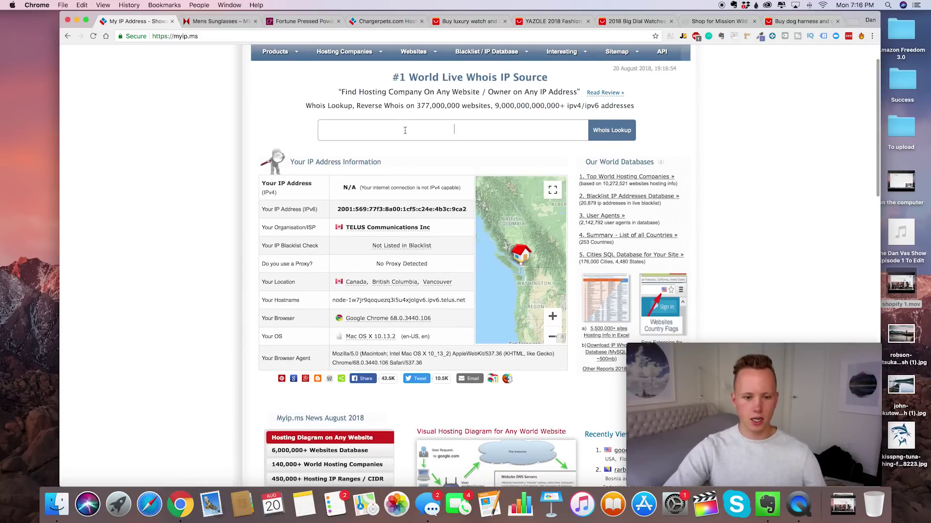
Search Google for "shopify ip address" in place of the MVMT page and open the Myip.ms result for Shopify Inc Canada.
click(218, 21)
key(super+l)
text(shop)
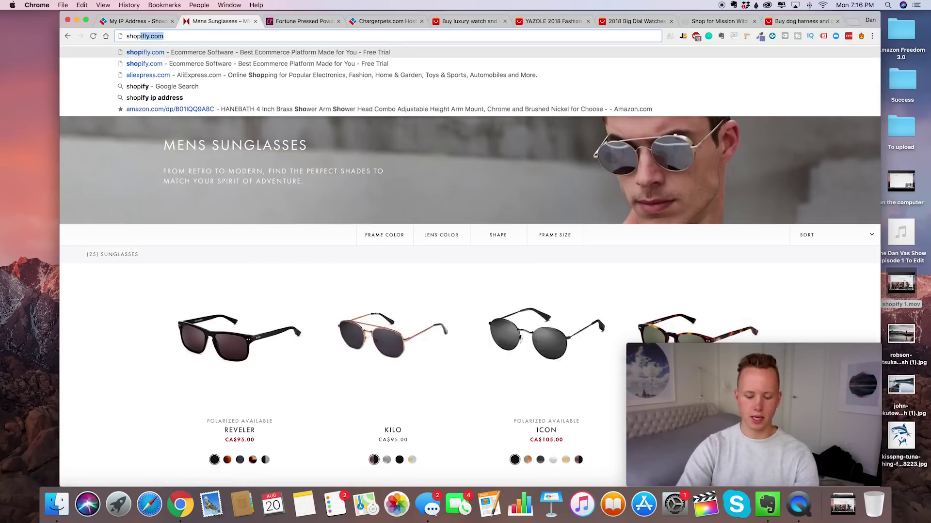
text(ify ip)
key(Return)
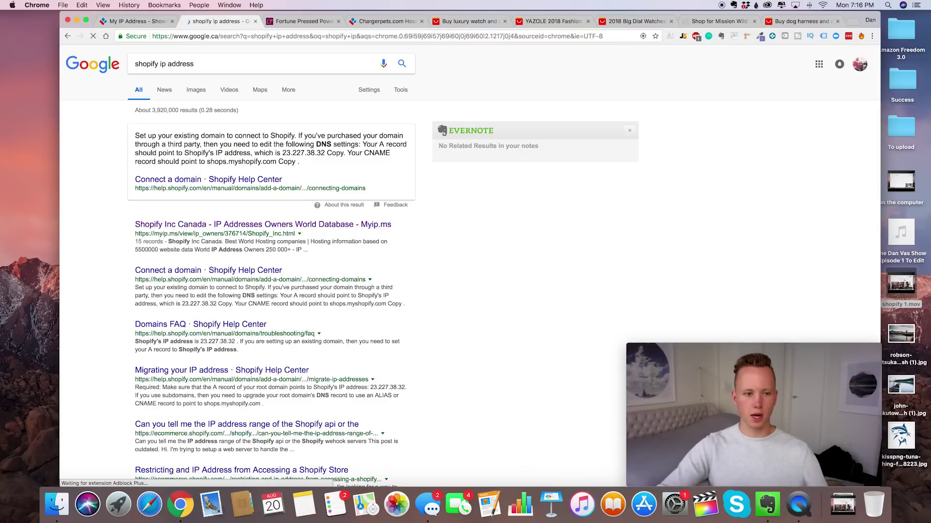
click(286, 226)
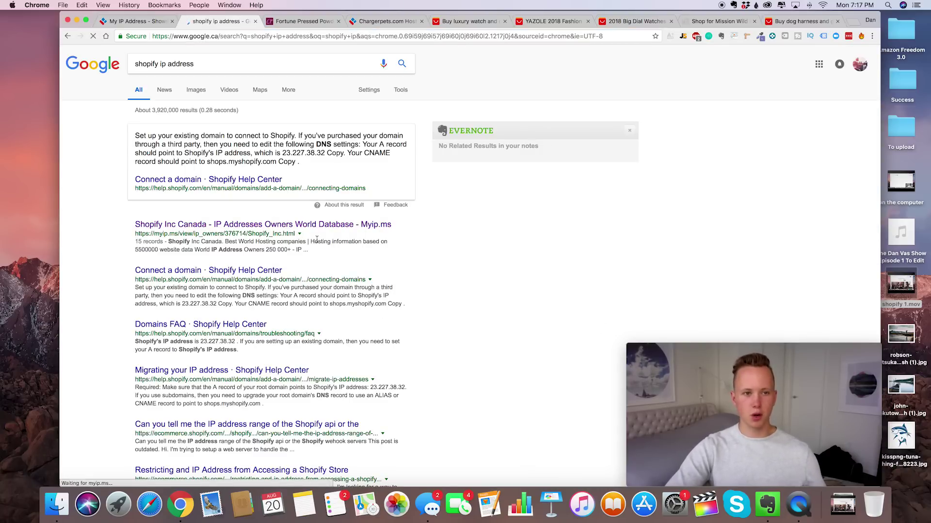
Look over the Shopify, Inc owner record and open all records of the websites it hosts.
scroll(347, 272, down, 5)
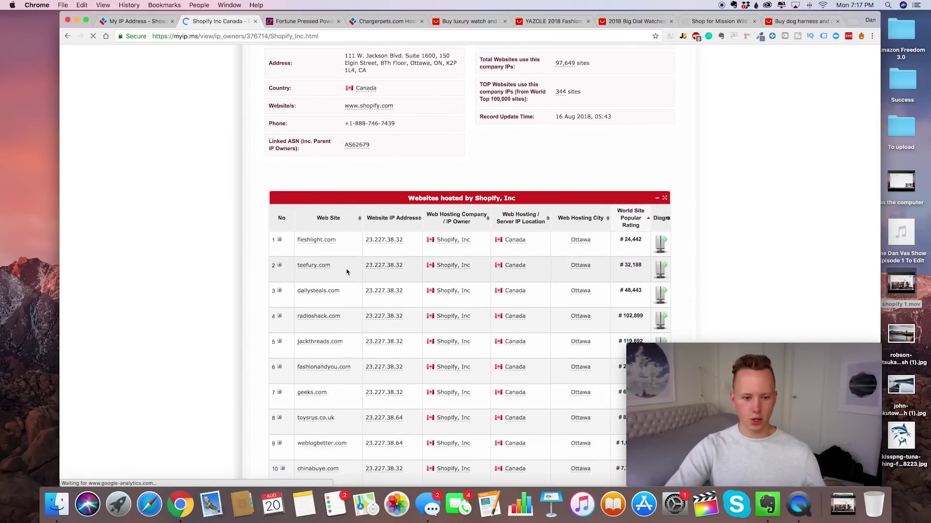
scroll(347, 272, down, 2)
scroll(347, 272, up, 5)
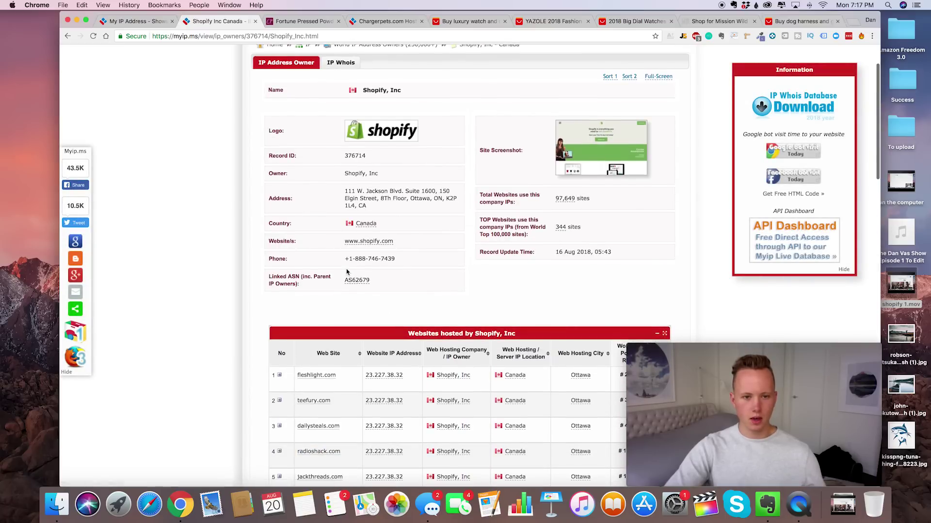
scroll(347, 273, down, 6)
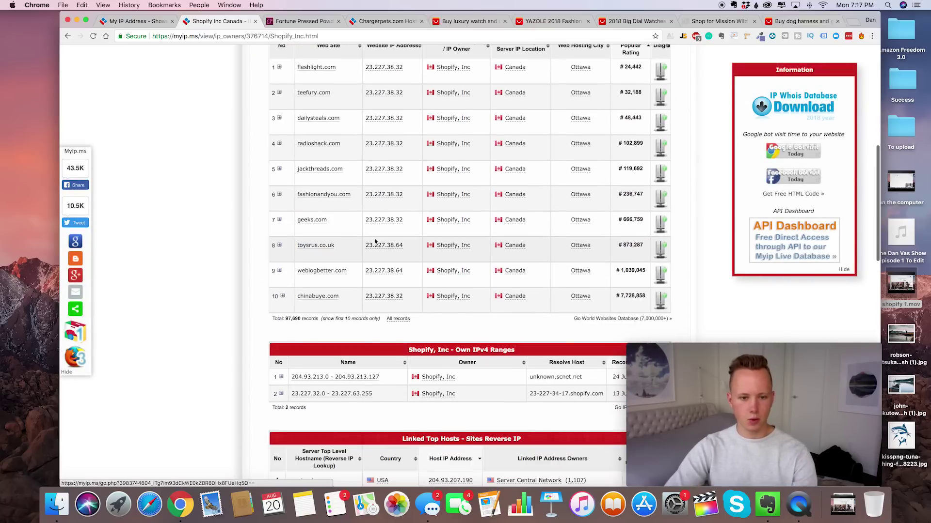
click(397, 319)
Jump to page 100 of the Shopify-hosted websites list and look through the stores there.
scroll(307, 353, down, 5)
scroll(306, 353, down, 9)
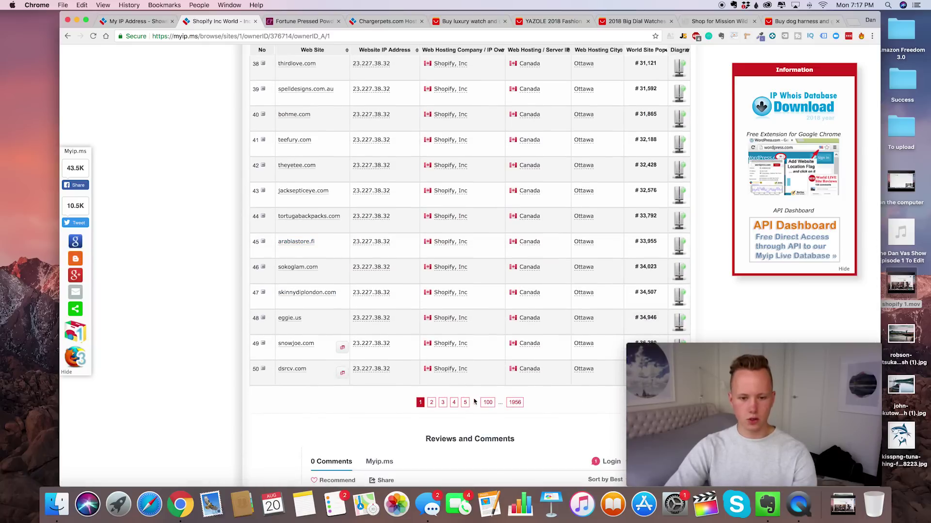
click(488, 403)
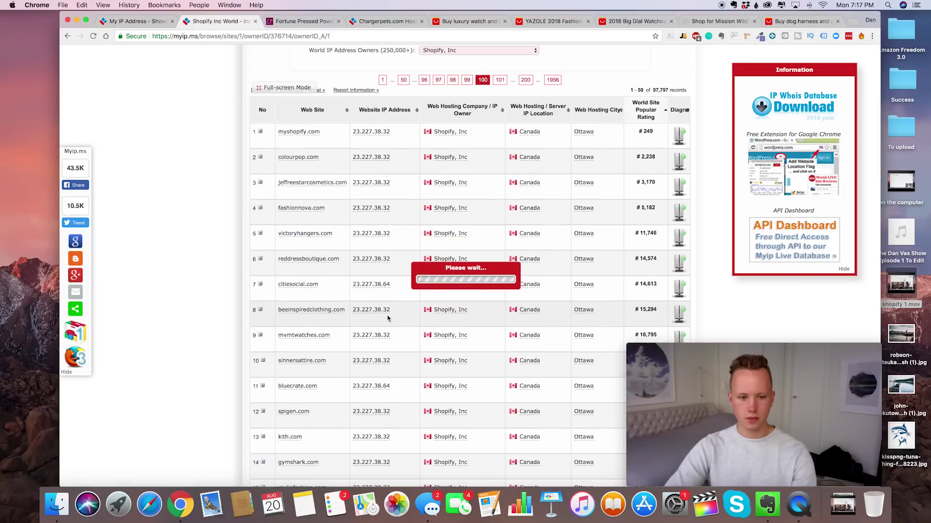
scroll(334, 291, down, 4)
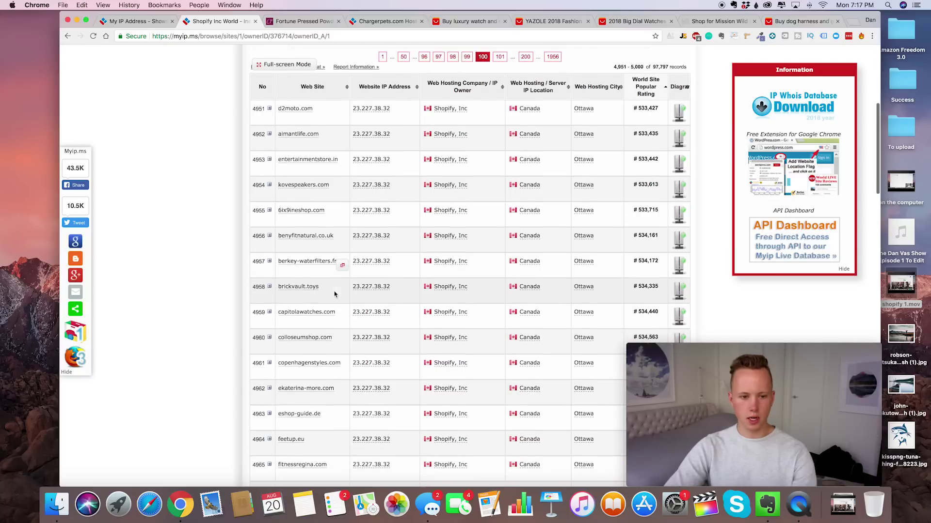
scroll(336, 408, down, 2)
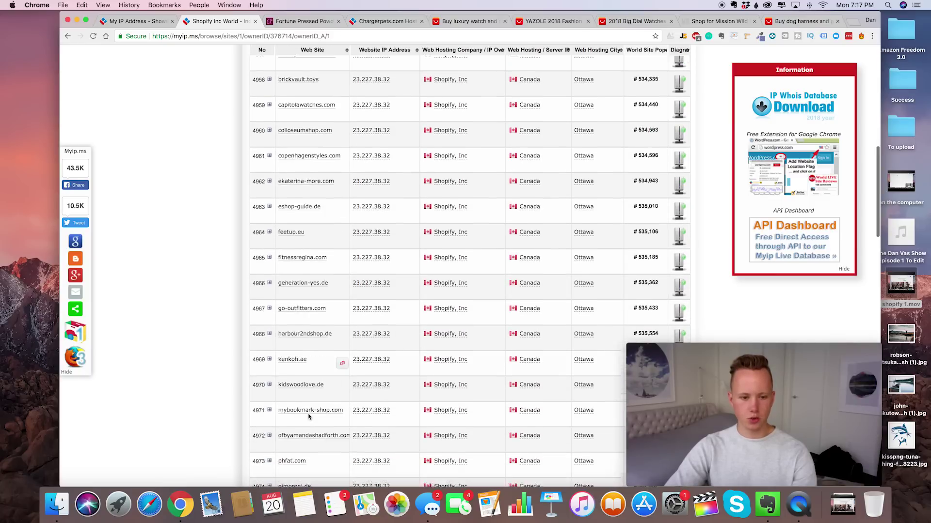
Look down the Shopify site list and open rewinstore.de in place of the Fortune palette page.
scroll(302, 341, down, 4)
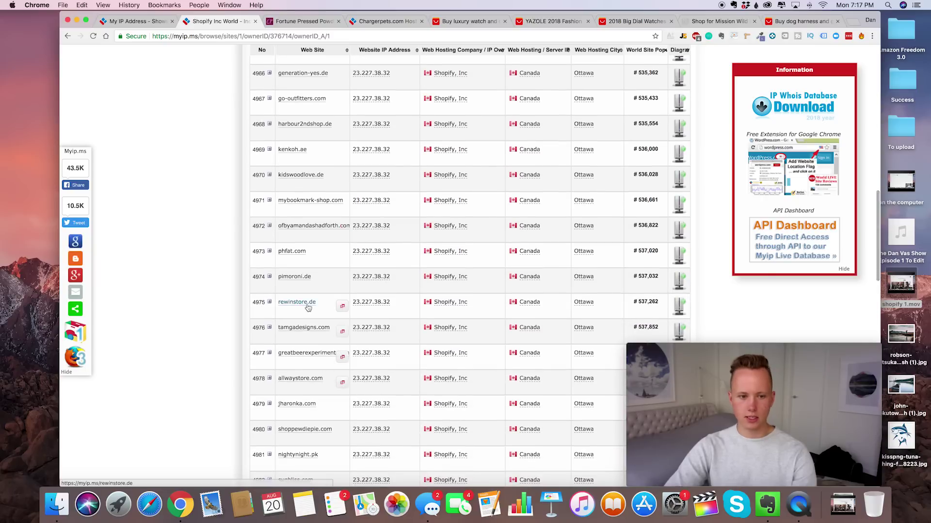
click(299, 21)
click(296, 35)
text(rewinsotore.de)
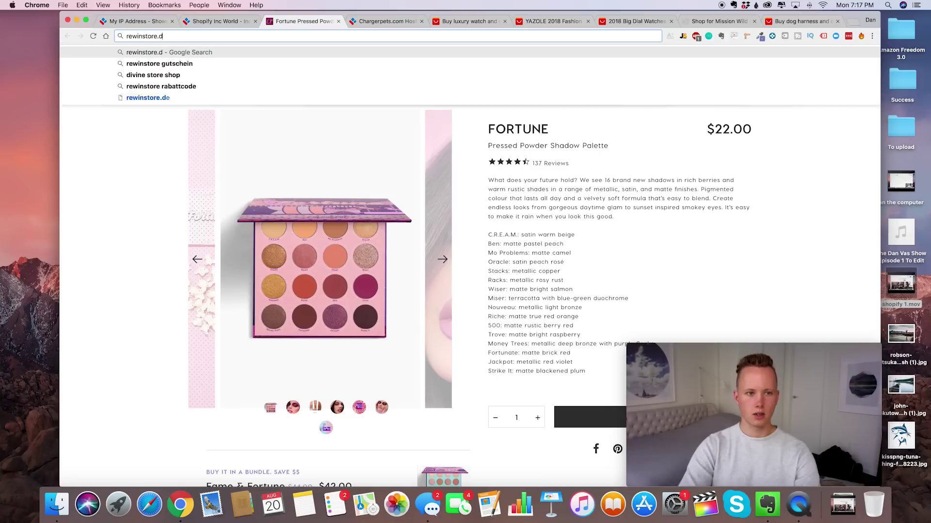
key(Return)
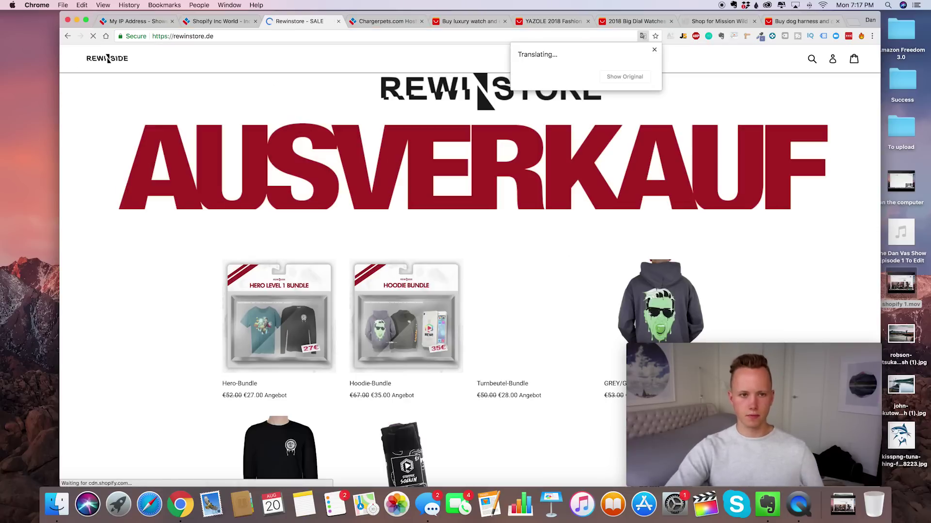
Look through the Rewinstore sale products and dismiss the translation notice.
scroll(504, 292, down, 4)
scroll(504, 291, down, 3)
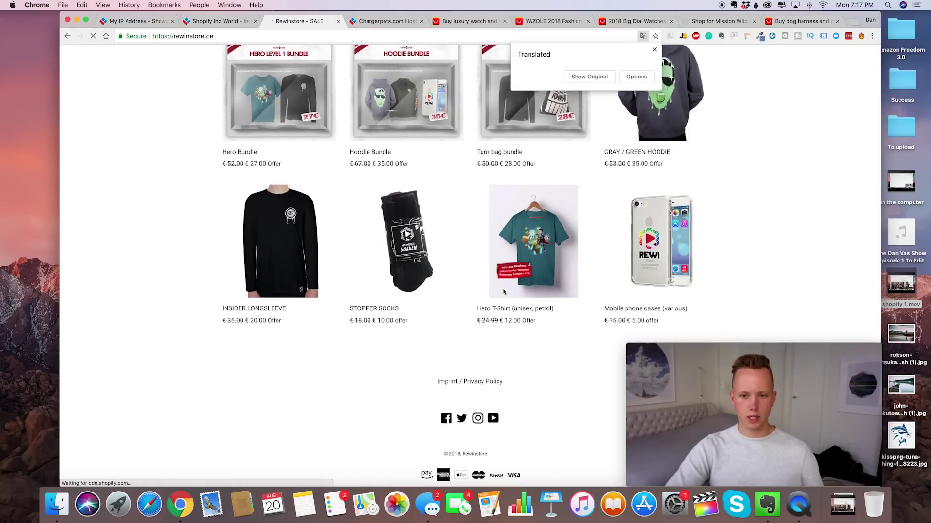
click(654, 50)
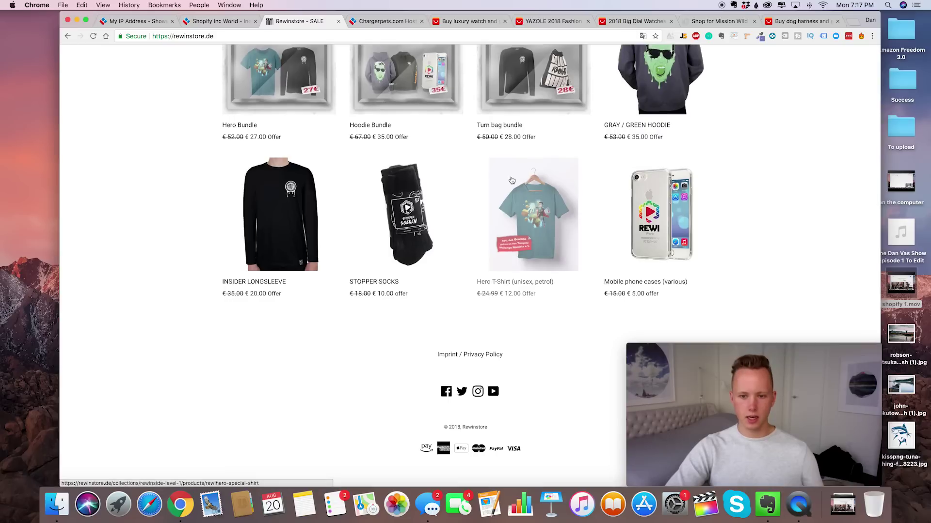
scroll(512, 180, up, 5)
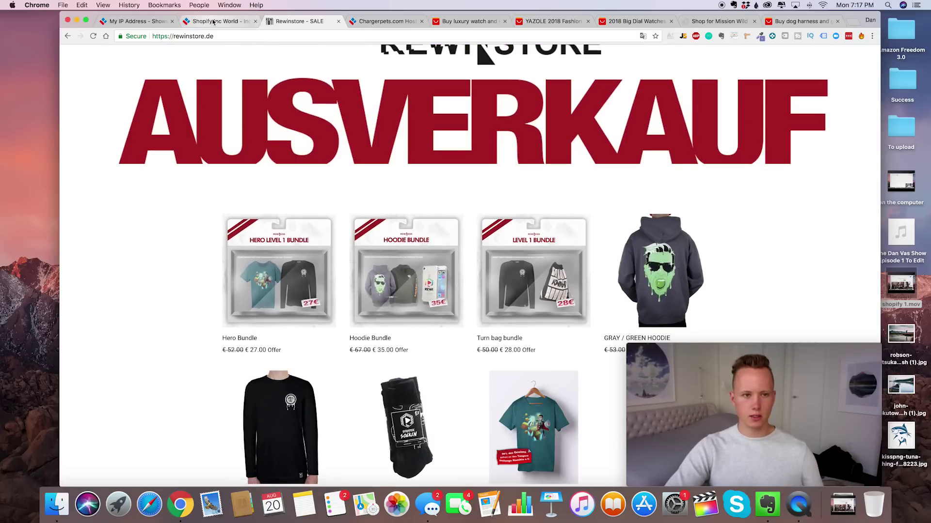
Return to the Shopify site list for another store and open joycells.com in place of the Rewinstore page.
click(213, 21)
scroll(338, 319, down, 5)
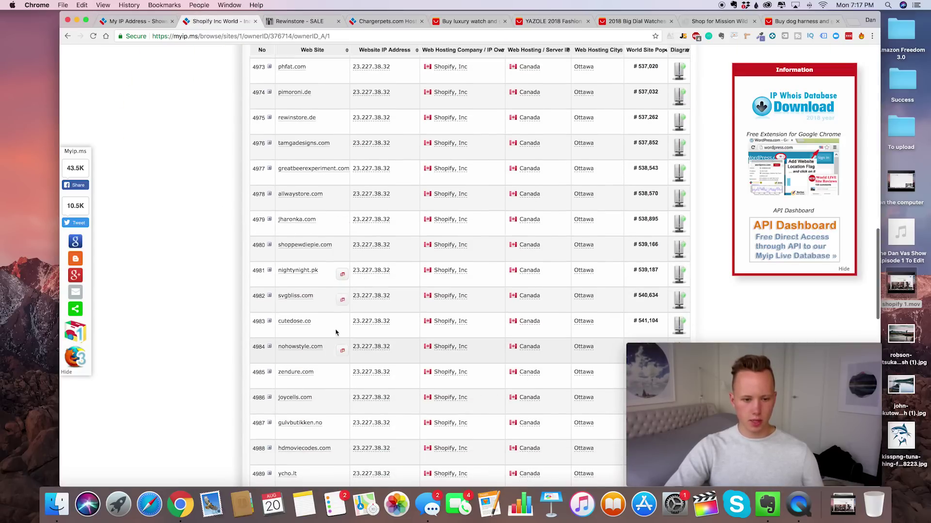
click(301, 21)
click(305, 33)
text(joycells.co)
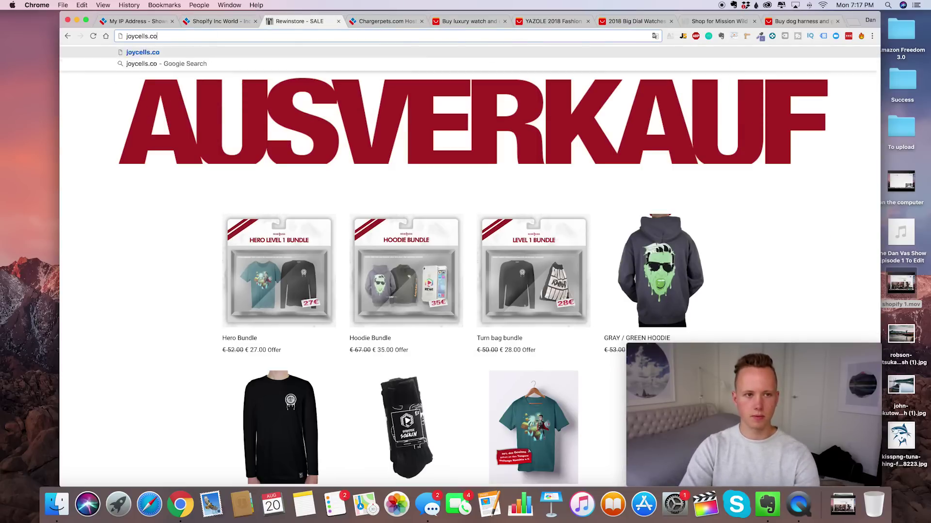
text(m)
key(Return)
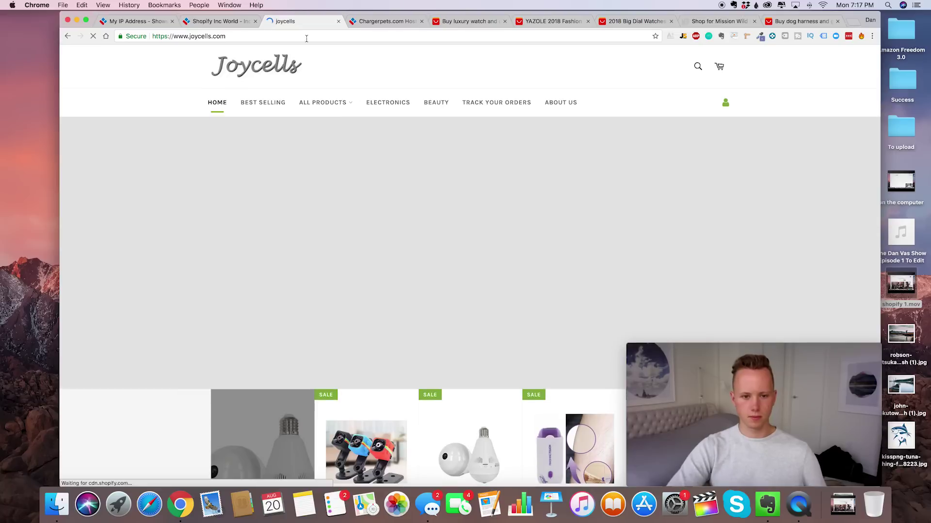
Examine the best-selling products and their prices on the Joycells home page.
scroll(370, 251, down, 4)
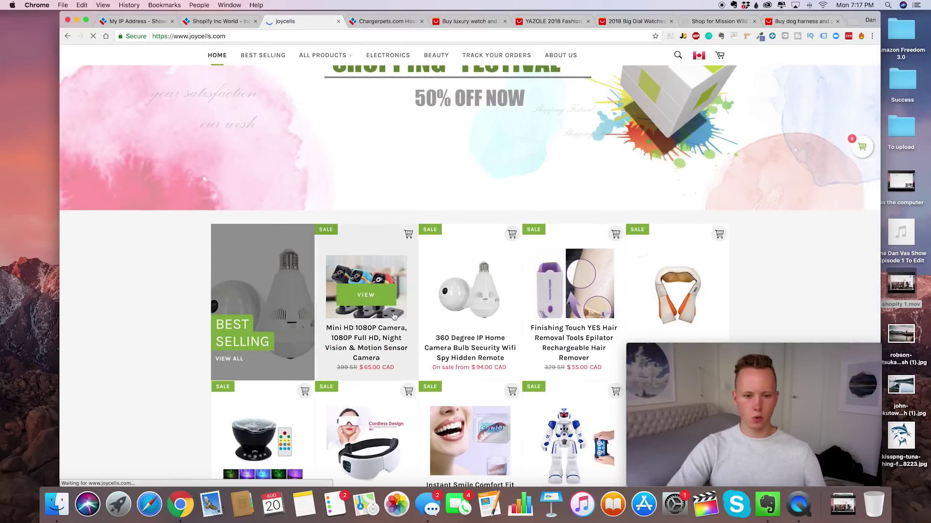
scroll(394, 317, down, 2)
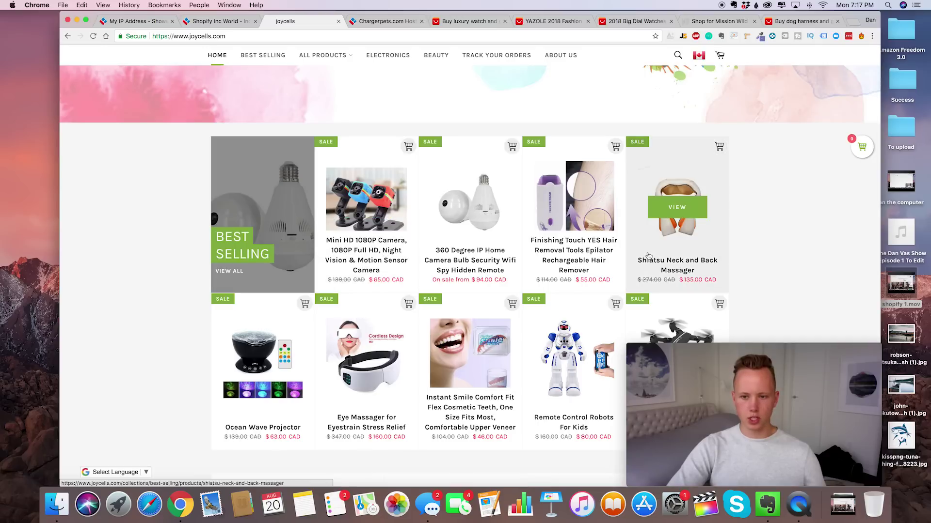
scroll(640, 263, down, 2)
scroll(639, 263, down, 2)
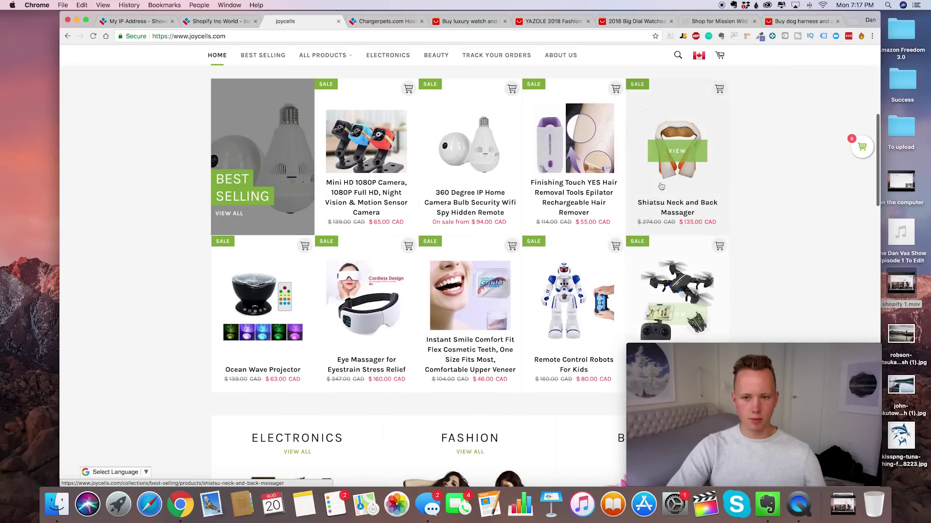
scroll(669, 197, down, 3)
scroll(669, 194, up, 2)
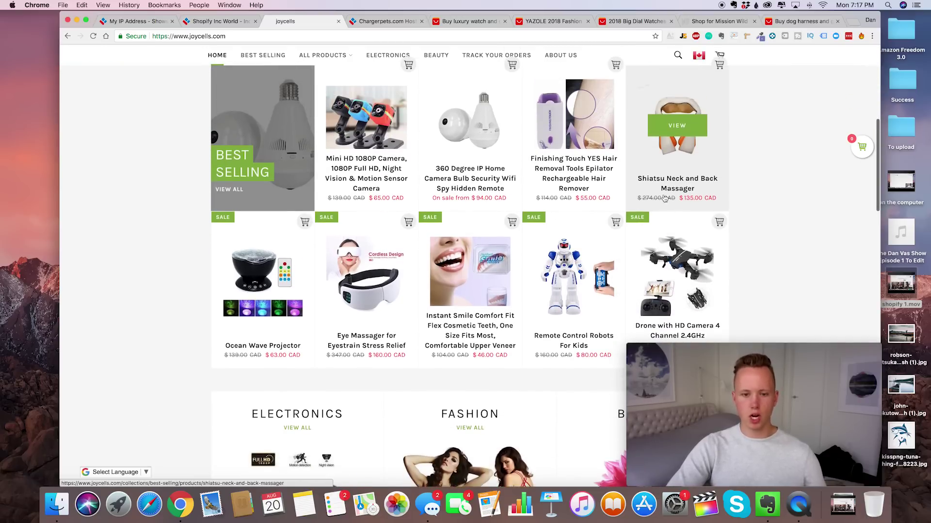
scroll(388, 281, down, 1)
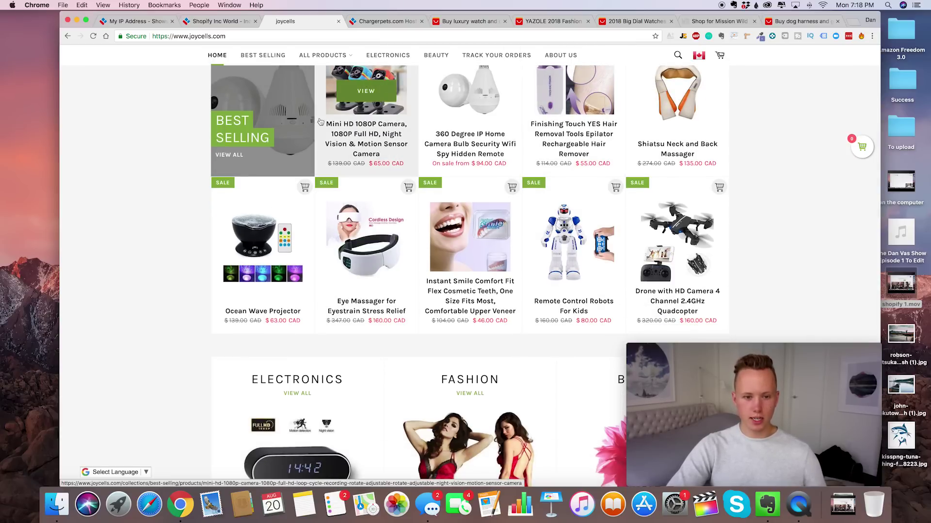
Open buzzsumo.com in place of the Shopify site list.
click(158, 20)
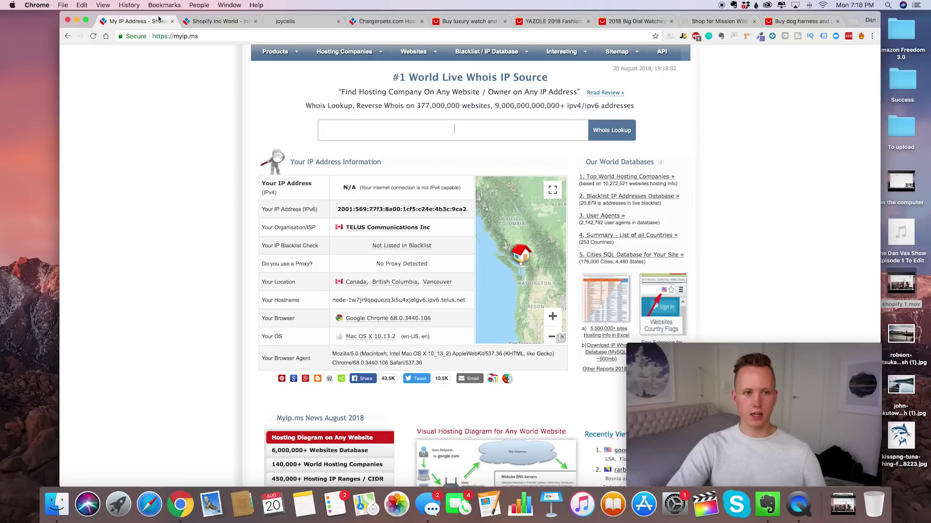
click(201, 21)
click(202, 36)
text(bu)
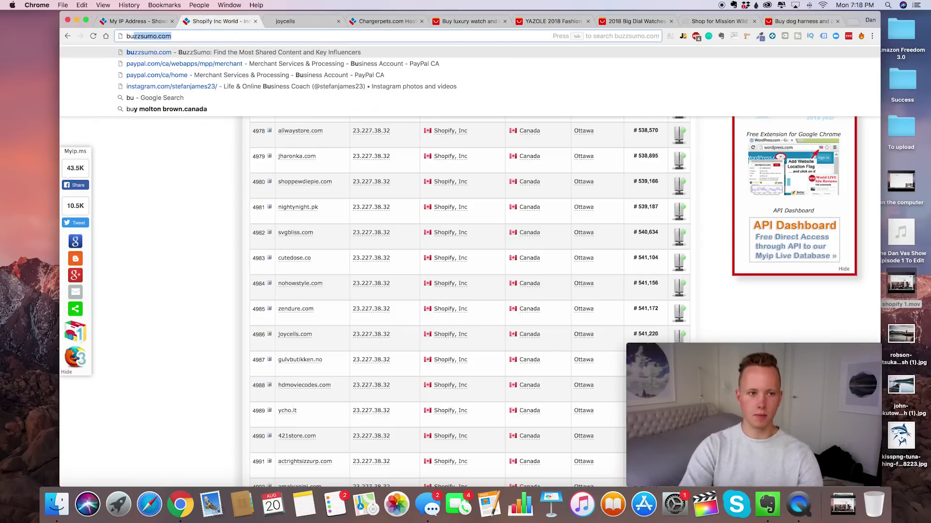
key(Return)
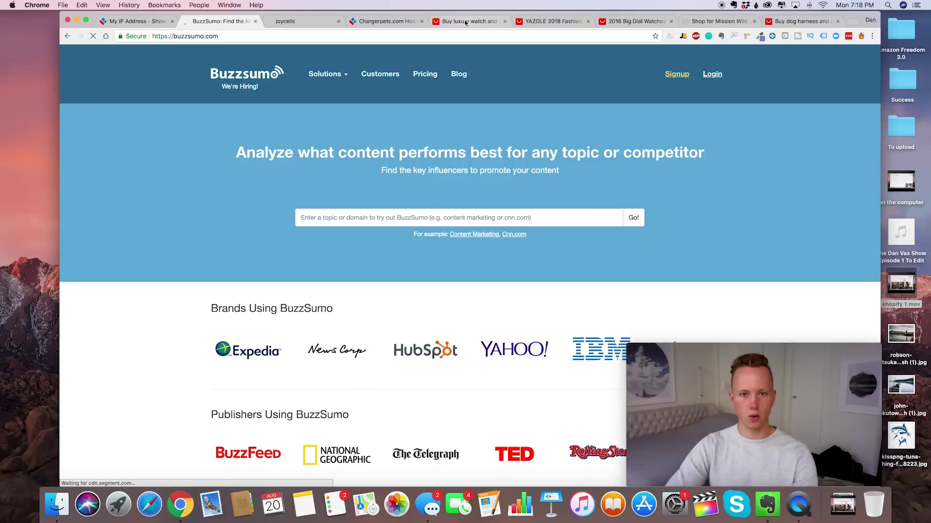
Load the AliExpress home page in place of the luxury watch results and search for "eye massager".
click(466, 21)
click(454, 36)
text(al)
key(Return)
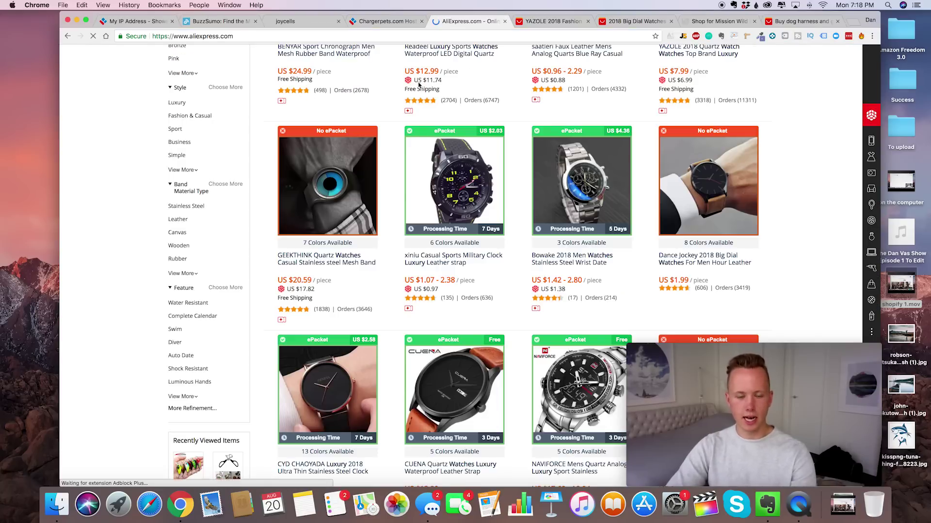
text(eye a)
key(BackSpace)
text(massager)
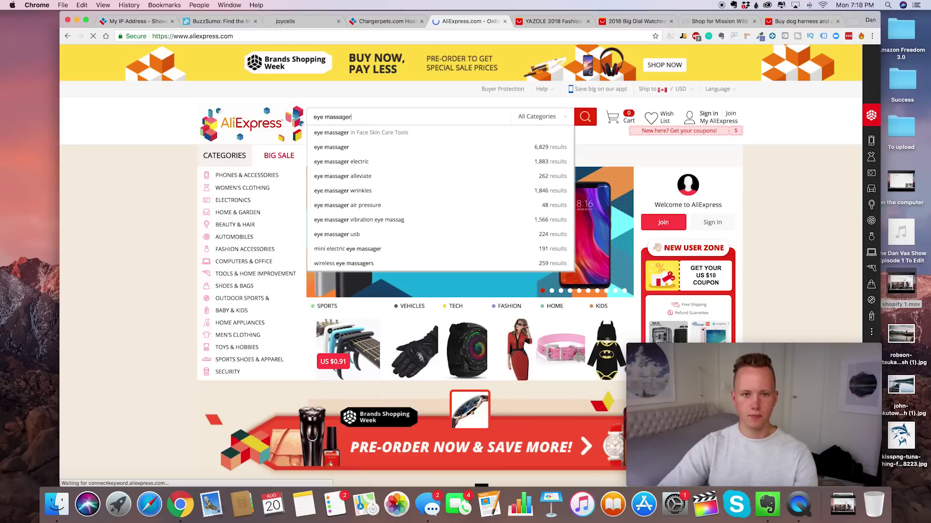
key(Return)
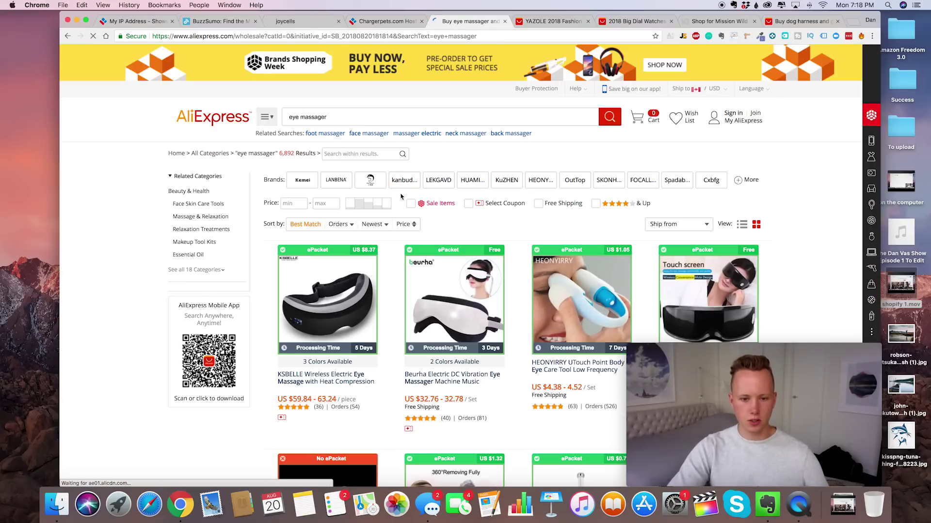
Compare the prices and order numbers of the eye massager listings.
scroll(353, 271, down, 3)
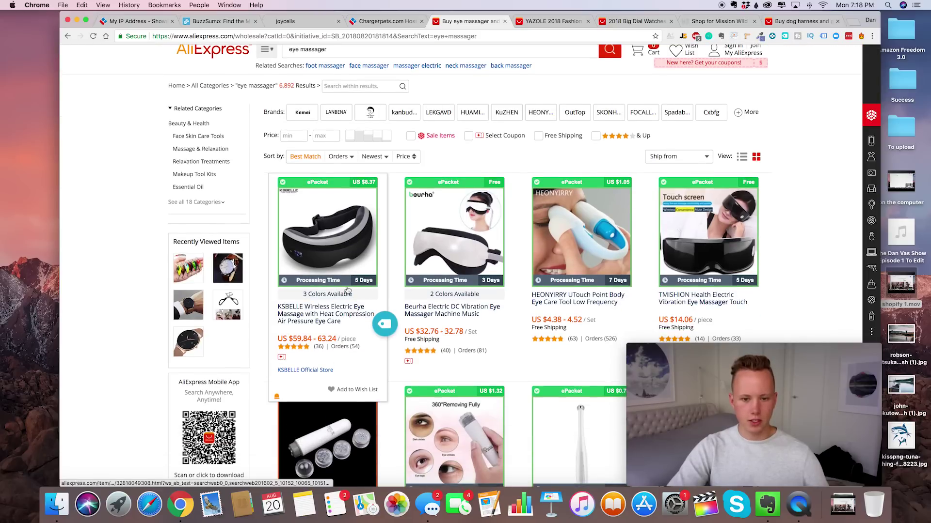
scroll(354, 271, down, 5)
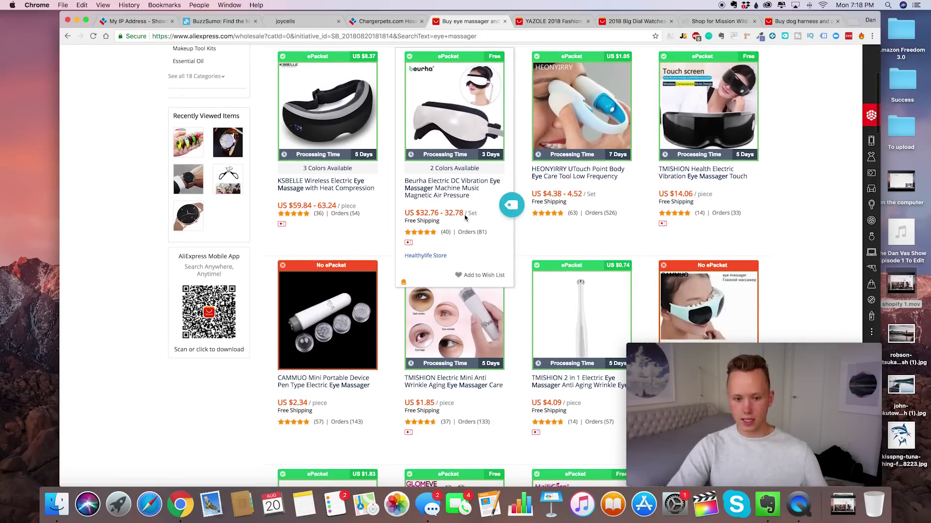
scroll(359, 160, up, 3)
scroll(338, 67, up, 3)
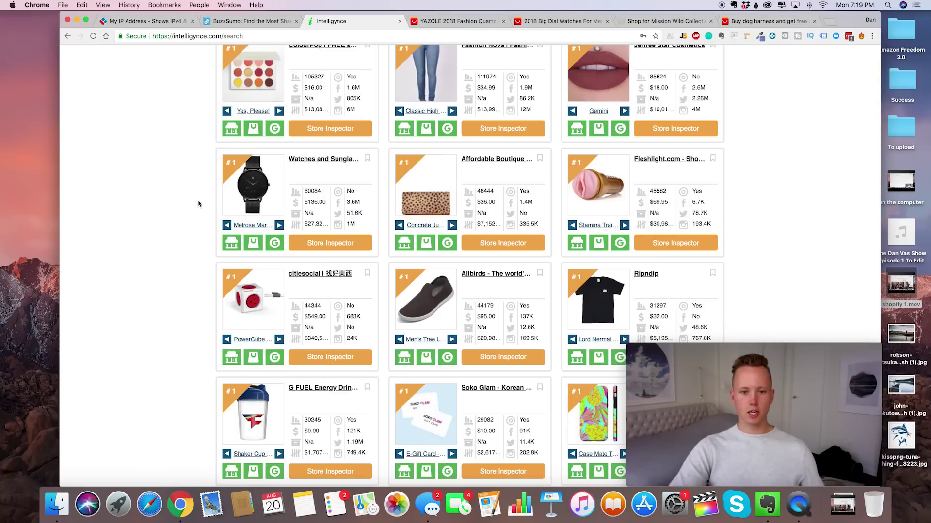
Visit the Soko Glam store from the Intelligynce results and examine its home page, including the skincare and trending sections.
scroll(200, 205, down, 1)
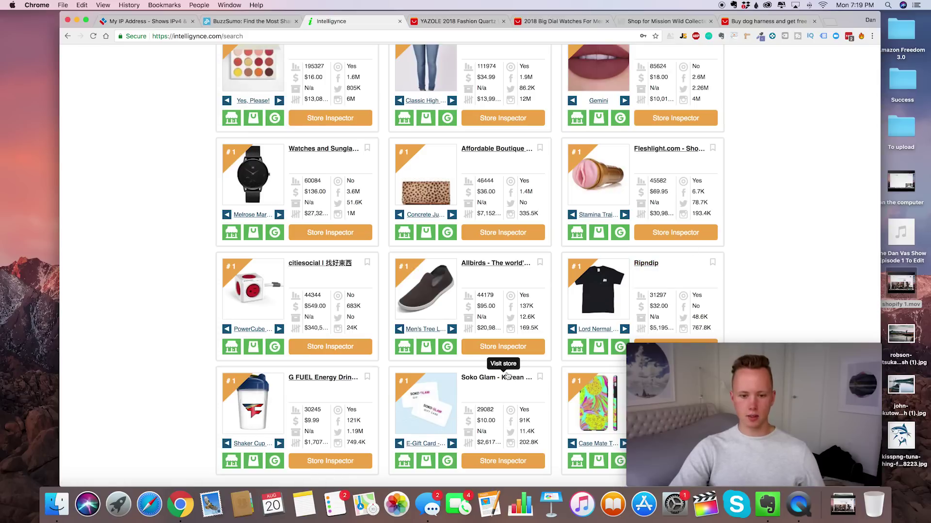
click(506, 377)
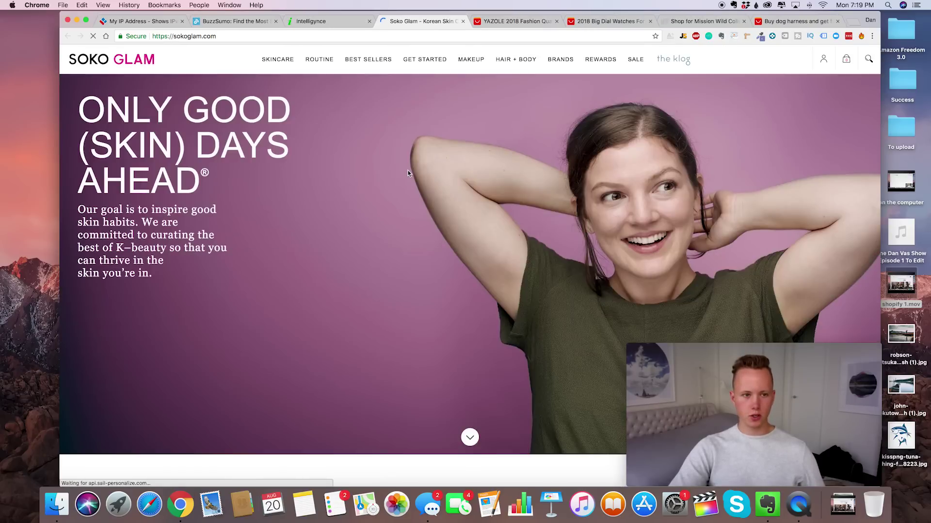
scroll(407, 173, down, 7)
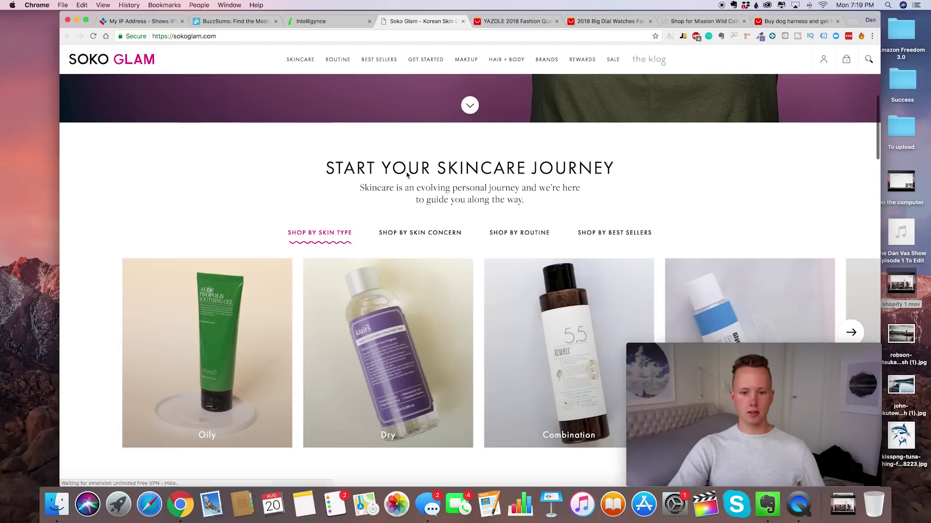
scroll(406, 175, down, 2)
scroll(399, 165, up, 3)
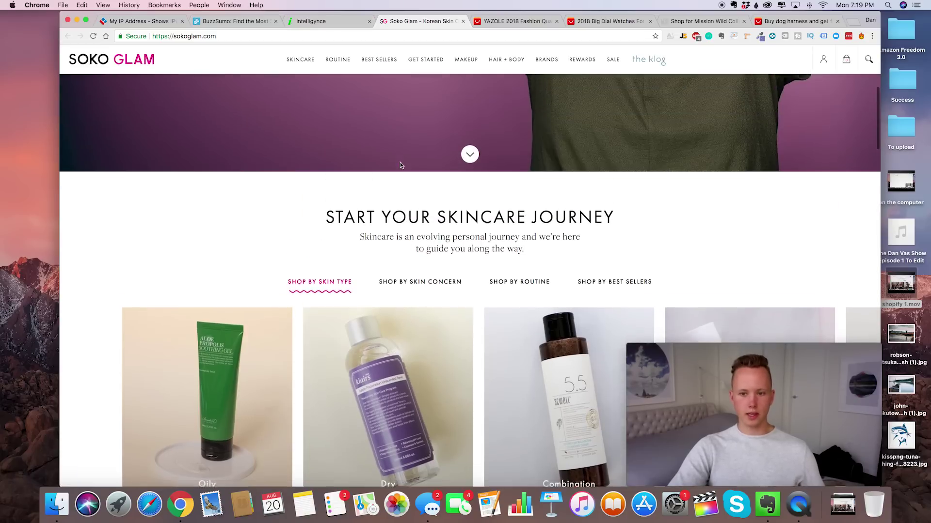
scroll(400, 165, down, 4)
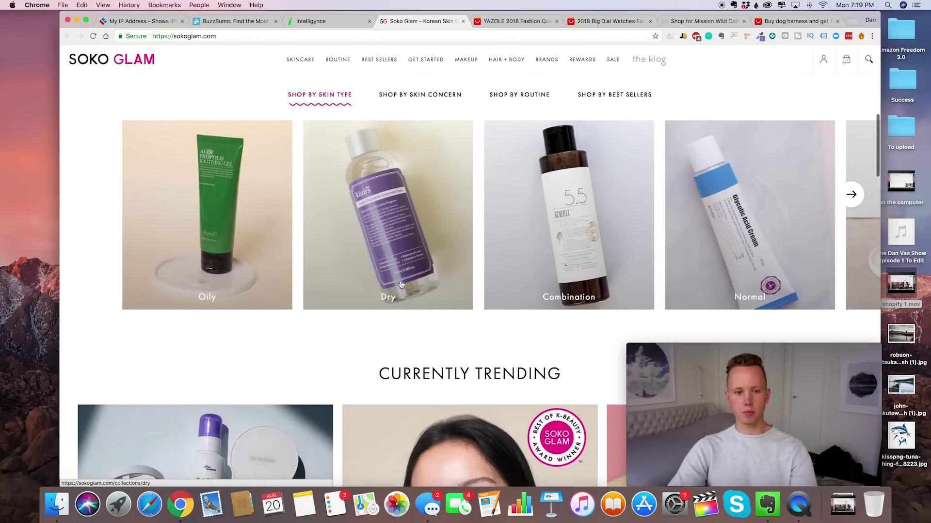
scroll(402, 281, down, 6)
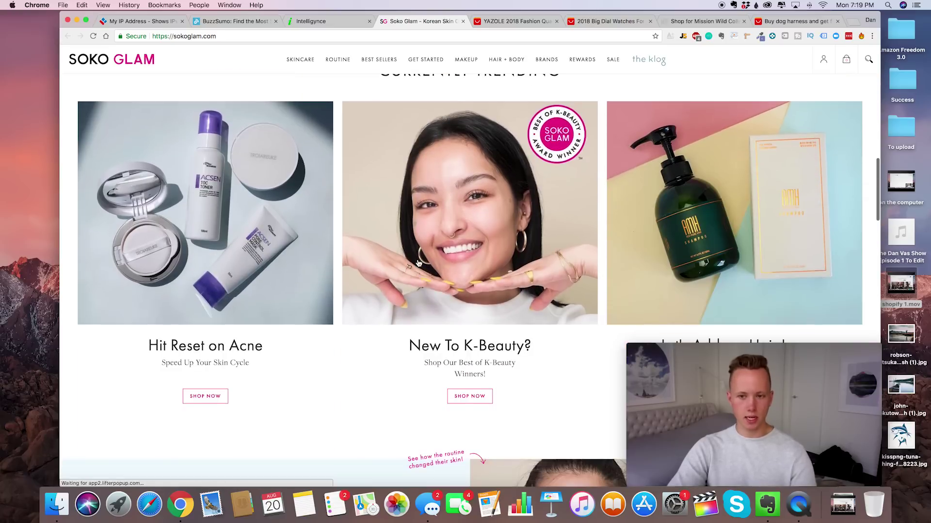
scroll(499, 282, up, 8)
click(606, 308)
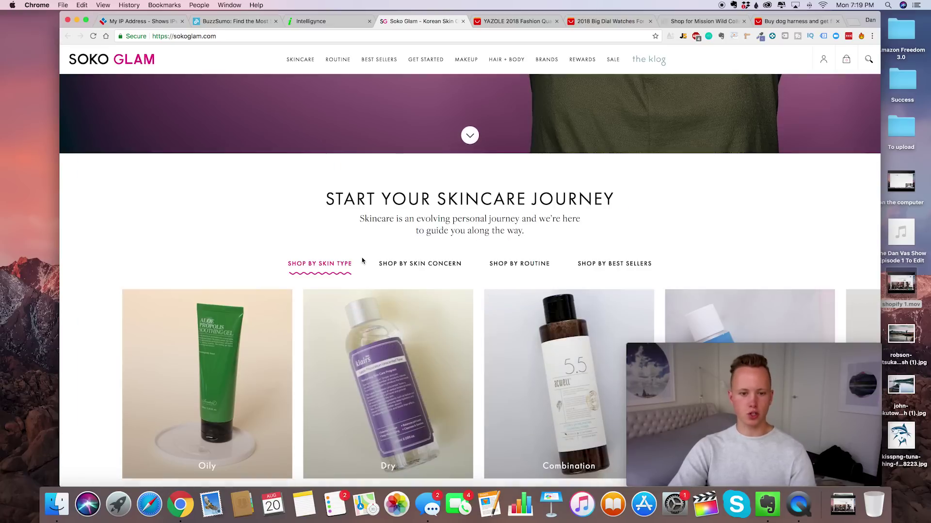
scroll(361, 260, up, 6)
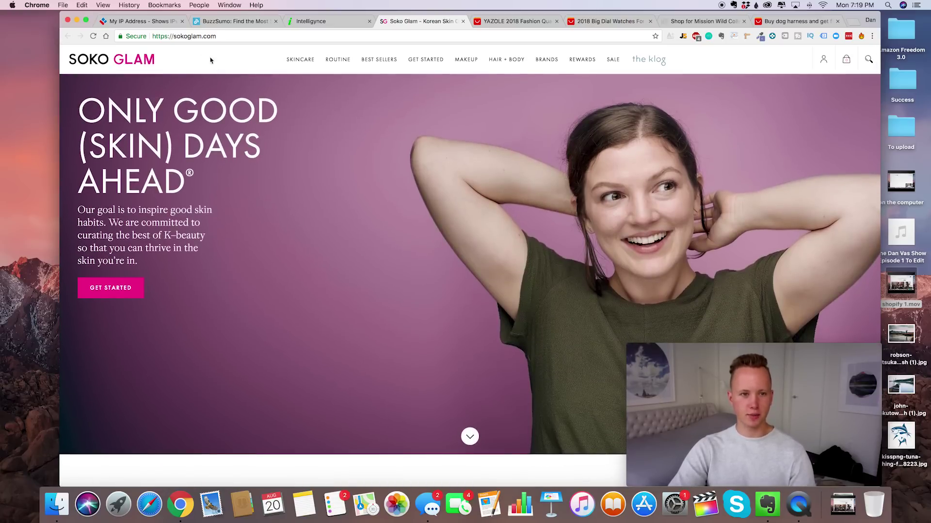
scroll(274, 206, down, 6)
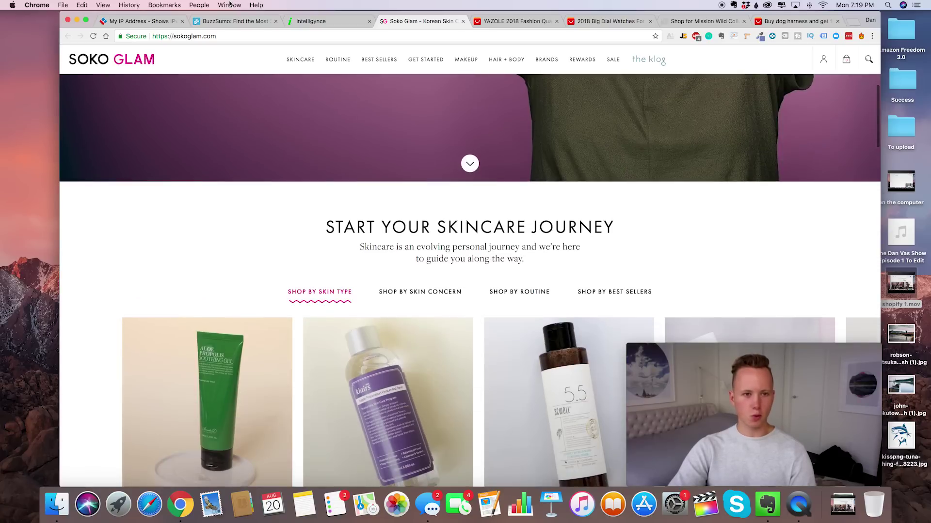
scroll(399, 187, down, 4)
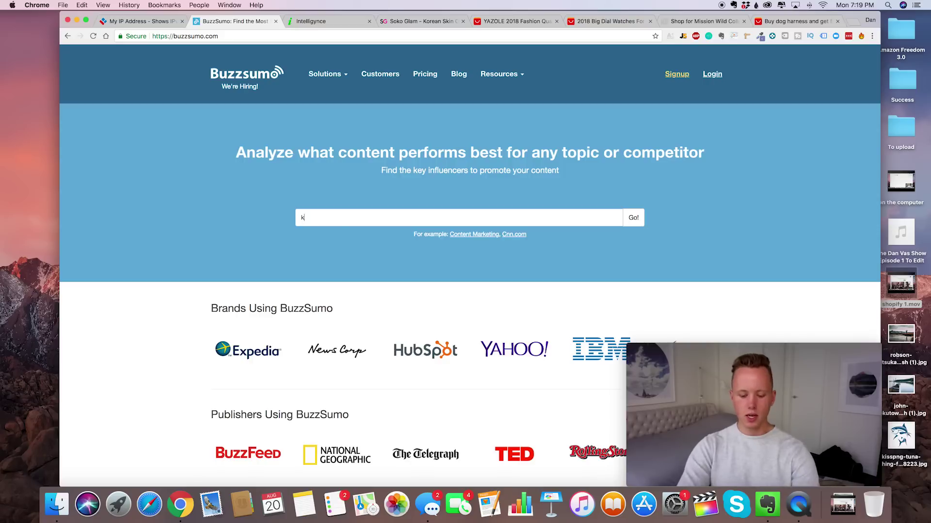
Search BuzzSumo for "korean skin care" and view the most engaging articles from the past year.
text(rean skin ca)
key(Return)
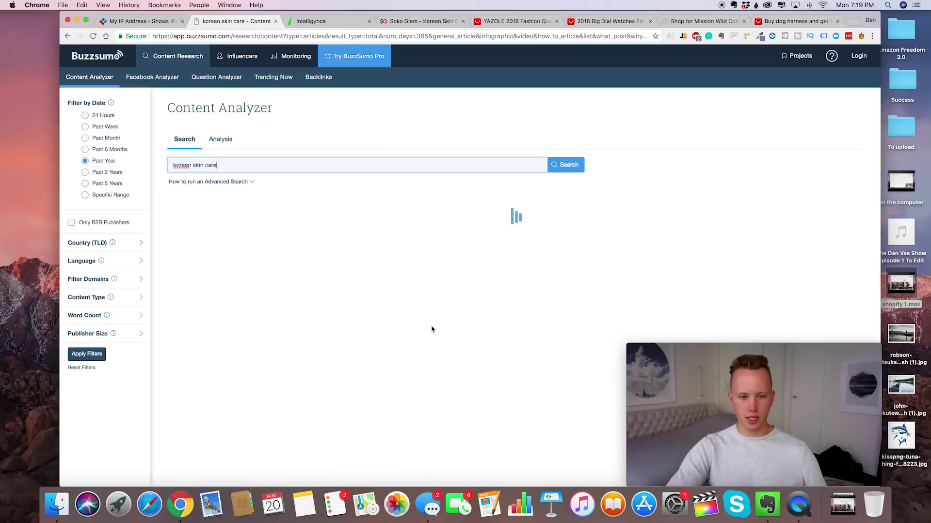
scroll(536, 307, down, 1)
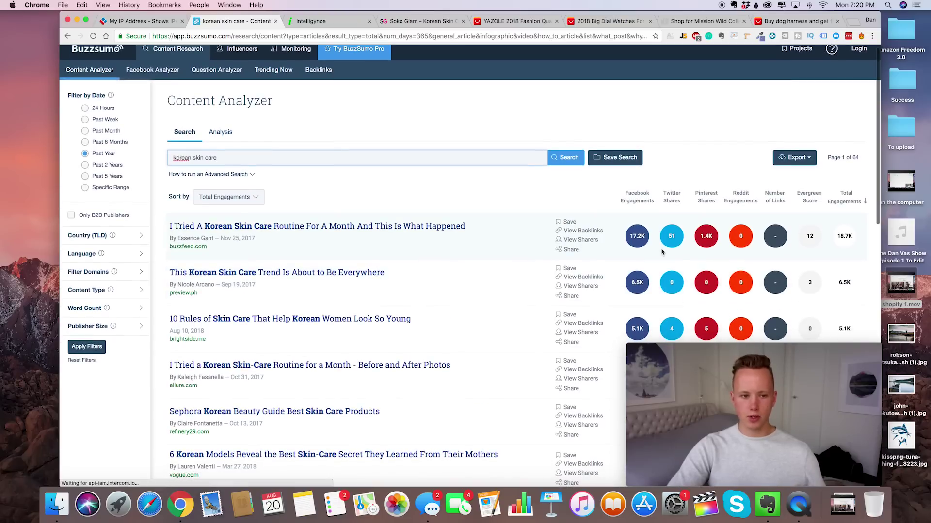
Load Google Trends in place of the BuzzSumo article results and search for "korean skin care".
scroll(626, 297, down, 3)
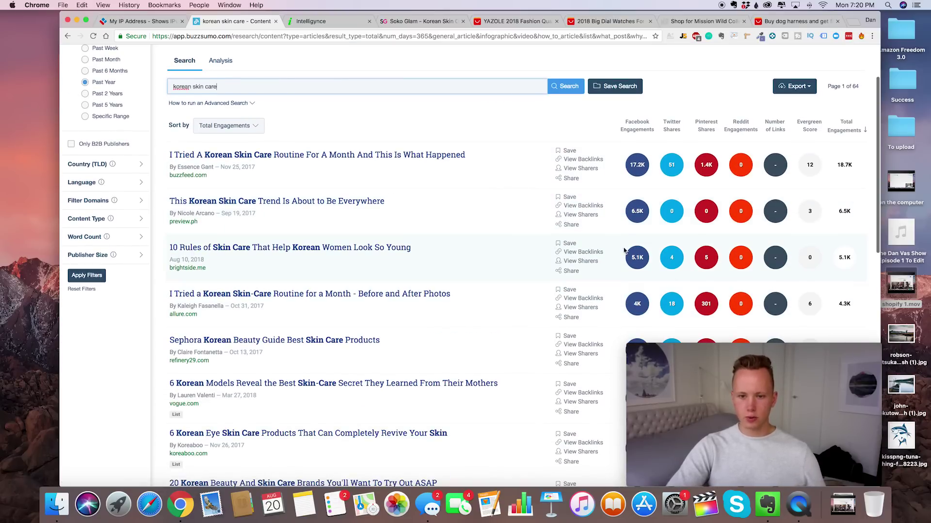
scroll(438, 86, up, 4)
click(296, 37)
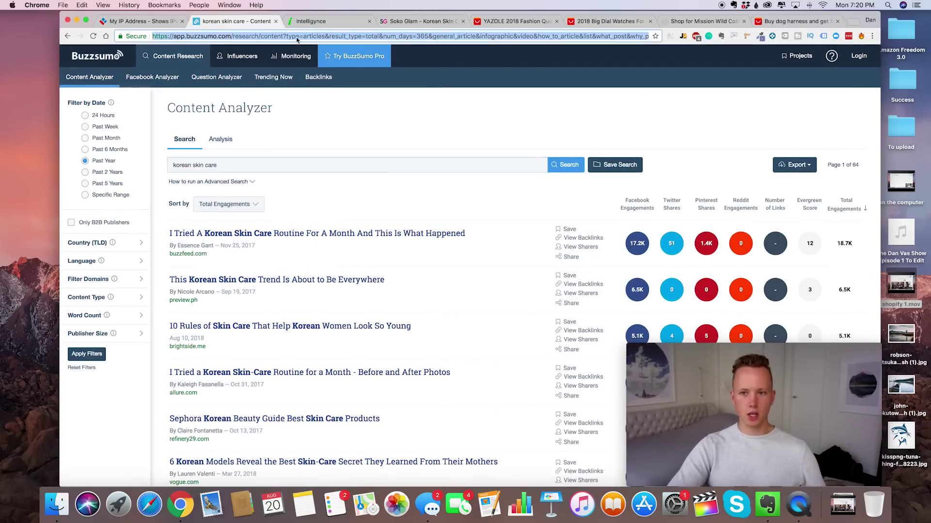
text(trends)
key(Return)
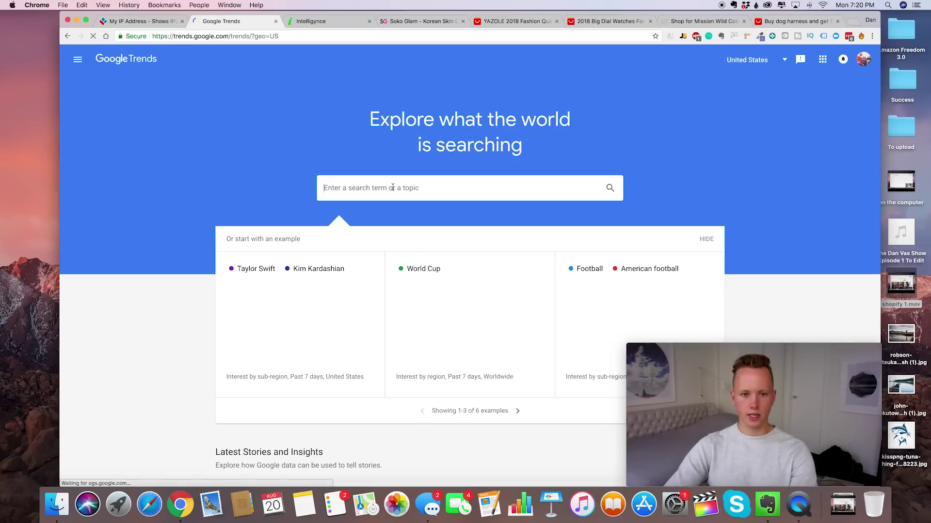
text(korean skin care)
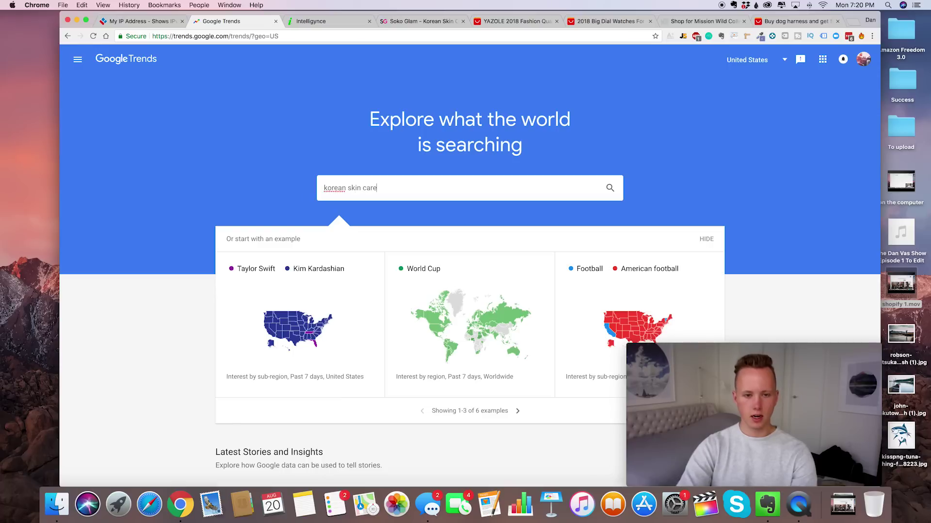
key(Return)
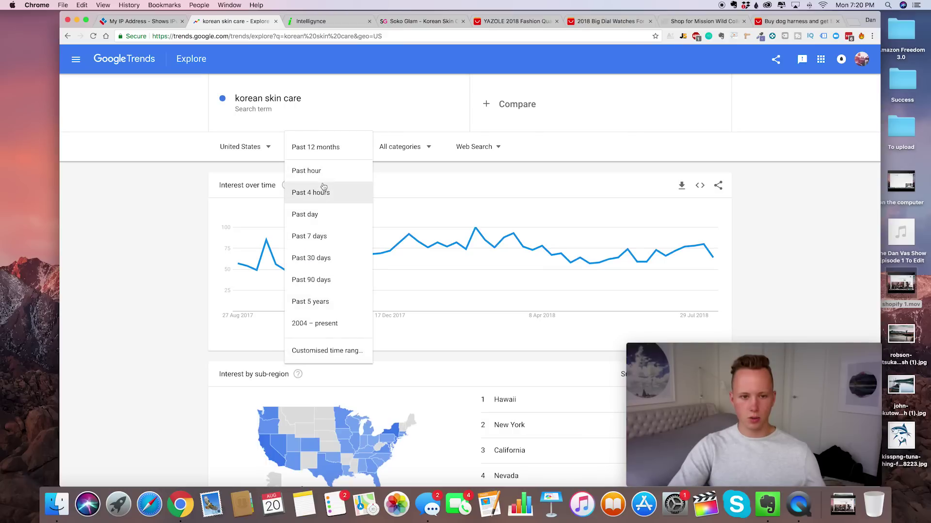
Set the trend's time range to the past 5 years and examine its interest over time, sub-regions and related queries.
click(341, 301)
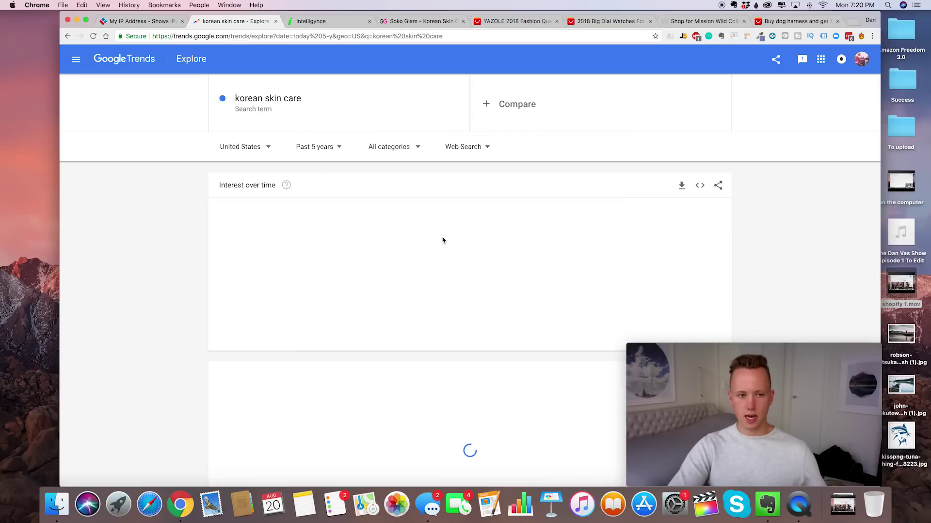
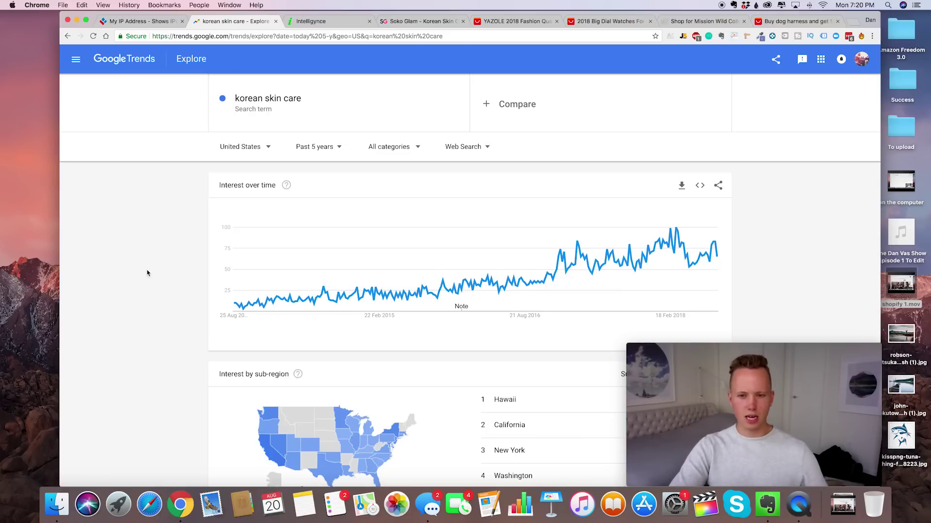
scroll(148, 273, down, 5)
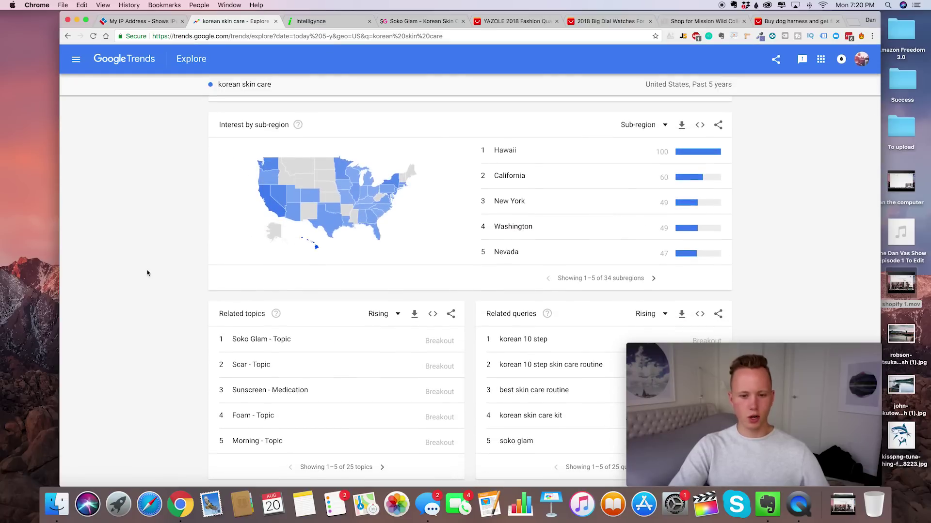
scroll(148, 271, up, 5)
scroll(182, 252, down, 5)
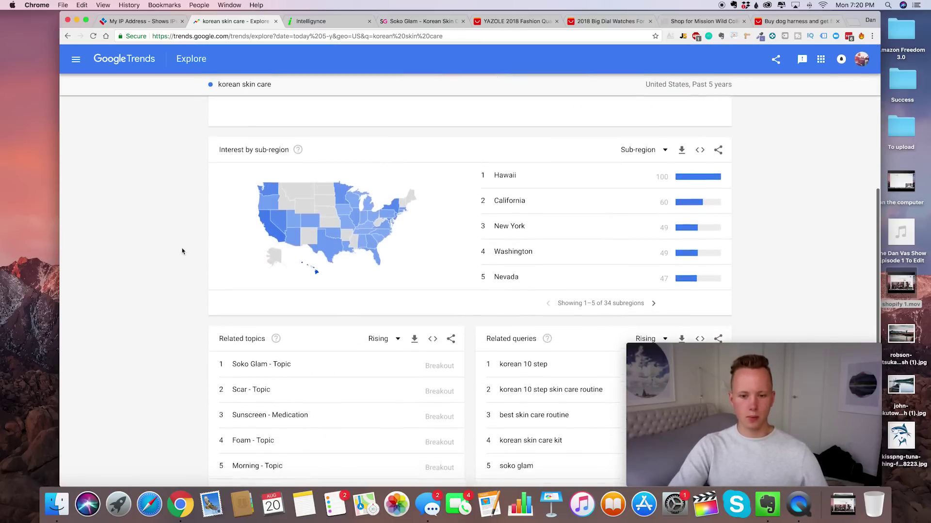
scroll(182, 251, down, 1)
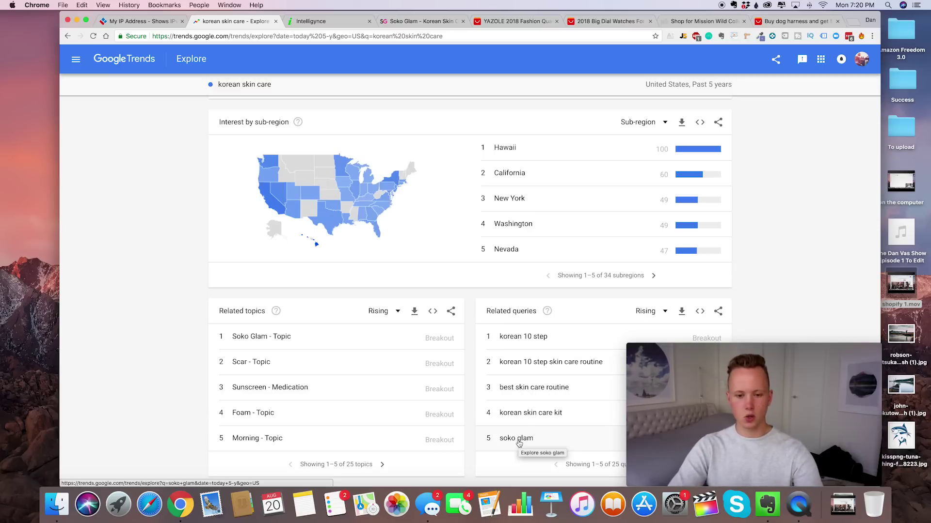
scroll(165, 231, up, 5)
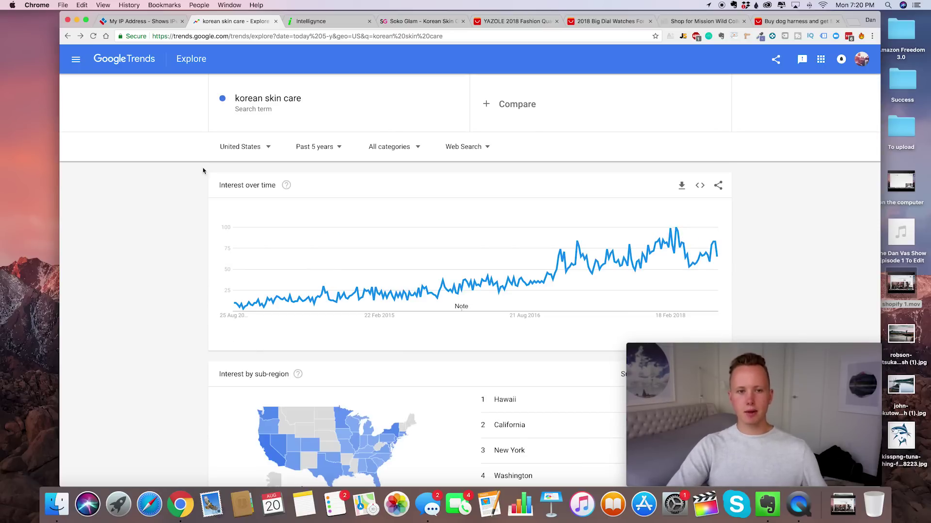
Load the Pinterest home feed in place of the Google Trends results.
click(340, 38)
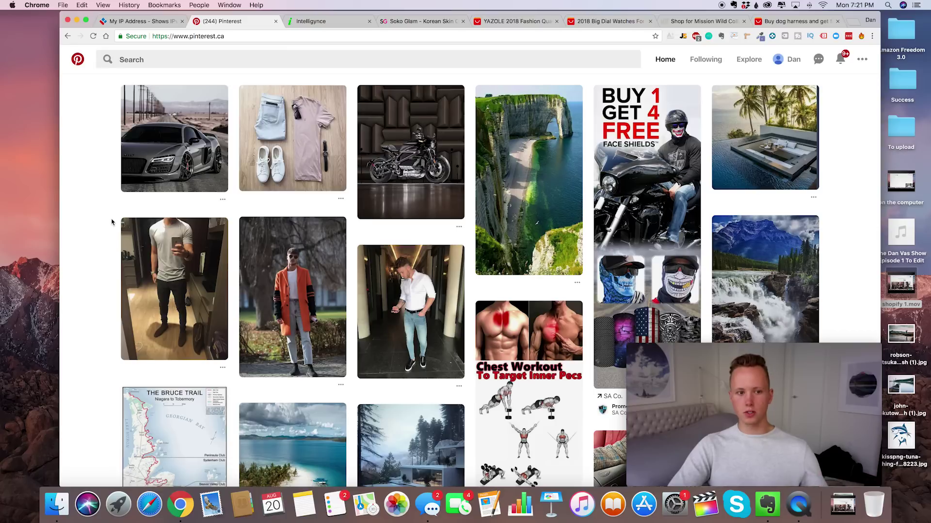
mouse_move(118, 238)
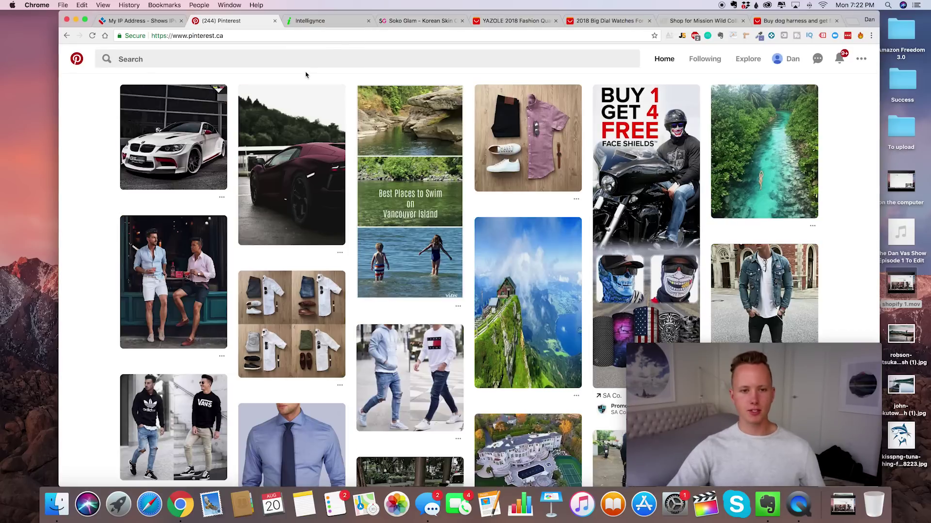
Browse the second page of Intelligynce stores and view the ThirdLove bra store in a new tab.
click(324, 25)
scroll(356, 203, down, 6)
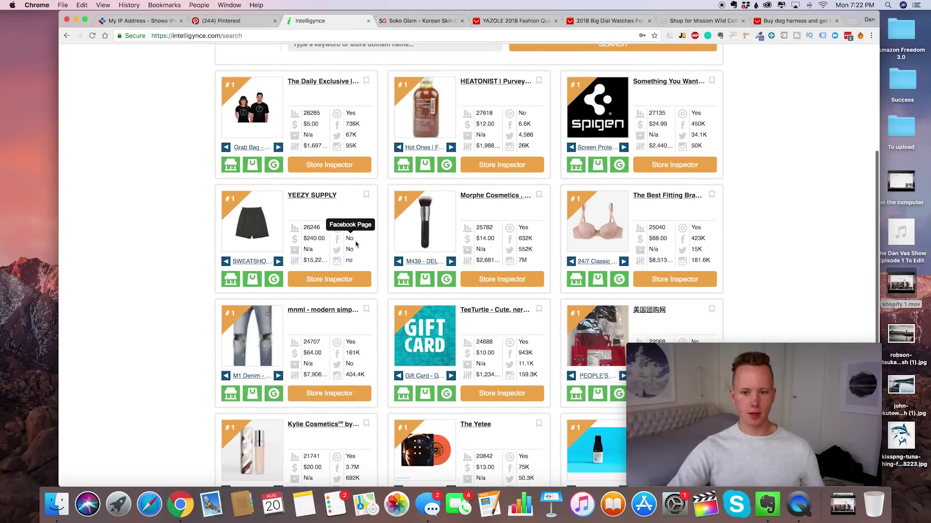
scroll(670, 102, up, 1)
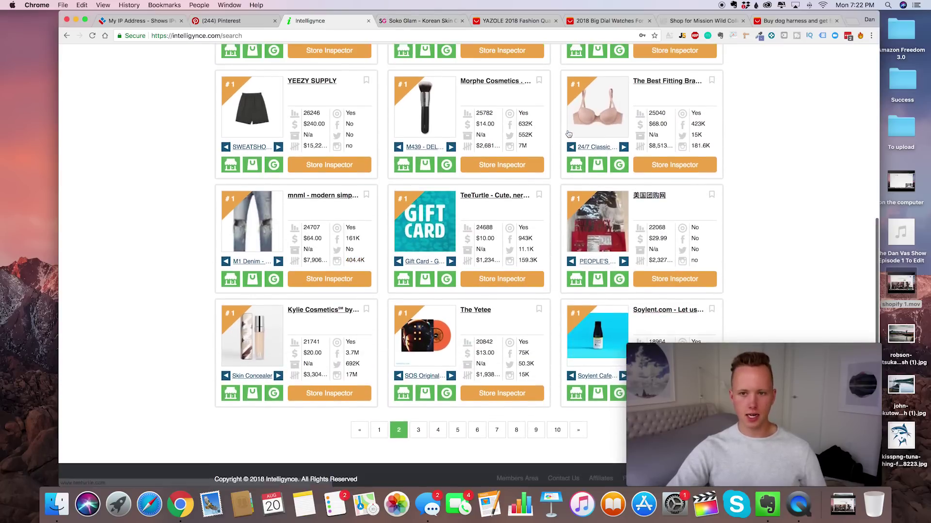
right_click(668, 90)
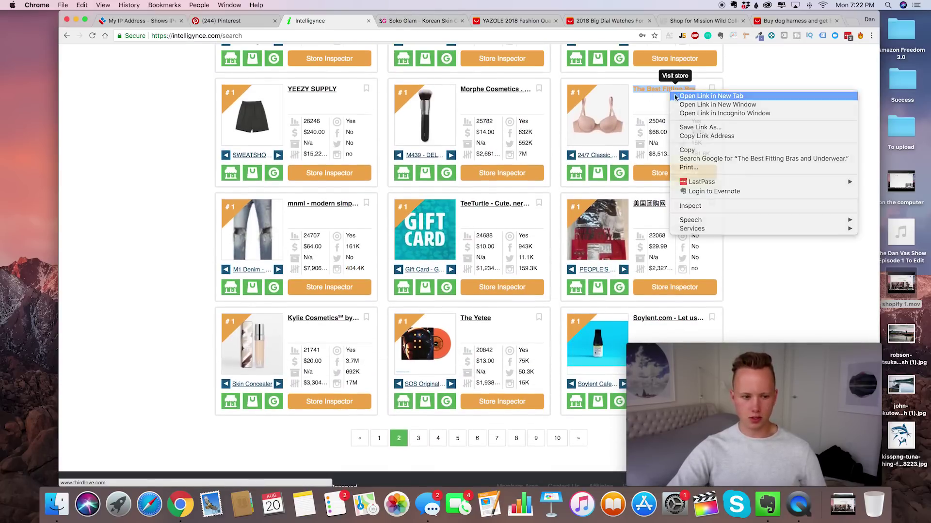
click(678, 94)
click(374, 20)
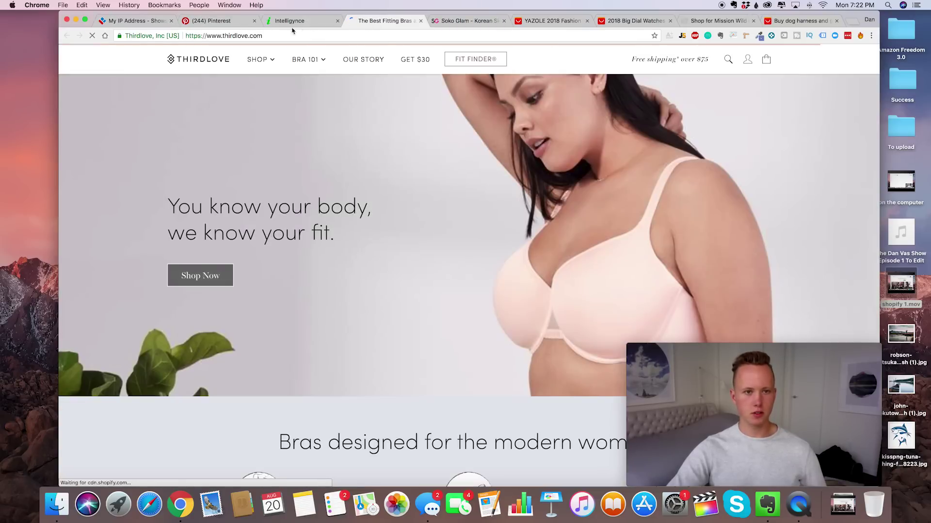
Go to page 3 of the Intelligynce results and open the EnChroma store in a new tab.
click(293, 21)
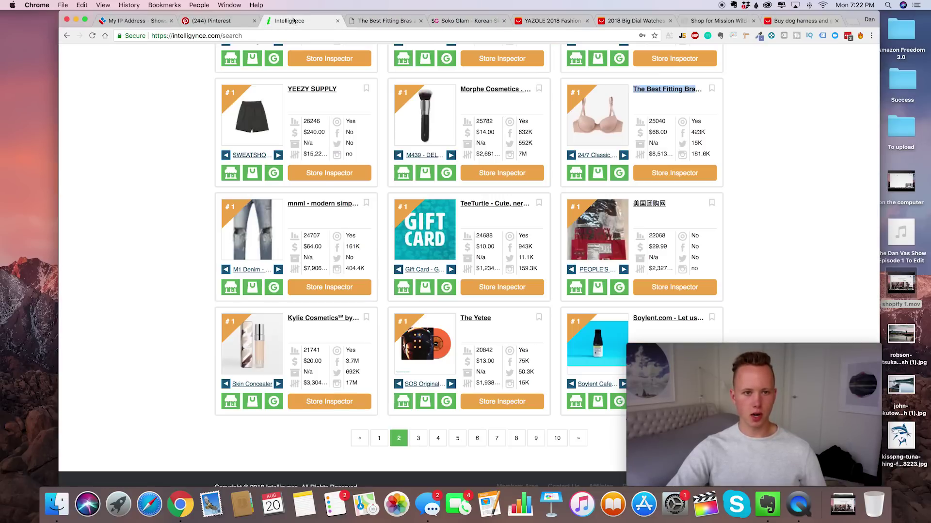
click(418, 439)
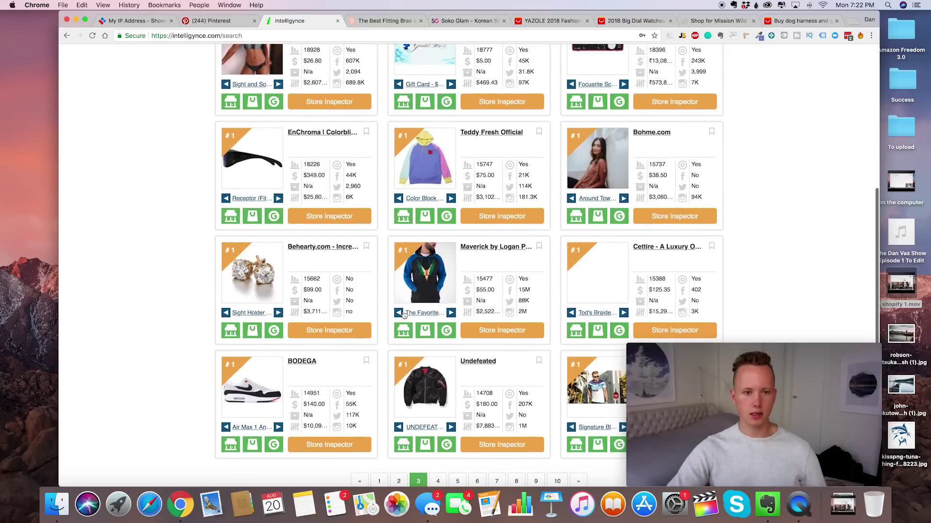
right_click(347, 297)
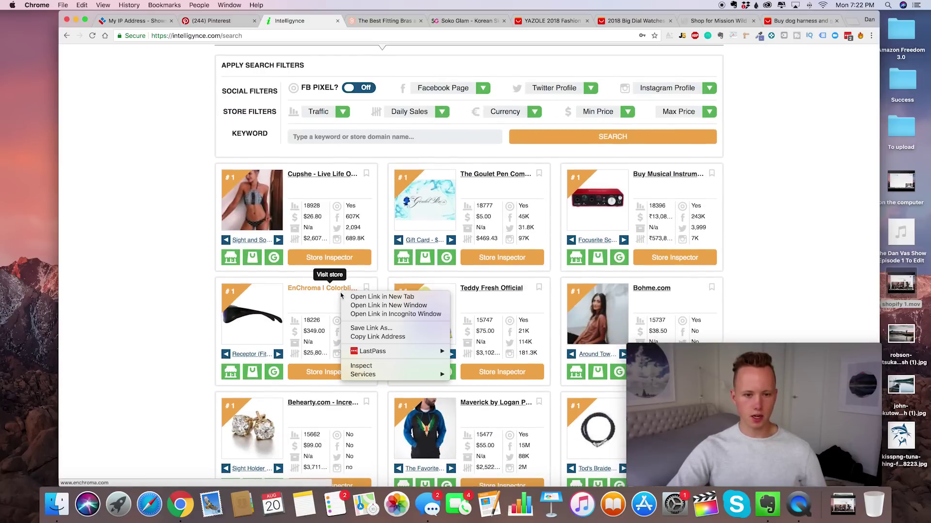
click(368, 296)
click(425, 18)
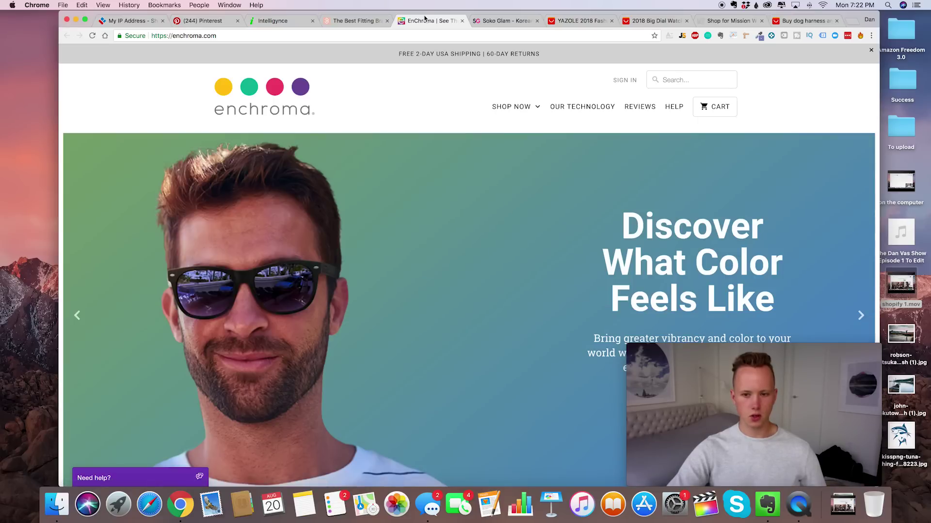
Examine EnChroma's home page down to the featured styles and location map, and dismiss the $20 off promotion.
scroll(473, 338, down, 2)
scroll(473, 338, up, 2)
scroll(473, 340, down, 4)
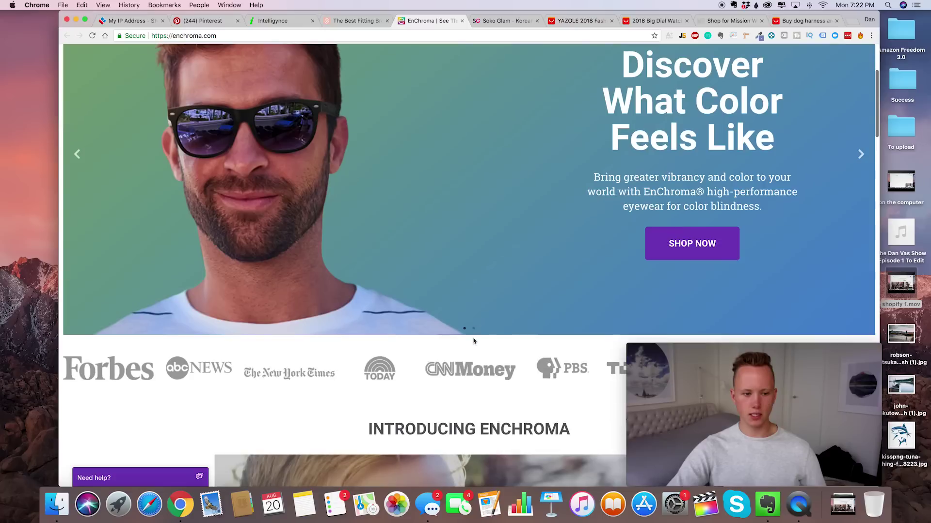
scroll(273, 342, down, 4)
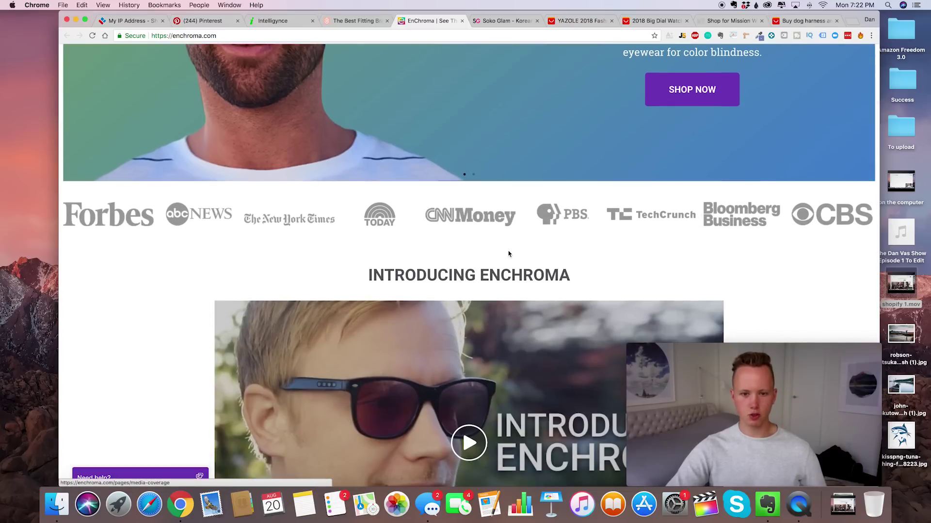
scroll(507, 252, down, 15)
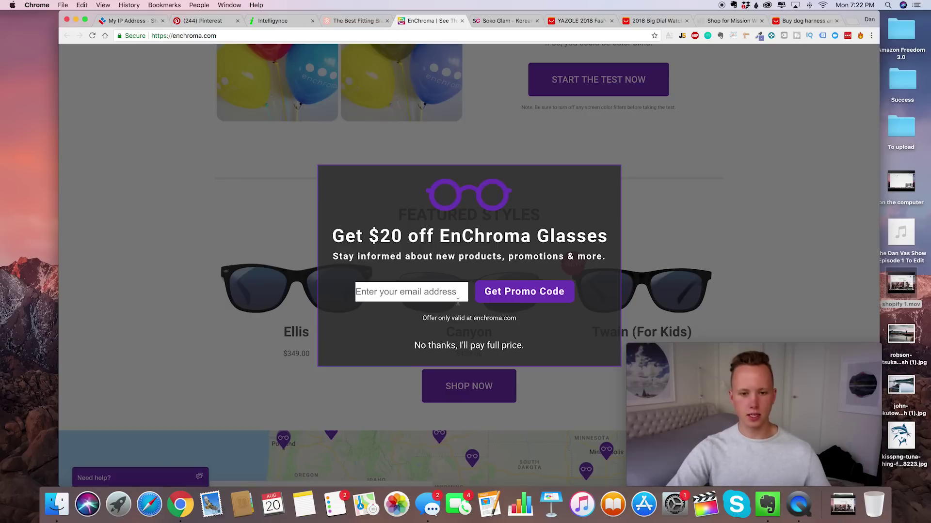
scroll(444, 326, down, 4)
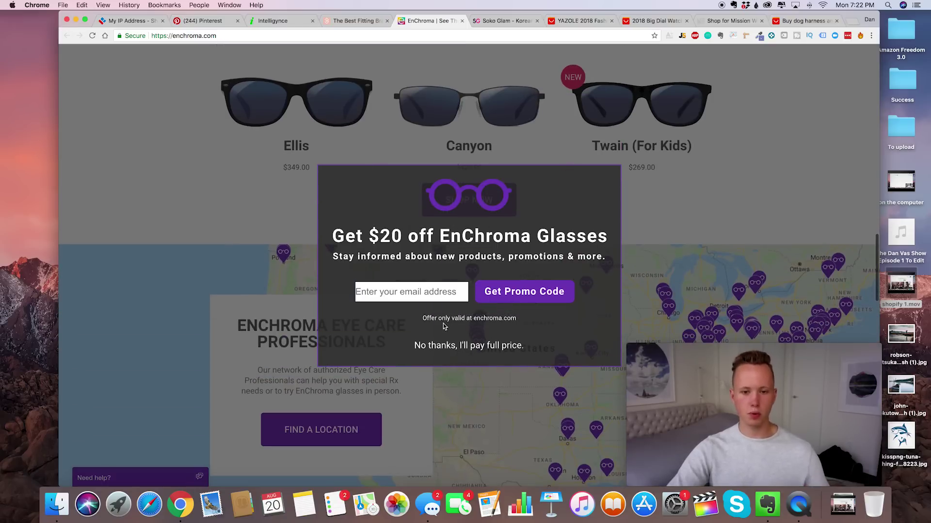
scroll(424, 283, down, 1)
click(670, 193)
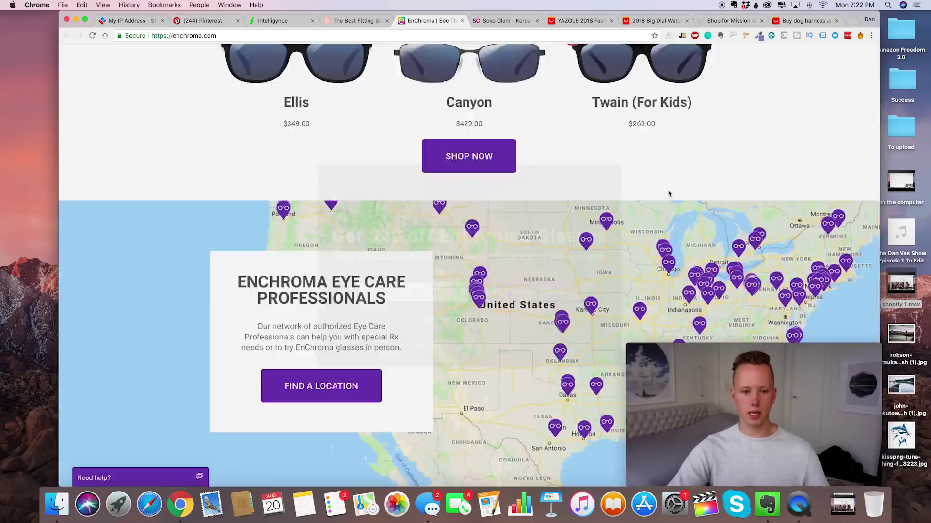
Return to the Intelligynce results, look over the first page of stores and go to page 8.
click(273, 22)
scroll(382, 257, down, 3)
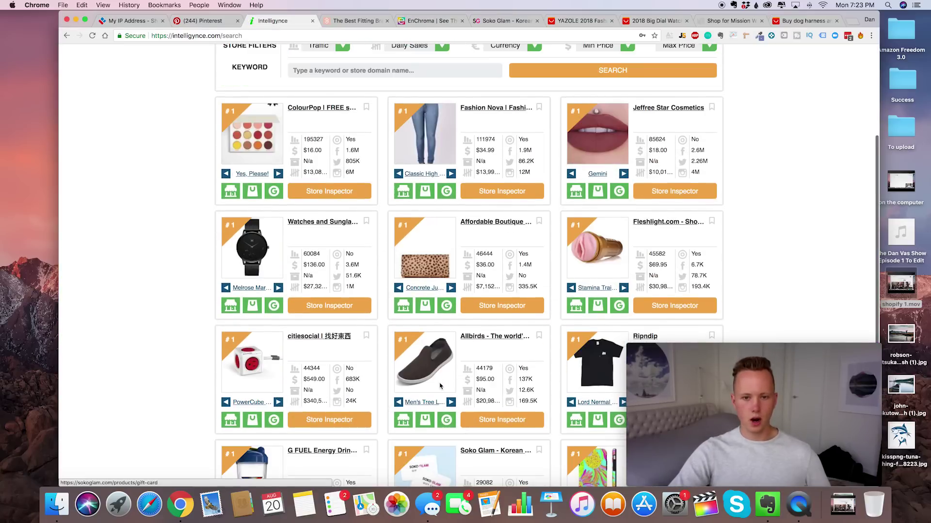
scroll(440, 386, down, 3)
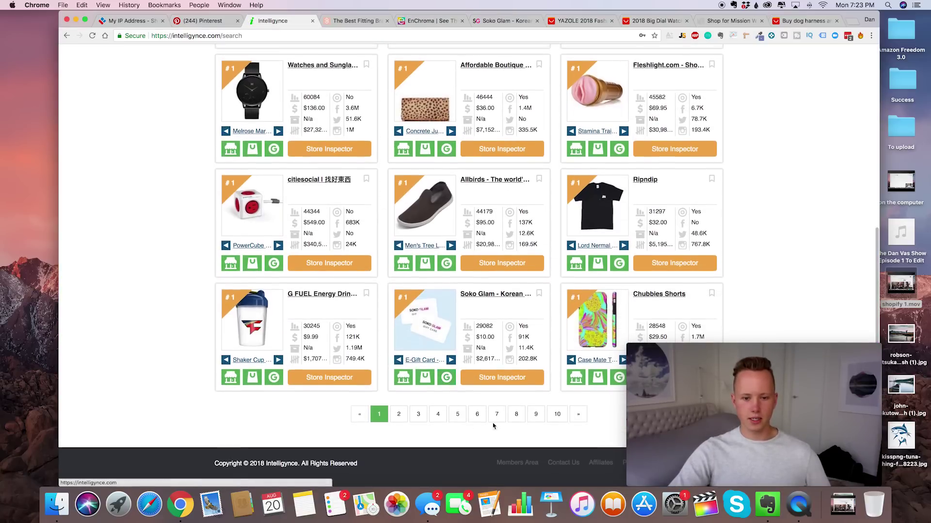
click(516, 414)
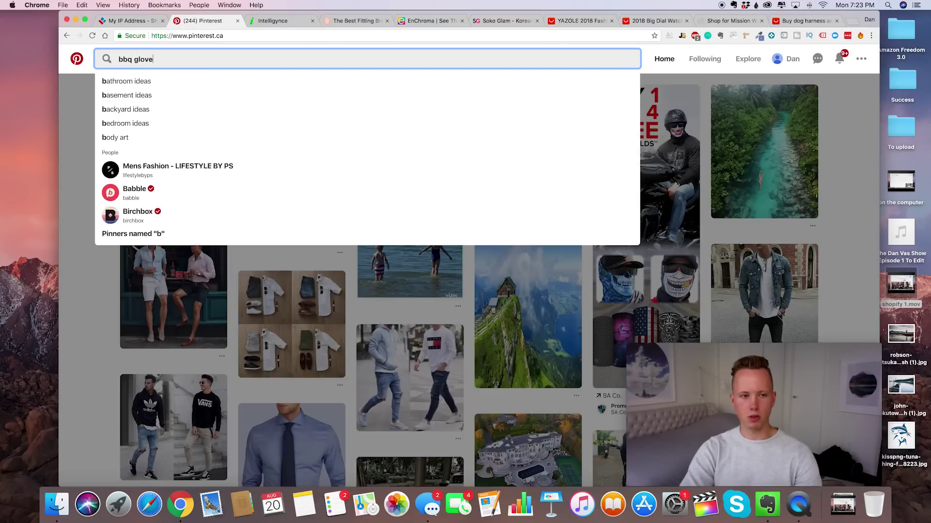
Search Pinterest for "bbq gloves" and look over the resulting pins.
text(es)
key(Return)
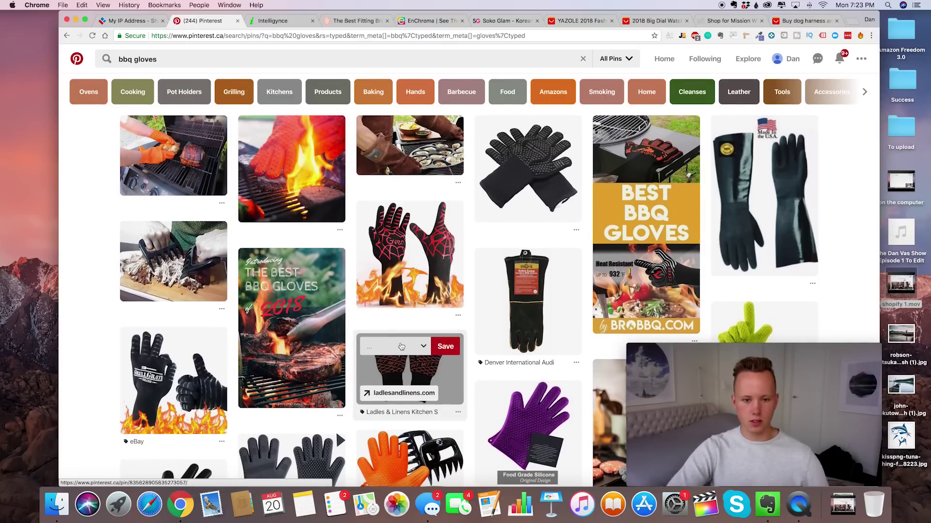
scroll(383, 233, down, 3)
scroll(383, 233, up, 2)
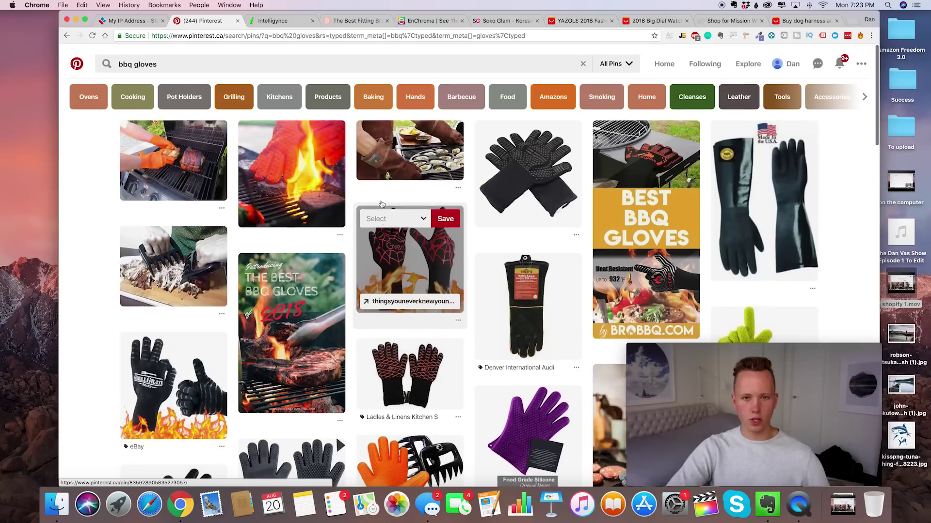
Load AliExpress in place of the ThirdLove store and search for "bbq gloves".
click(359, 22)
key(super+l)
text(ali)
key(Return)
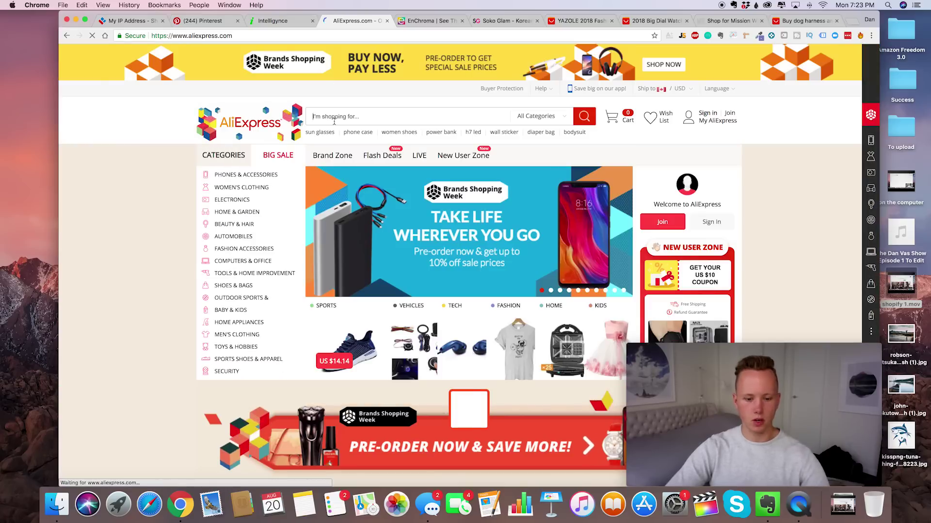
click(335, 118)
text(bbq gloves)
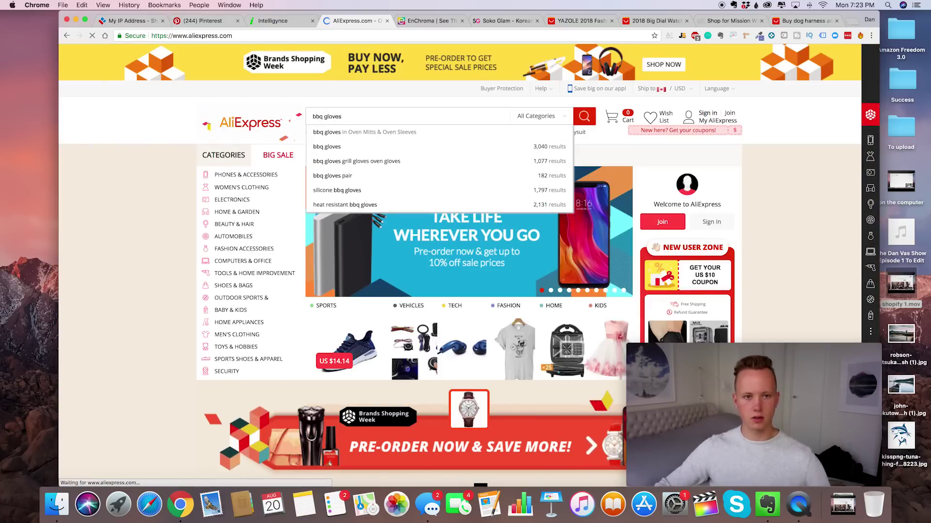
key(Return)
Compare the prices and order numbers of the bbq gloves listings.
scroll(425, 237, down, 5)
scroll(424, 237, down, 2)
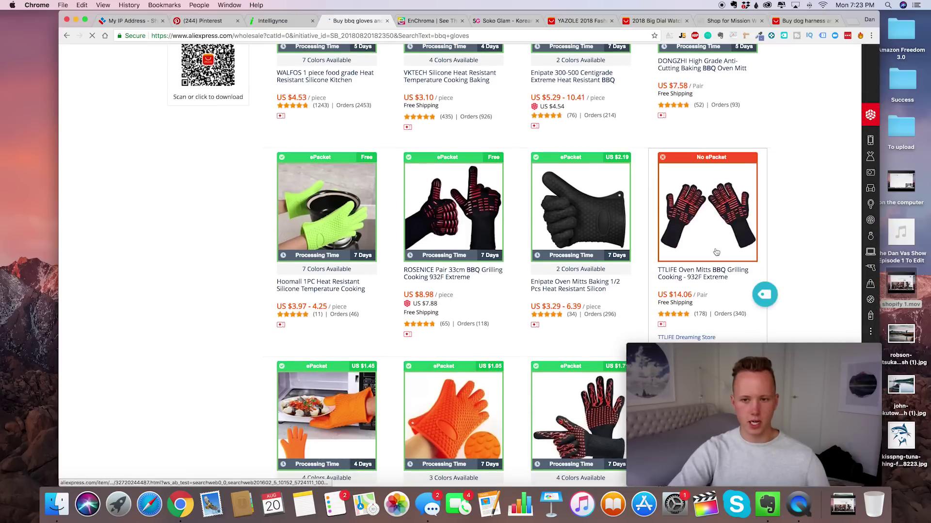
scroll(455, 243, up, 2)
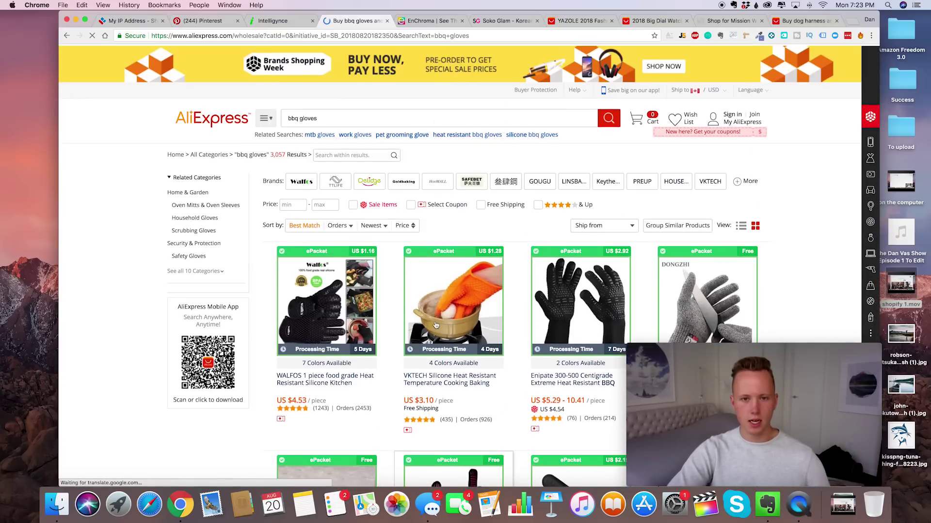
Look over more of the AliExpress bbq gloves listings and search Google for "google shopping" in the same browser tab.
scroll(385, 377, down, 10)
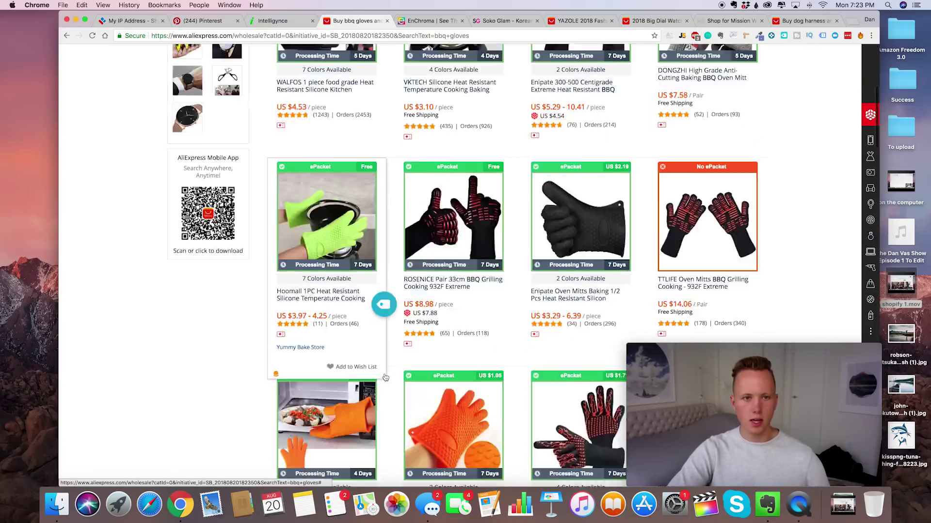
scroll(386, 377, up, 3)
click(280, 36)
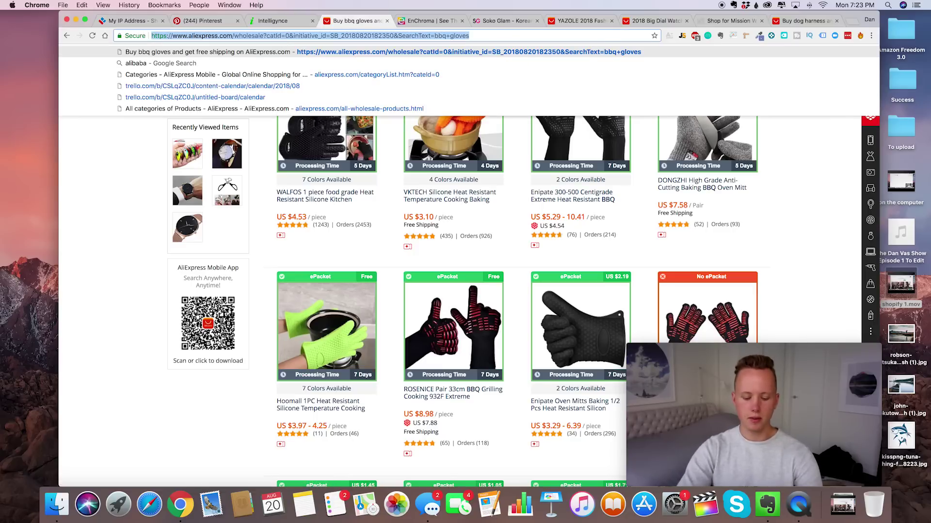
text(google shopping)
key(Return)
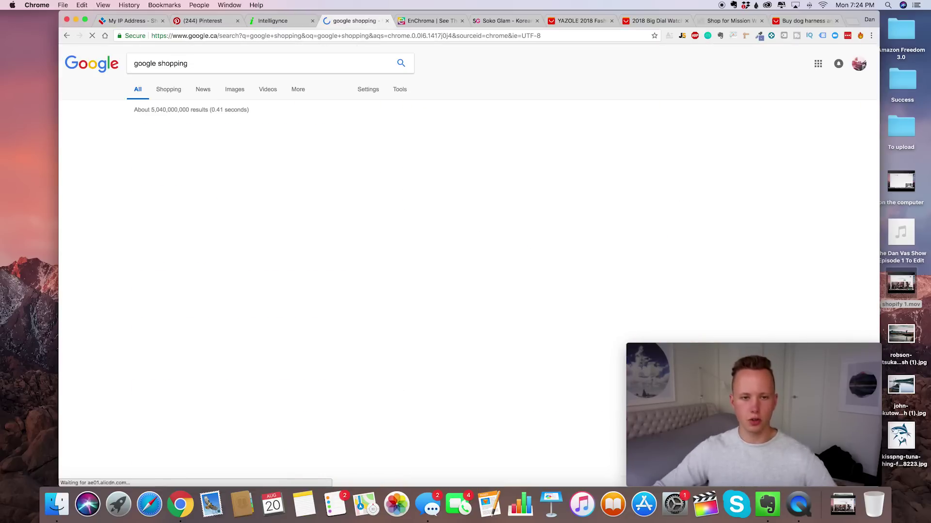
Open the Google Shopping site from the results and search it for "bbq gloves".
click(182, 192)
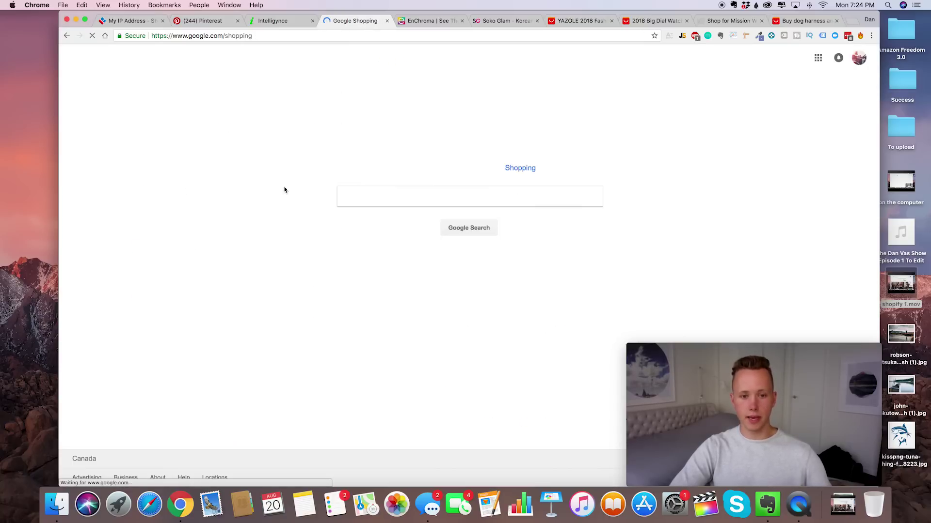
text(bbq gloves)
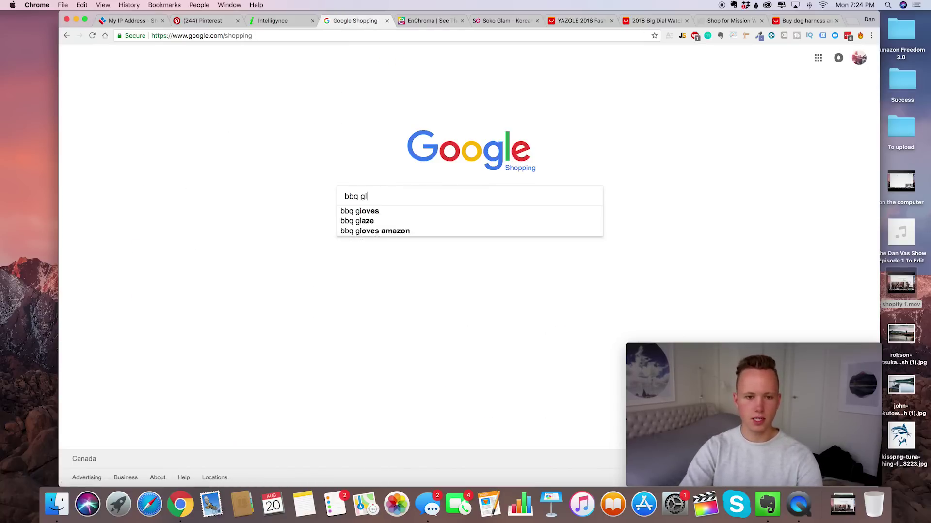
key(Return)
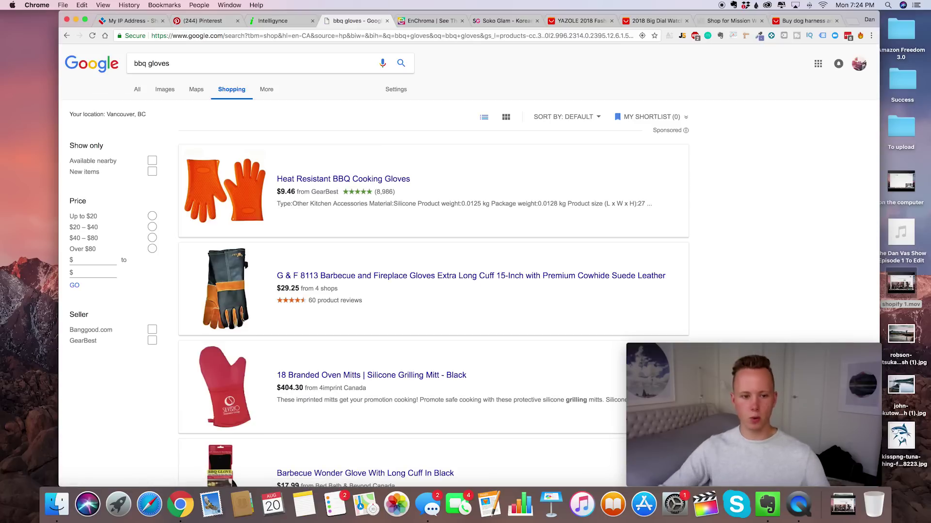
Compare the prices of the bbq gloves on Google Shopping, checking the Newchic 932°F heat resistant pair.
scroll(386, 388, down, 10)
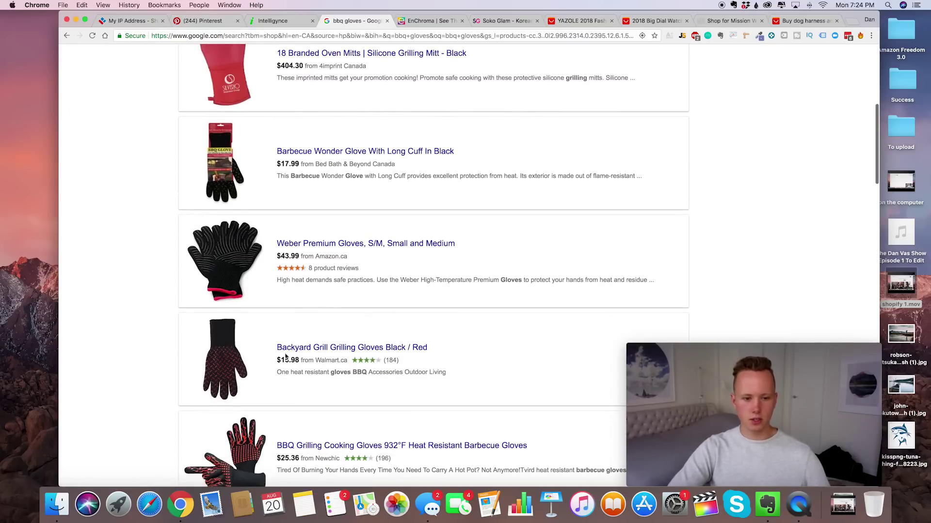
scroll(321, 326, down, 2)
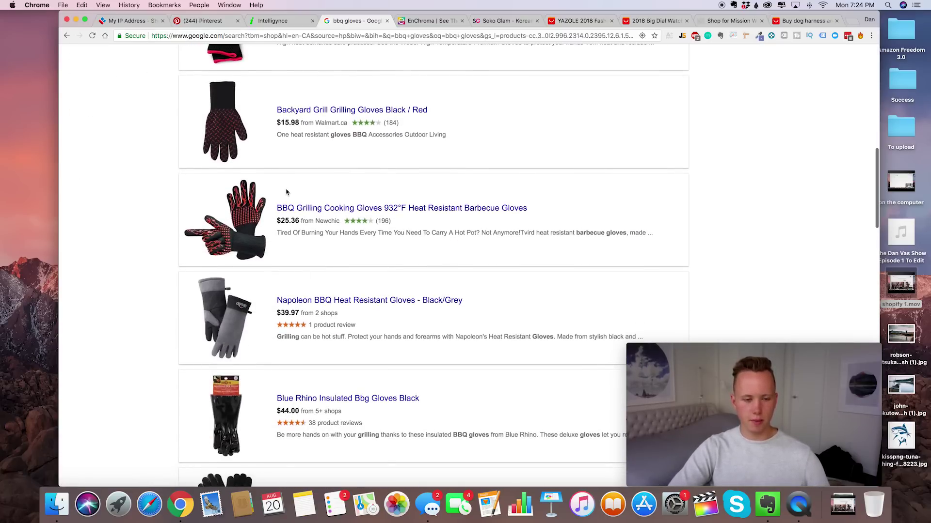
triple_click(289, 222)
scroll(291, 359, down, 6)
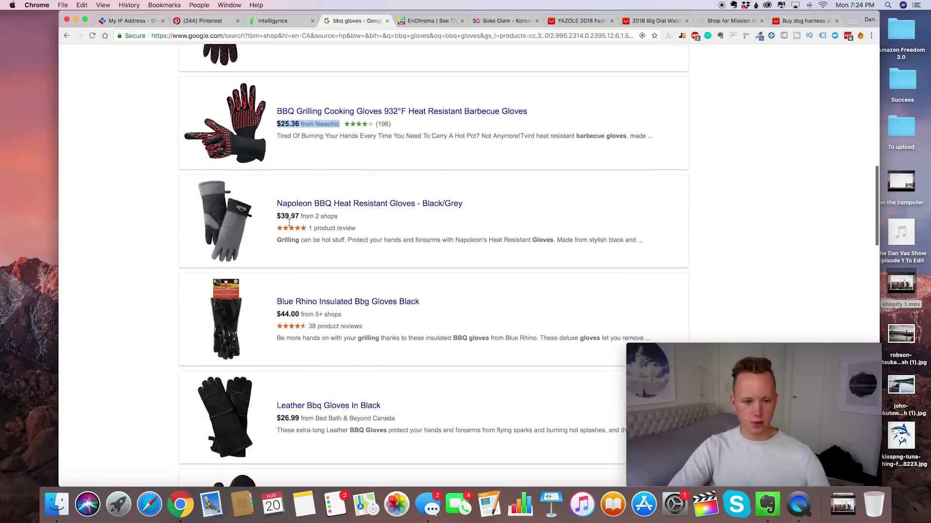
scroll(291, 362, up, 8)
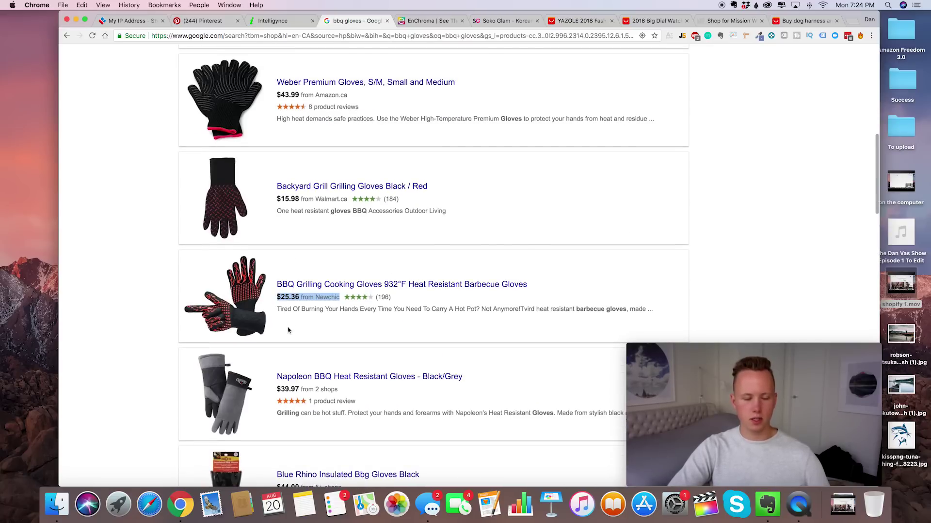
click(299, 304)
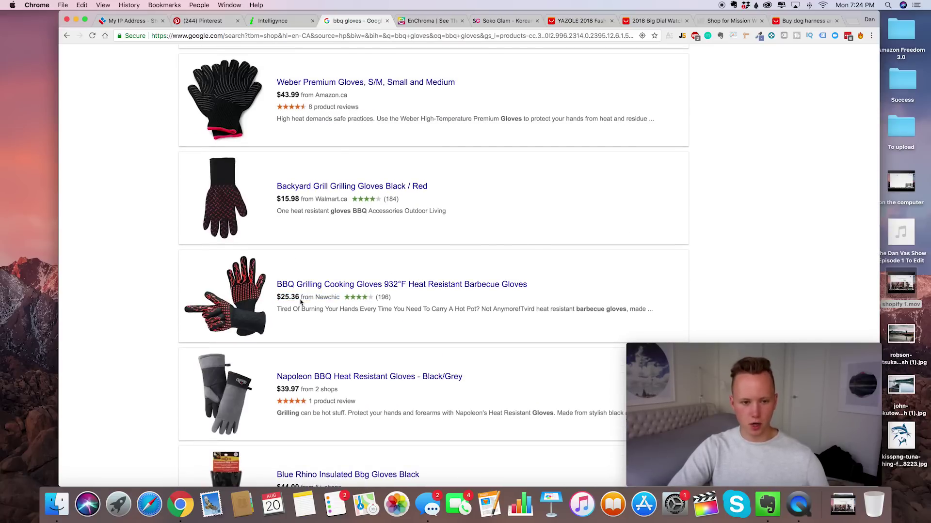
Load ebay.com in place of the Google Shopping results and search it for "bbq gloves".
click(361, 37)
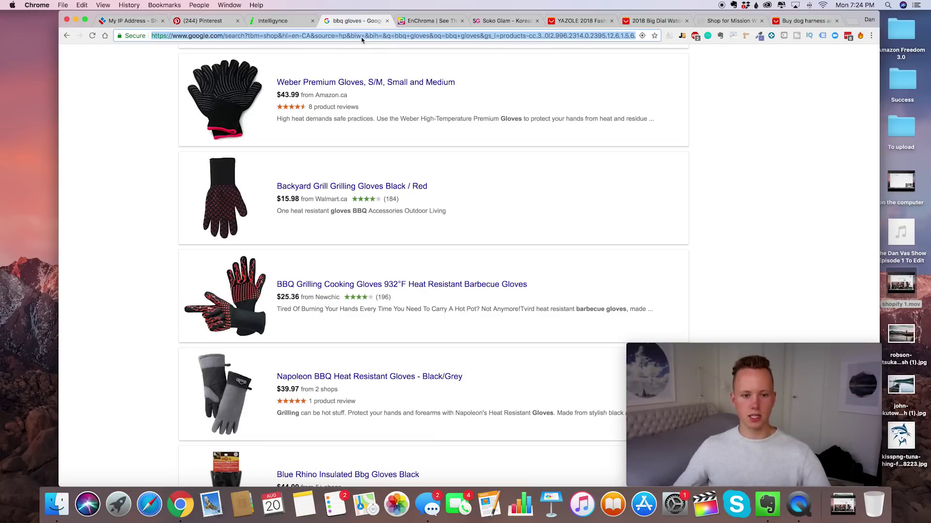
text(ebay.com)
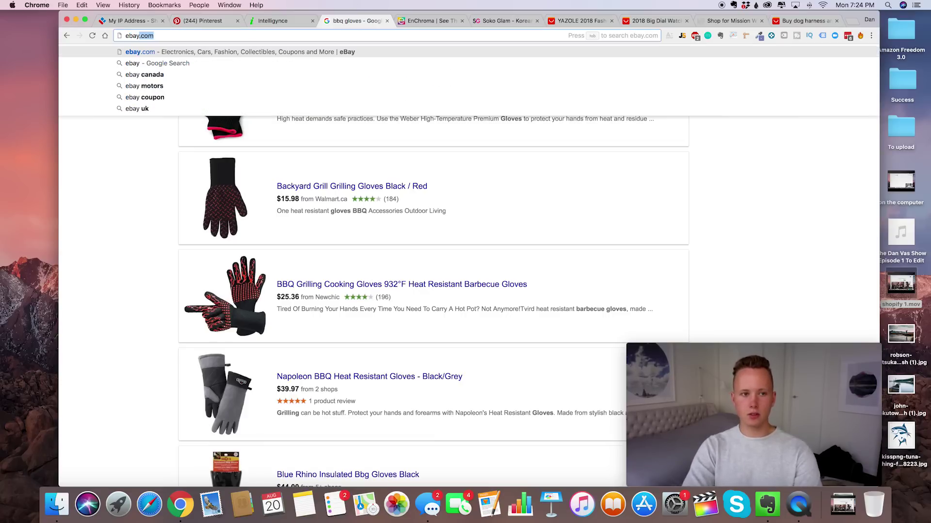
key(Return)
click(383, 72)
text(bbq gloves)
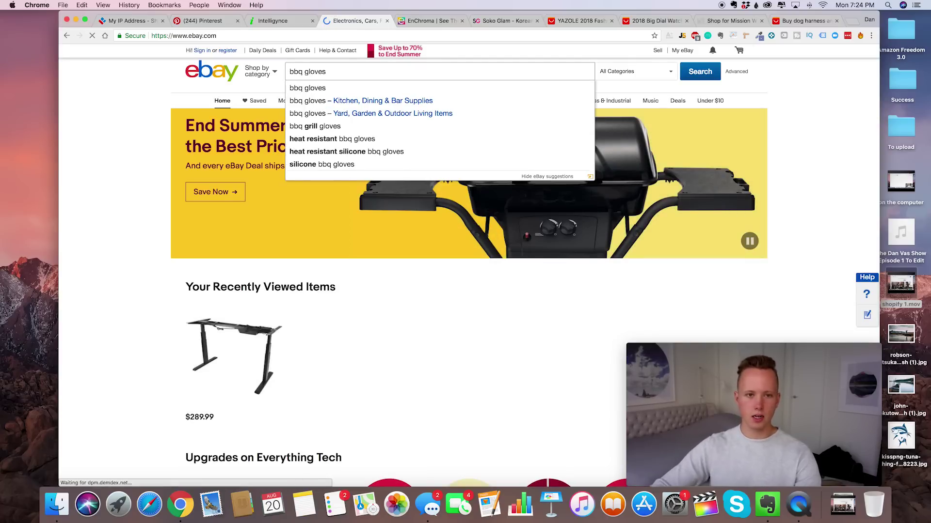
key(Return)
Examine the eBay bbq gloves listings for their prices, shipping origins and sold quantities.
scroll(425, 312, down, 3)
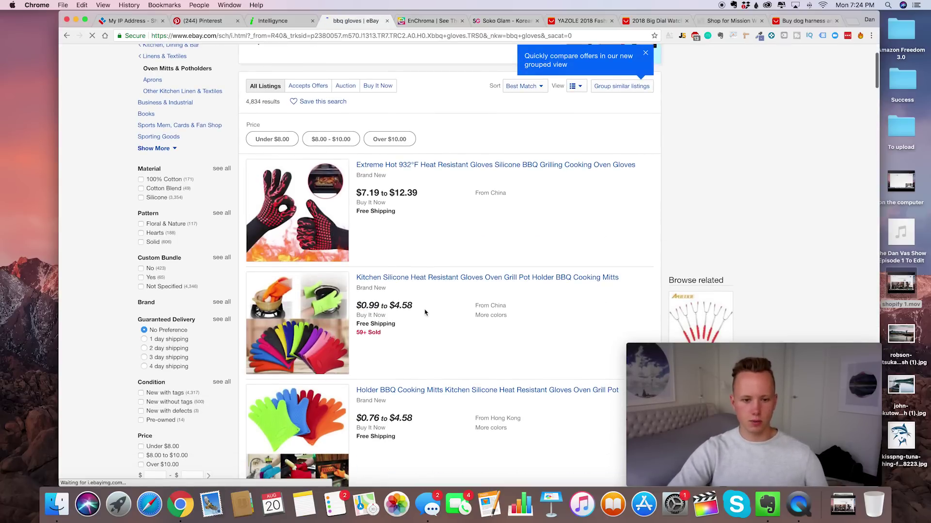
scroll(425, 312, down, 3)
scroll(376, 291, down, 4)
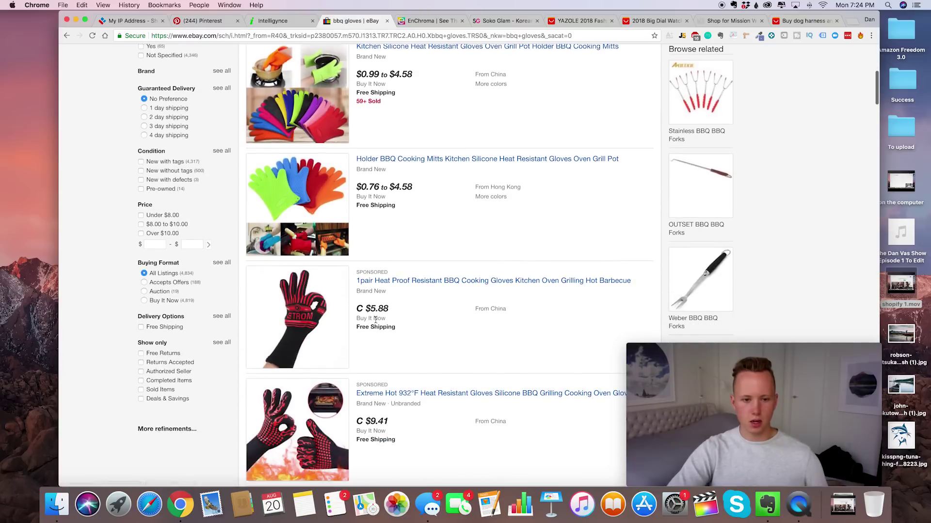
scroll(376, 320, down, 5)
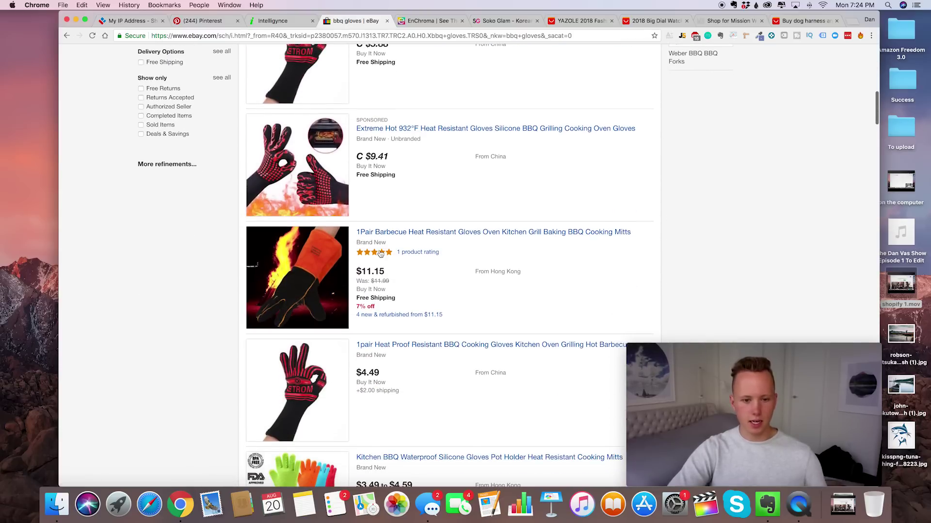
scroll(380, 253, down, 5)
scroll(352, 181, up, 3)
scroll(402, 272, down, 7)
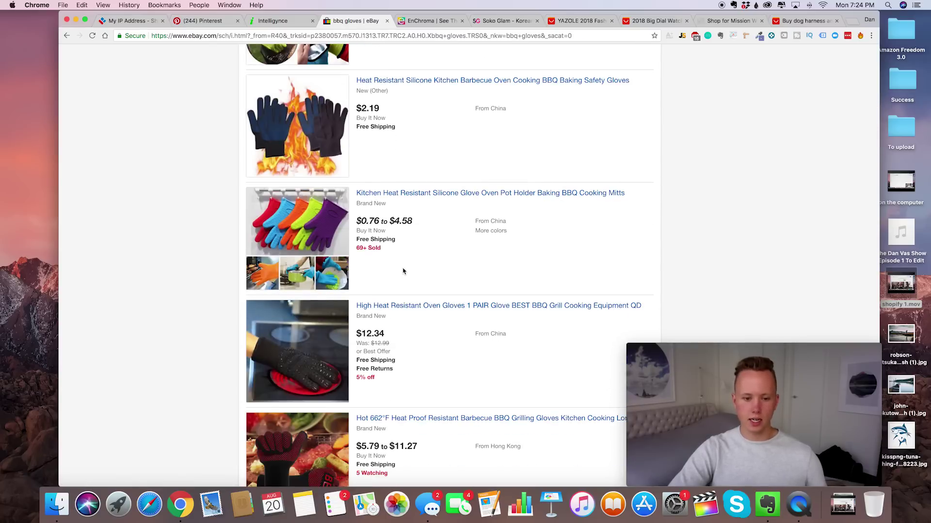
scroll(403, 272, down, 4)
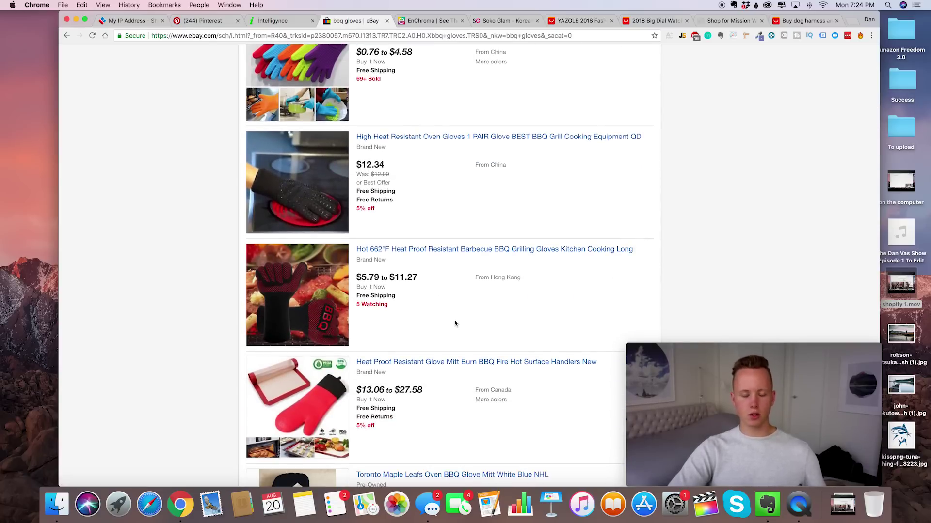
scroll(454, 324, up, 4)
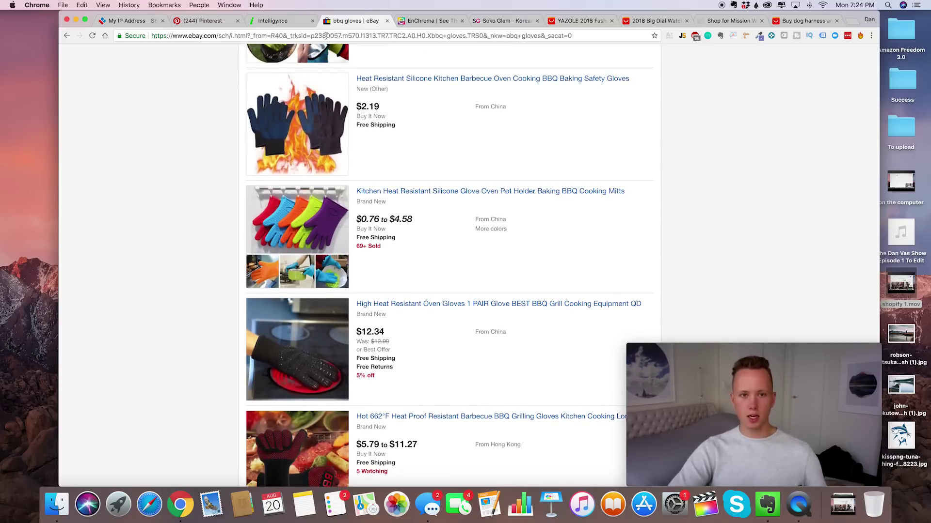
Return to Intelligynce and run a Shopify store search with the keyword "bbq gloves".
click(274, 20)
scroll(360, 220, up, 15)
scroll(360, 221, down, 1)
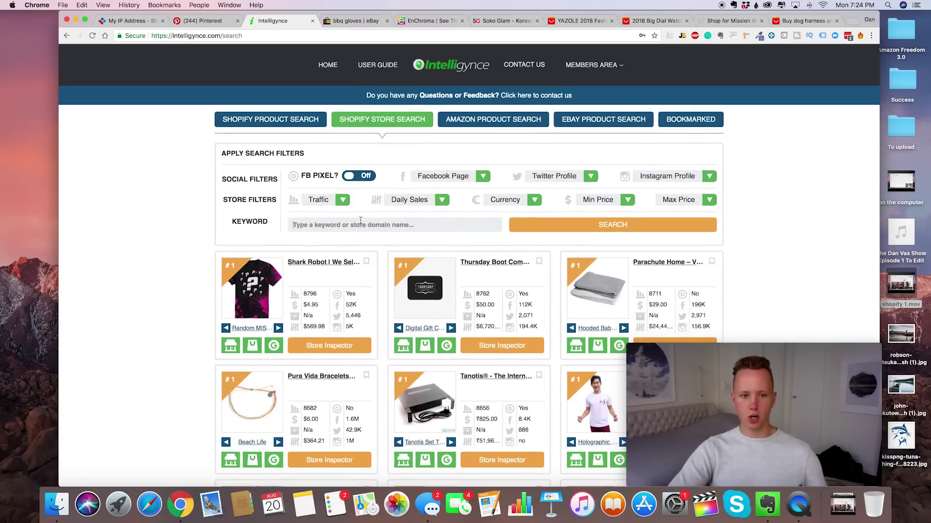
text(bb2)
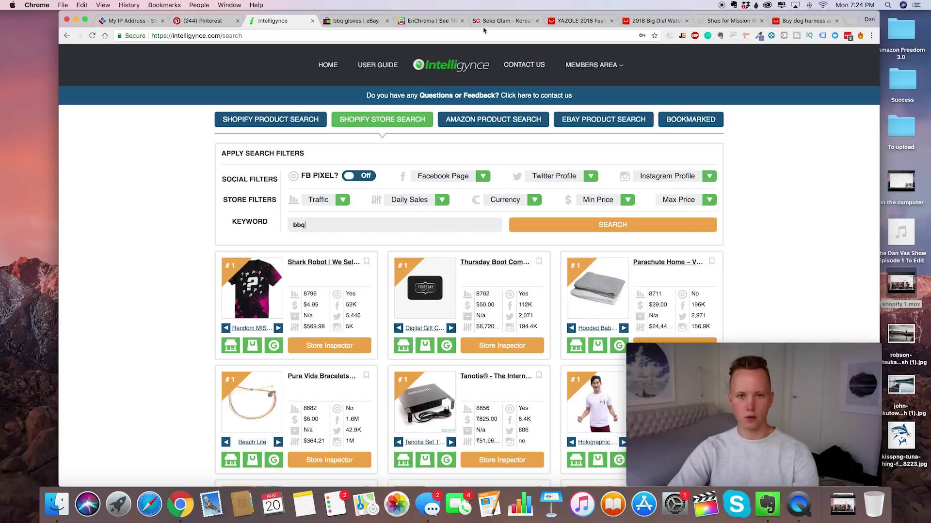
text( gloves)
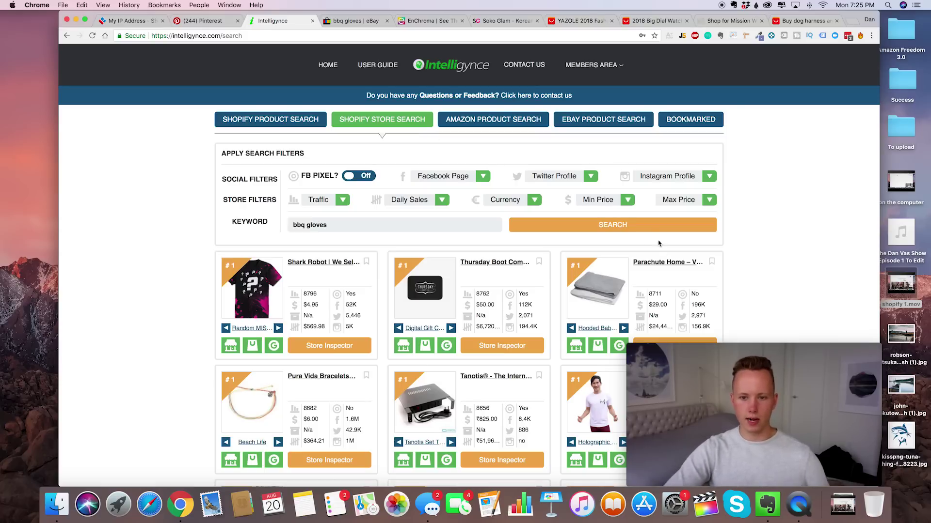
click(641, 229)
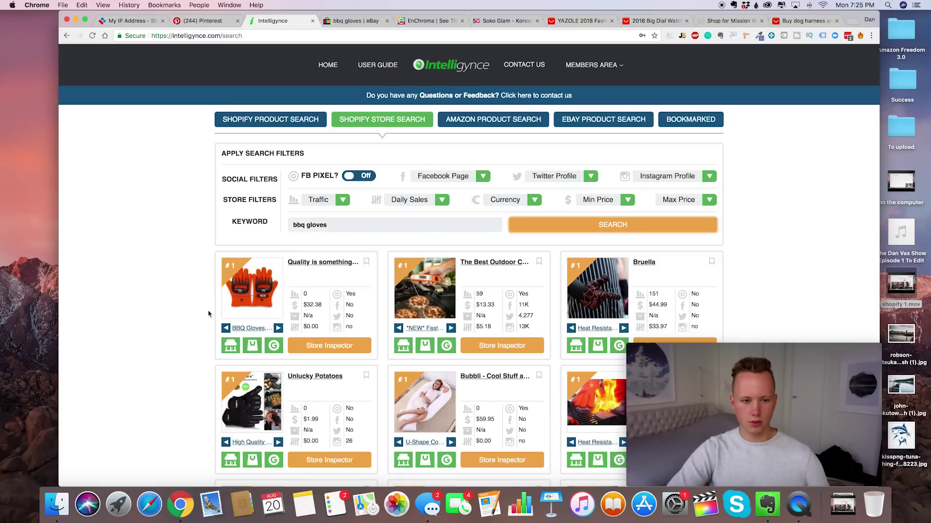
Visit the Bruella store from the Intelligynce results and dismiss its email subscription pop-up.
scroll(301, 288, down, 1)
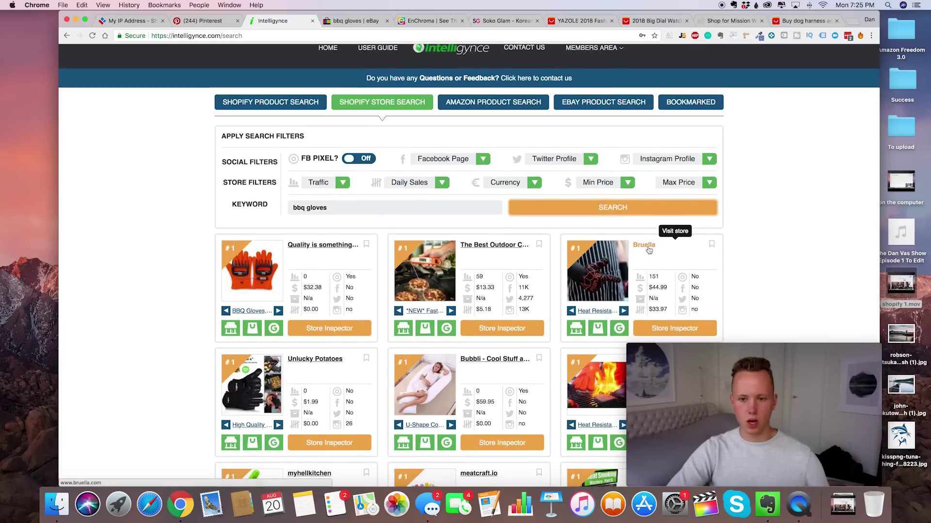
click(642, 245)
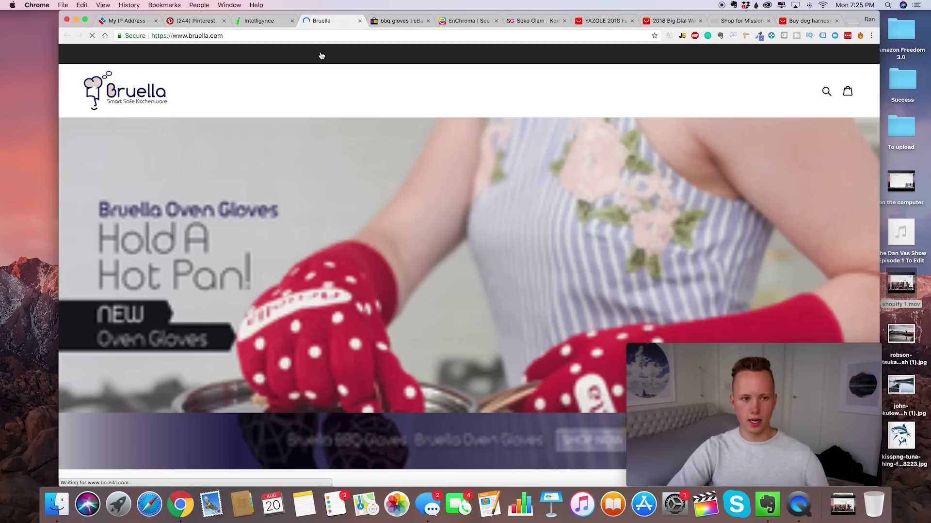
scroll(378, 275, down, 10)
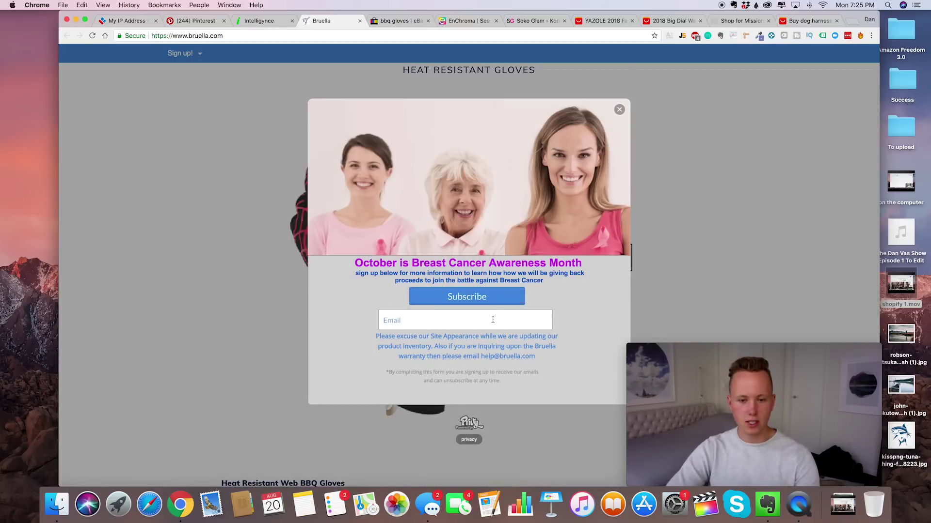
click(452, 329)
click(379, 303)
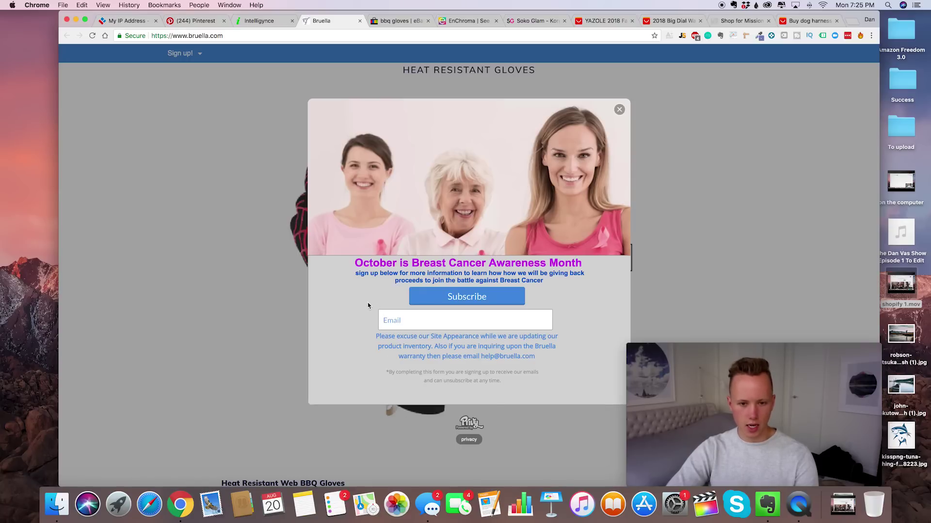
click(618, 112)
Look through the gloves and prices on the Bruella store's home page.
scroll(579, 278, down, 10)
scroll(579, 277, down, 15)
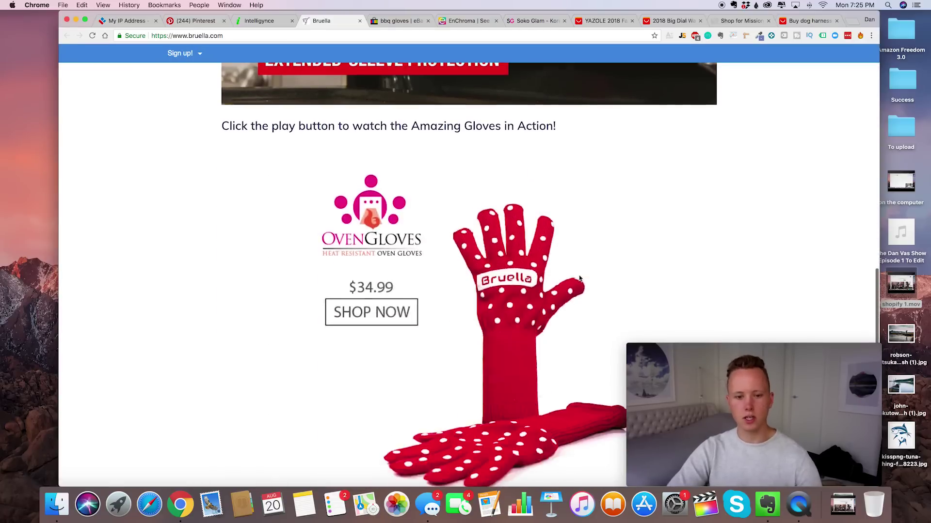
scroll(578, 275, down, 5)
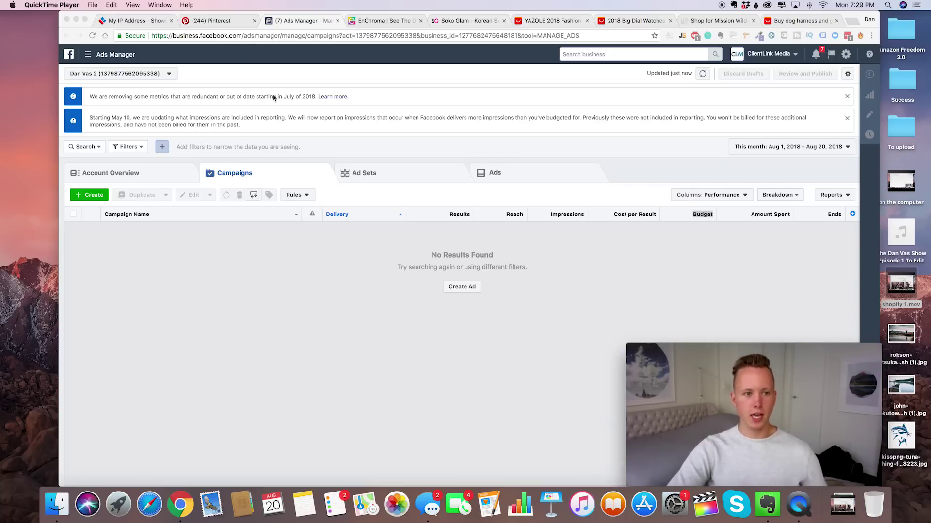
Open Audience Insights from Facebook Ads Manager and start a new audience from Everyone on Facebook.
click(207, 81)
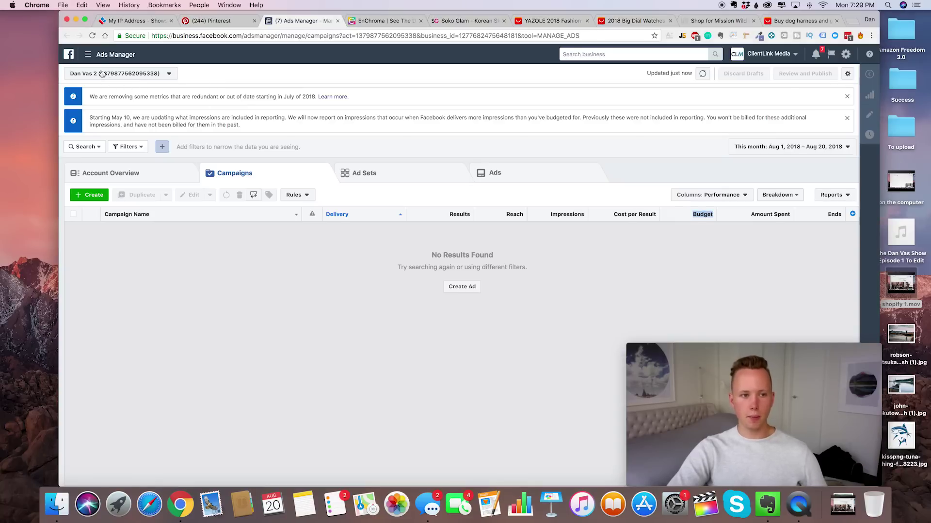
click(88, 54)
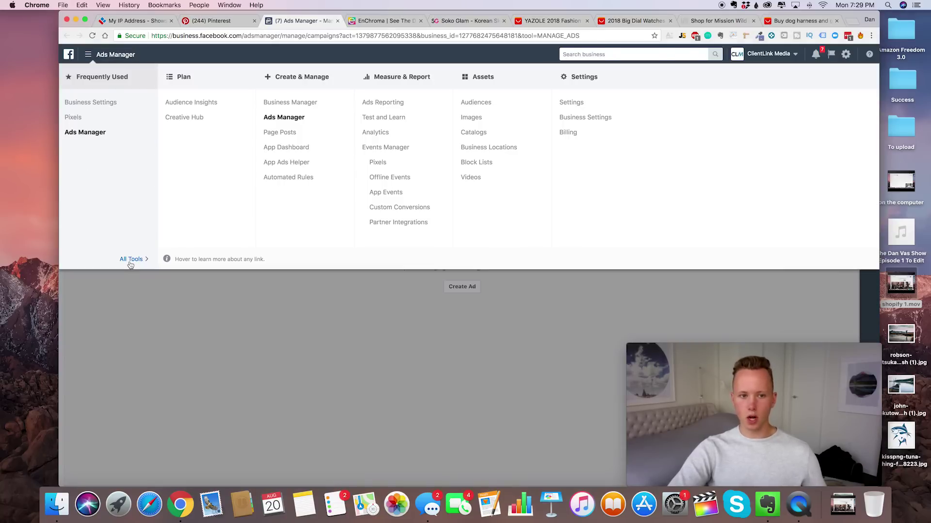
click(204, 108)
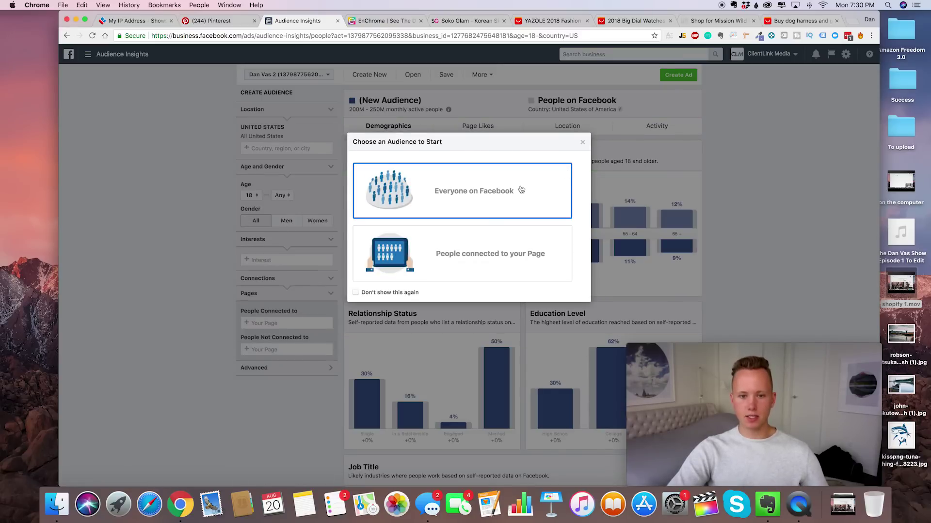
click(445, 193)
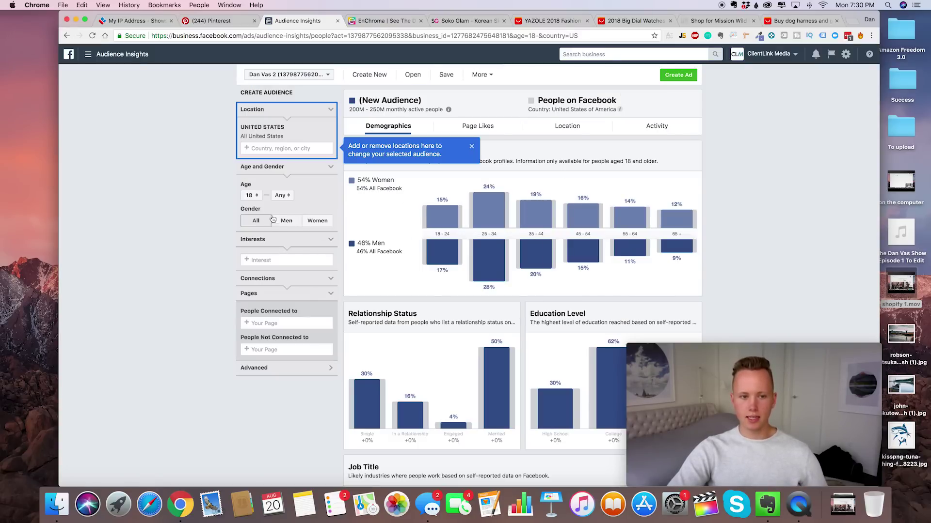
click(251, 195)
click(214, 207)
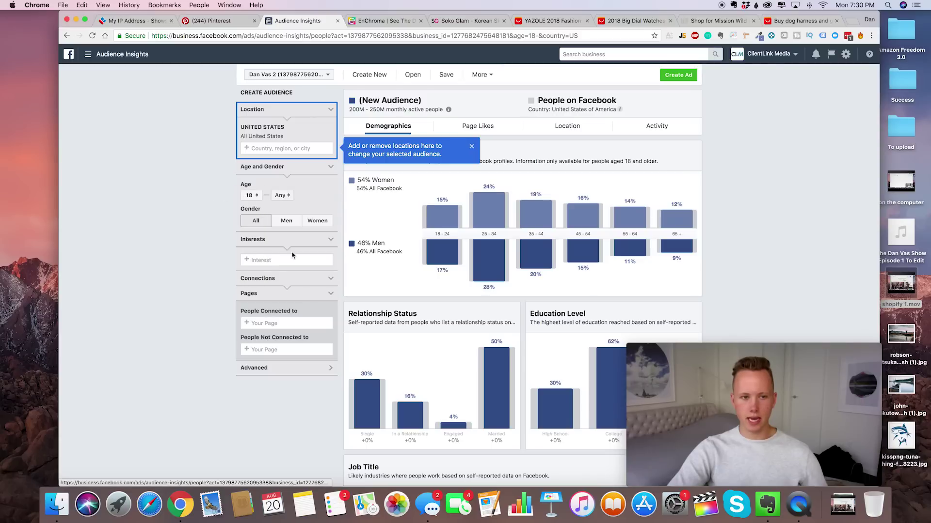
Add the interest BBQ Pit Boys to the new United States audience.
click(270, 137)
click(218, 264)
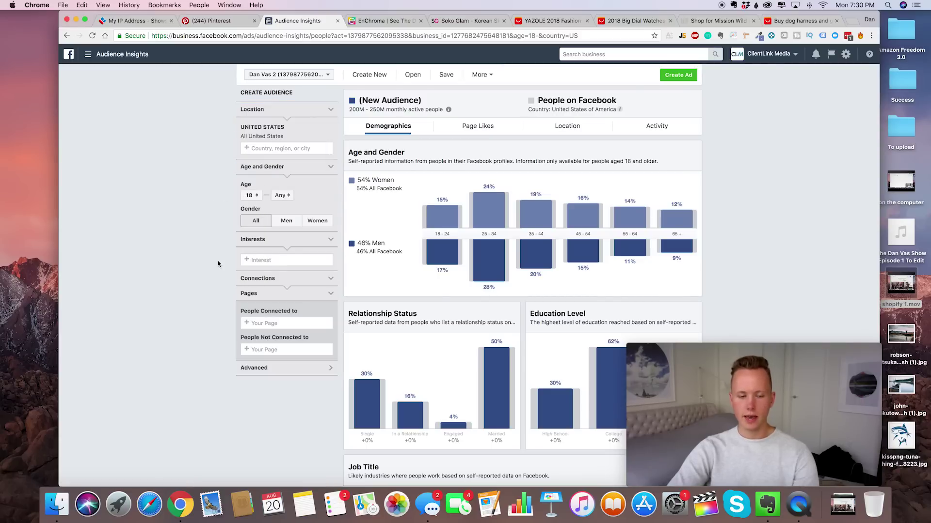
click(269, 260)
text(bbq)
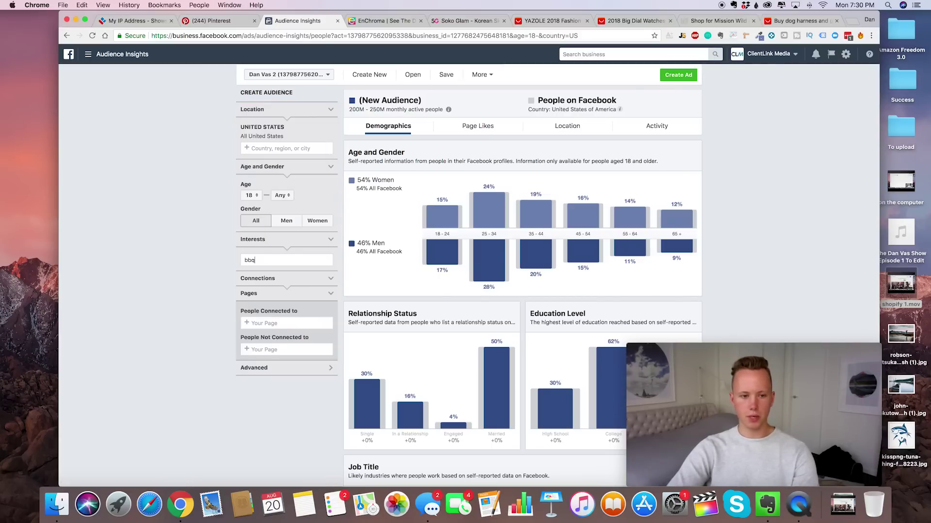
scroll(264, 289, down, 1)
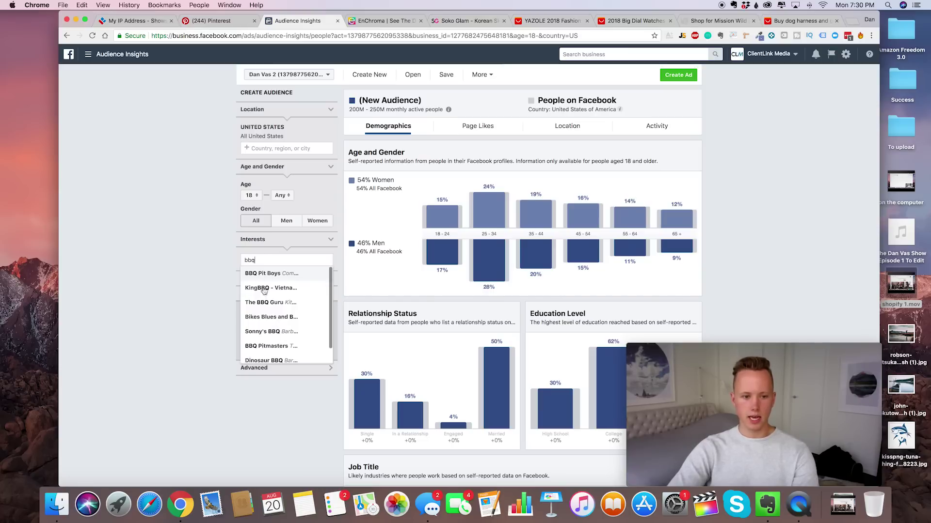
scroll(266, 281, up, 1)
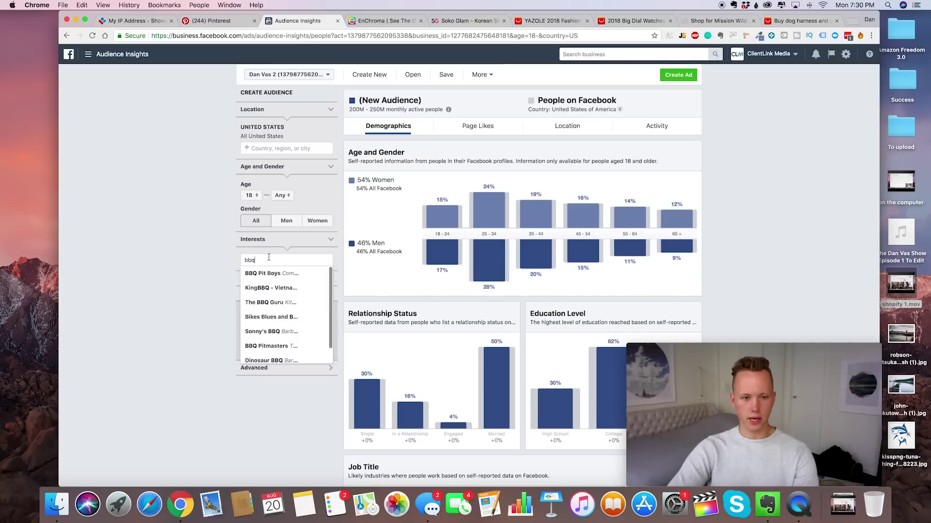
click(268, 273)
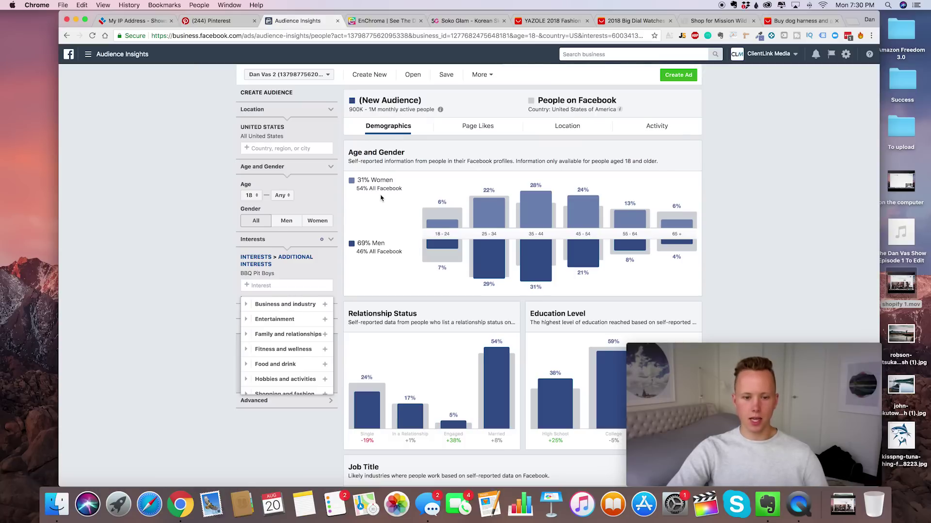
Examine the BBQ Pit Boys audience's age, gender, relationship, education and job title demographics.
scroll(380, 198, down, 5)
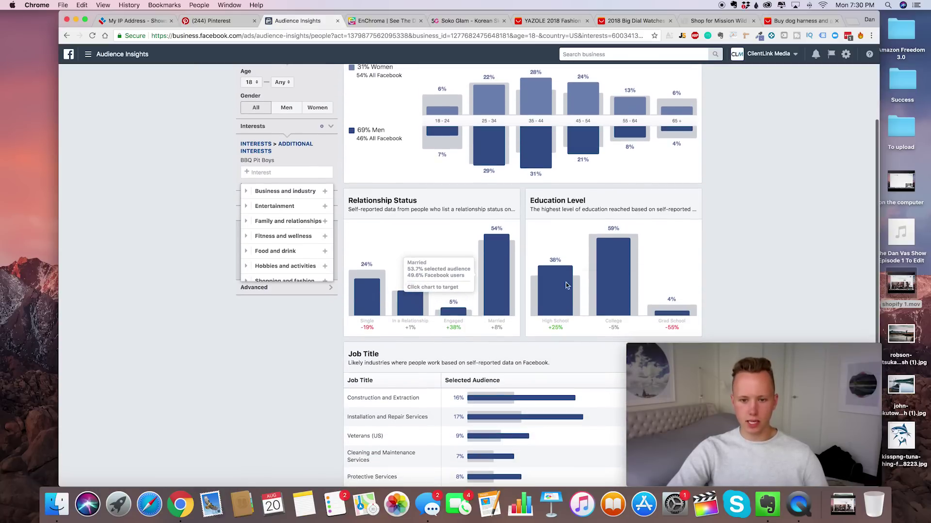
scroll(516, 295, down, 5)
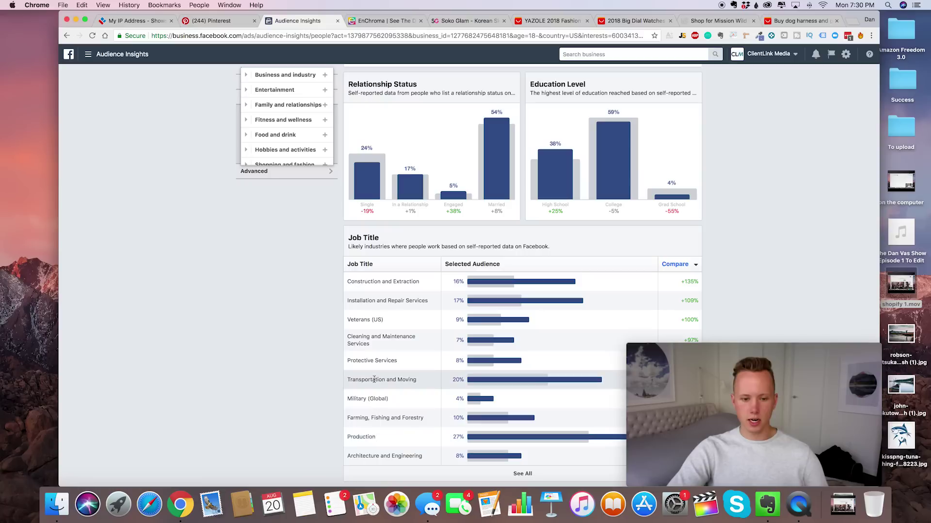
scroll(485, 437, up, 6)
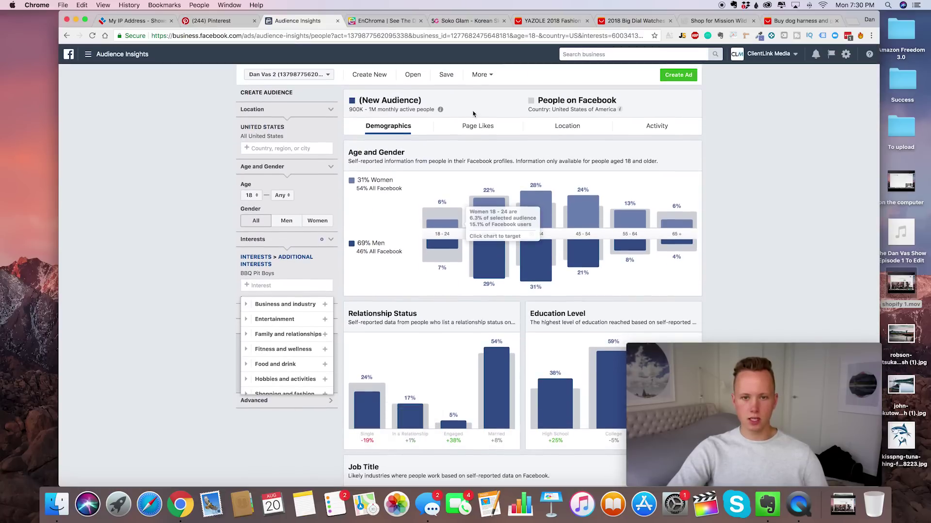
Review the top categories and relevant Facebook pages liked by the BBQ Pit Boys audience.
click(477, 126)
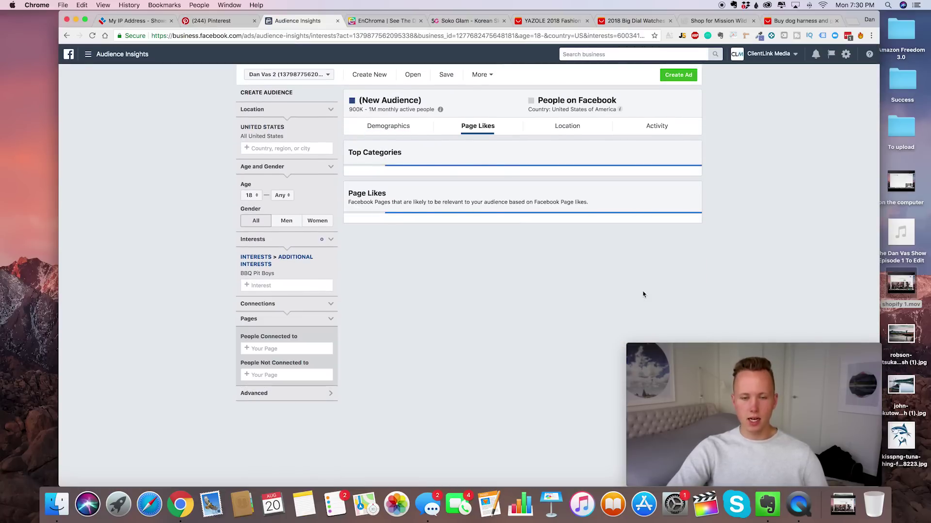
scroll(465, 264, down, 2)
scroll(465, 264, up, 3)
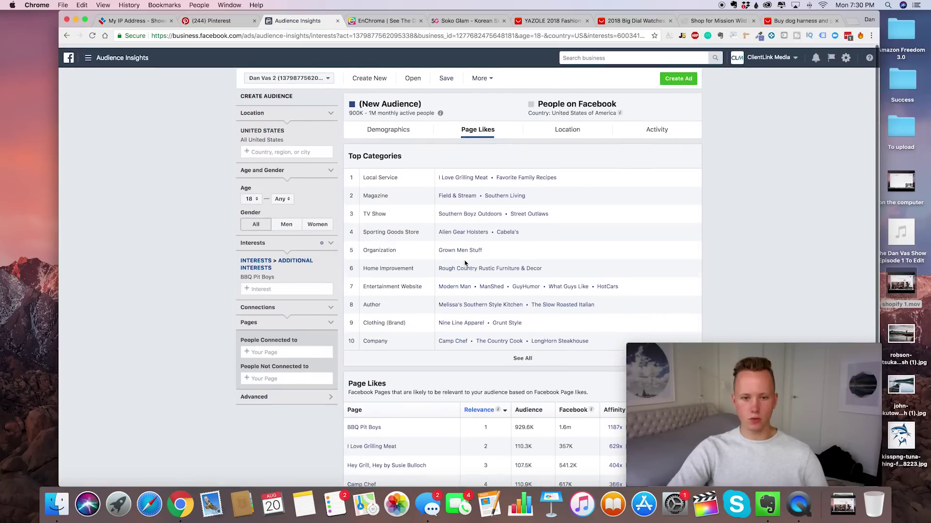
scroll(712, 288, down, 5)
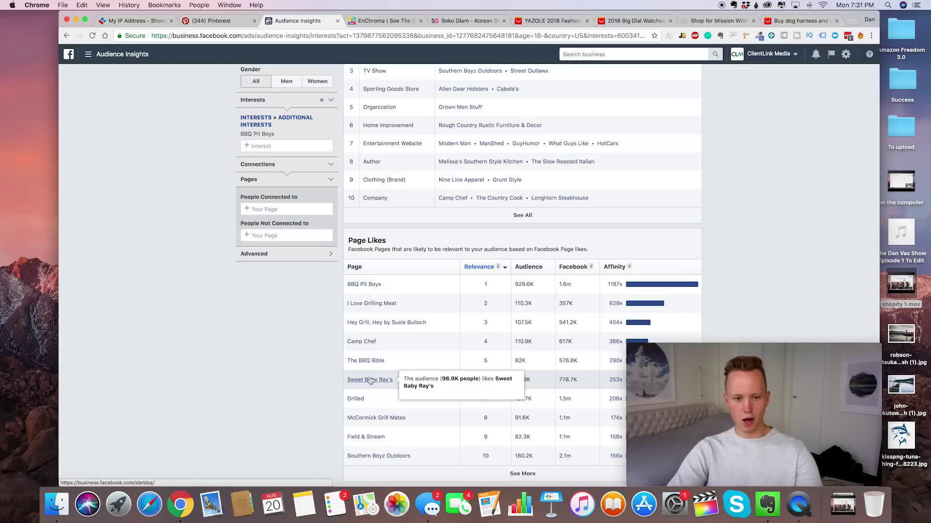
scroll(333, 390, down, 1)
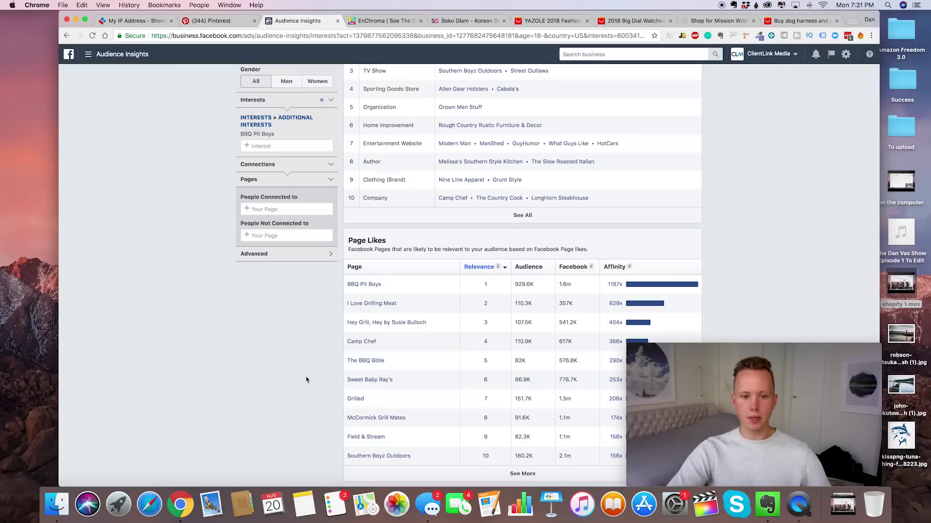
scroll(307, 379, up, 3)
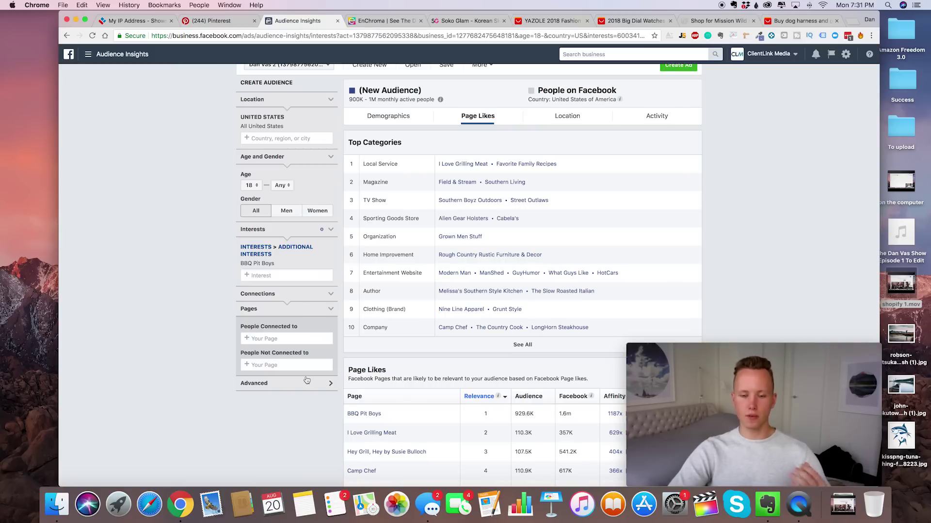
Show the audience's location breakdown and add the country Canada to the targeted locations.
click(565, 116)
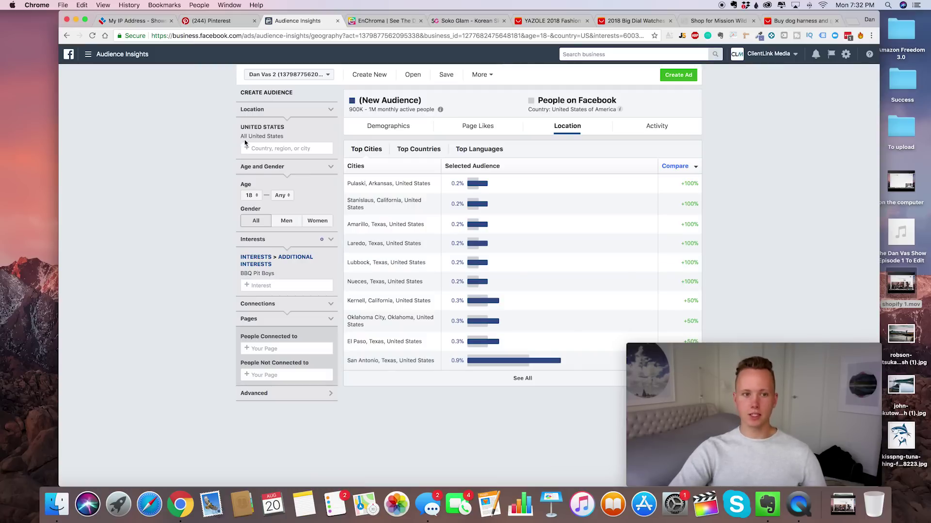
text(canada)
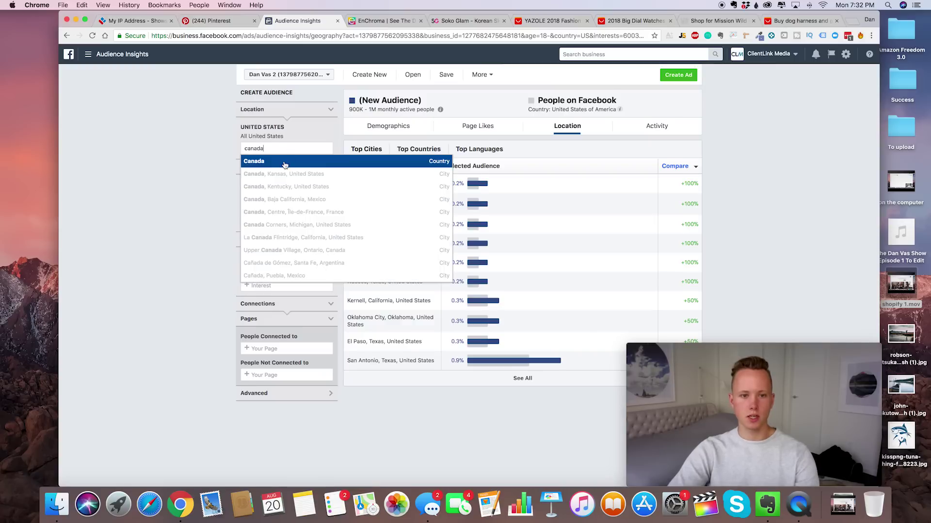
click(285, 163)
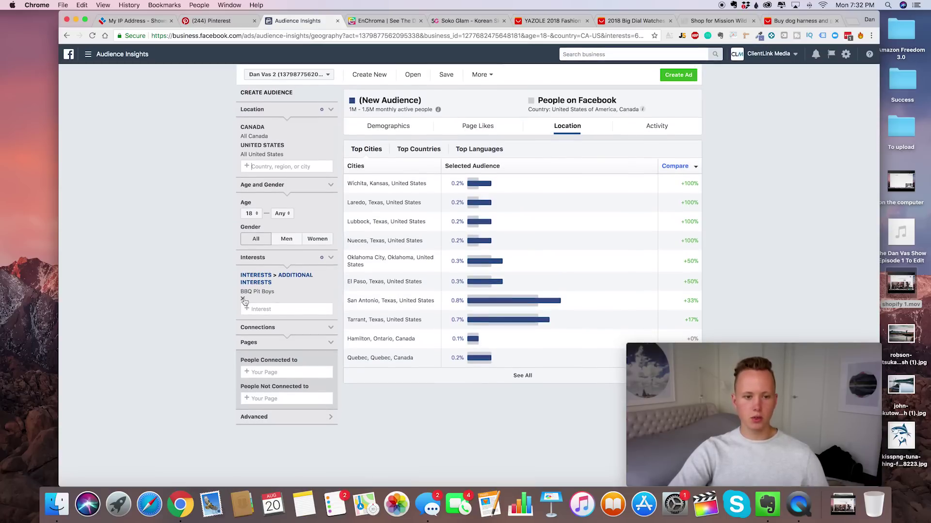
Replace the BBQ Pit Boys interest with Makeup brush.
click(244, 298)
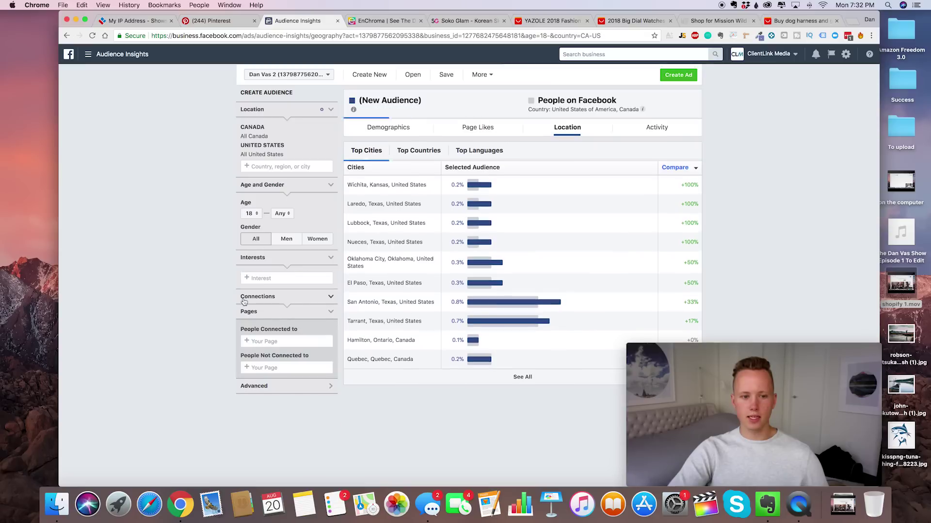
click(275, 278)
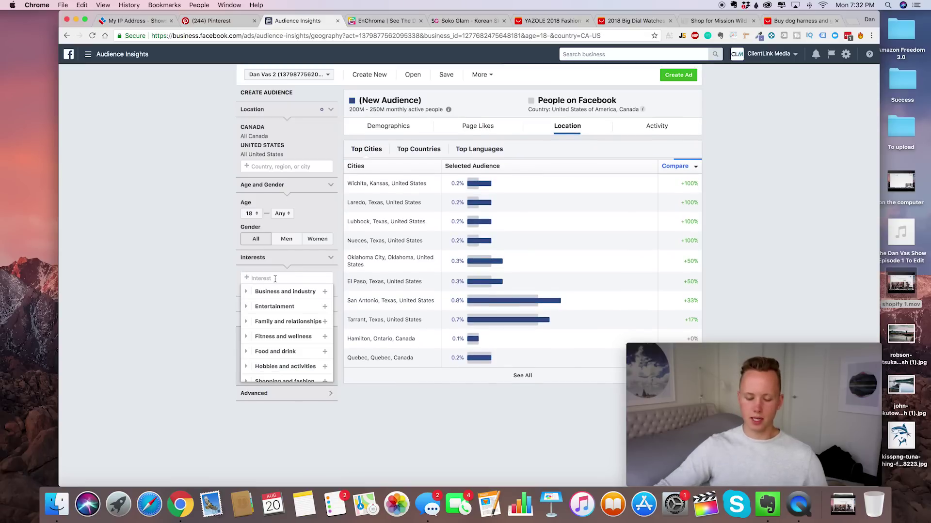
text(makeyup)
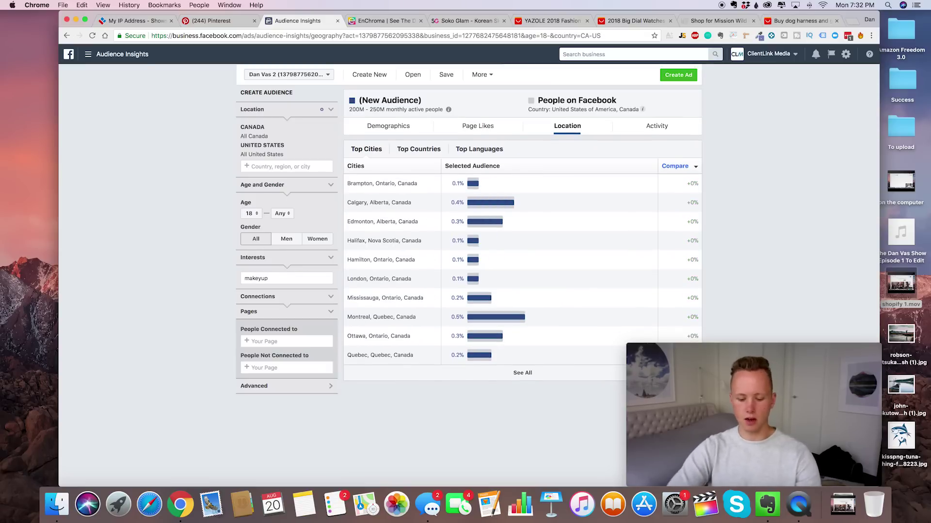
key(BackSpace)
key(BackSpace)
key(BackSpace)
text(up)
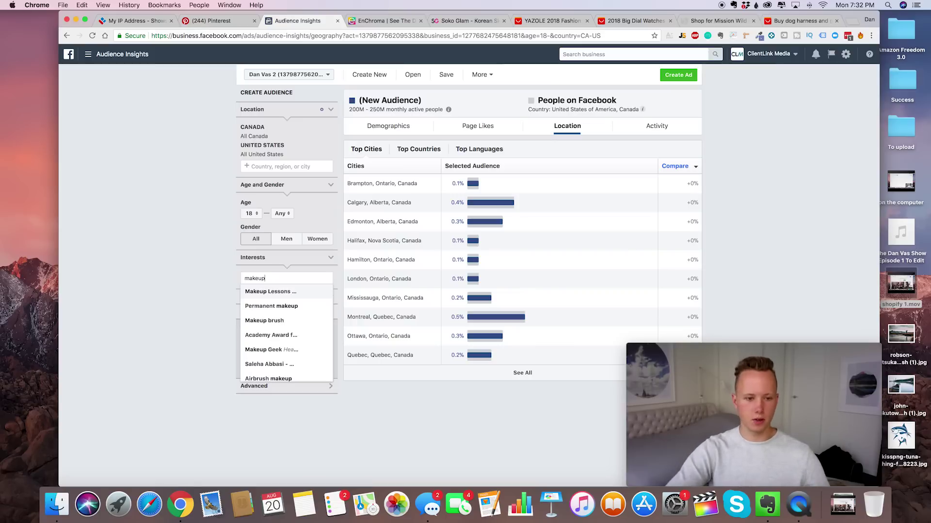
click(266, 320)
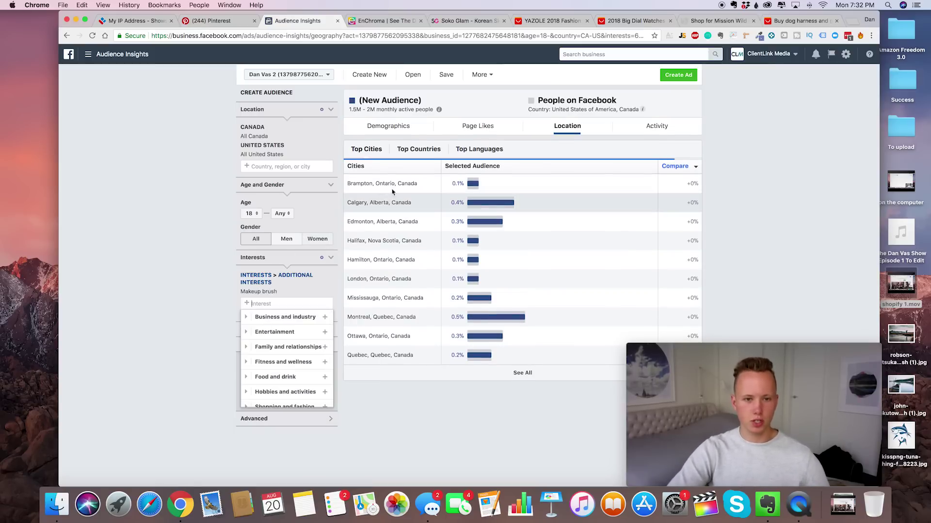
Examine the Makeup brush audience's age, gender, relationship, education and job title demographics.
click(388, 127)
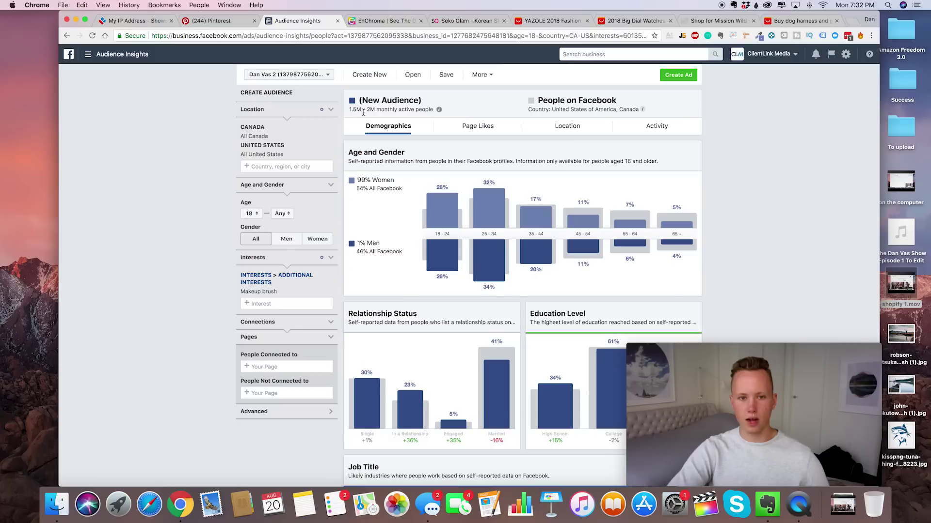
scroll(456, 283, down, 5)
scroll(436, 218, up, 2)
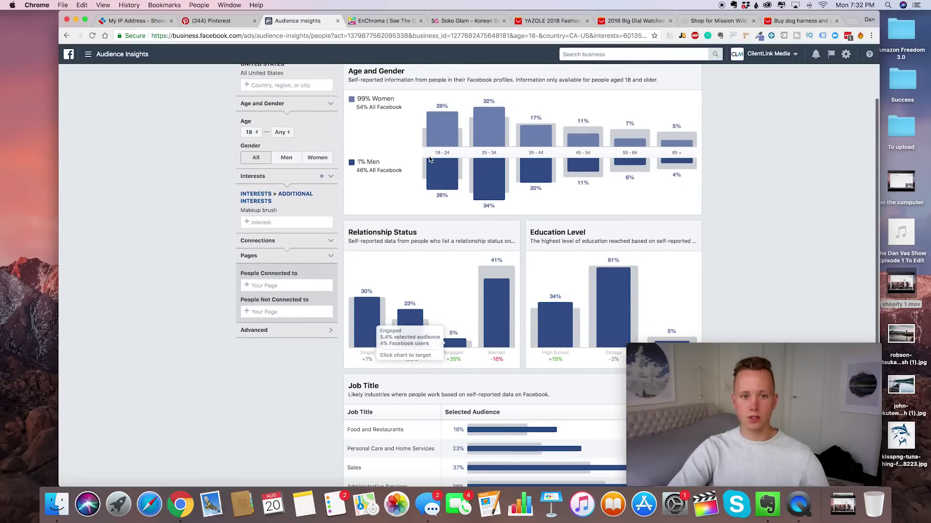
scroll(429, 160, up, 2)
scroll(488, 228, down, 1)
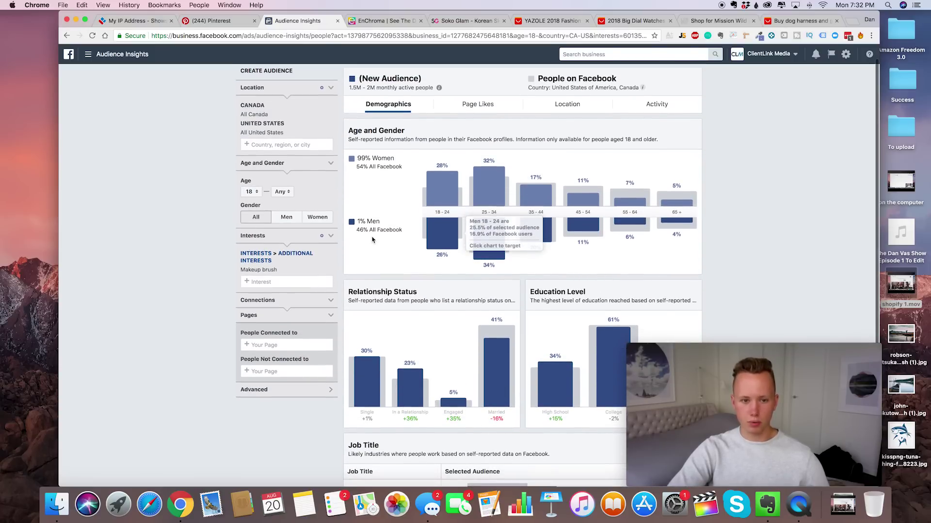
scroll(372, 239, down, 5)
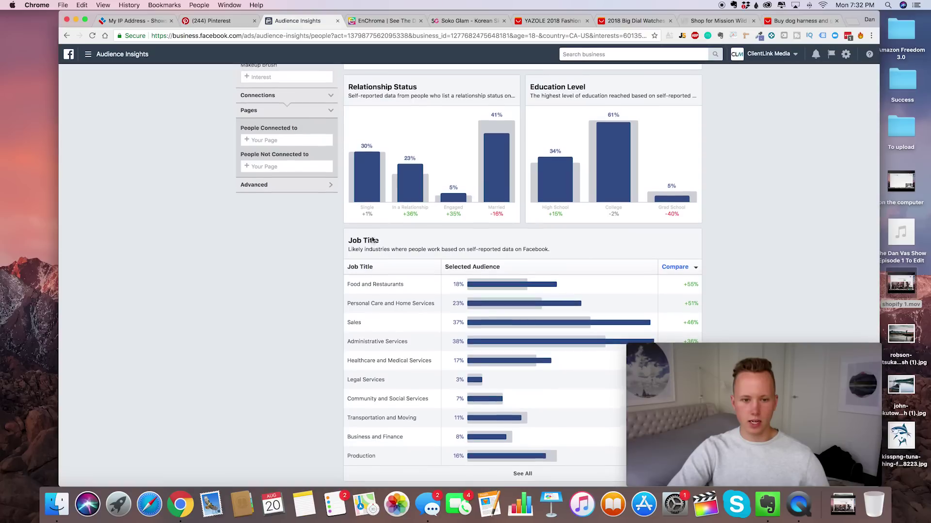
scroll(372, 239, up, 5)
Review the top categories and relevant Facebook pages liked by the Makeup brush audience.
click(478, 127)
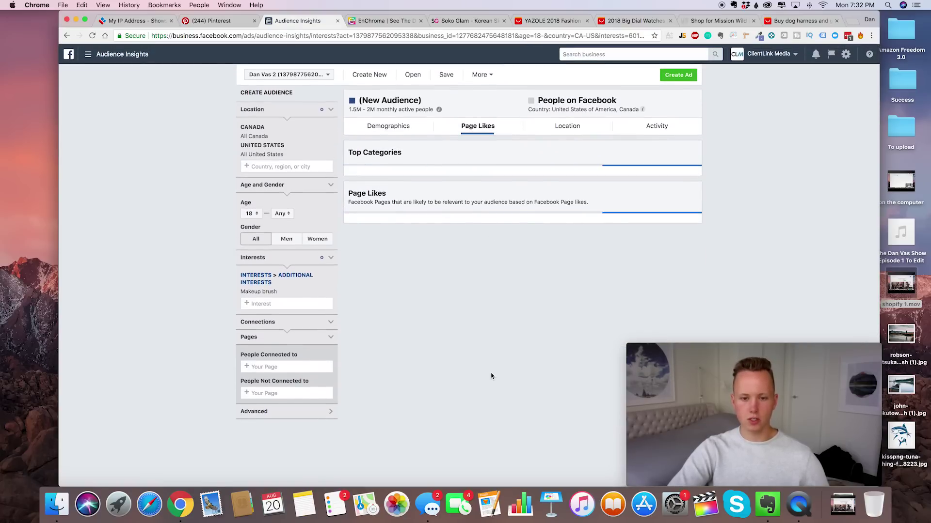
scroll(491, 376, down, 3)
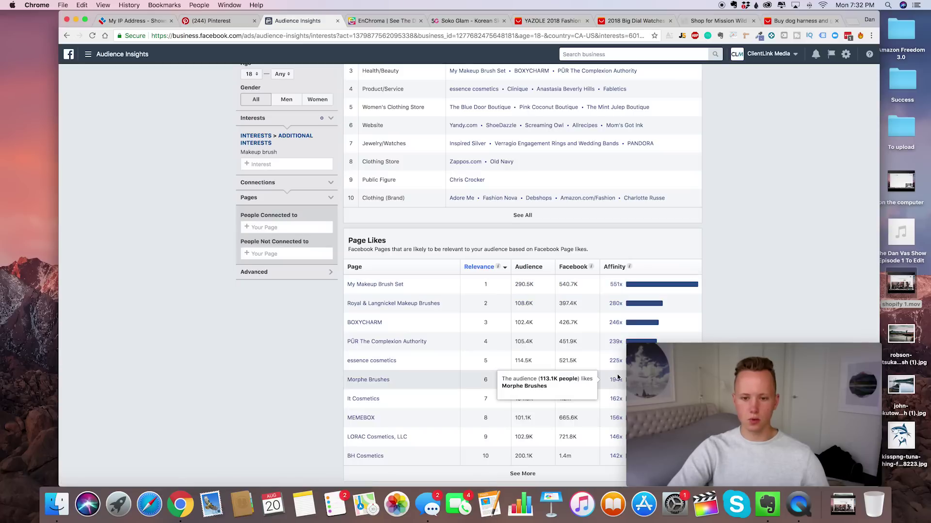
scroll(595, 366, up, 2)
scroll(595, 366, down, 2)
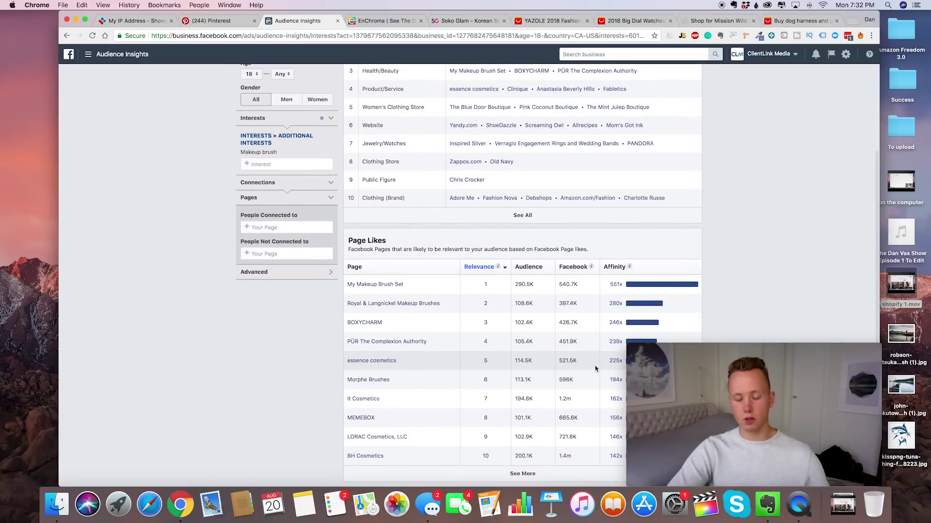
scroll(580, 325, up, 5)
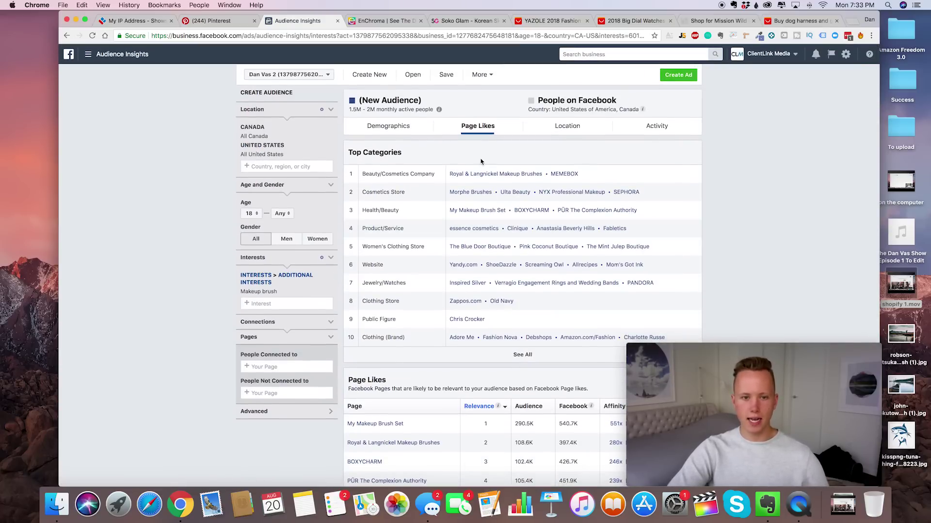
Check the Makeup brush audience's top cities, and return to its demographics charts.
click(567, 126)
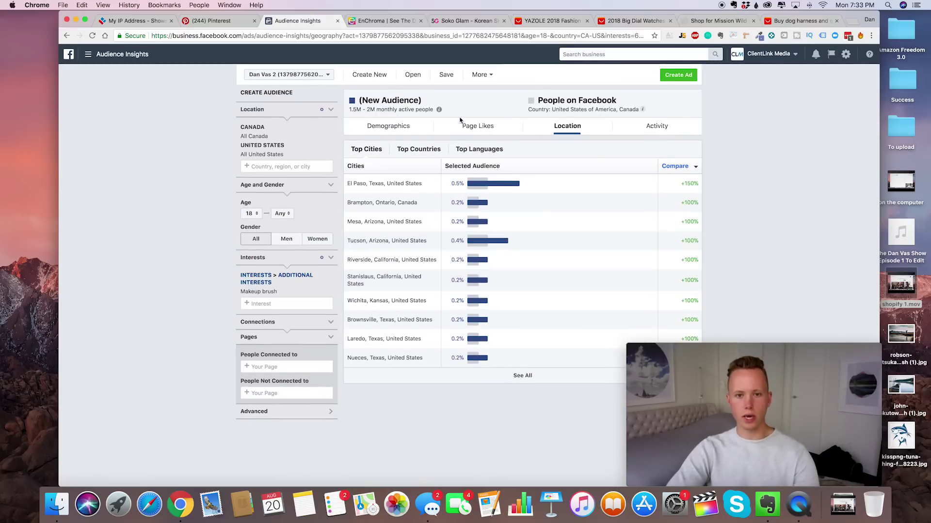
click(476, 126)
click(387, 126)
scroll(476, 323, down, 2)
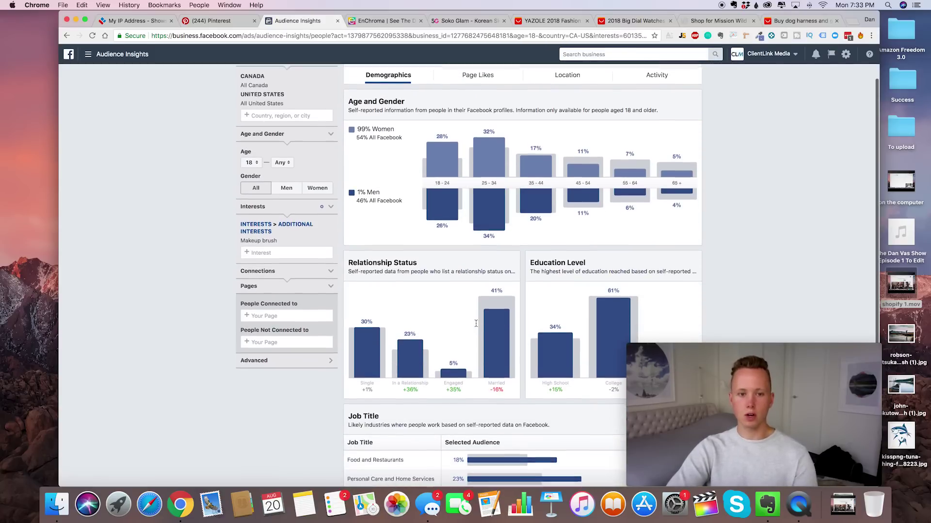
scroll(476, 323, up, 2)
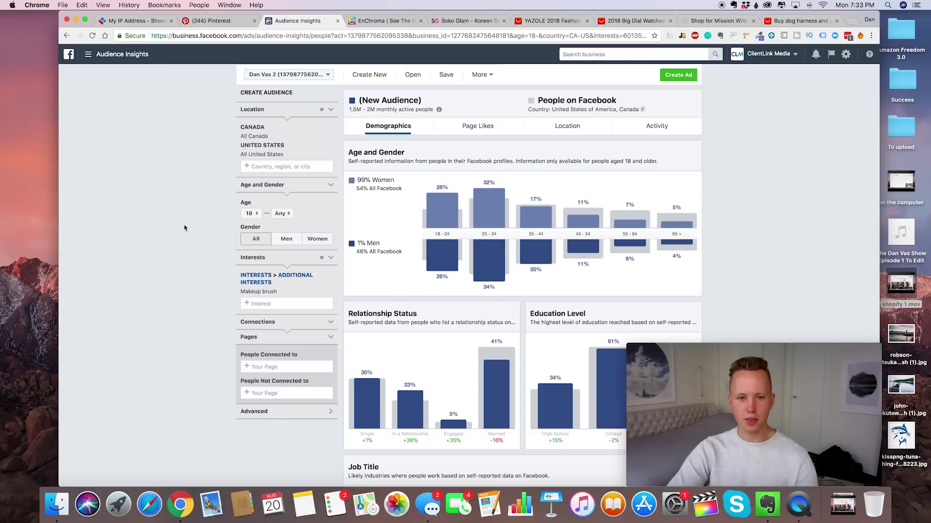
Leave Audience Insights without saving the audience and go to amazon.com.
click(307, 36)
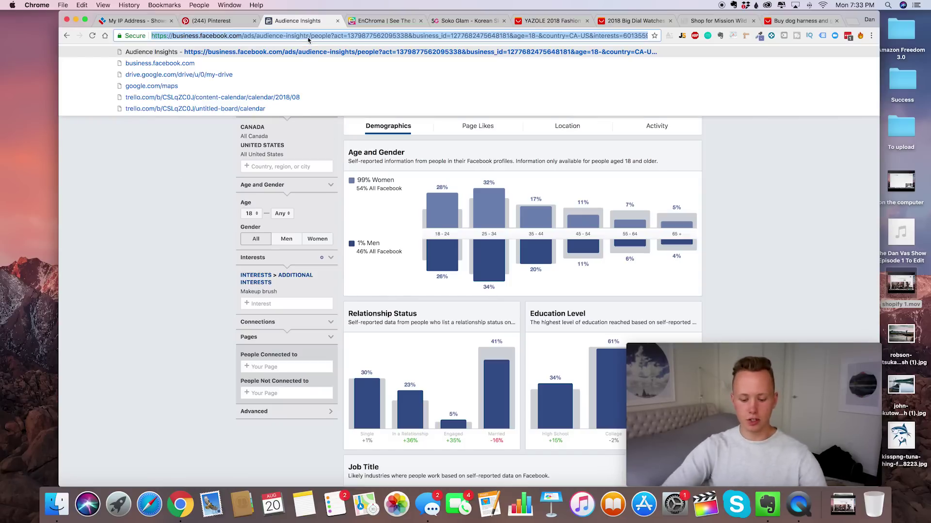
text(amazon.com)
key(Return)
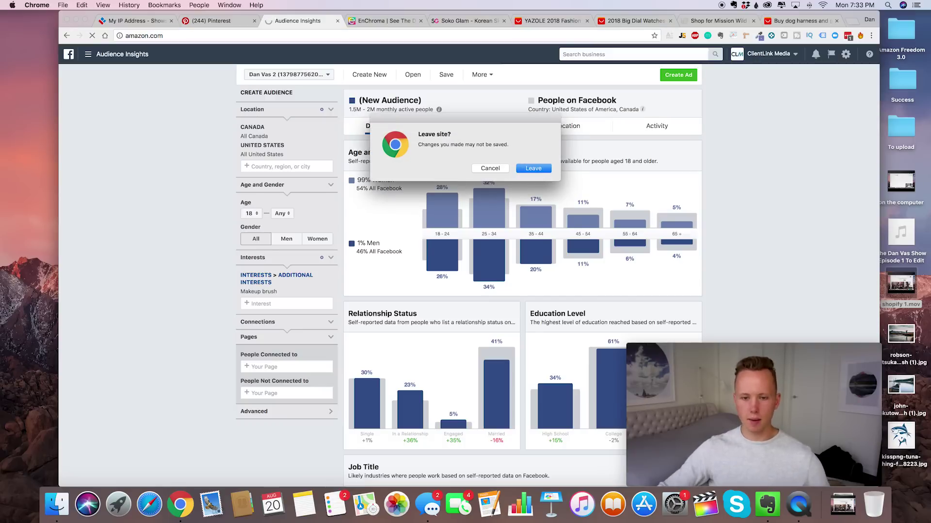
click(533, 167)
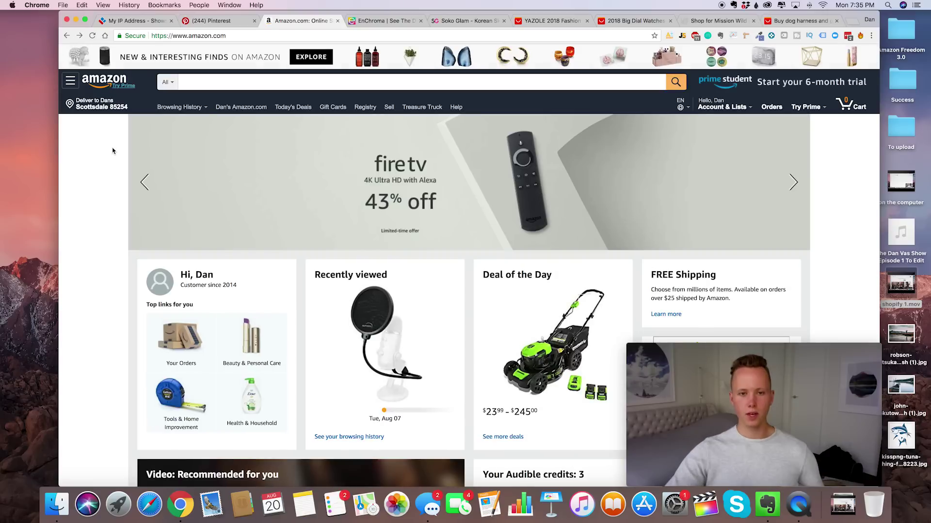
Search Amazon for "bbq gloves".
right_click(805, 508)
click(858, 235)
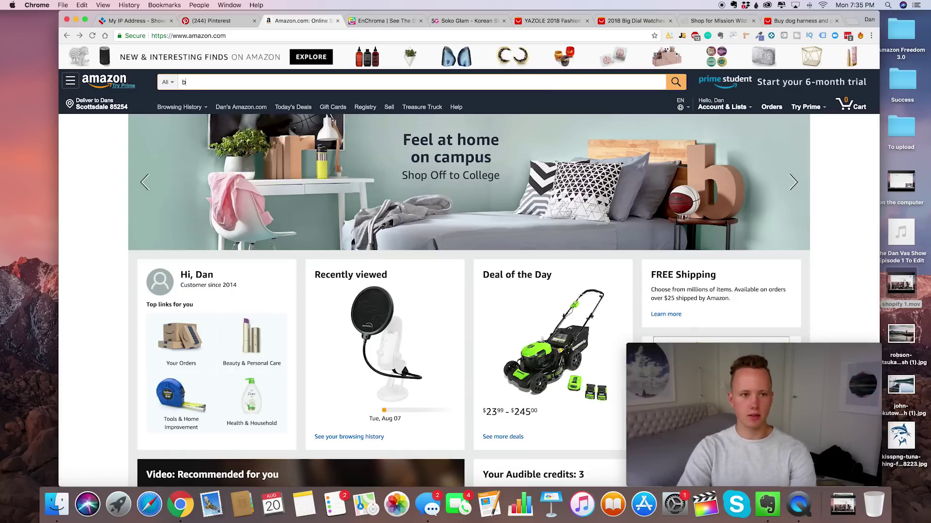
text(bq gloves)
key(Return)
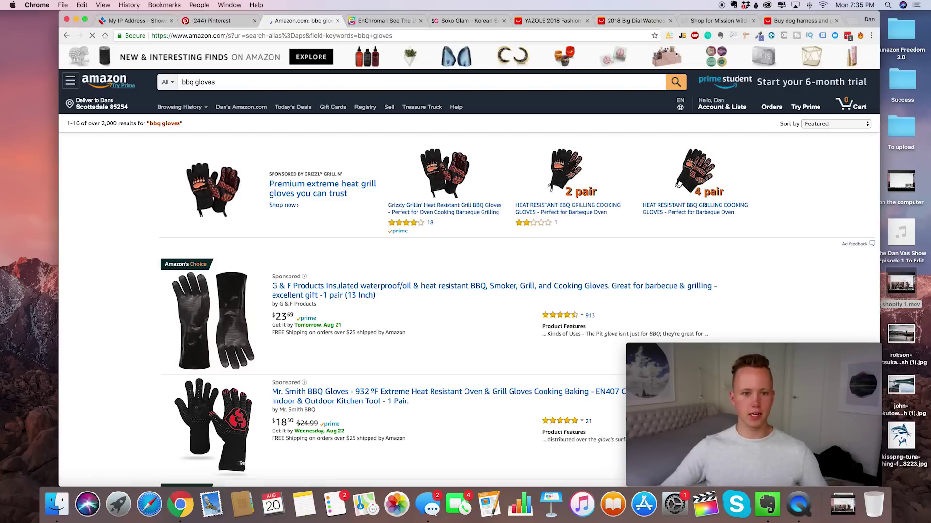
Examine the prices, ratings and best-seller labels of the BBQ gloves in Amazon's search results.
scroll(477, 227, down, 5)
scroll(476, 227, up, 2)
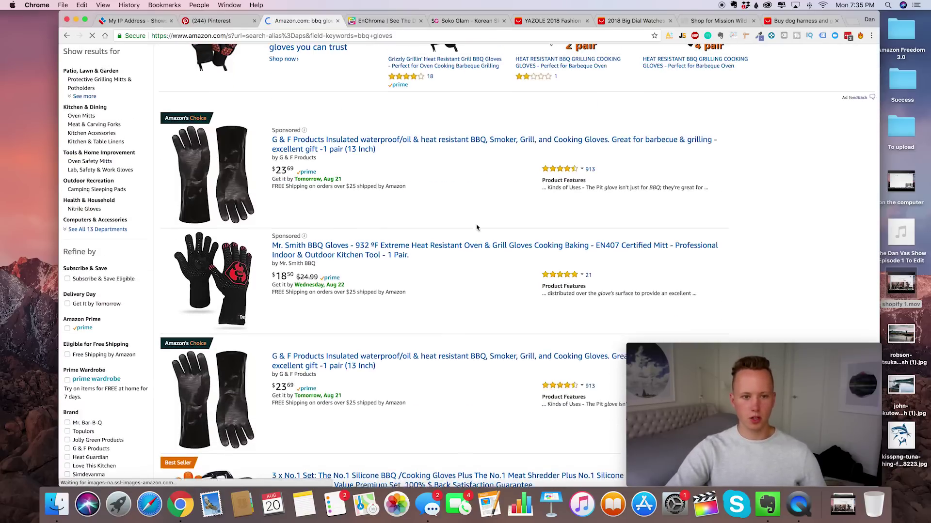
scroll(477, 228, up, 1)
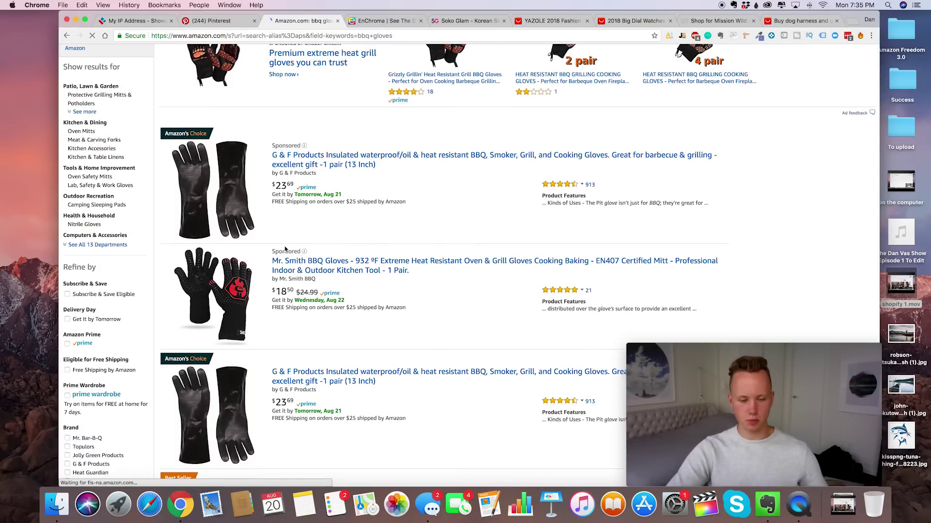
scroll(286, 248, down, 3)
scroll(416, 247, up, 2)
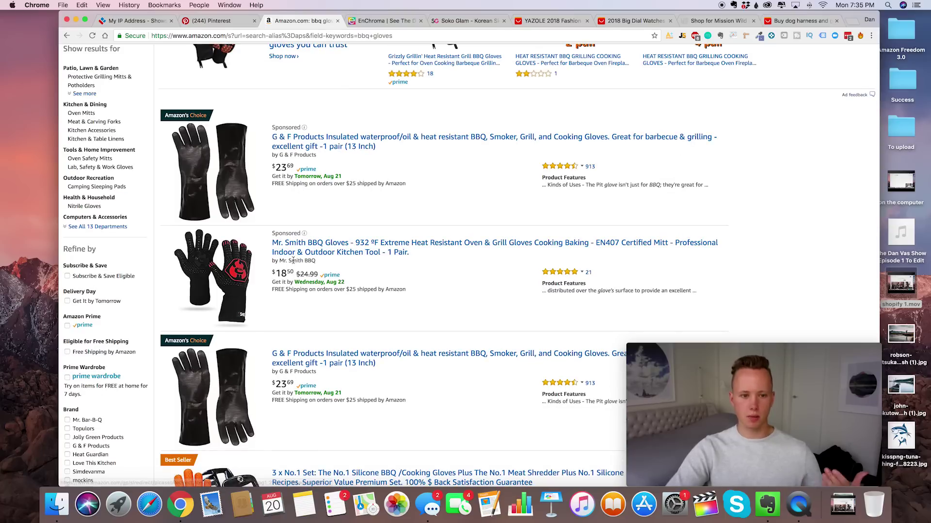
scroll(366, 434, down, 10)
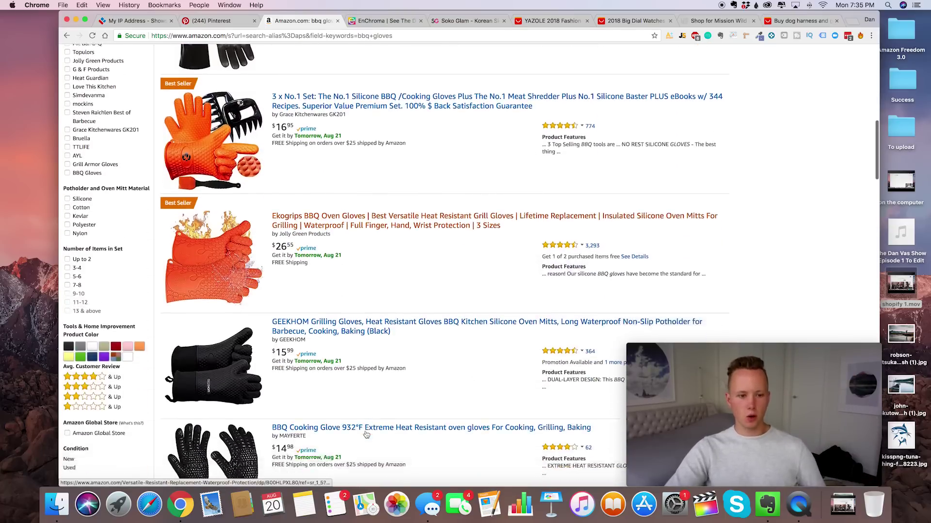
scroll(246, 328, down, 5)
scroll(246, 328, up, 10)
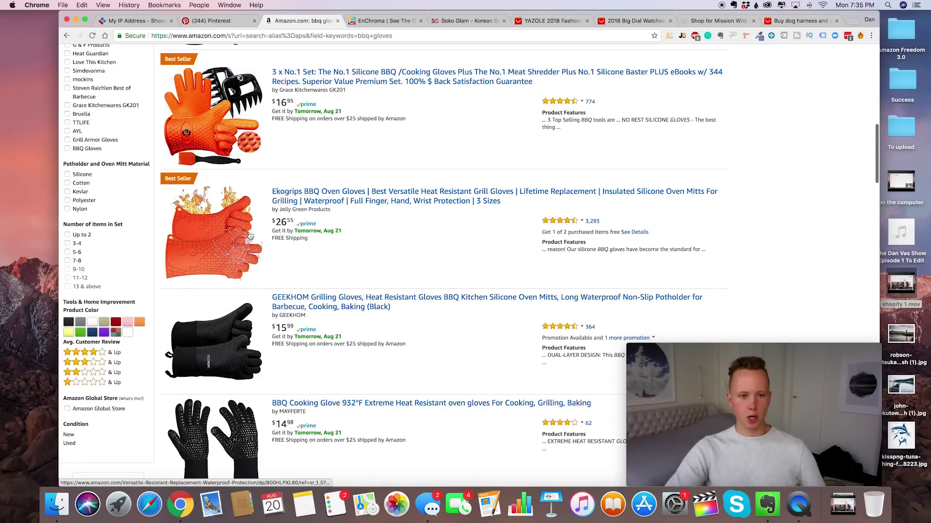
scroll(349, 202, up, 2)
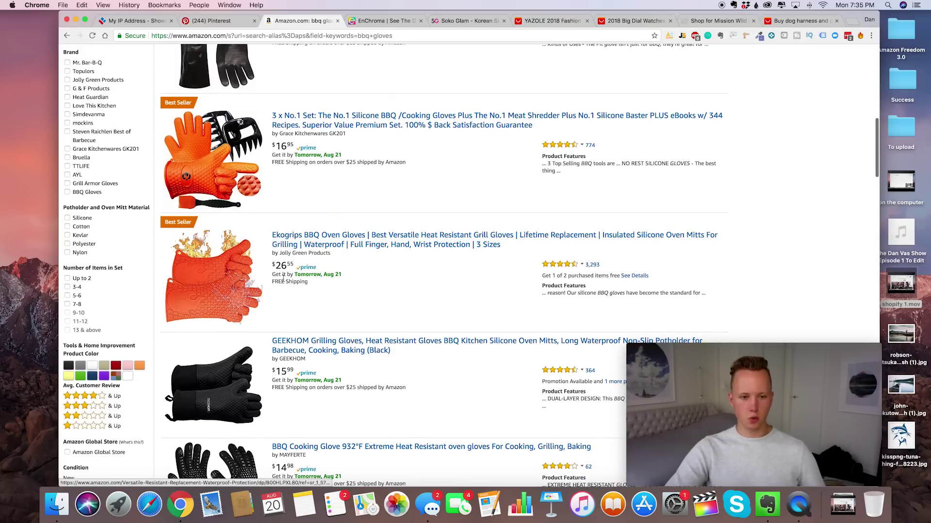
Switch to the open AliExpress page, search it for "bbq gloves" and check the supplier prices.
click(546, 20)
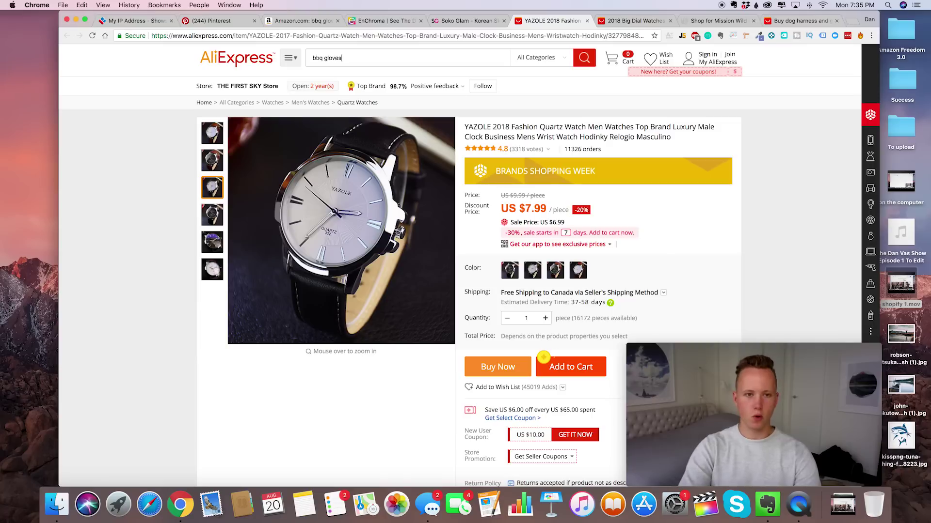
key(Return)
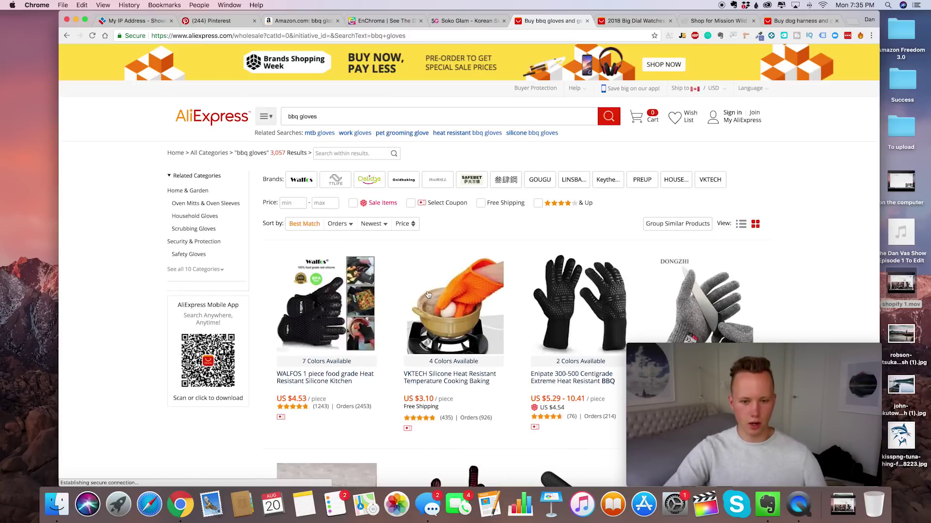
scroll(455, 359, down, 2)
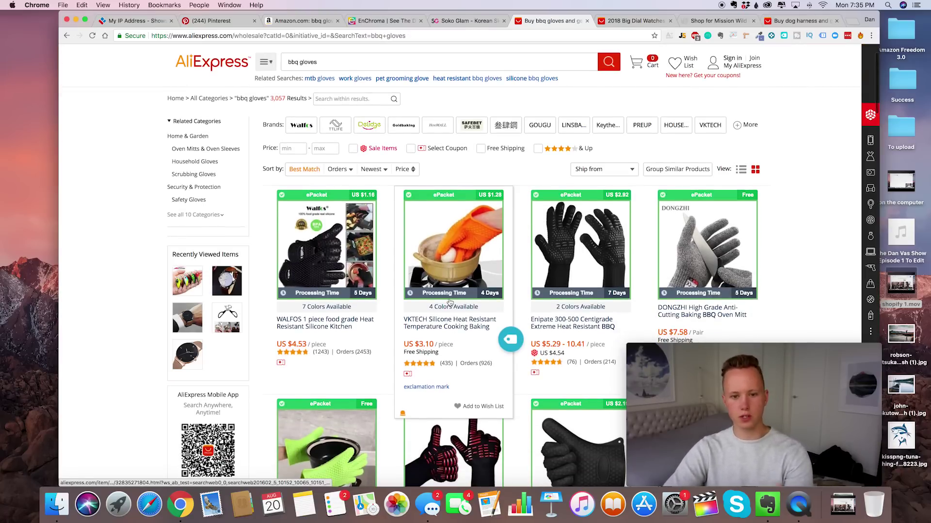
key(super+3)
key(super+6)
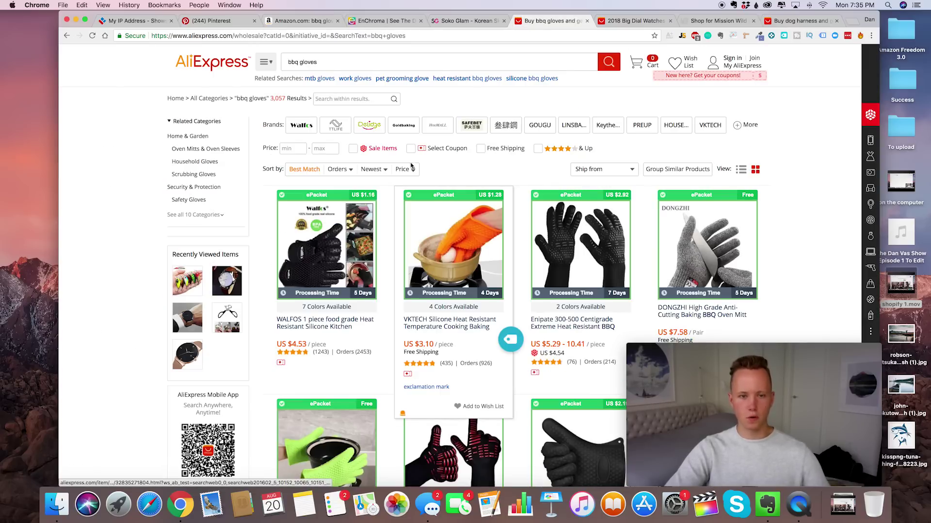
Return to Amazon's bbq gloves results and compare the selling prices and reviews of the listed gloves.
click(315, 26)
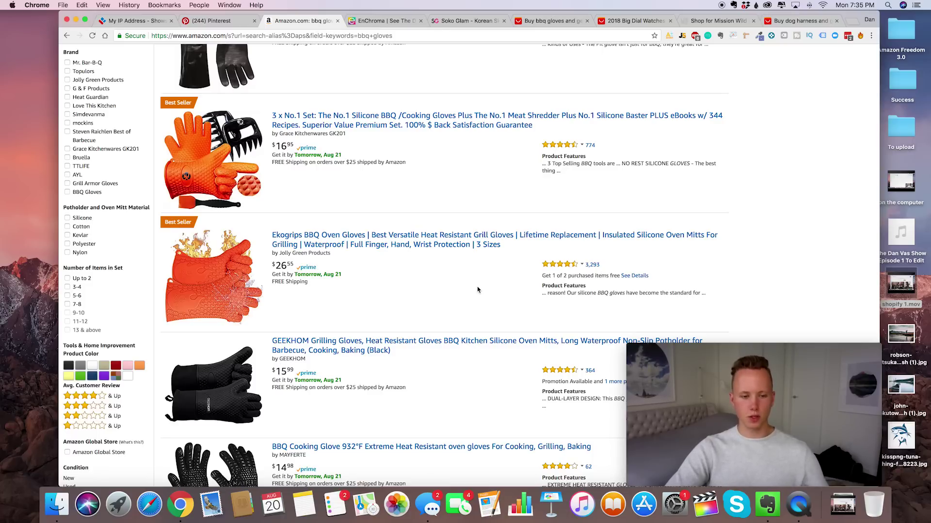
scroll(478, 290, up, 2)
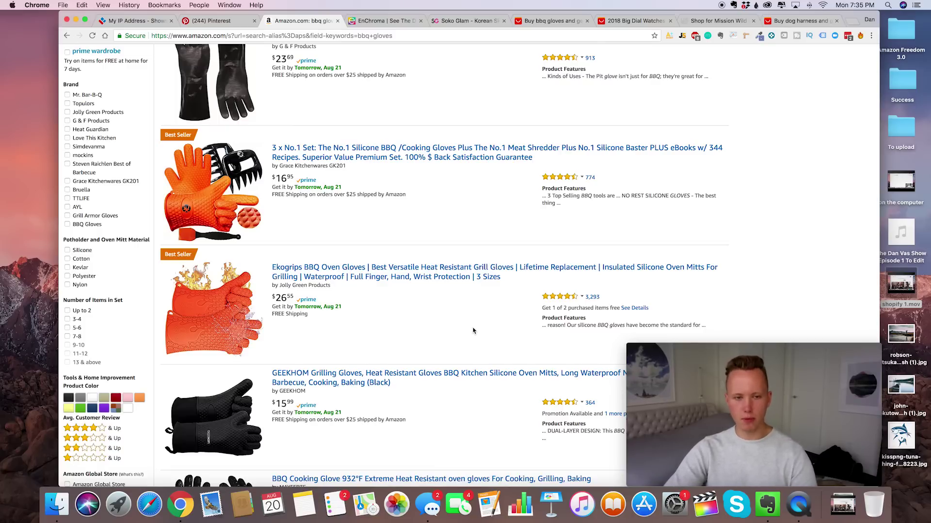
scroll(474, 331, down, 15)
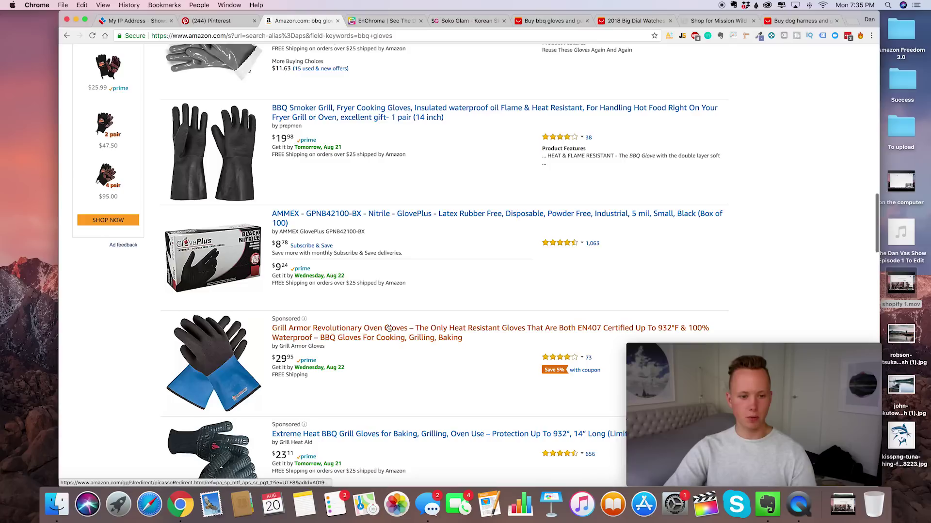
scroll(388, 328, down, 6)
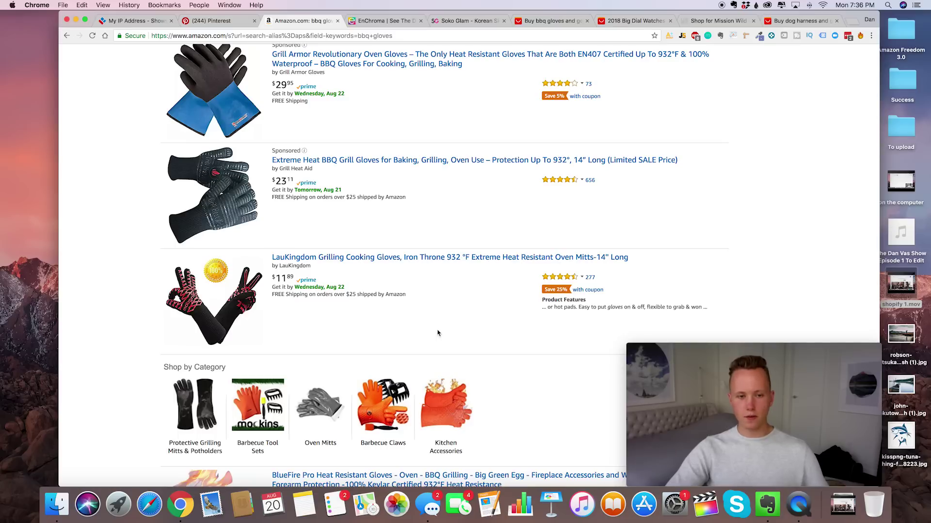
scroll(438, 333, up, 15)
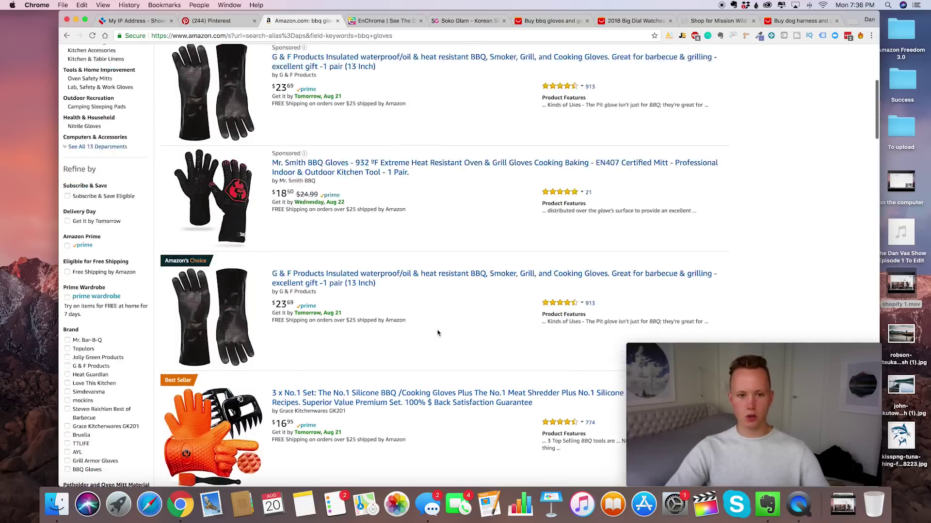
double_click(214, 111)
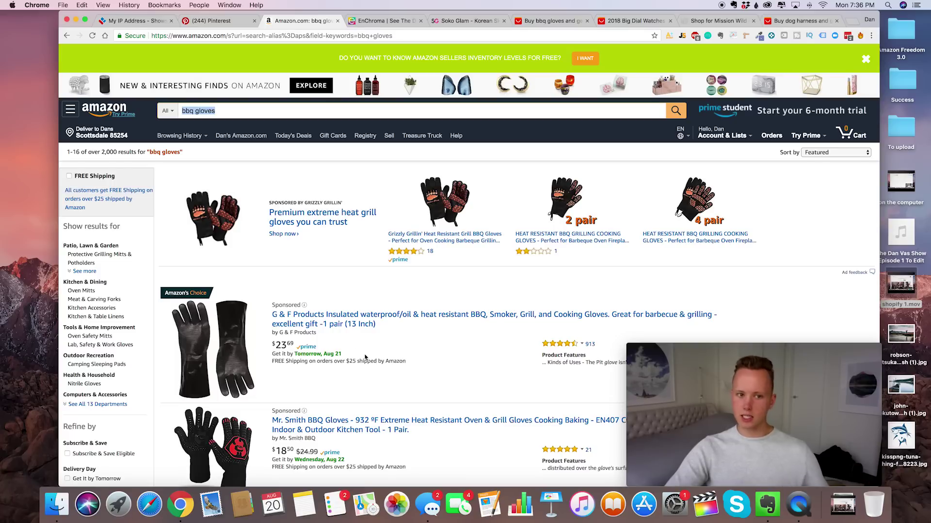
scroll(308, 298, down, 20)
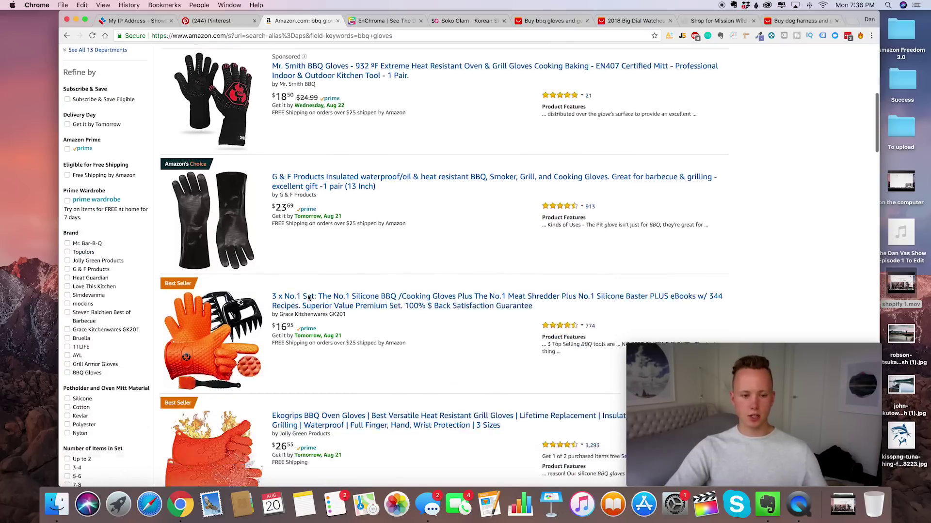
scroll(308, 298, down, 15)
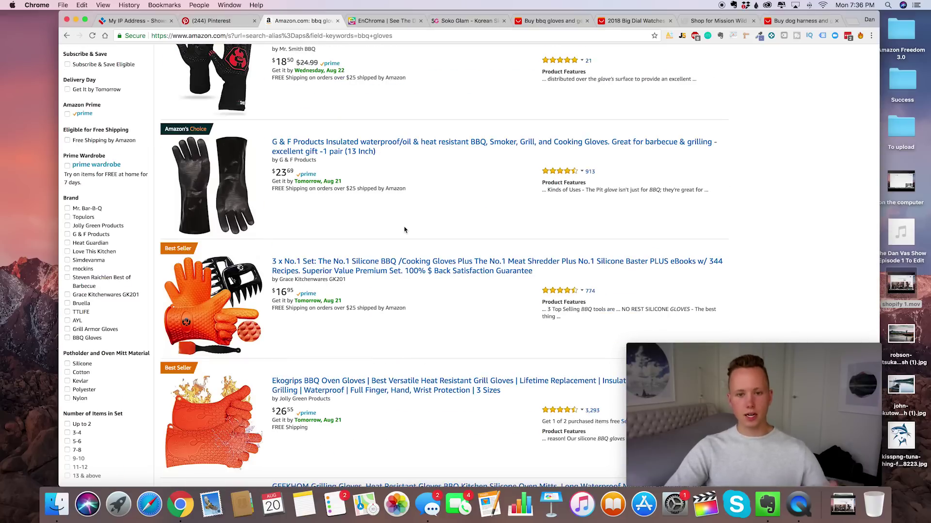
Search Google for "amazon restricted lists".
click(368, 35)
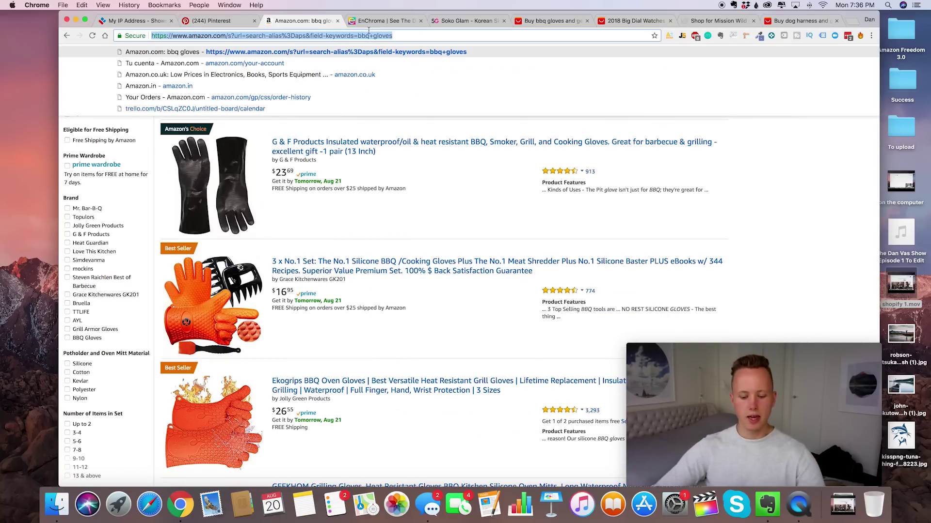
text(amazon restrictred)
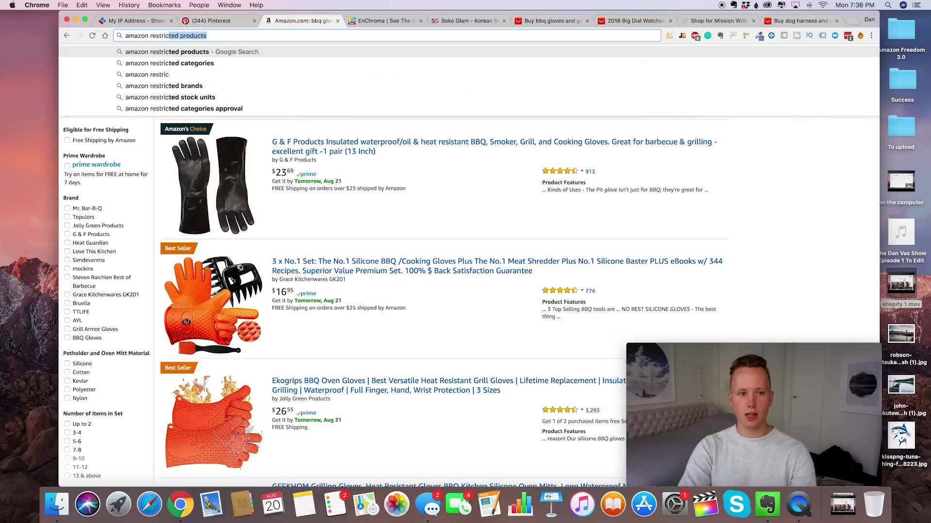
key(BackSpace)
text(ed lists)
key(Return)
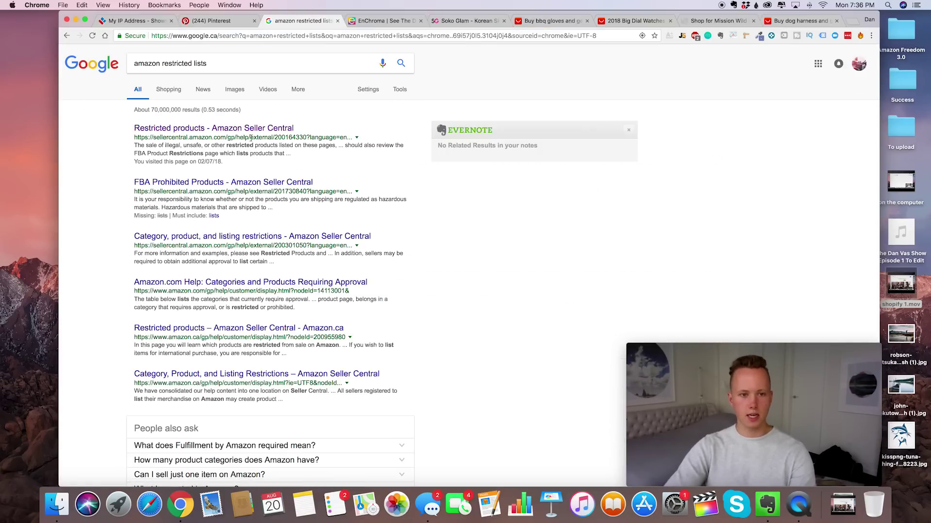
Open Amazon Seller Central's Restricted products article, review its category list, and open the Lock Picking & Theft Devices entry.
click(266, 129)
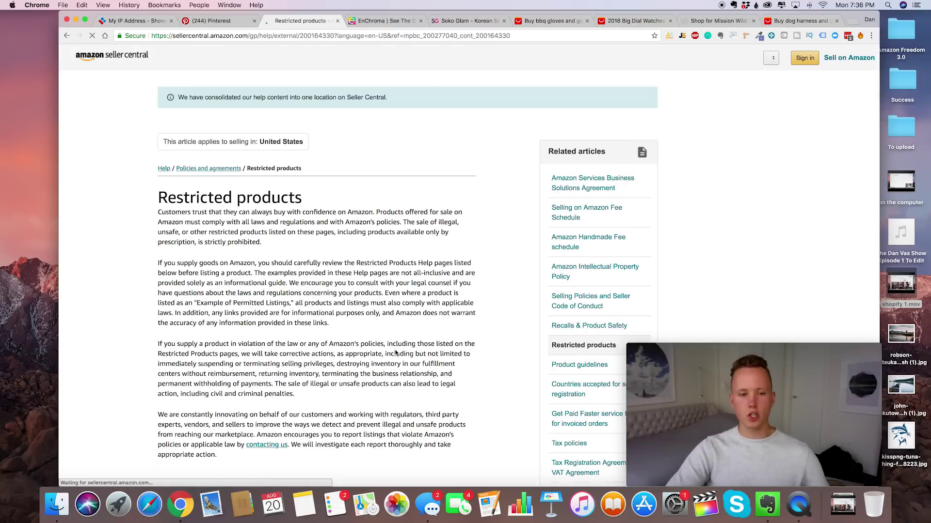
scroll(386, 344, down, 3)
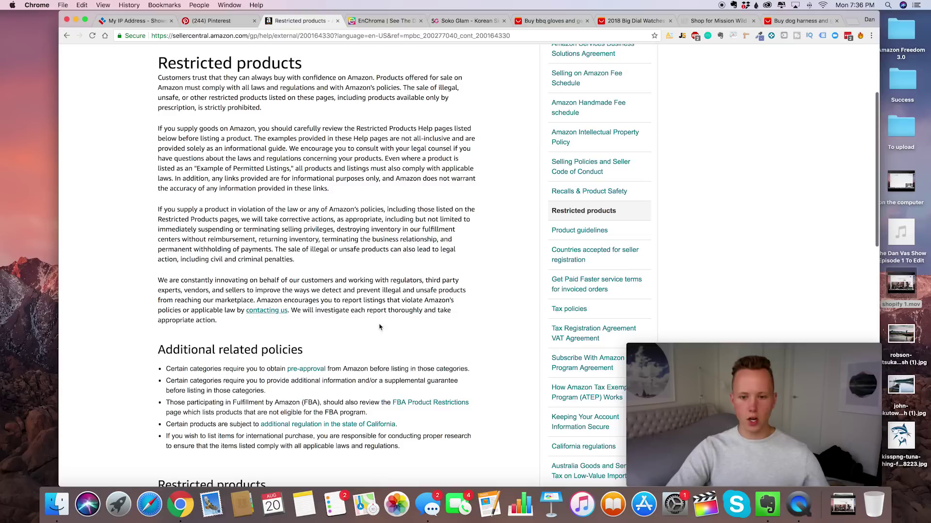
scroll(381, 336, down, 4)
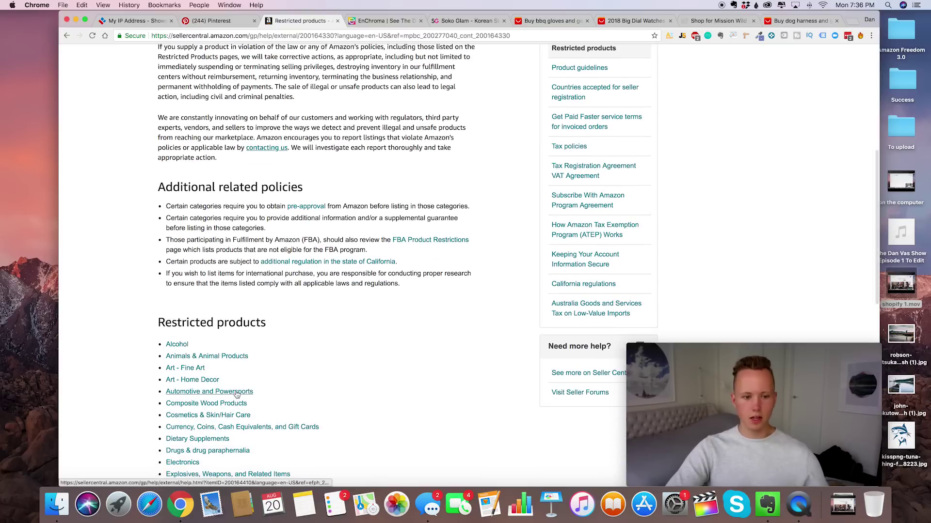
scroll(236, 356, down, 9)
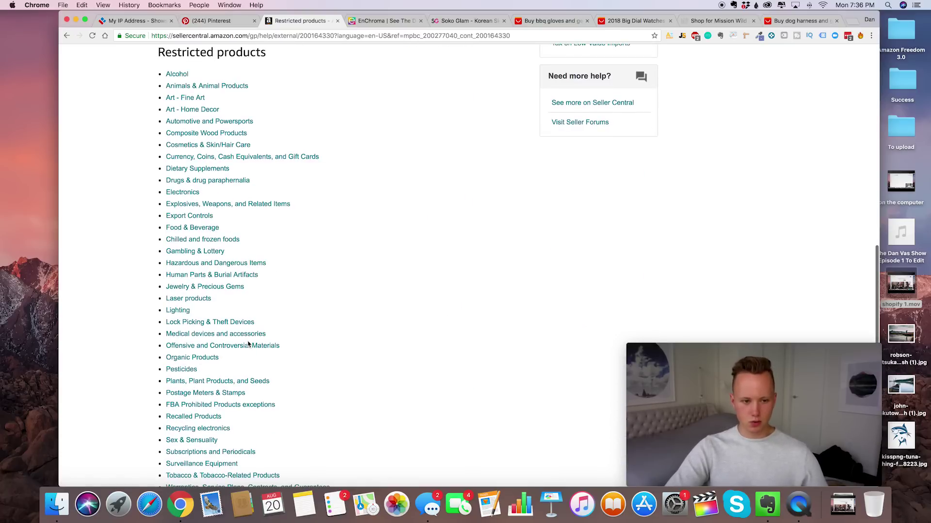
scroll(248, 344, up, 5)
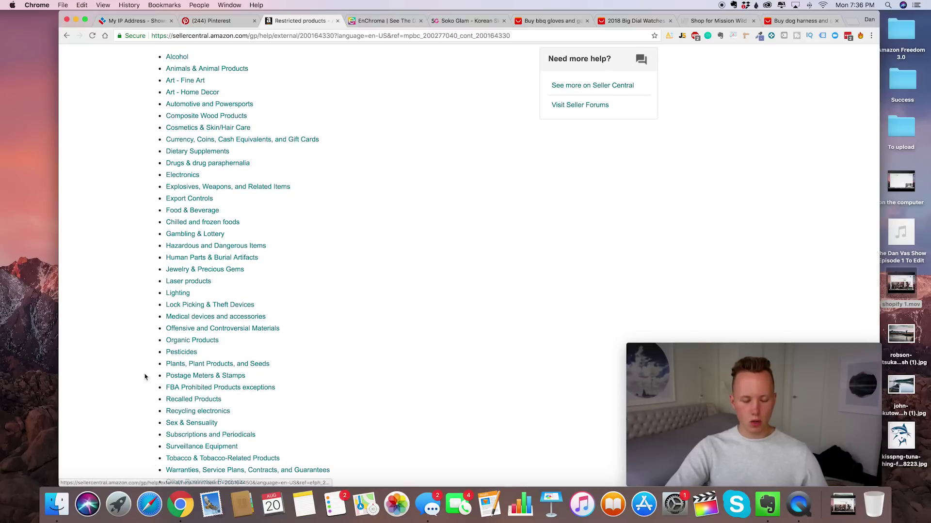
scroll(204, 249, down, 1)
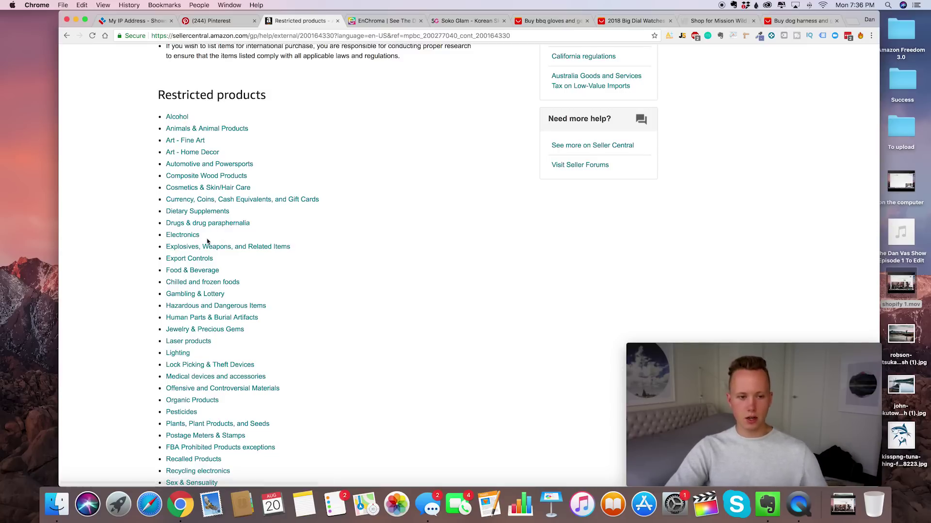
scroll(206, 235, down, 2)
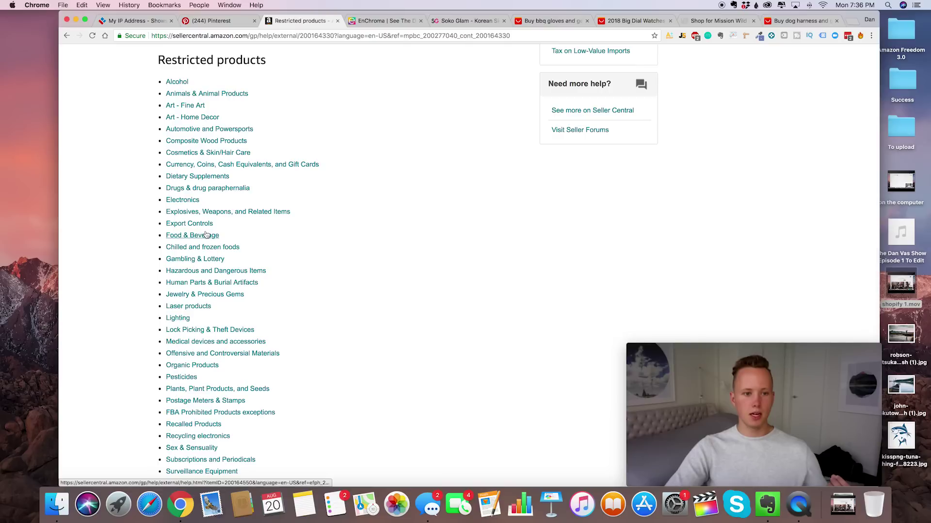
scroll(206, 236, down, 2)
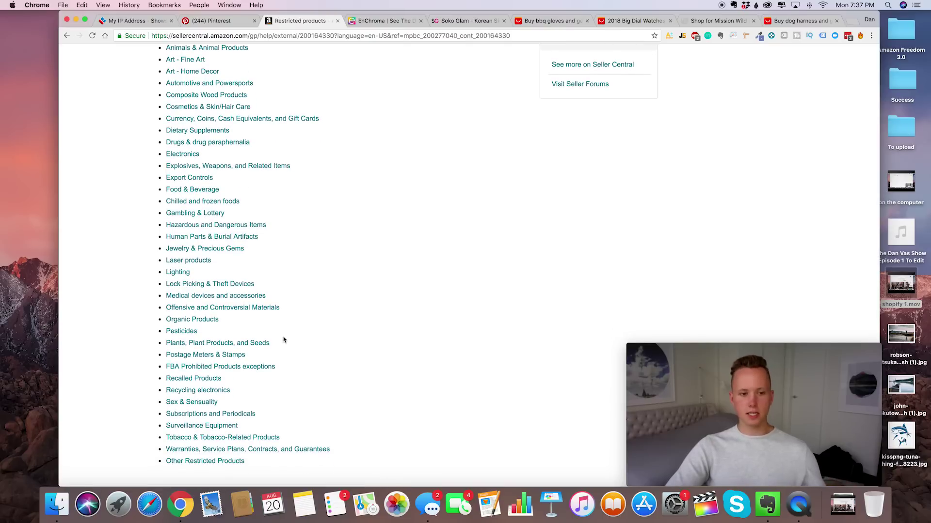
click(213, 285)
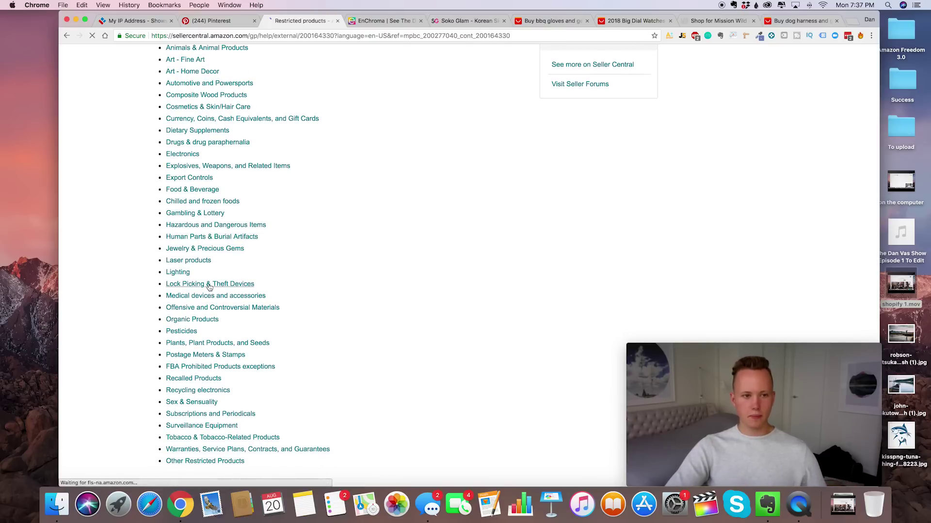
Switch to AliExpress, search it for "lockpicking set" and compare the prices and order counts of the listed products.
click(538, 20)
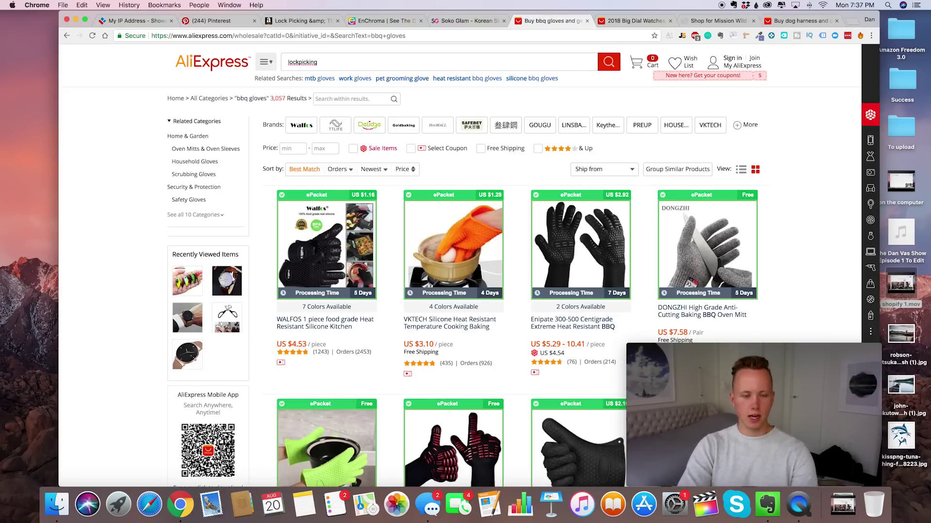
text(set)
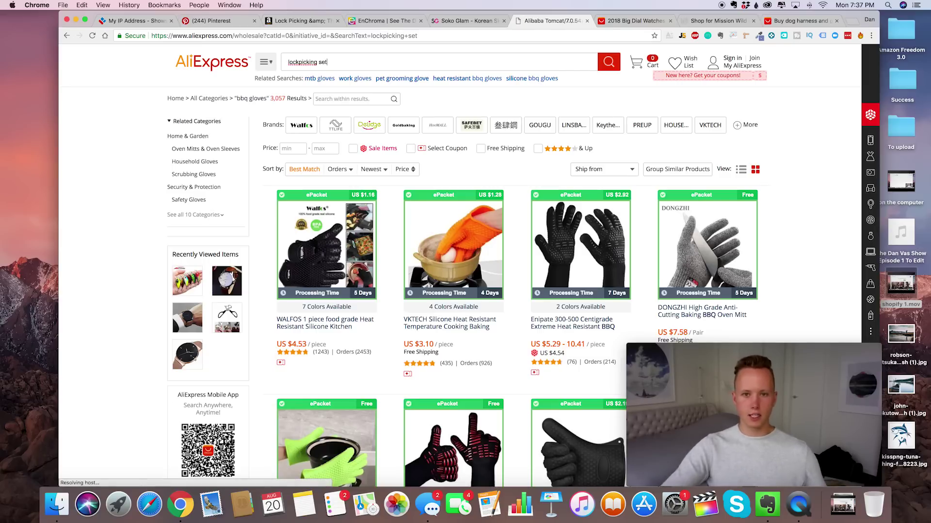
click(208, 37)
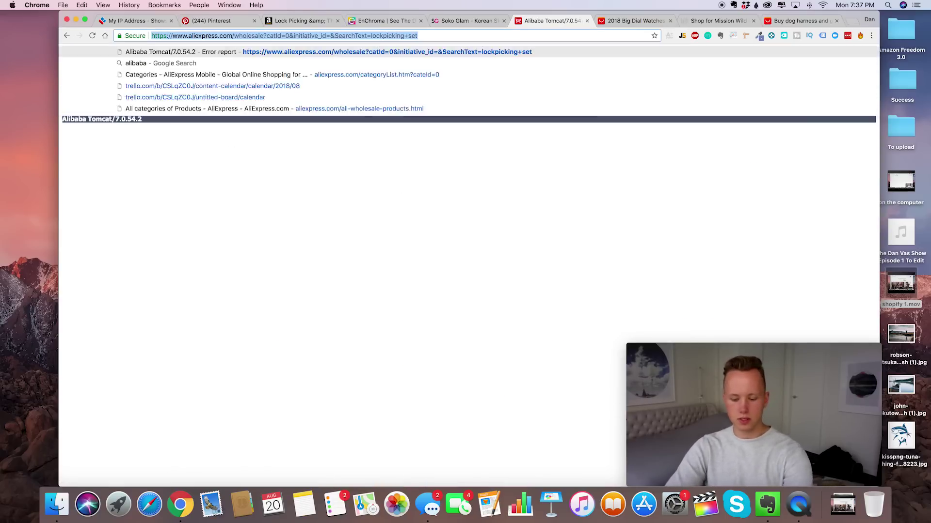
key(Return)
scroll(442, 356, down, 1)
scroll(443, 357, down, 1)
scroll(350, 331, down, 1)
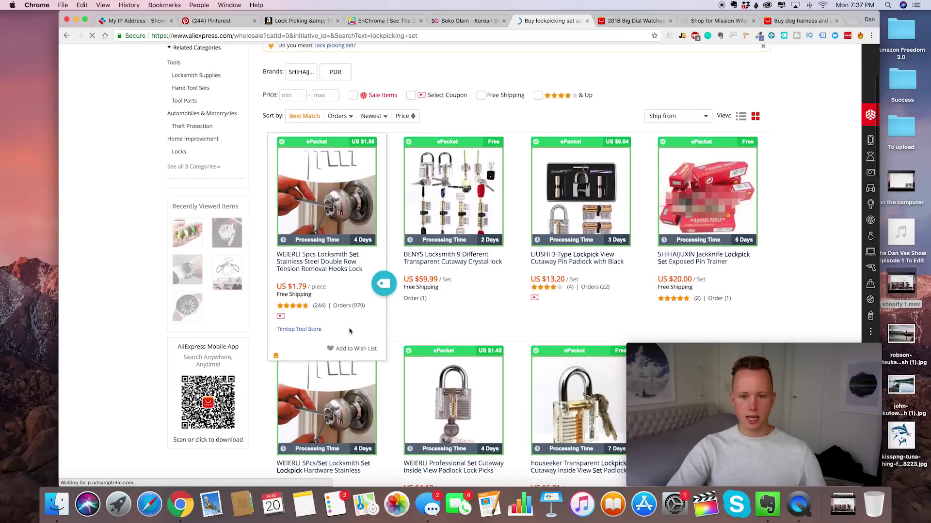
scroll(582, 267, down, 2)
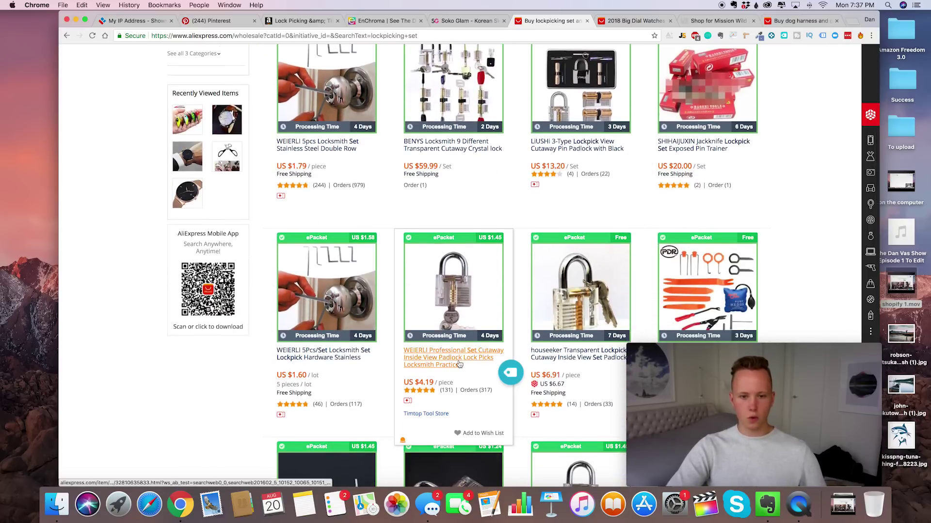
scroll(458, 364, down, 2)
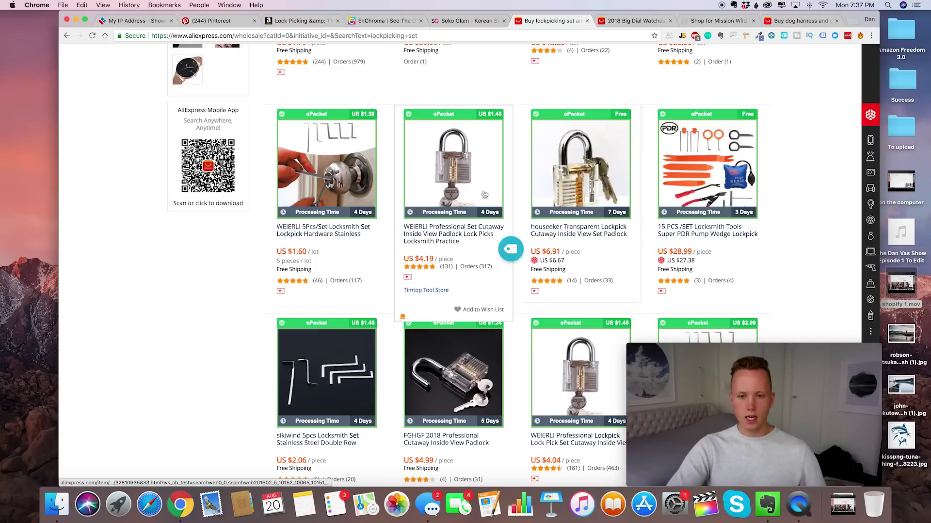
scroll(475, 286, up, 1)
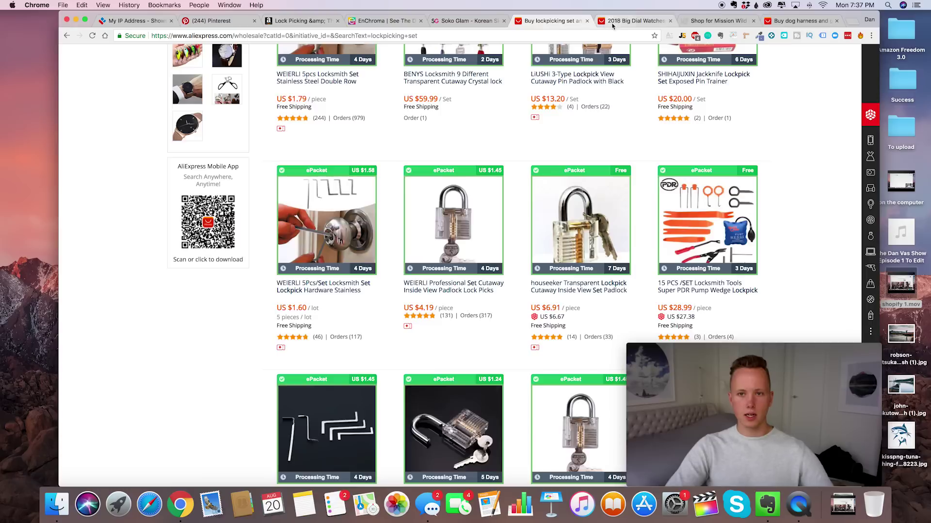
Open Google Trends at trends.google.com in place of the 2018 Big Dial Watches page.
click(630, 20)
click(602, 35)
key(BackSpace)
key(BackSpace)
text(trends.google.com)
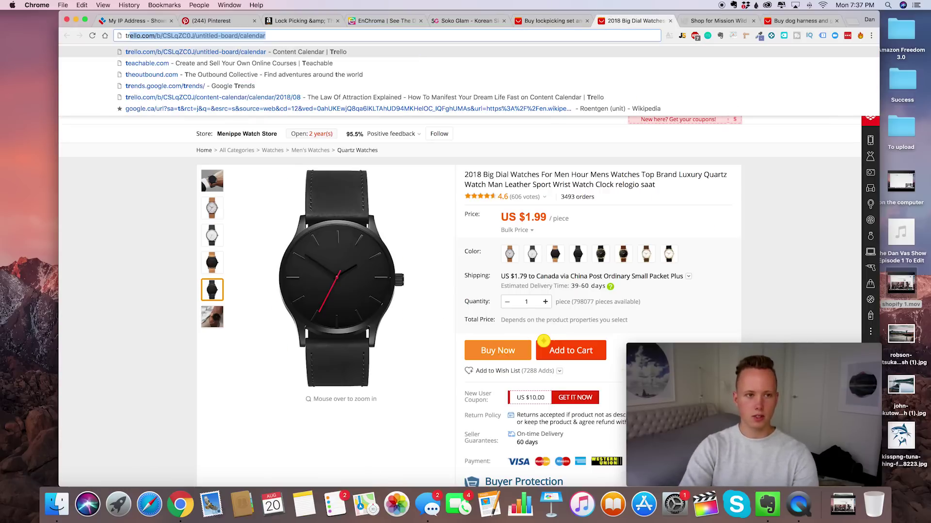
key(Return)
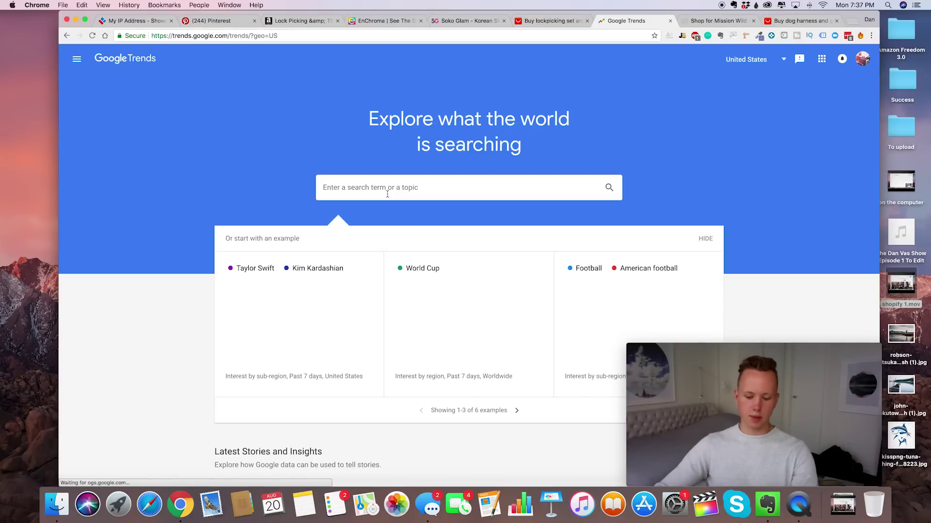
Look up the search interest for "lockpicking" in the United States over the past 5 years.
click(387, 194)
text(lock)
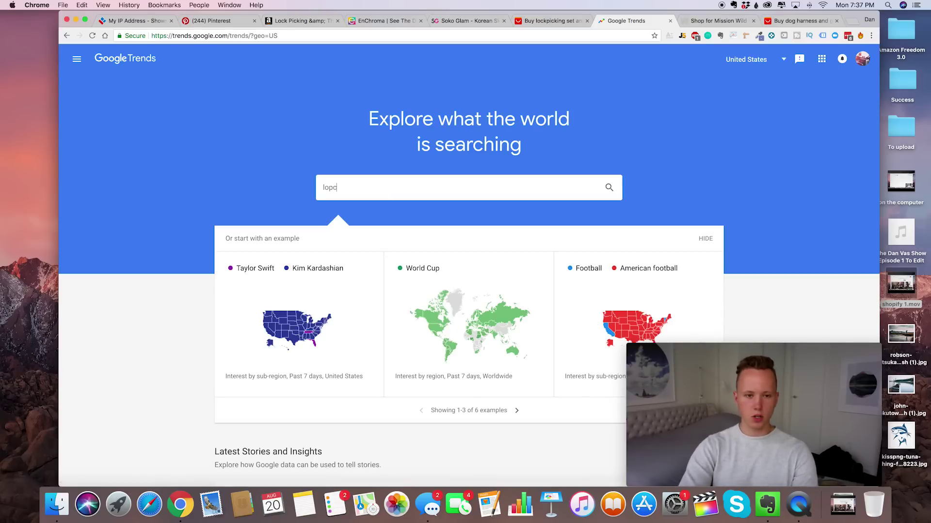
text(picking)
key(Return)
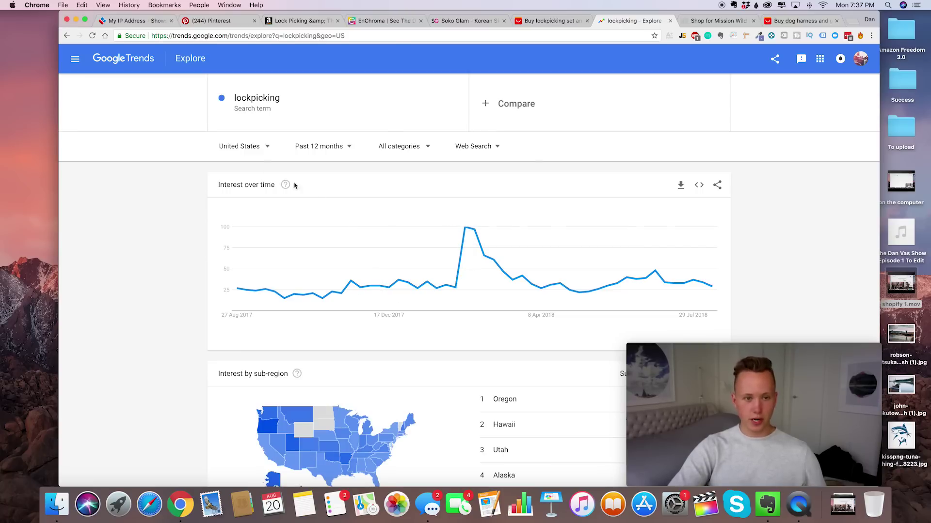
click(330, 154)
click(324, 306)
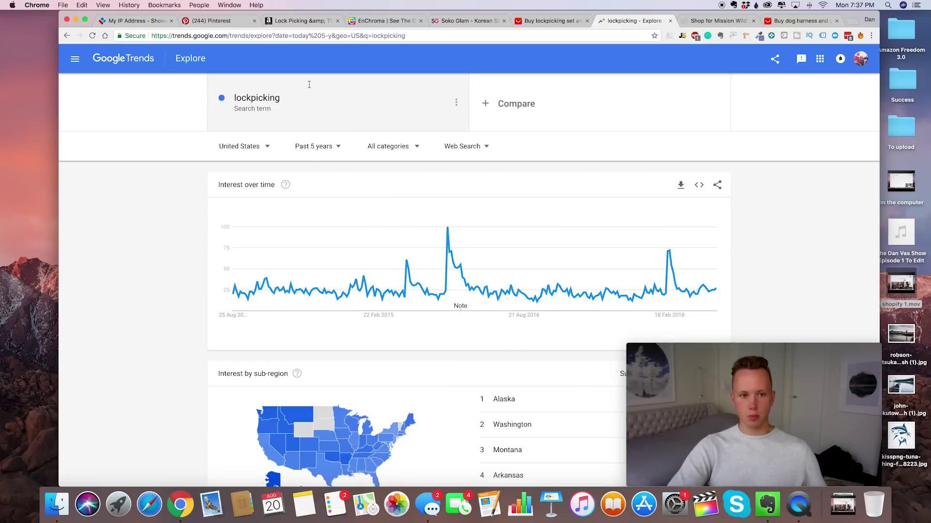
Return to AliExpress's lockpicking set results and check the ratings and order counts of the listed locks and tools.
click(548, 21)
scroll(508, 184, up, 4)
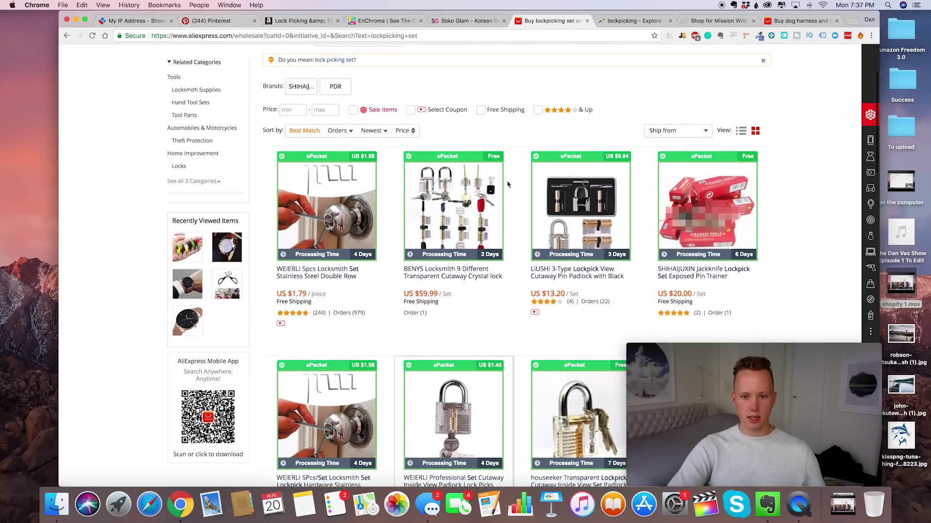
scroll(324, 122, down, 6)
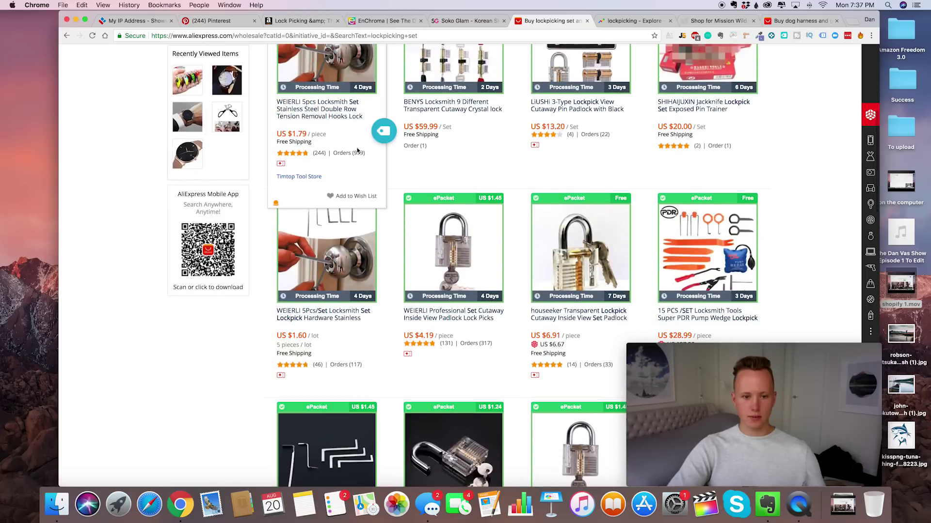
scroll(448, 339, down, 4)
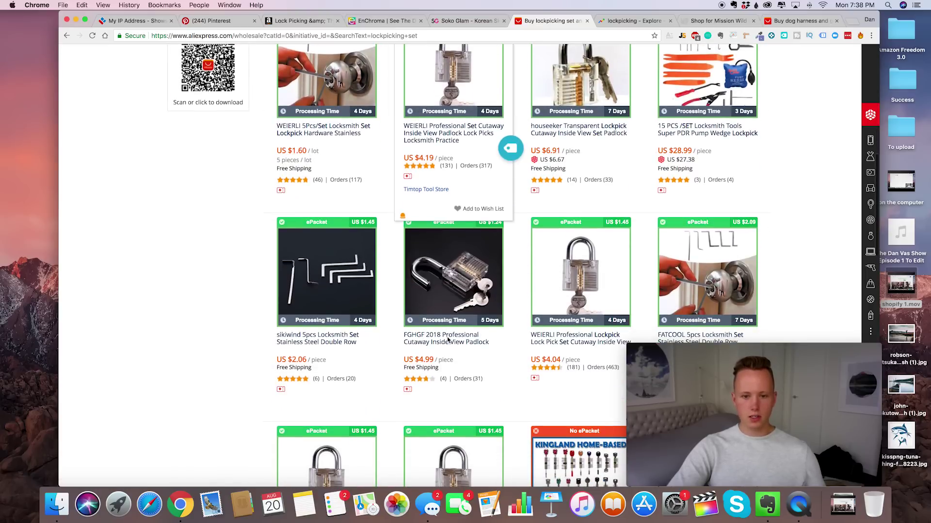
scroll(463, 233, up, 1)
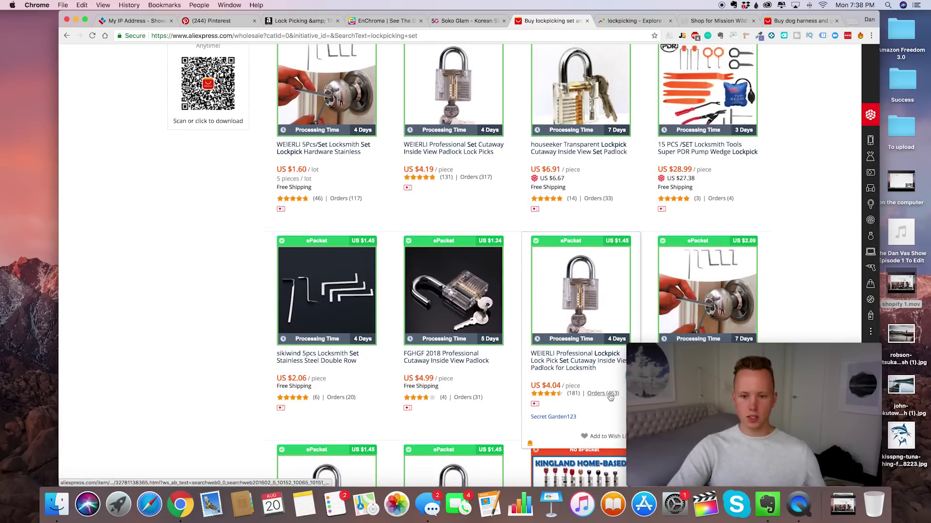
scroll(603, 388, up, 4)
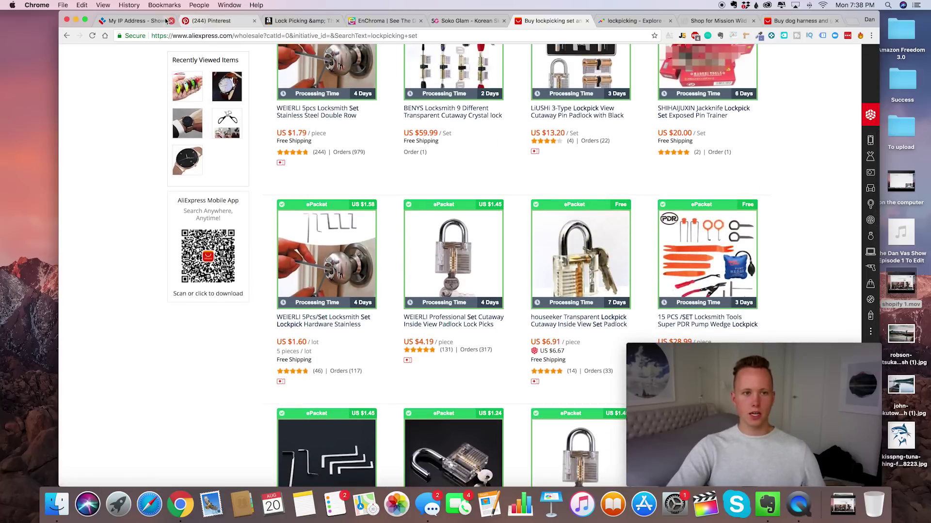
Go back to Amazon Seller Central's Restricted products list and look through its categories for another product idea.
click(298, 20)
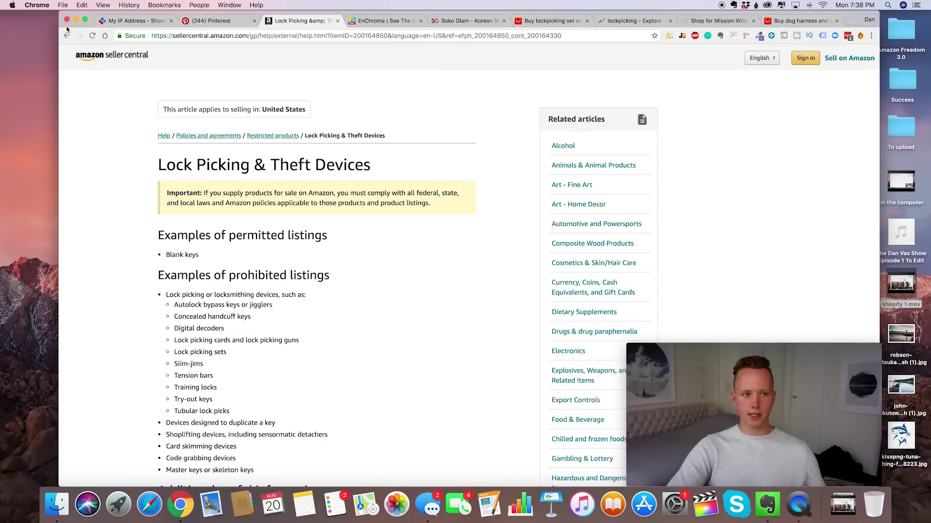
scroll(276, 323, up, 3)
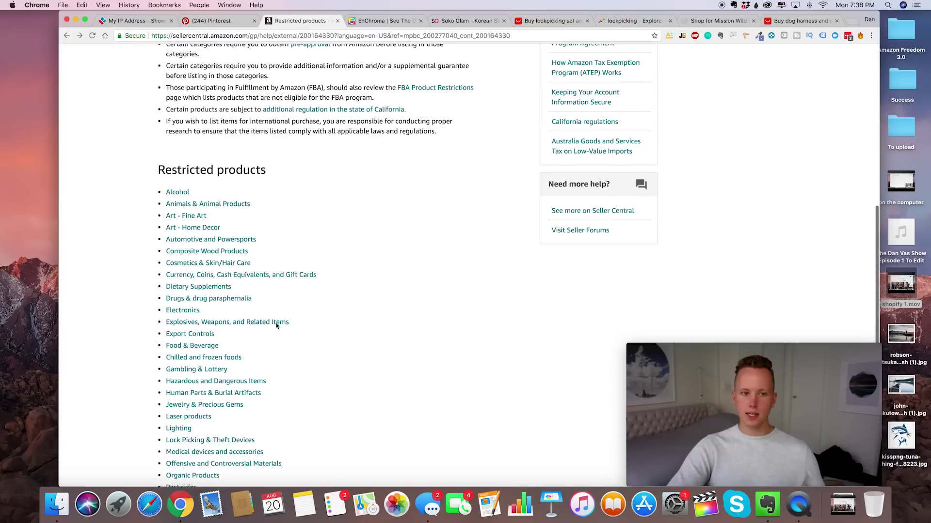
scroll(167, 284, down, 5)
scroll(167, 286, up, 1)
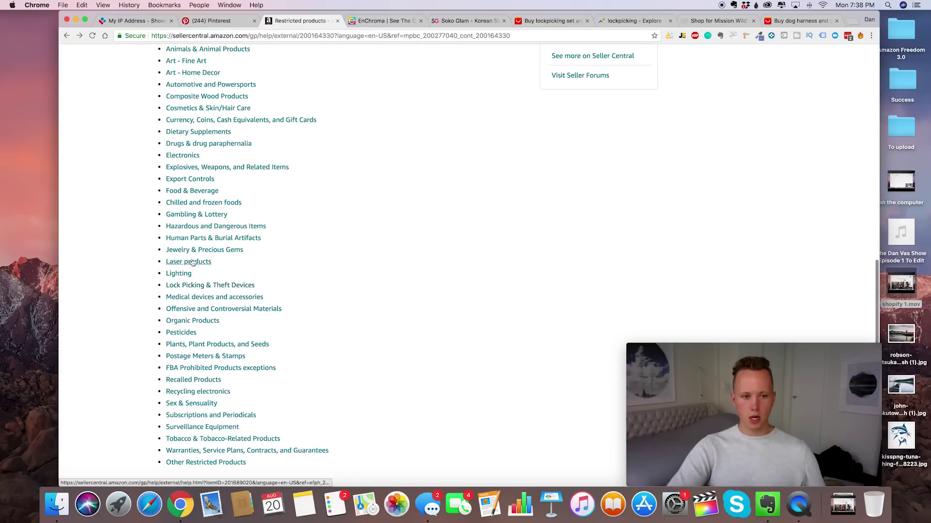
scroll(180, 268, up, 3)
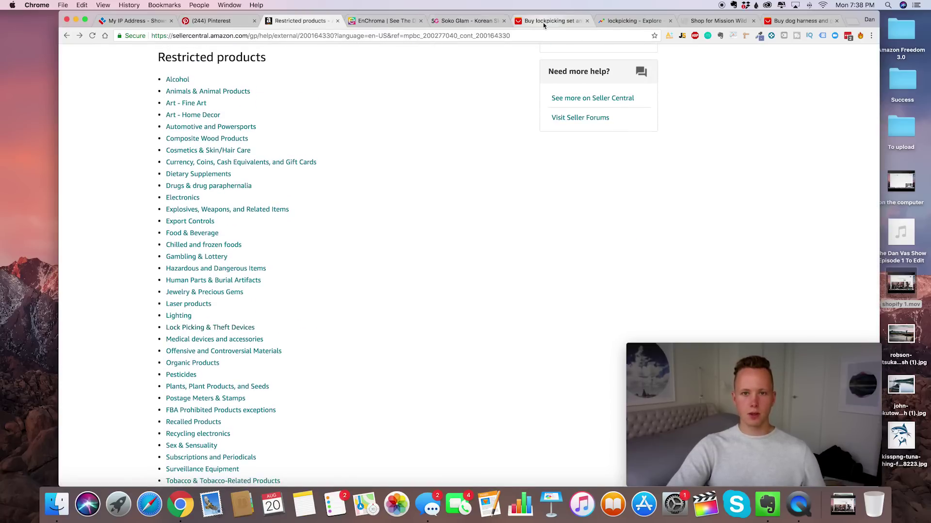
Switch to AliExpress and search it for "laser pointers".
click(543, 22)
scroll(365, 80, up, 6)
triple_click(340, 111)
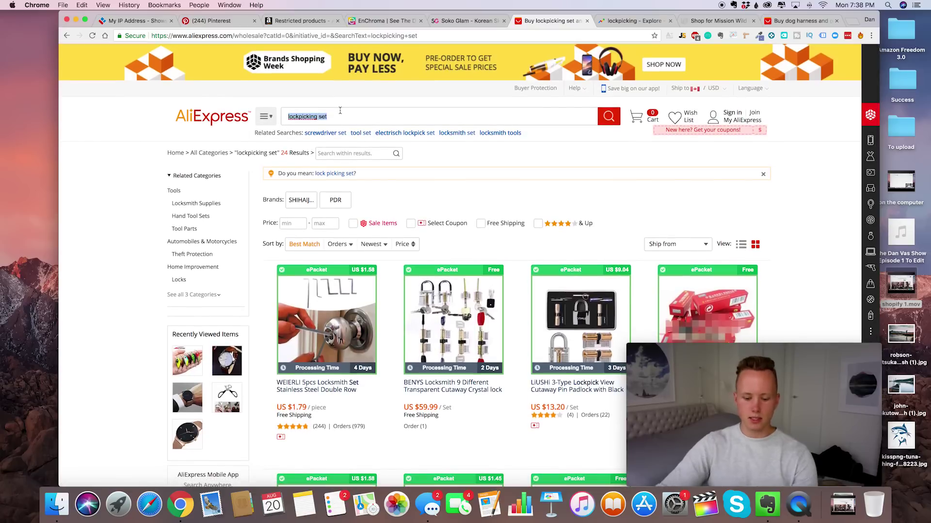
text(laser pointers)
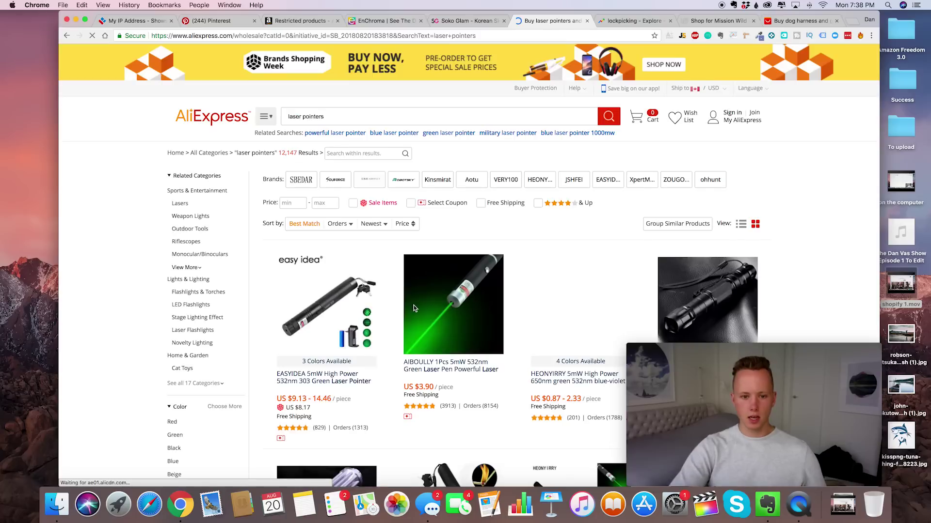
Examine the laser pointer listings, comparing their prices, ratings, order counts and ePacket shipping.
scroll(414, 308, down, 2)
scroll(358, 284, down, 1)
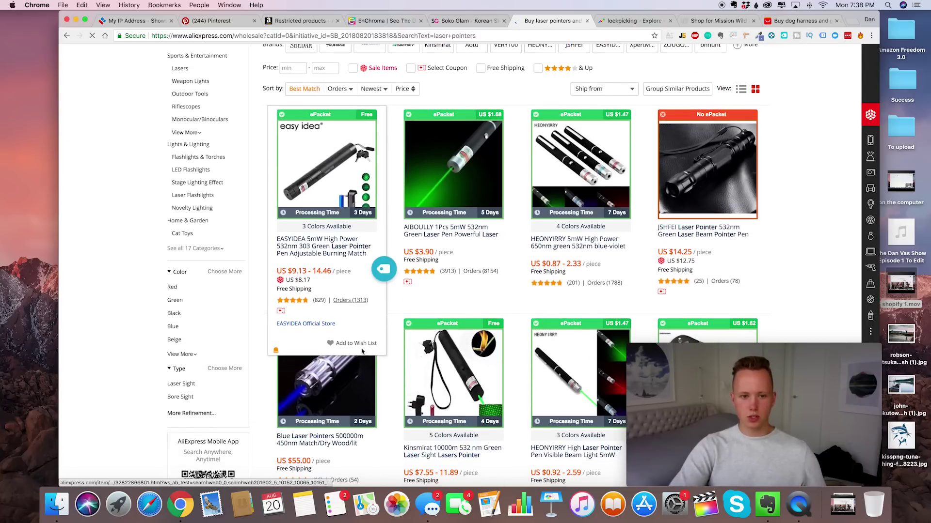
scroll(360, 304, down, 2)
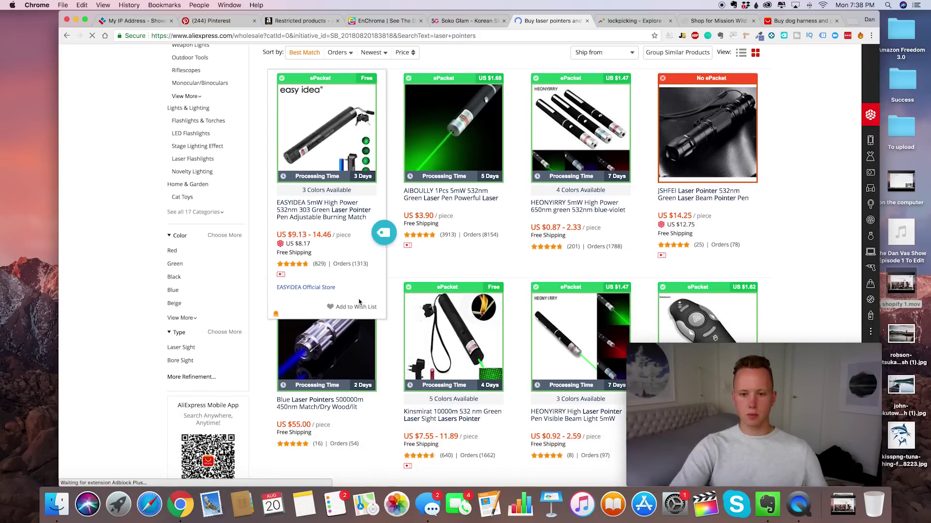
scroll(359, 303, down, 1)
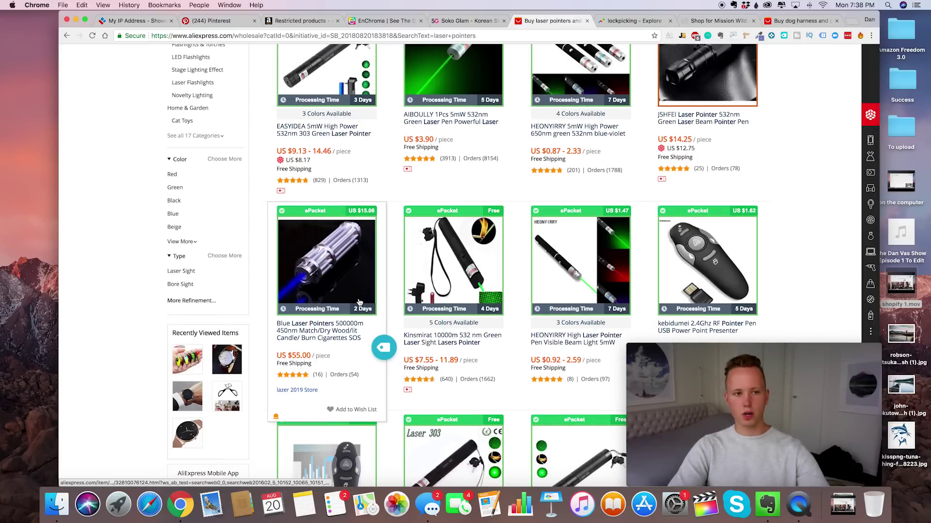
scroll(359, 302, down, 2)
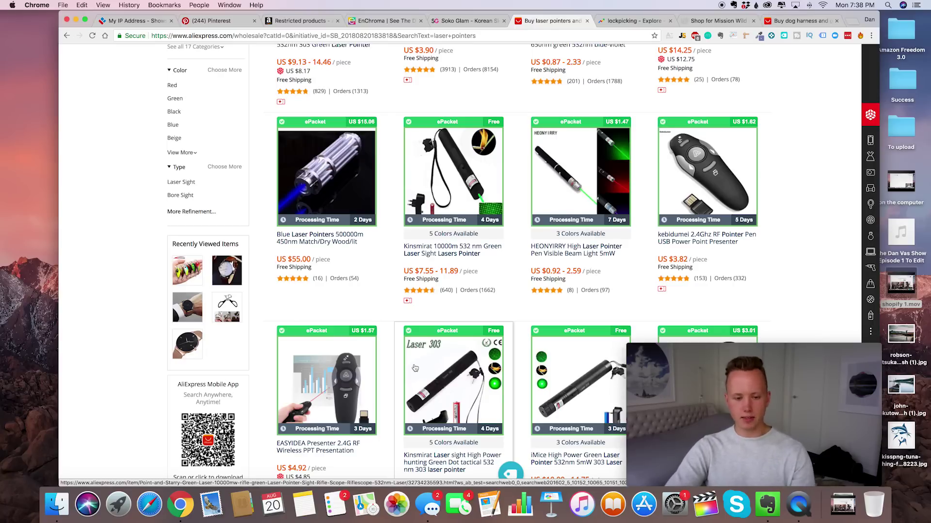
scroll(415, 368, down, 1)
scroll(415, 368, down, 3)
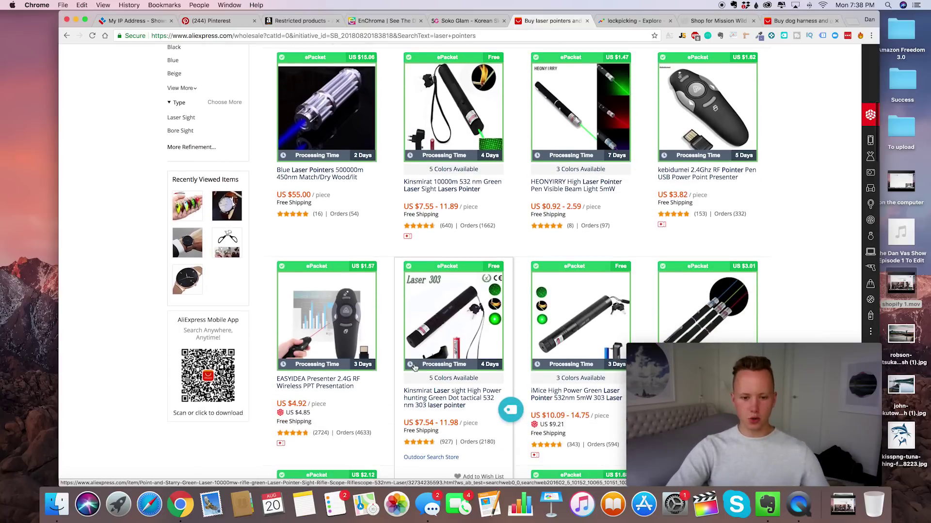
scroll(415, 368, down, 2)
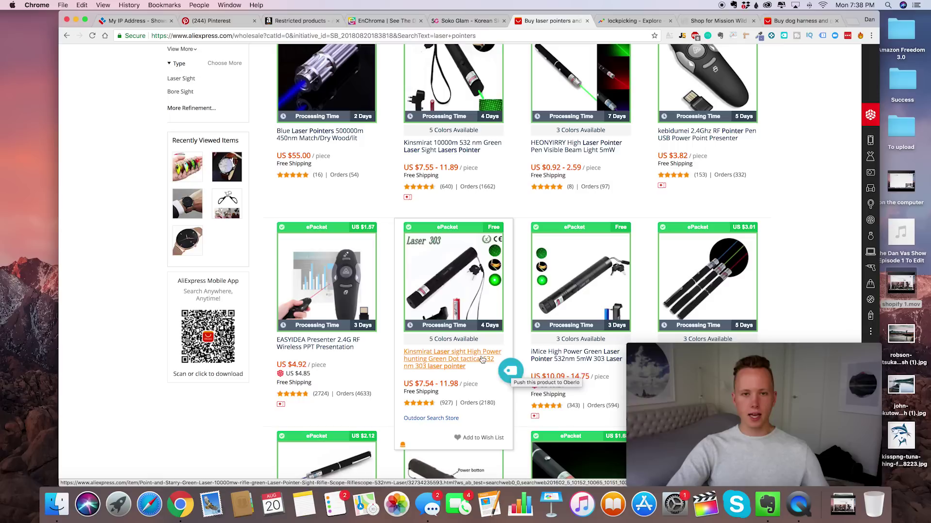
Open oberlo.com and go to its login page.
click(571, 37)
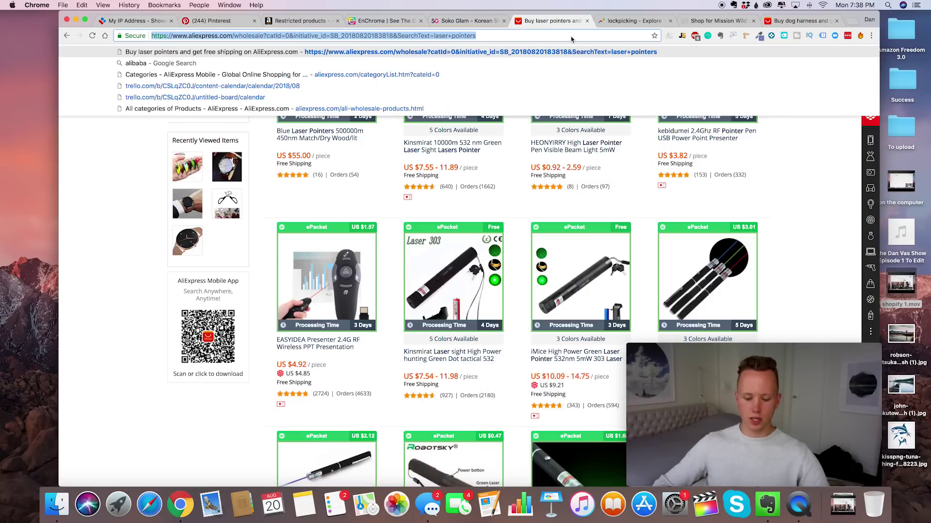
text(oberlo.com)
key(Return)
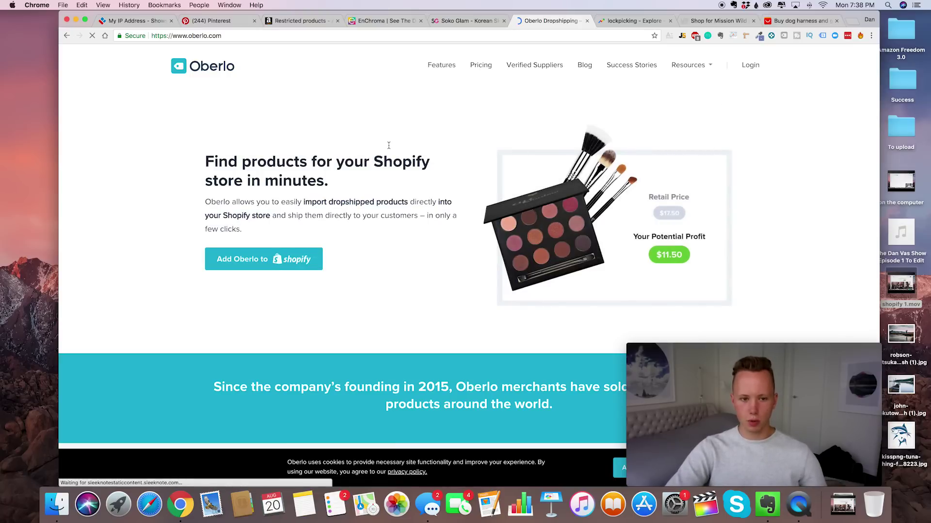
click(751, 66)
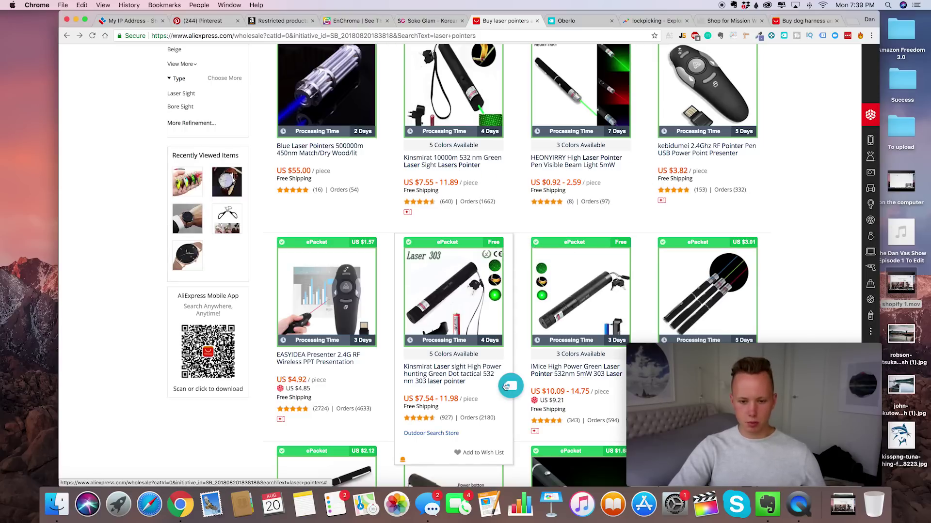
Back in the laser pointer results, try to push the Kinsmirat Laser 303 listing to Oberlo, and dismiss the Oberlo pop-up.
scroll(501, 386, down, 3)
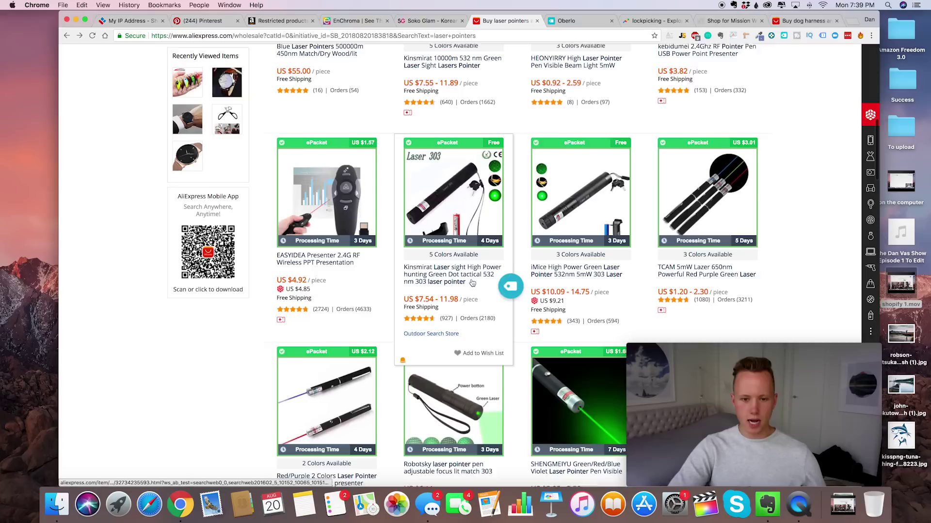
scroll(472, 283, up, 2)
click(506, 368)
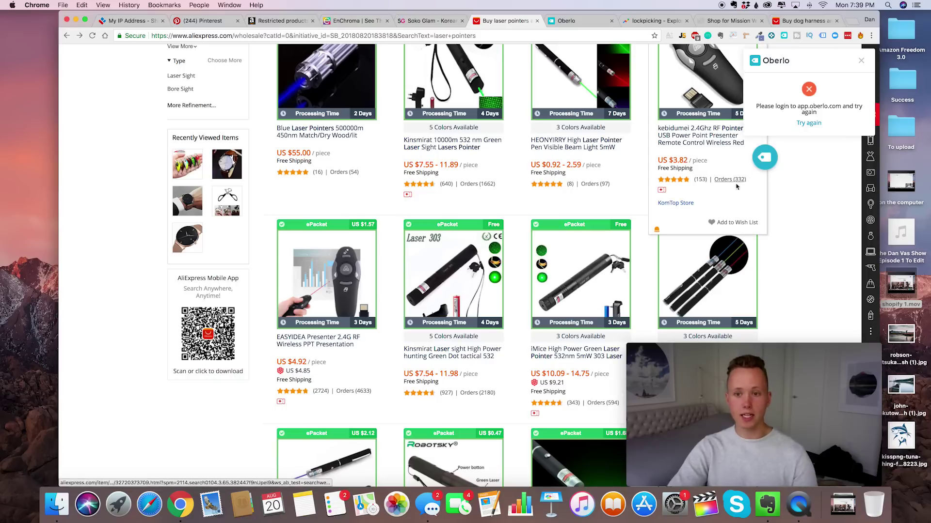
scroll(731, 222, up, 1)
click(861, 61)
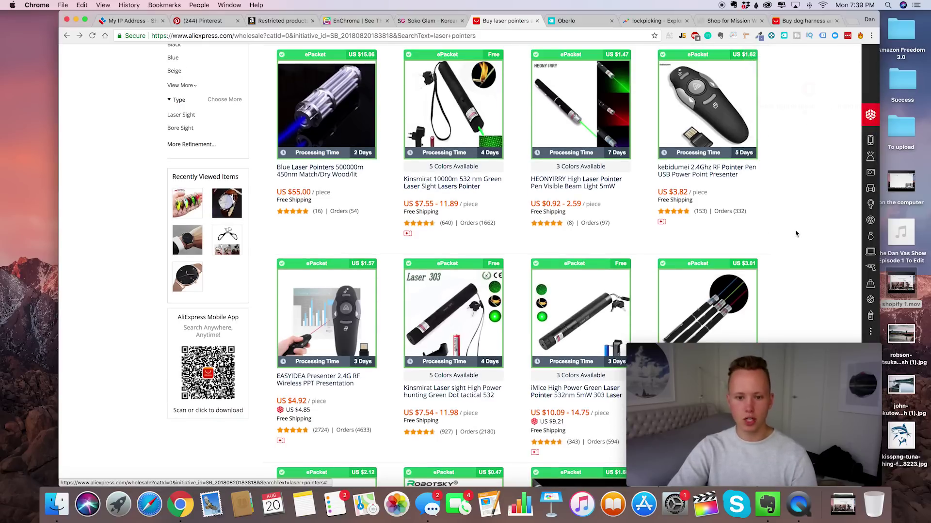
scroll(795, 234, up, 1)
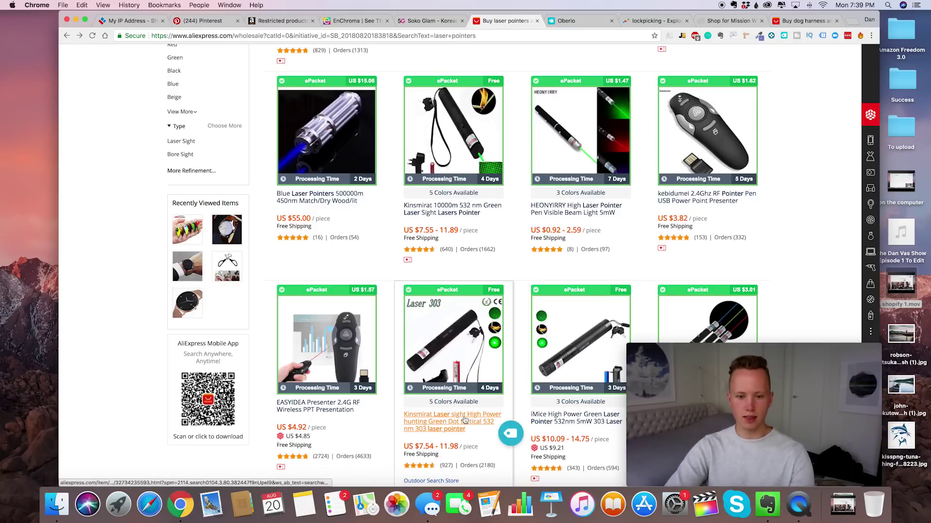
scroll(458, 388, down, 1)
scroll(455, 363, up, 2)
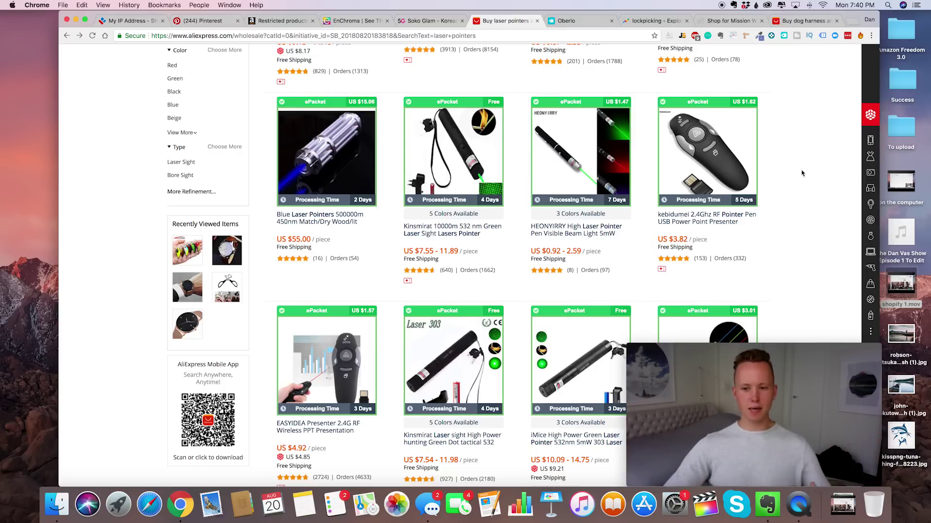
On the Soko Glam site, try to open /Collections/all?sort_by=best-selling and browse the best-seller products shown on the page.
click(454, 36)
click(417, 21)
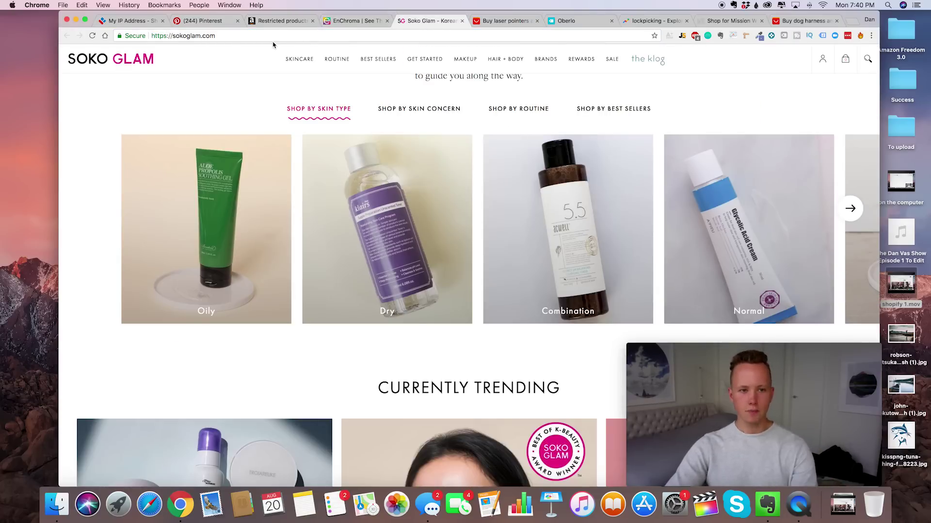
click(233, 36)
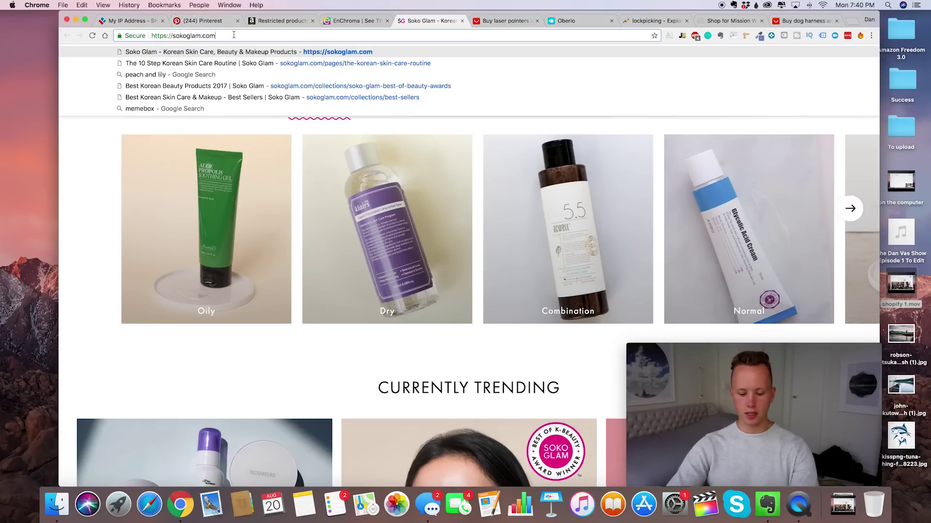
text(/Collections/all?sort_by=best-selling)
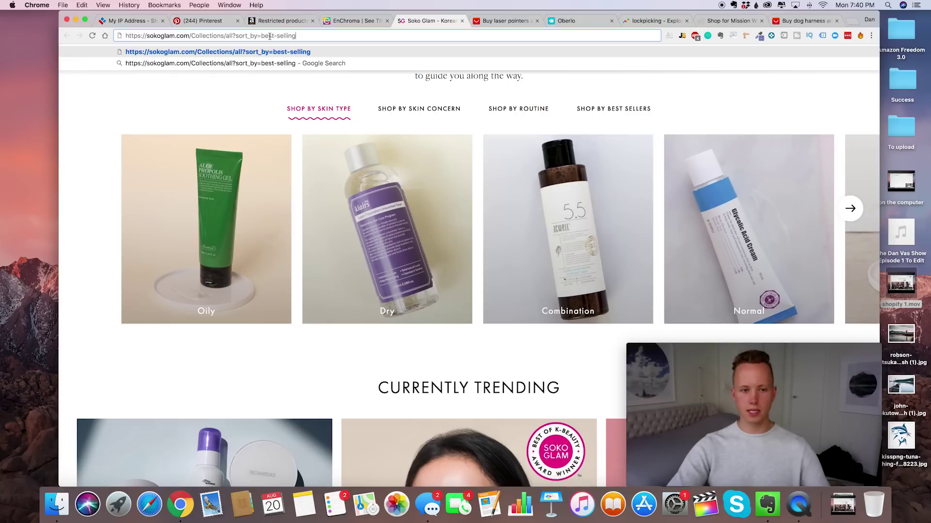
key(Return)
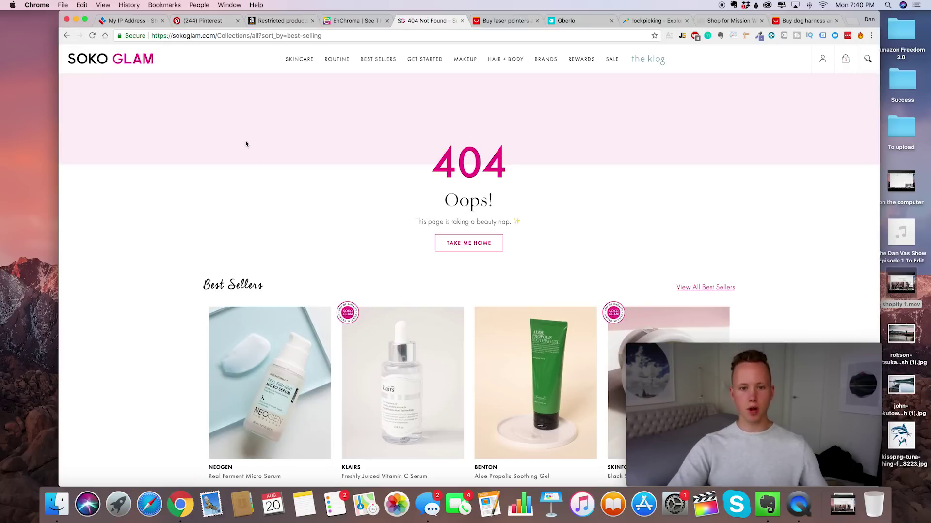
scroll(392, 198, down, 4)
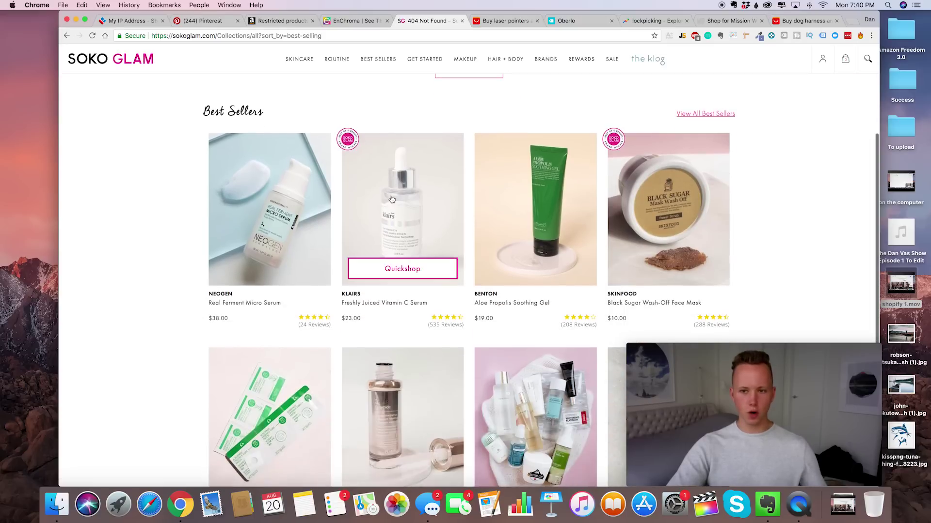
scroll(579, 169, down, 5)
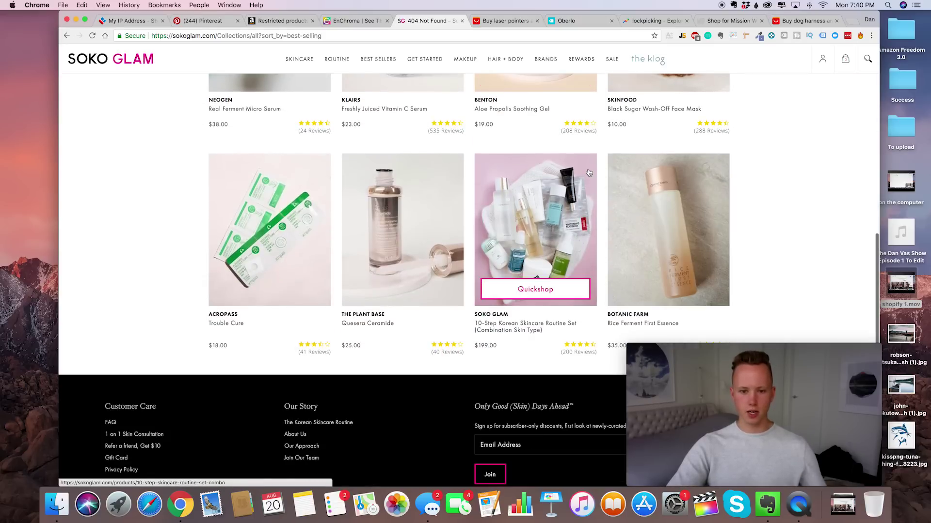
scroll(582, 171, up, 10)
scroll(588, 172, down, 5)
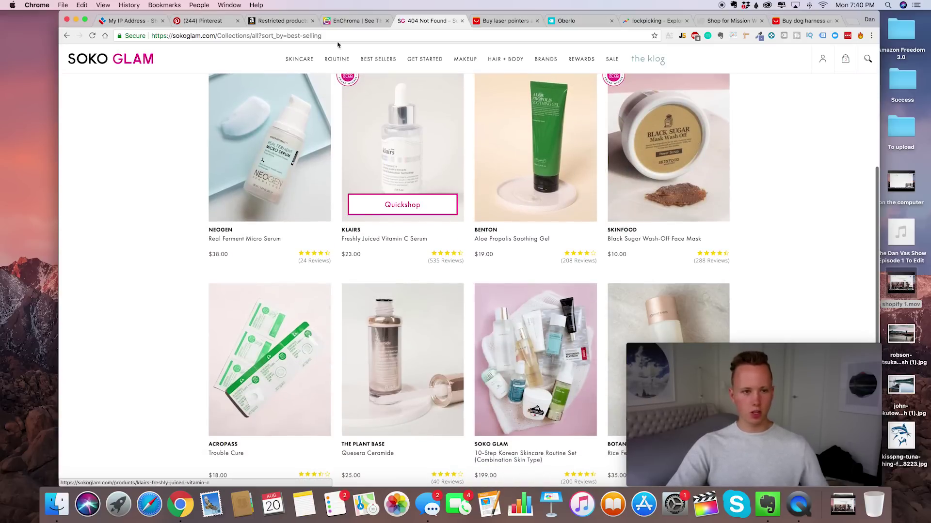
Open the Gymshark website, gymshark.com, in place of the Soko Glam page.
click(302, 36)
text(gymshark)
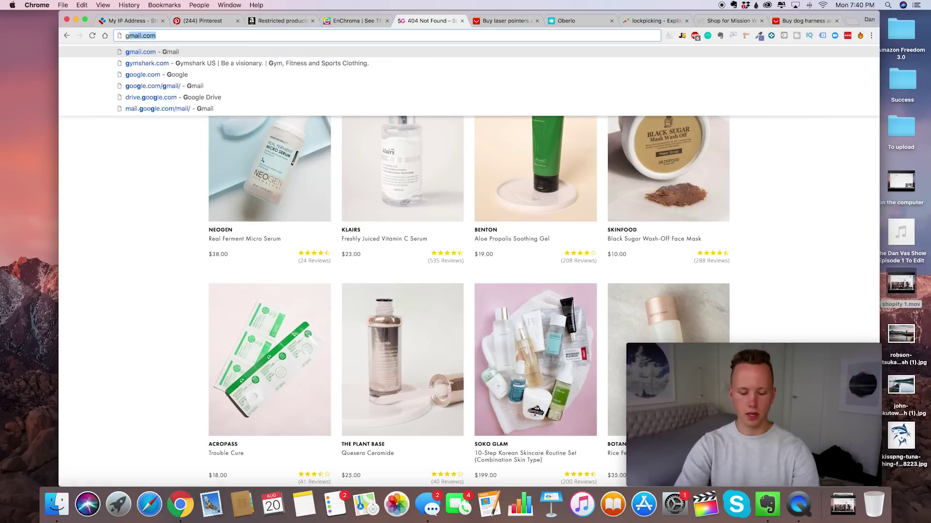
key(Return)
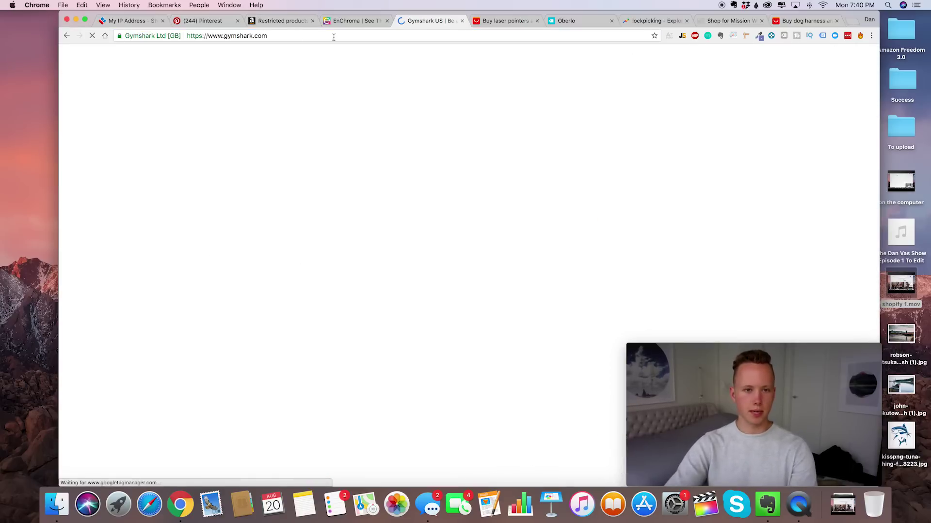
Open Gymshark's /collections/all?sort_by=best-selling page and look through its best-selling products.
click(338, 36)
click(349, 37)
text(/)
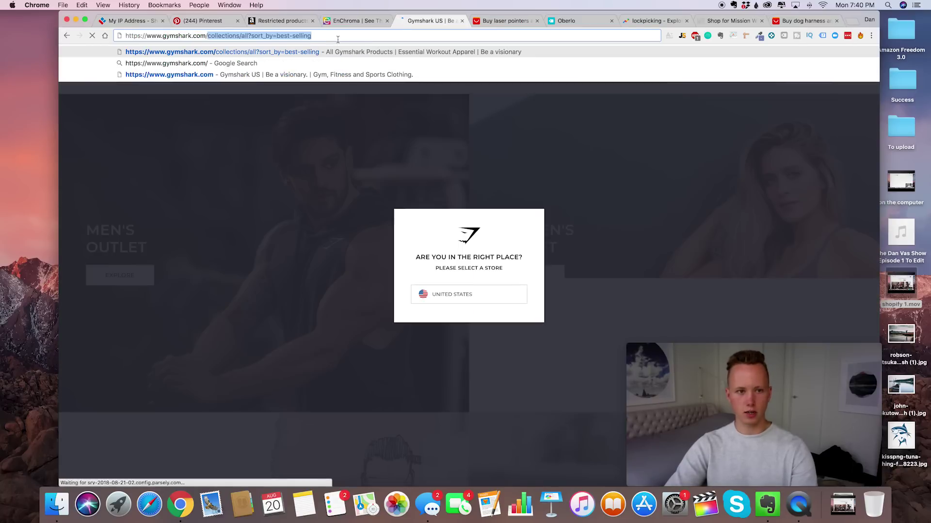
key(Return)
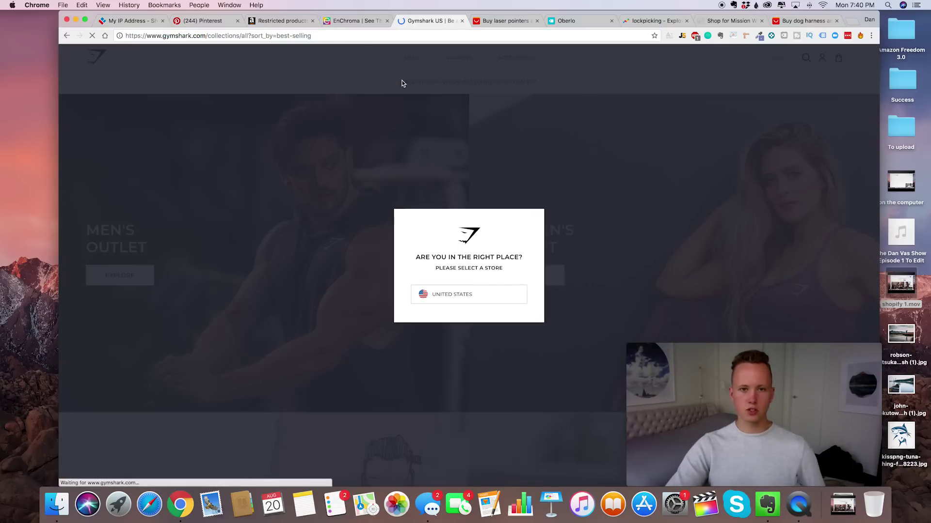
scroll(490, 335, down, 3)
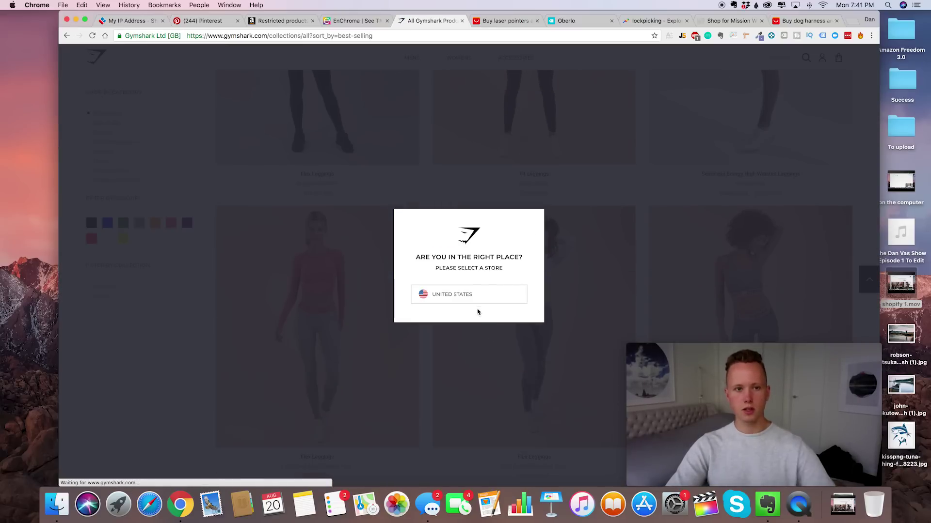
scroll(467, 306, down, 5)
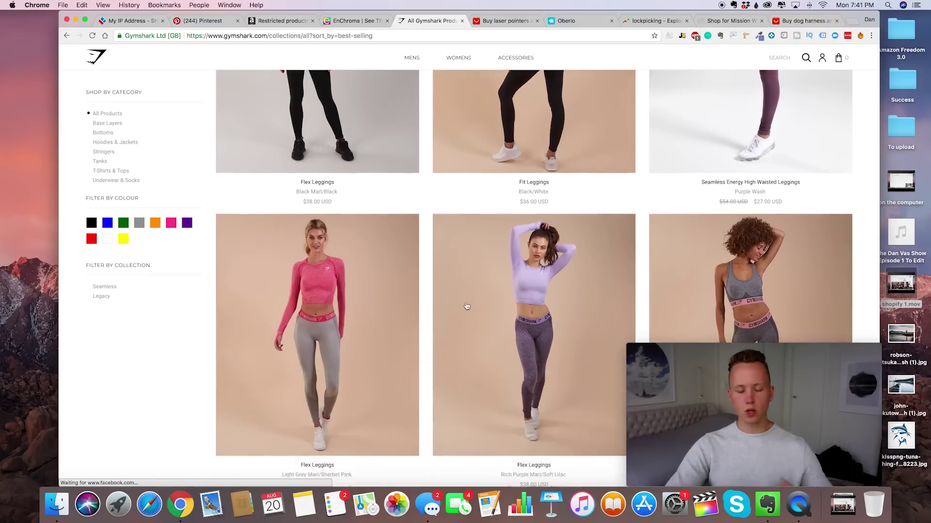
scroll(466, 305, down, 10)
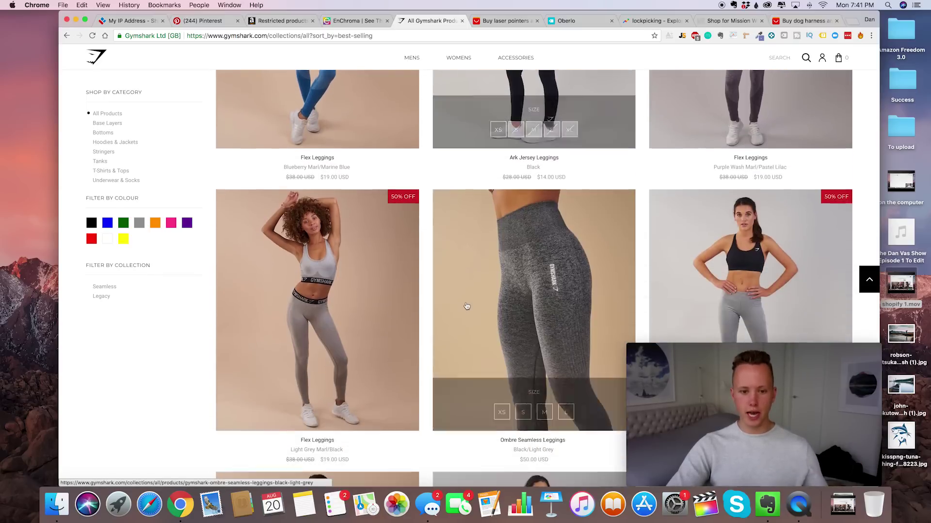
scroll(466, 305, down, 10)
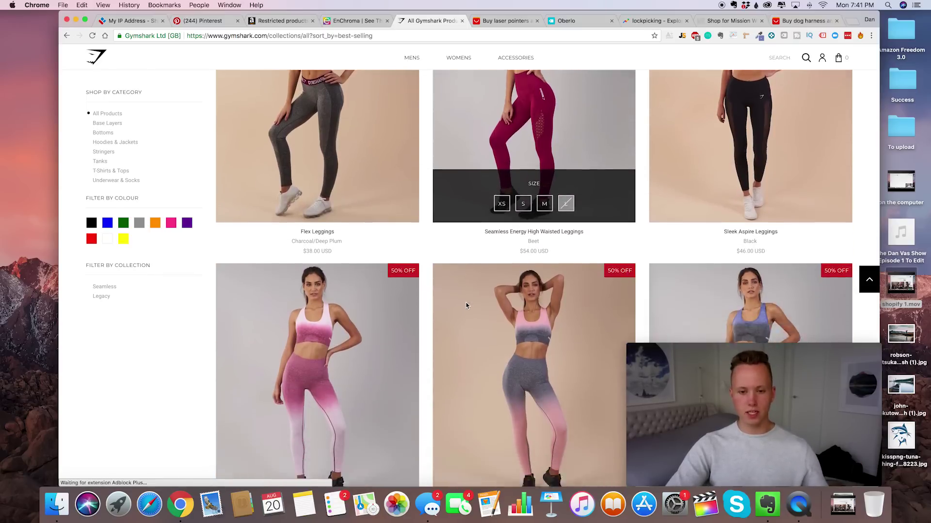
scroll(466, 306, down, 5)
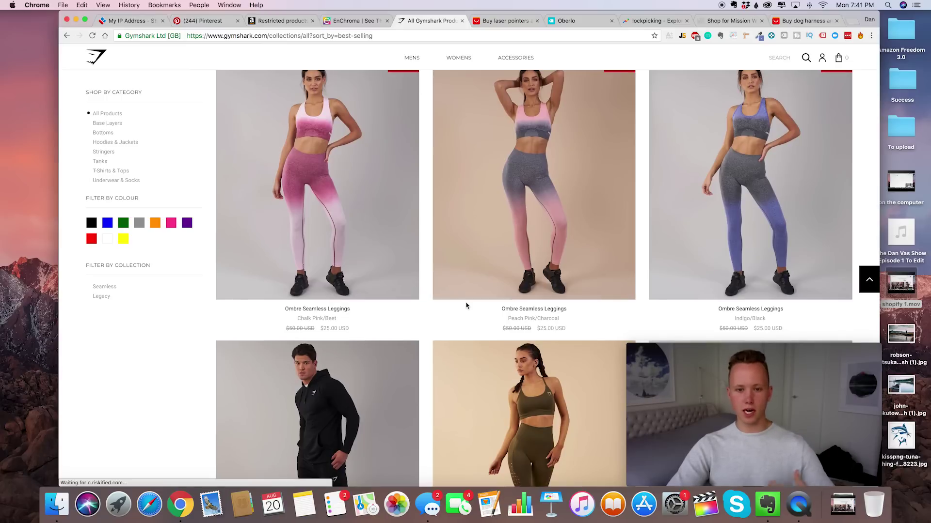
Close the Gymshark page and return to the AliExpress laser pointer results.
click(462, 20)
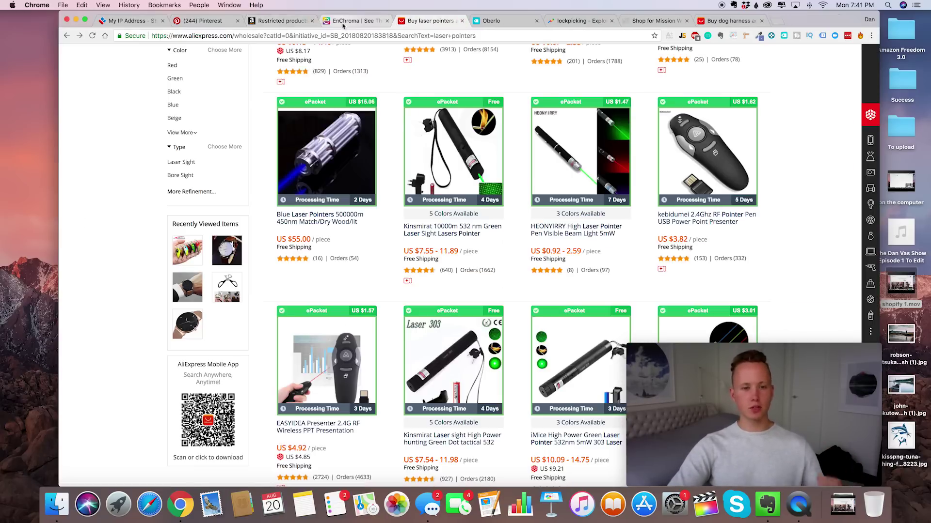
scroll(488, 280, up, 3)
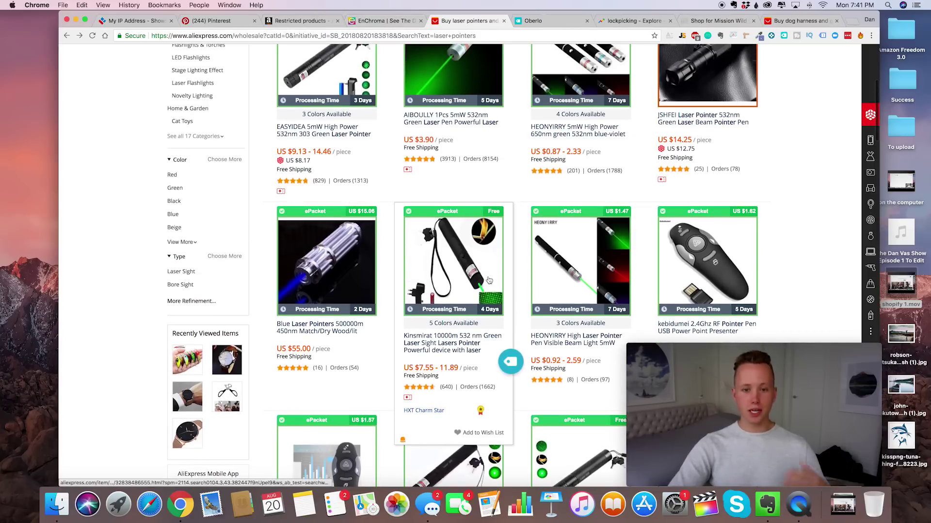